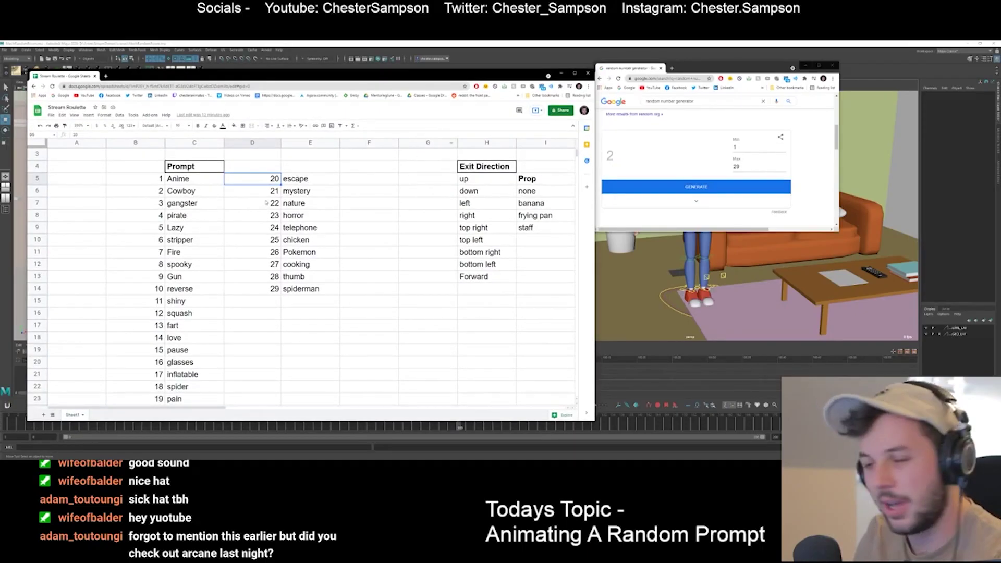
# Prepare the cell below spiderman for a new prompt and move the random number generator window with its maximum selected
pyautogui.press('Left')
pyautogui.press('Left')
pyautogui.click(310, 300)
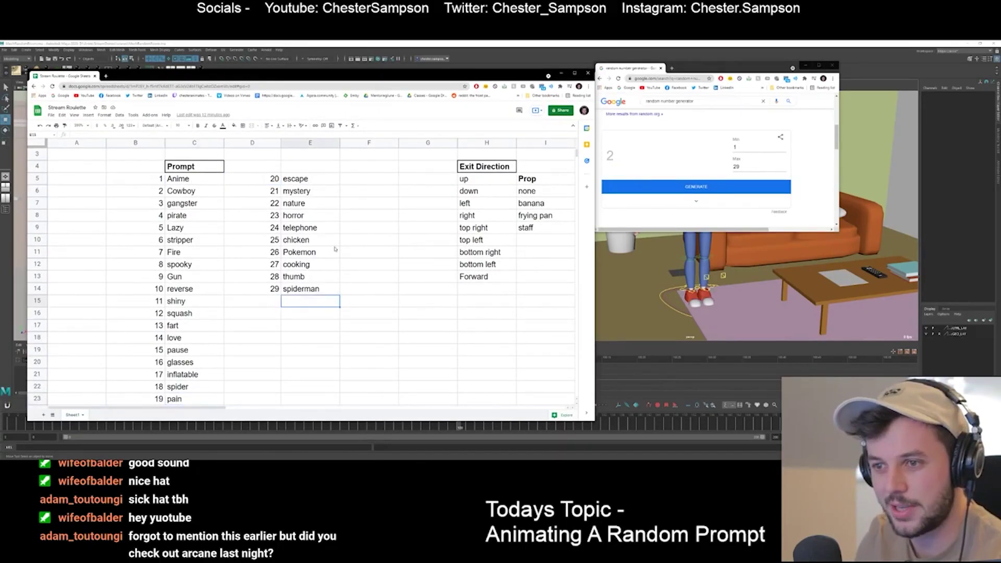
pyautogui.click(749, 165)
pyautogui.moveTo(701, 62); pyautogui.dragTo(746, 86)
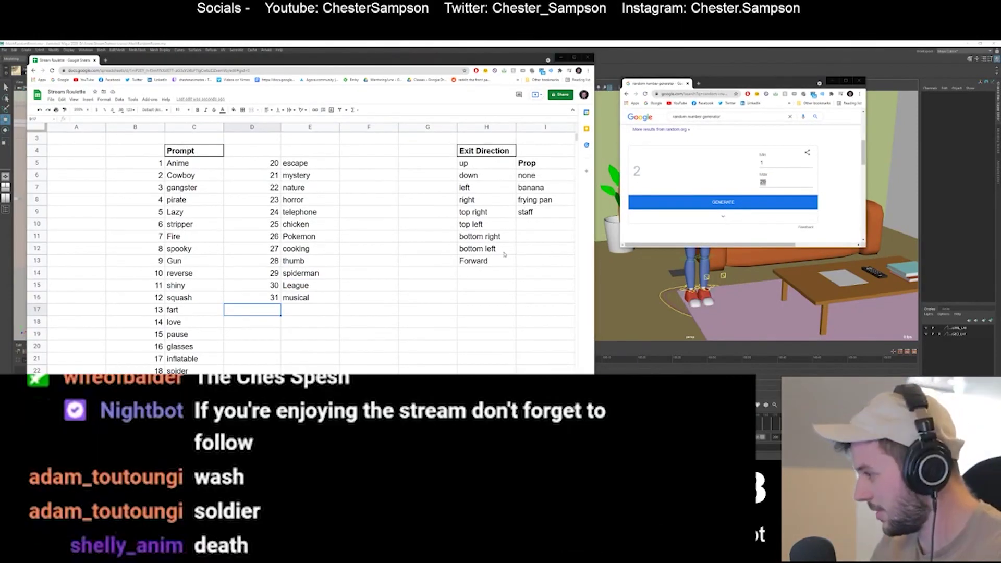
# Add death to the prompt list and number the ego entry 37
pyautogui.write('deat')
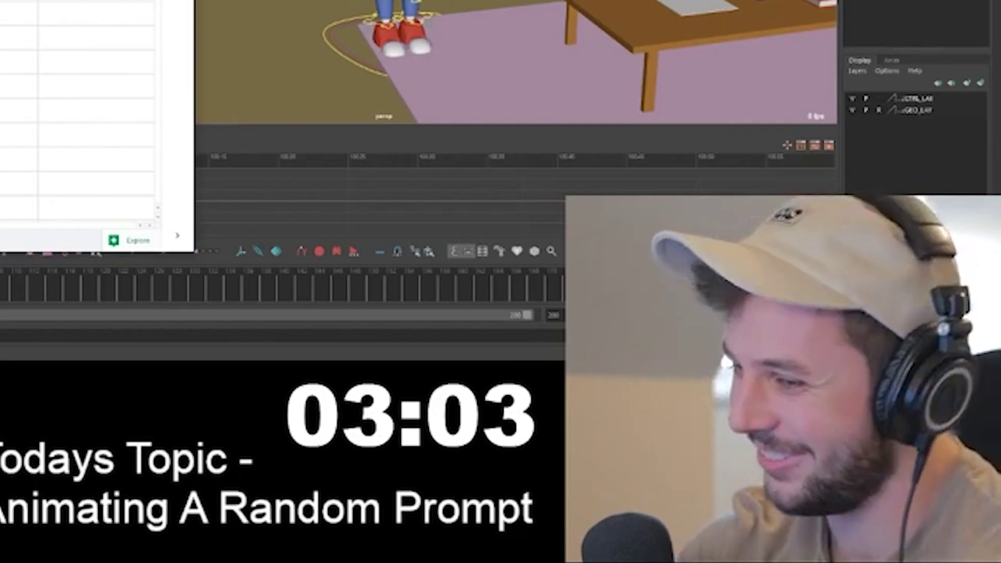
pyautogui.write('h')
pyautogui.press('Return')
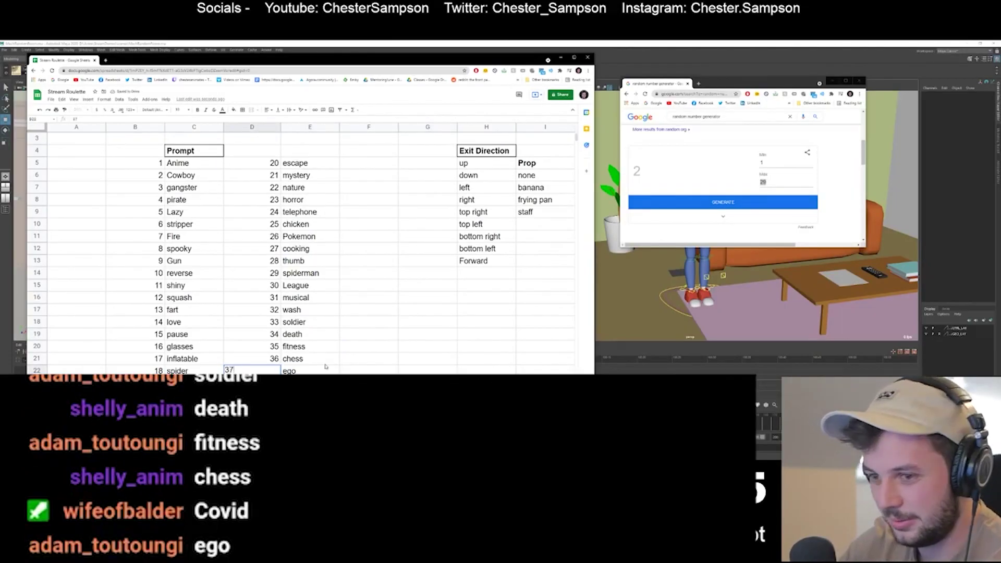
pyautogui.write('37')
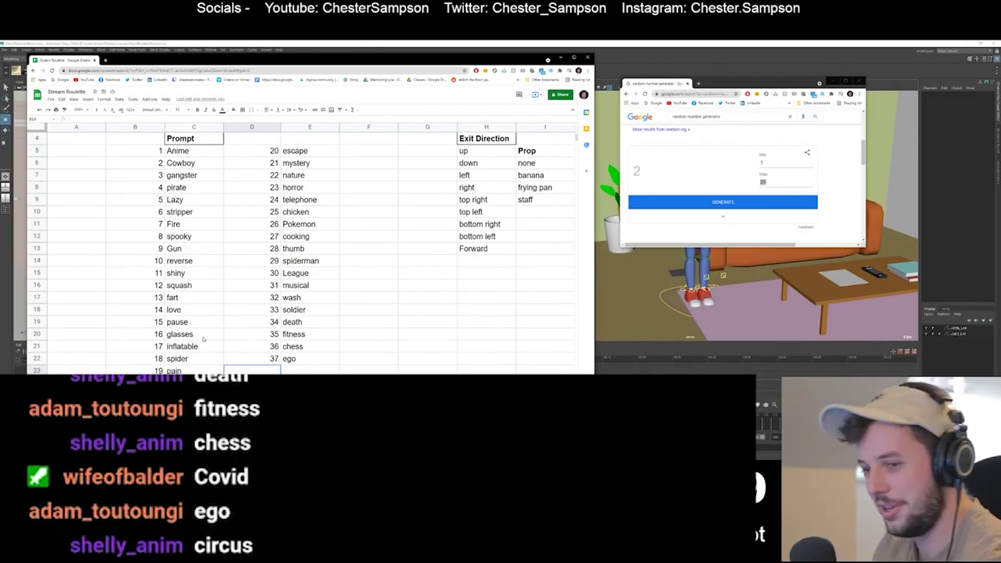
pyautogui.press('Tab')
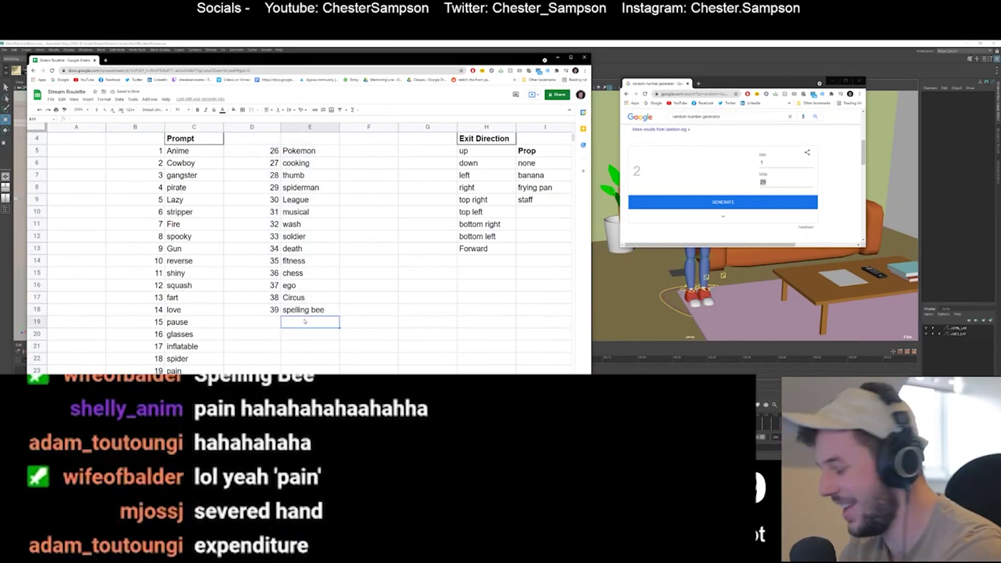
# Append the prompts Severed hand, Pain and Simpsons to the end of the list
pyautogui.write('Severed hand')
pyautogui.press('Return')
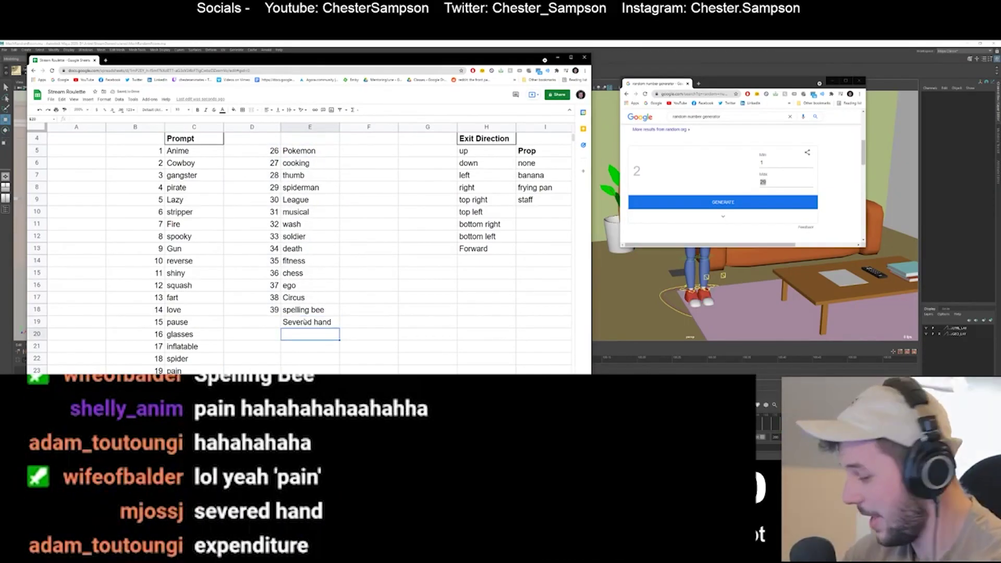
pyautogui.write('Pain')
pyautogui.press('Return')
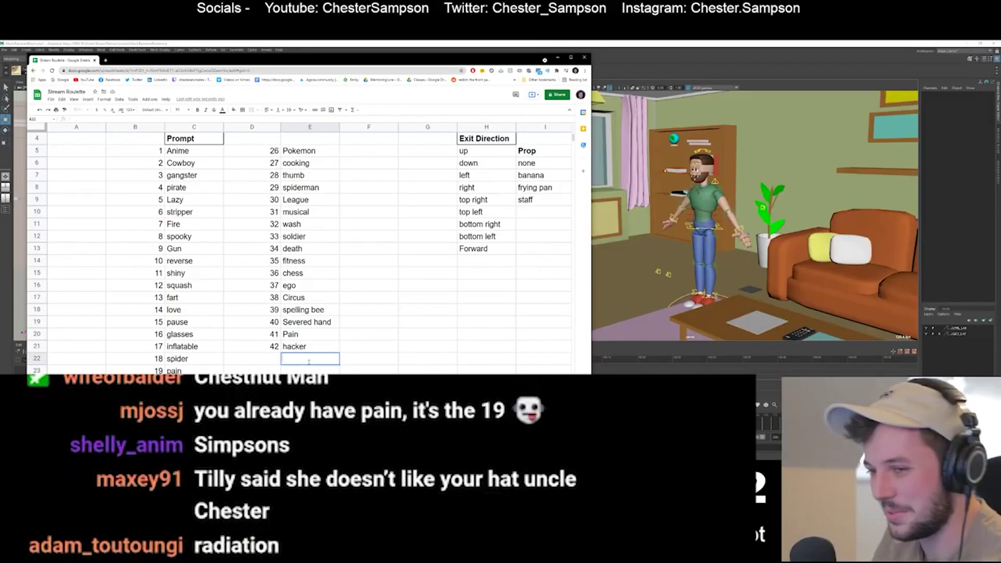
pyautogui.write('Simpsons')
pyautogui.press('Return')
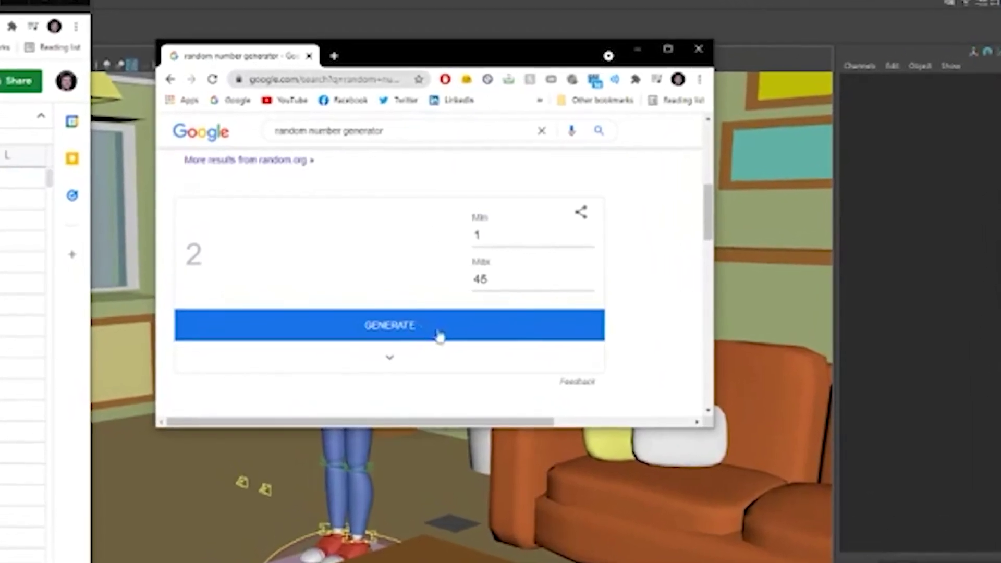
# Generate a random number between 1 and 45 and select the spooky entry with its number in the prompt list
pyautogui.click(440, 336)
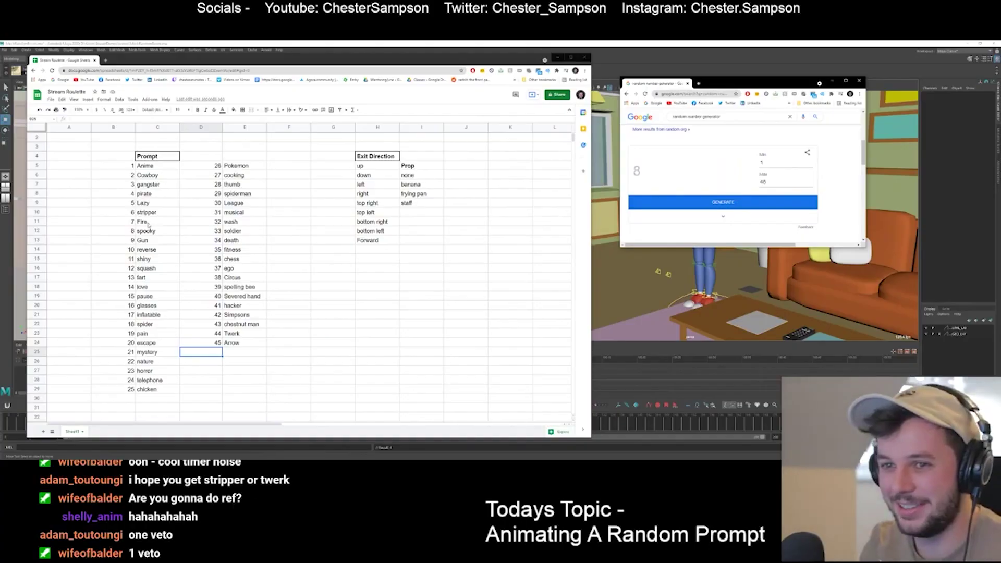
pyautogui.moveTo(144, 229); pyautogui.dragTo(127, 231)
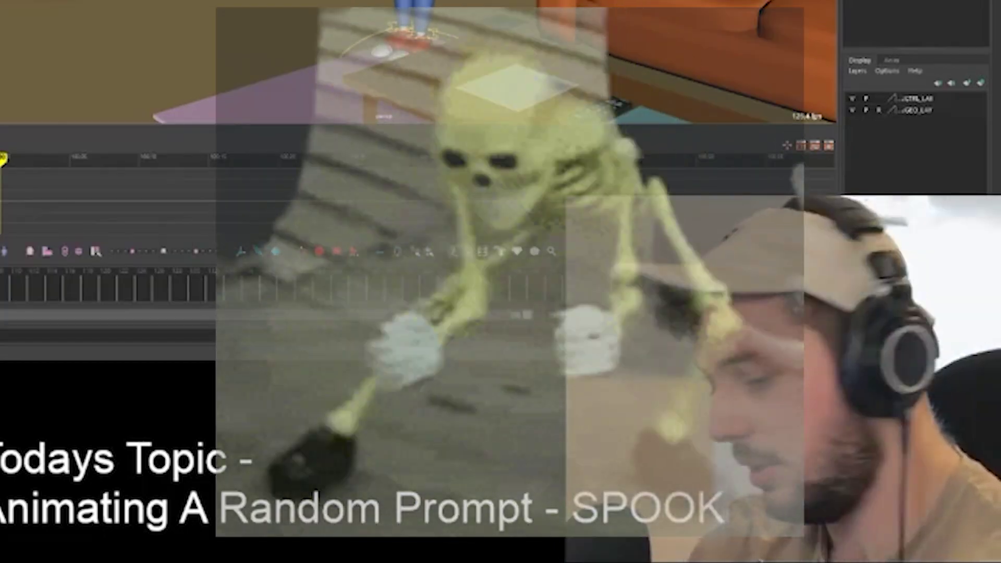
# List Ghosts, Haunted house and Zombies as ideas under the SPOOKY heading in the brainstorming document
pyautogui.write('ho')
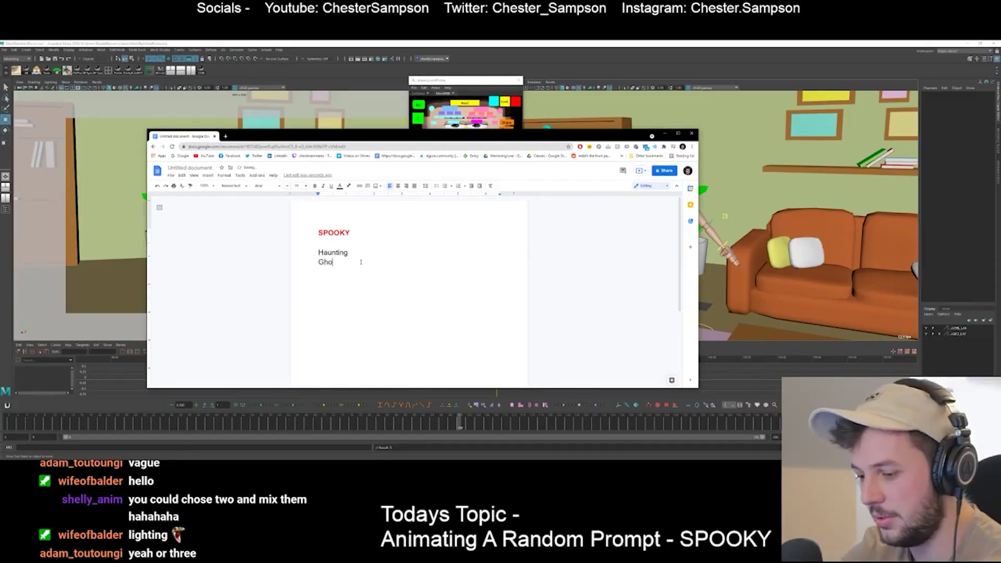
pyautogui.write('d house')
pyautogui.press('Return')
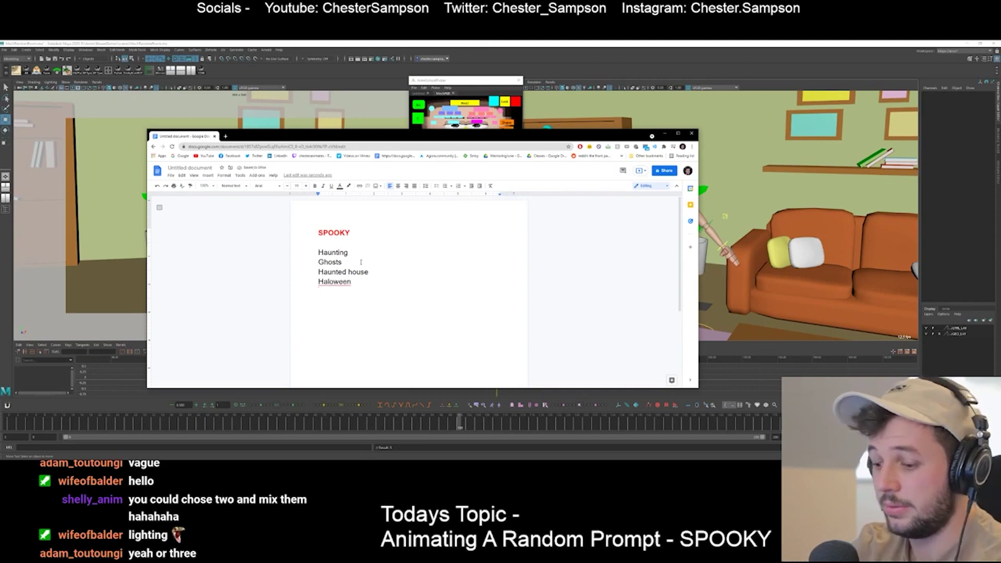
pyautogui.write('ombies ')
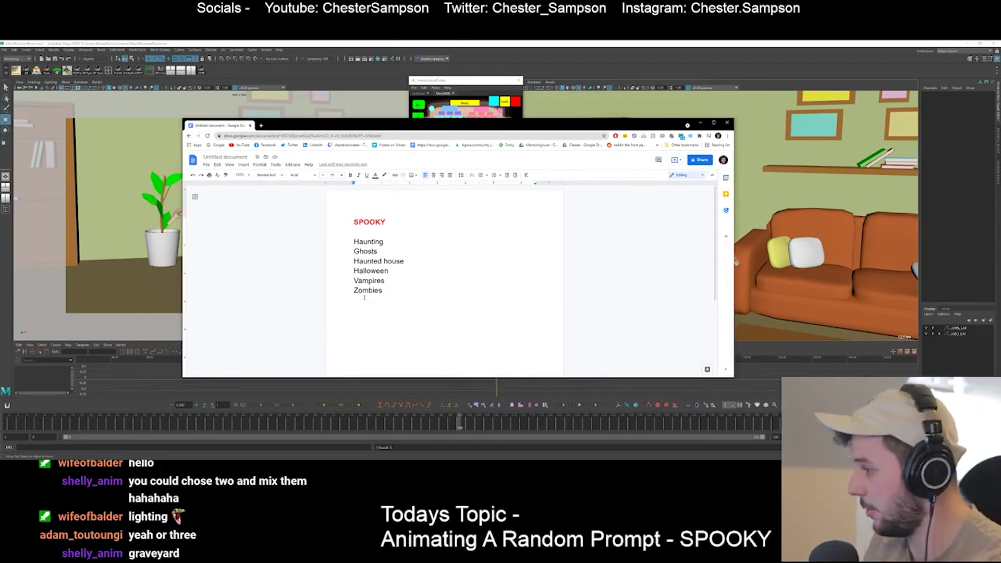
# Add Graveyard, Beheading, Nightmare and Hands grabbing on separate lines of the SPOOKY idea list
pyautogui.write('Graveyard')
pyautogui.press('Return')
pyautogui.write('Beheading')
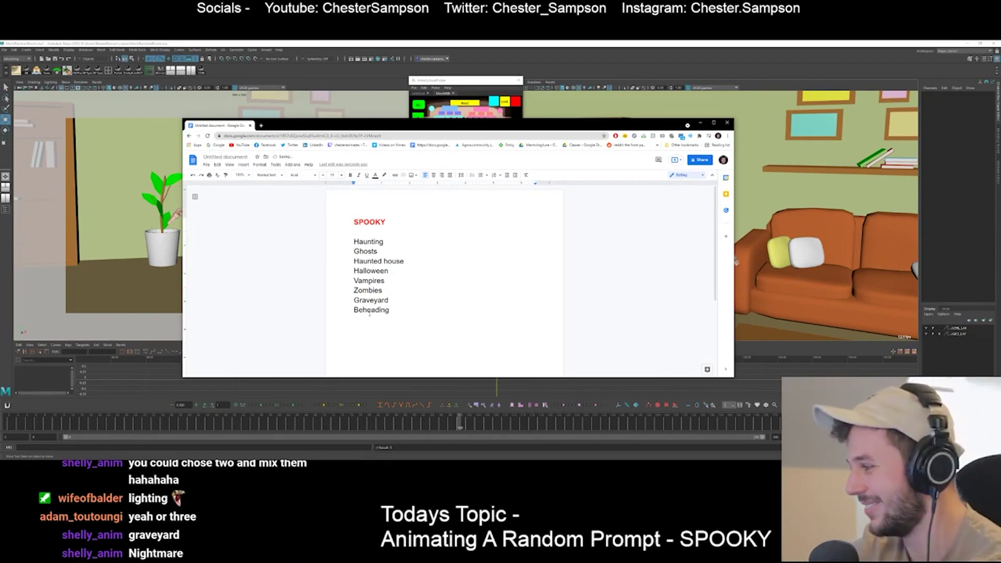
pyautogui.press('Return')
pyautogui.write('Nightmare')
pyautogui.press('Return')
pyautogui.write('Hands')
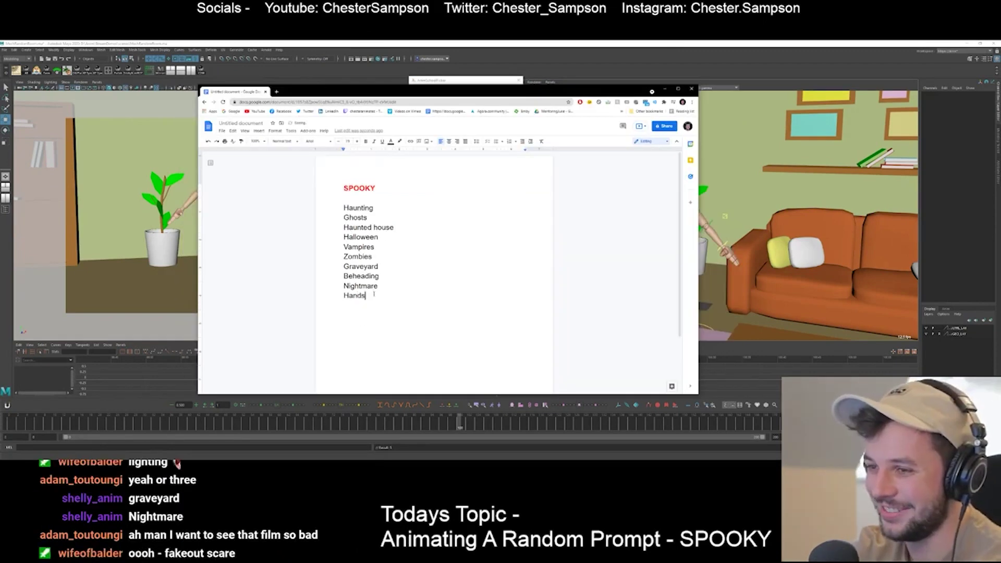
pyautogui.write(' grabbing')
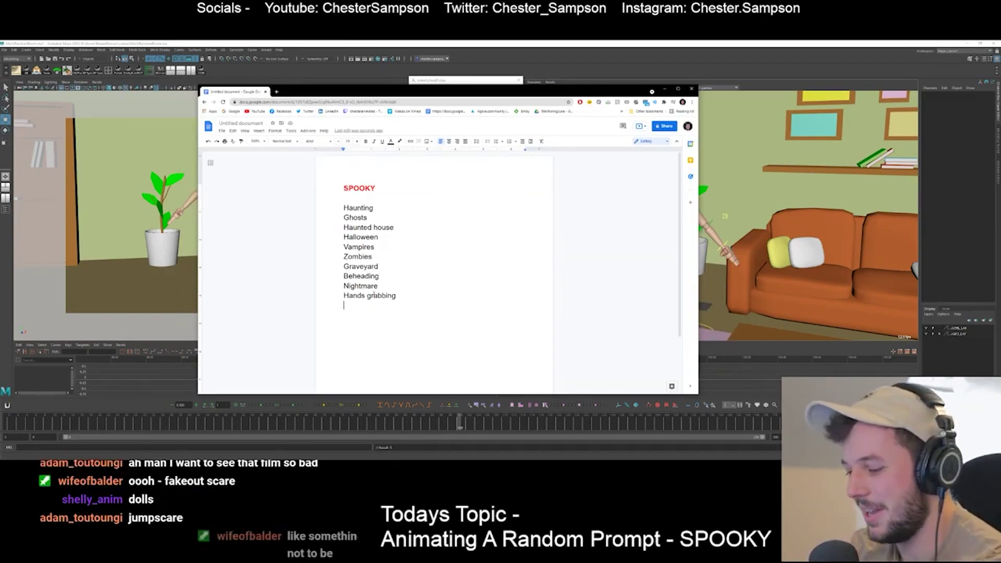
pyautogui.press('Return')
# Extend the SPOOKY idea list with Jumpscare, Dolls, Scary Fakeout, Shadows and Nun, each on its own line
pyautogui.write('Jumpscare')
pyautogui.press('Return')
pyautogui.write('Dolls')
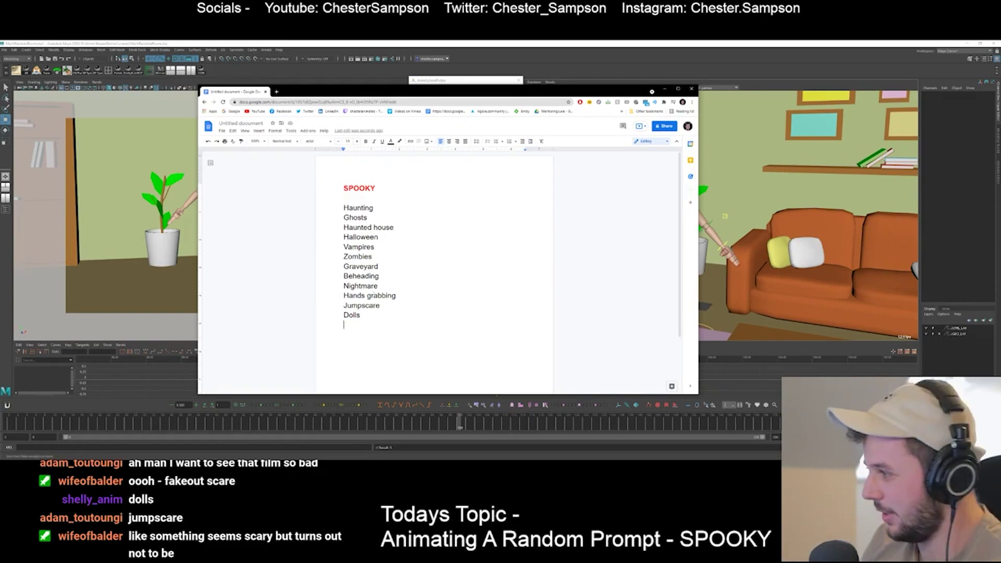
pyautogui.press('Return')
pyautogui.write('Scary Fakeout Shadows')
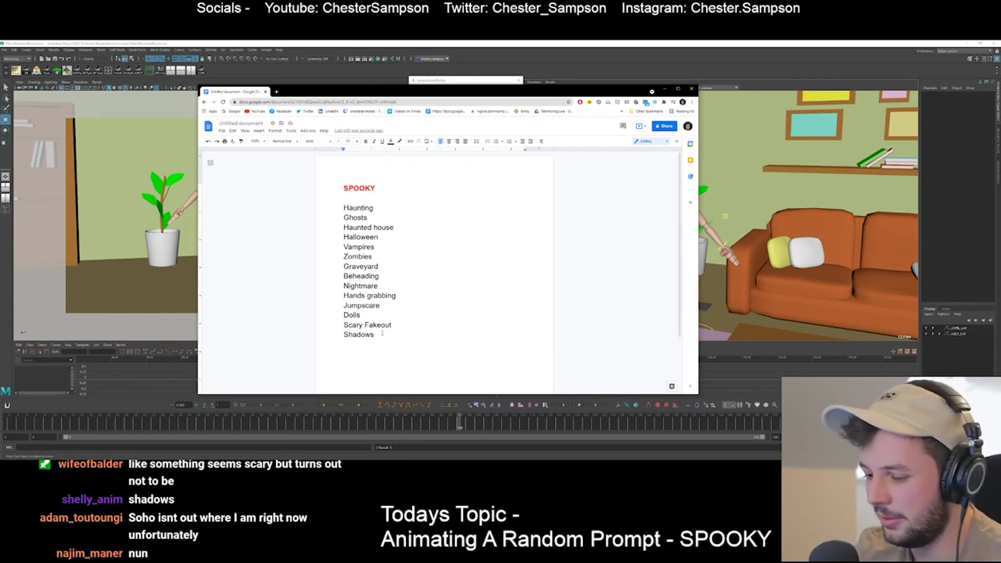
pyautogui.press('Return')
pyautogui.write('Nun')
pyautogui.press('Return')
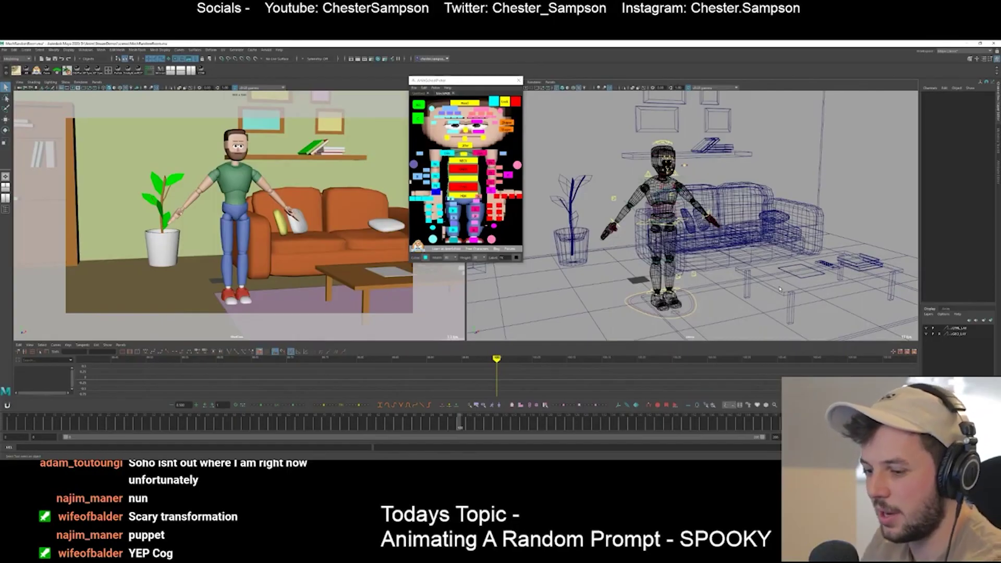
# Switch to the Maya scene and change the perspective view from wireframe to shaded textured display
pyautogui.press('6')
pyautogui.moveTo(751, 235)
pyautogui.keyDown('alt'); pyautogui.mouseDown(button='right')
pyautogui.moveTo(662, 188)
pyautogui.moveTo(688, 175)
pyautogui.moveTo(680, 177)
pyautogui.mouseUp(button='right'); pyautogui.keyUp('alt')
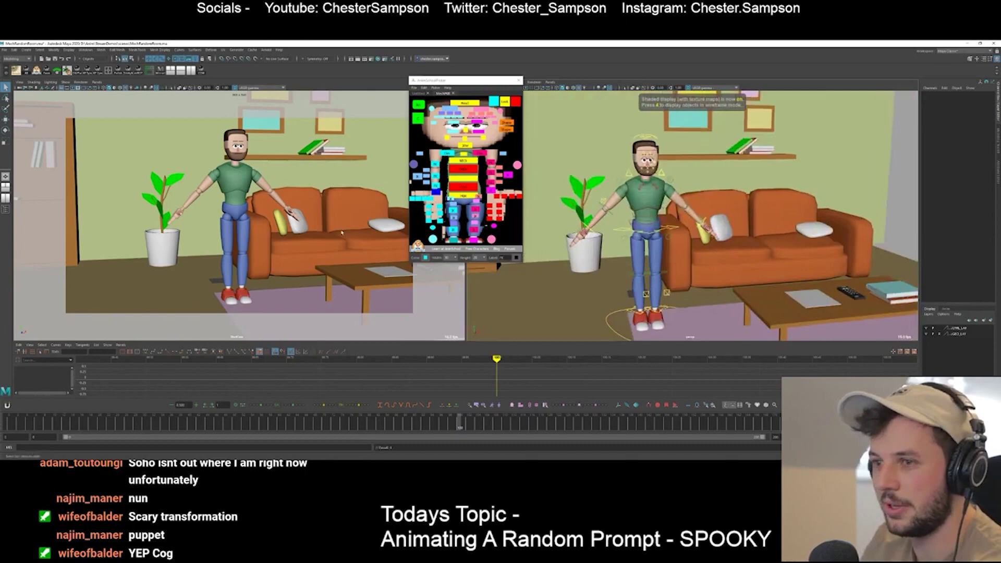
pyautogui.keyDown('alt'); pyautogui.moveTo(341, 232); pyautogui.dragTo(309, 245); pyautogui.keyUp('alt')
pyautogui.press('[')
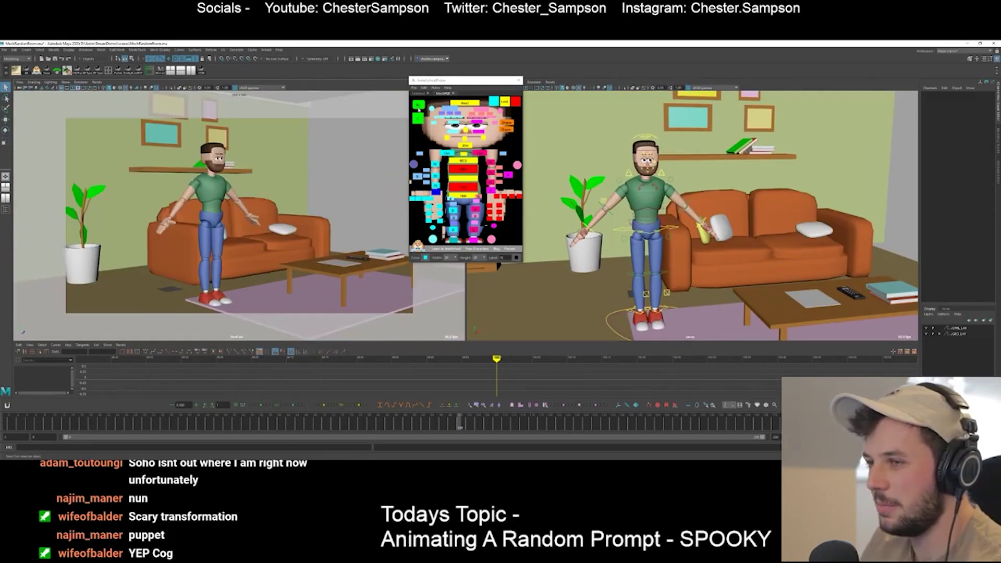
# Rotate the whole character using its main control on the floor, and ready that control for moving
pyautogui.click(609, 322)
pyautogui.press('w')
pyautogui.press('e')
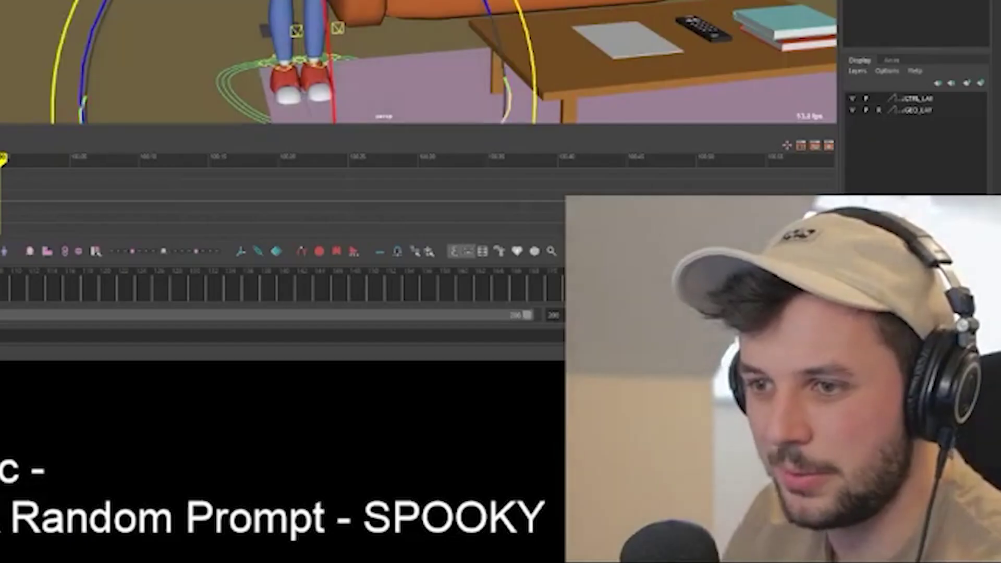
pyautogui.moveTo(83, 109); pyautogui.dragTo(94, 3)
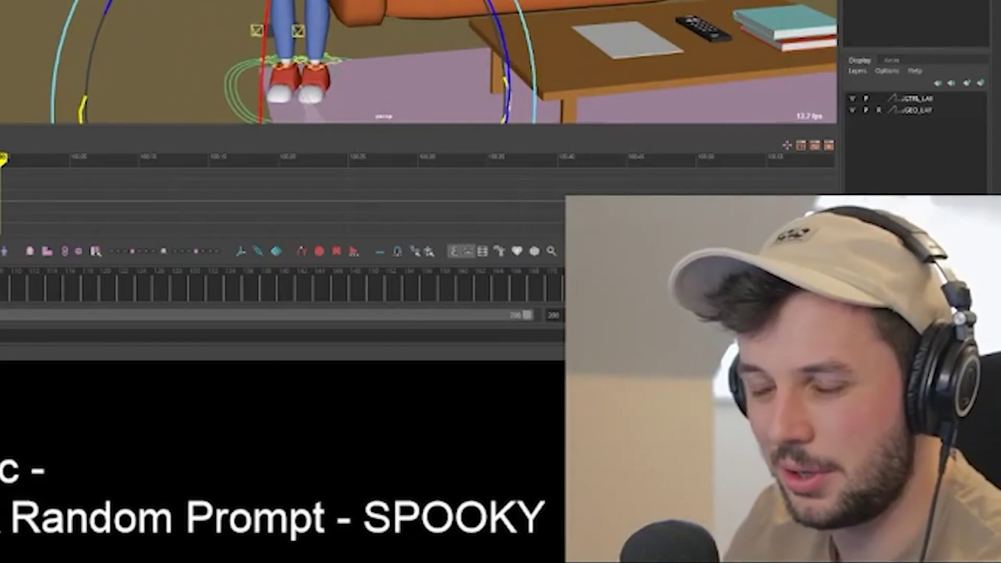
pyautogui.press('w')
pyautogui.scroll(-3, 551, 9)
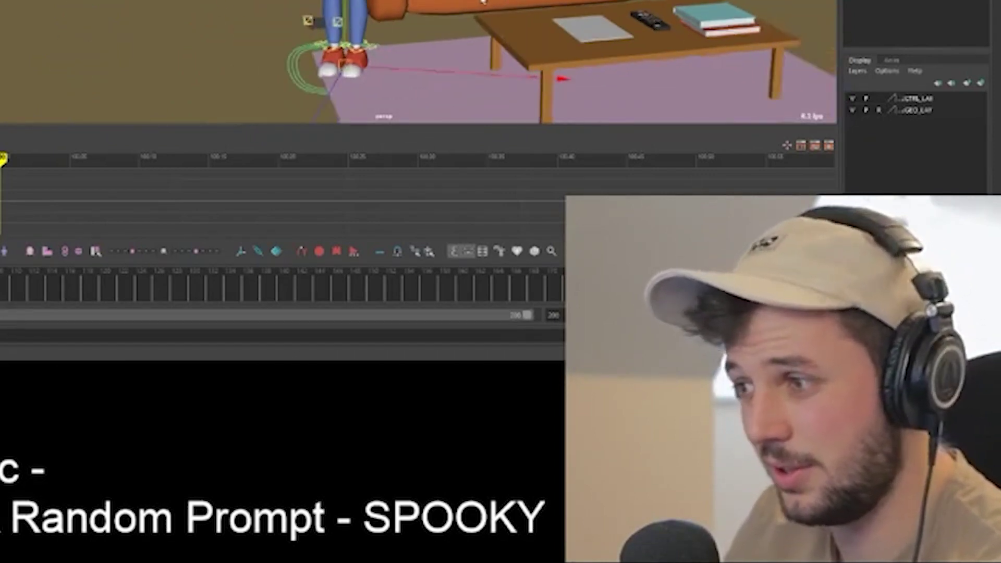
pyautogui.keyDown('alt'); pyautogui.moveTo(547, 52); pyautogui.dragTo(521, 0, button='middle'); pyautogui.keyUp('alt')
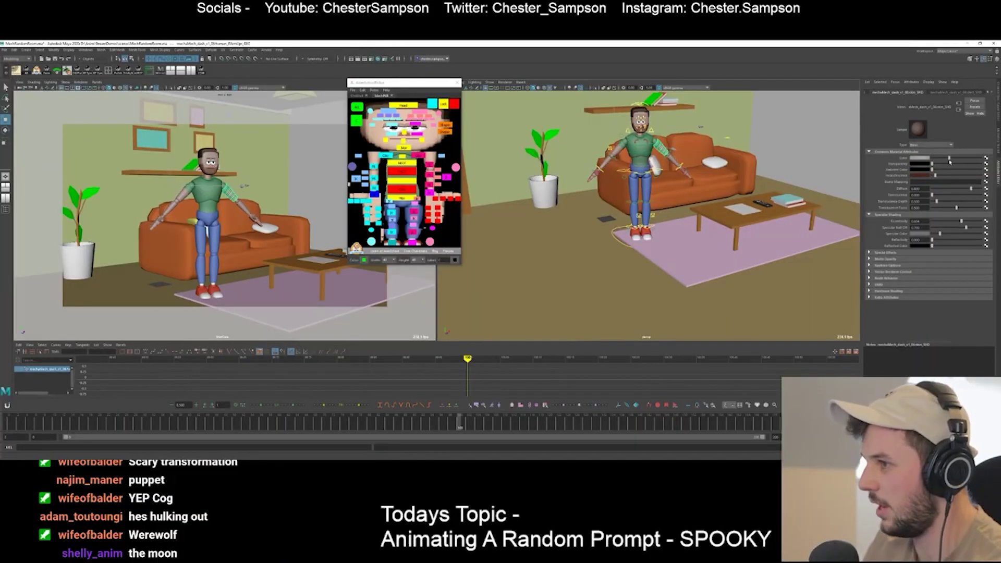
# Brighten the selected character material's color slightly, save the scene and clear the selection
pyautogui.moveTo(944, 157); pyautogui.dragTo(951, 158)
pyautogui.hotkey('ctrl', 's')
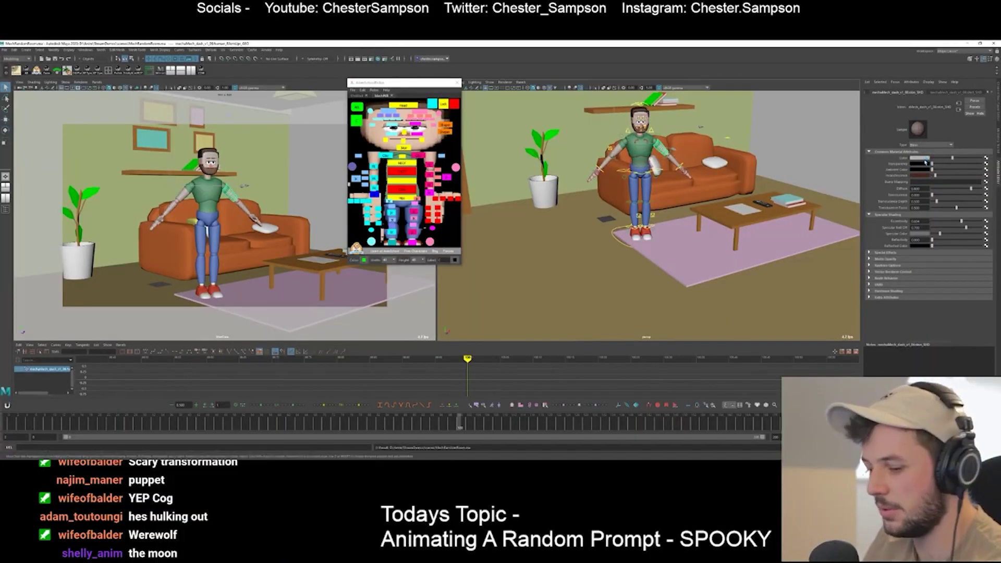
pyautogui.click(792, 178)
pyautogui.keyDown('alt'); pyautogui.moveTo(635, 223); pyautogui.dragTo(662, 210); pyautogui.keyUp('alt')
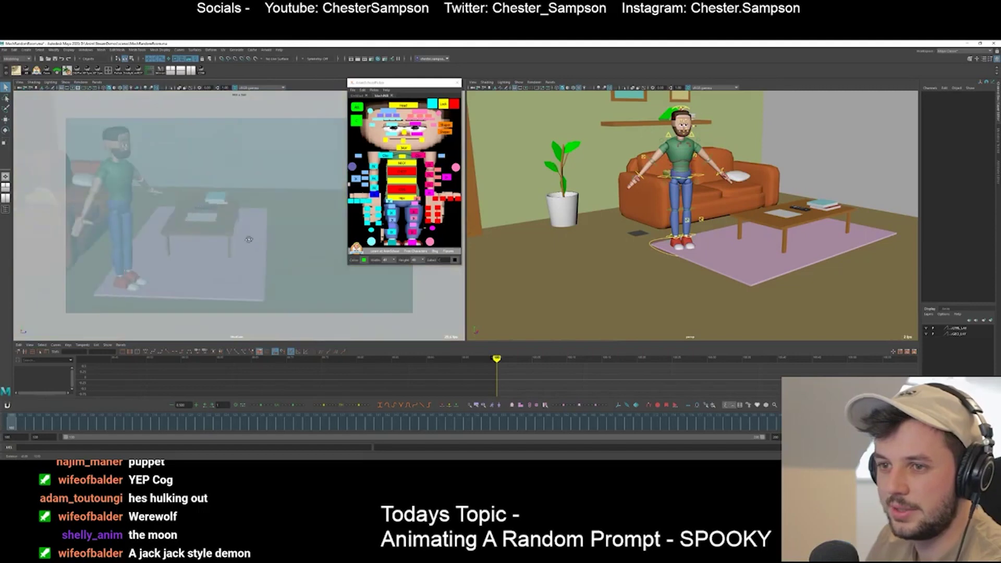
# Examine the living room and kitchen from several angles to find staging for the character's shot
pyautogui.keyDown('alt'); pyautogui.moveTo(249, 239); pyautogui.dragTo(211, 251); pyautogui.keyUp('alt')
pyautogui.keyDown('alt'); pyautogui.moveTo(212, 252); pyautogui.dragTo(157, 250, button='right'); pyautogui.keyUp('alt')
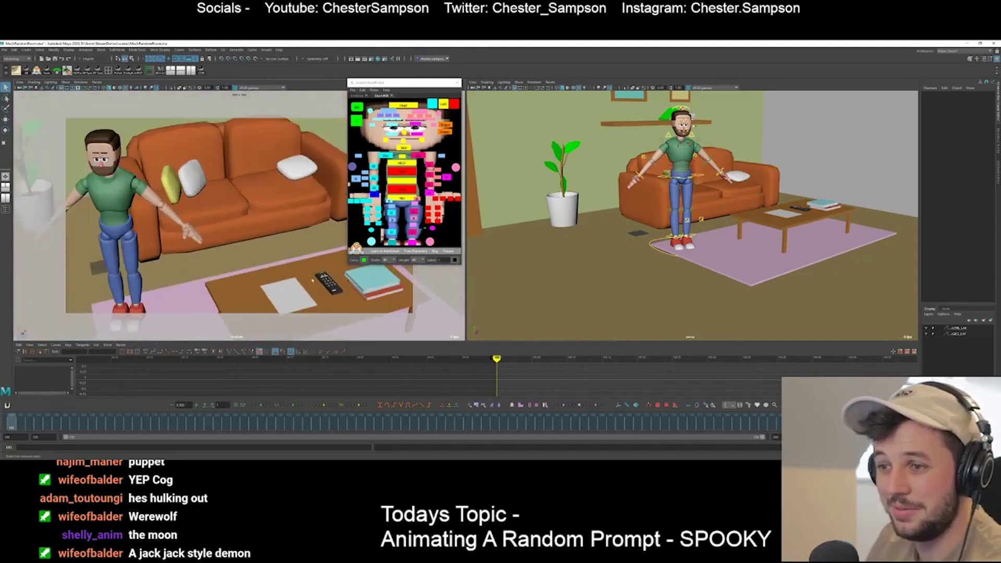
pyautogui.keyDown('alt'); pyautogui.moveTo(156, 250); pyautogui.dragTo(260, 249, button='middle'); pyautogui.keyUp('alt')
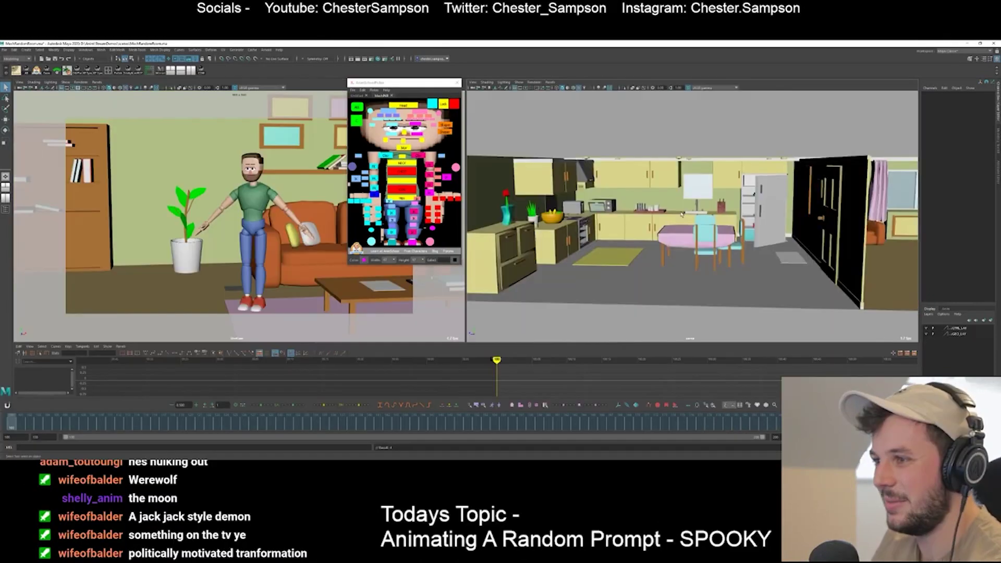
pyautogui.keyDown('alt'); pyautogui.moveTo(592, 210); pyautogui.dragTo(615, 212); pyautogui.keyUp('alt')
pyautogui.keyDown('alt'); pyautogui.moveTo(615, 212); pyautogui.dragTo(646, 215, button='right'); pyautogui.keyUp('alt')
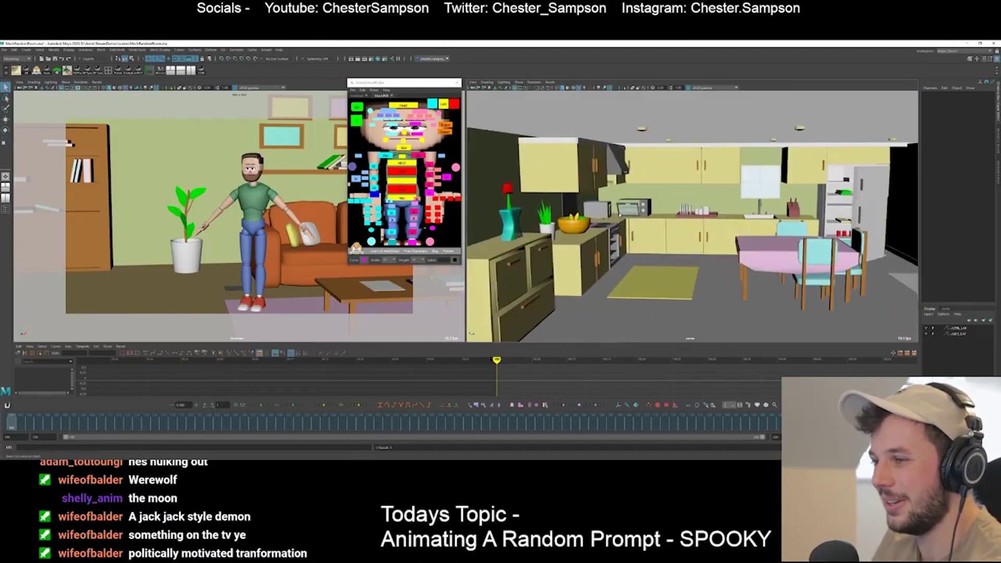
pyautogui.keyDown('alt'); pyautogui.moveTo(615, 215); pyautogui.dragTo(667, 218, button='middle'); pyautogui.keyUp('alt')
pyautogui.keyDown('alt'); pyautogui.moveTo(667, 218); pyautogui.dragTo(605, 216); pyautogui.keyUp('alt')
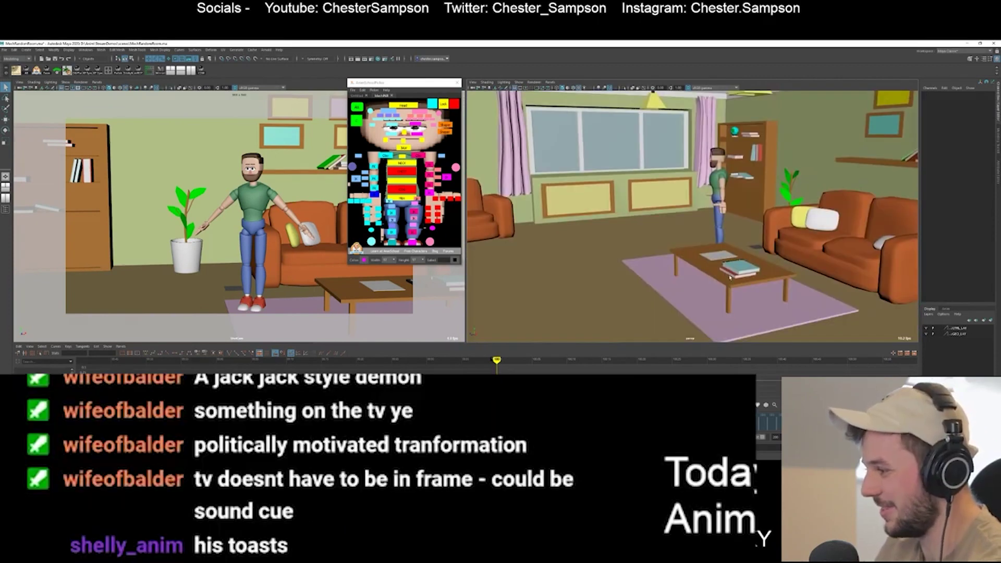
pyautogui.scroll(-5, 730, 278)
pyautogui.keyDown('alt'); pyautogui.moveTo(730, 278); pyautogui.dragTo(731, 273); pyautogui.keyUp('alt')
pyautogui.keyDown('alt'); pyautogui.moveTo(732, 272); pyautogui.dragTo(718, 262, button='middle'); pyautogui.keyUp('alt')
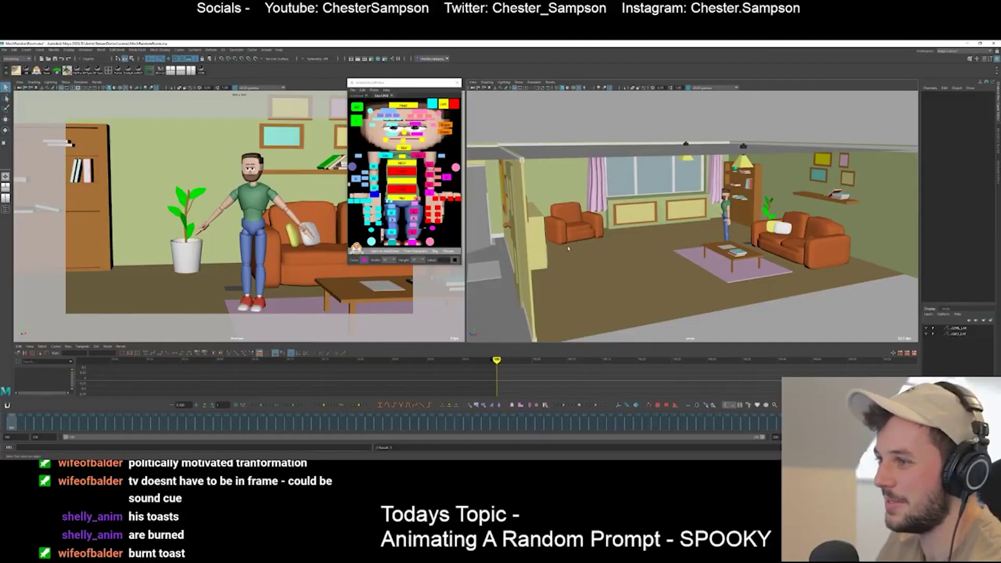
pyautogui.keyDown('alt'); pyautogui.moveTo(319, 236); pyautogui.dragTo(224, 255); pyautogui.keyUp('alt')
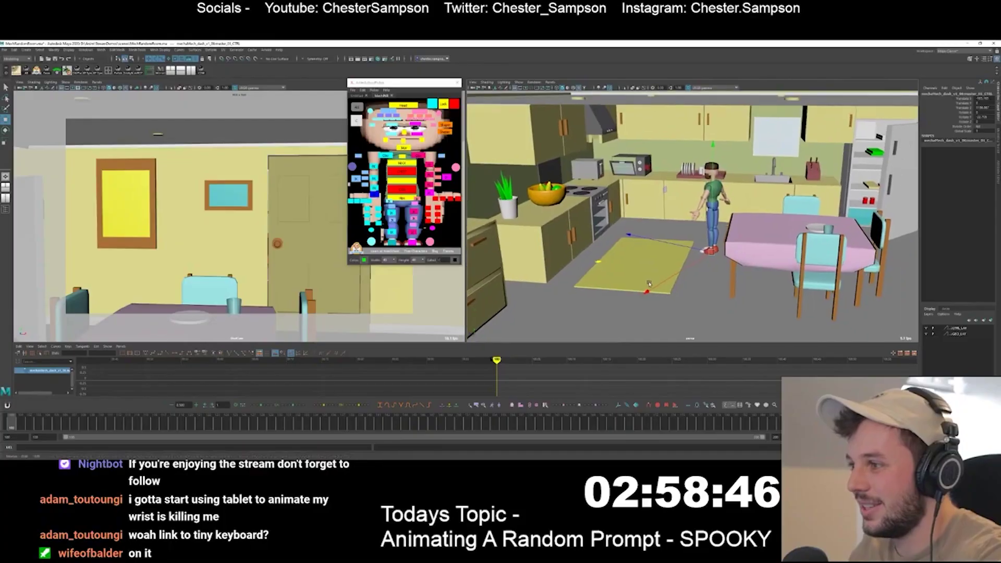
# Move the character across the kitchen floor towards the counter side with the toaster
pyautogui.moveTo(649, 283); pyautogui.dragTo(516, 253)
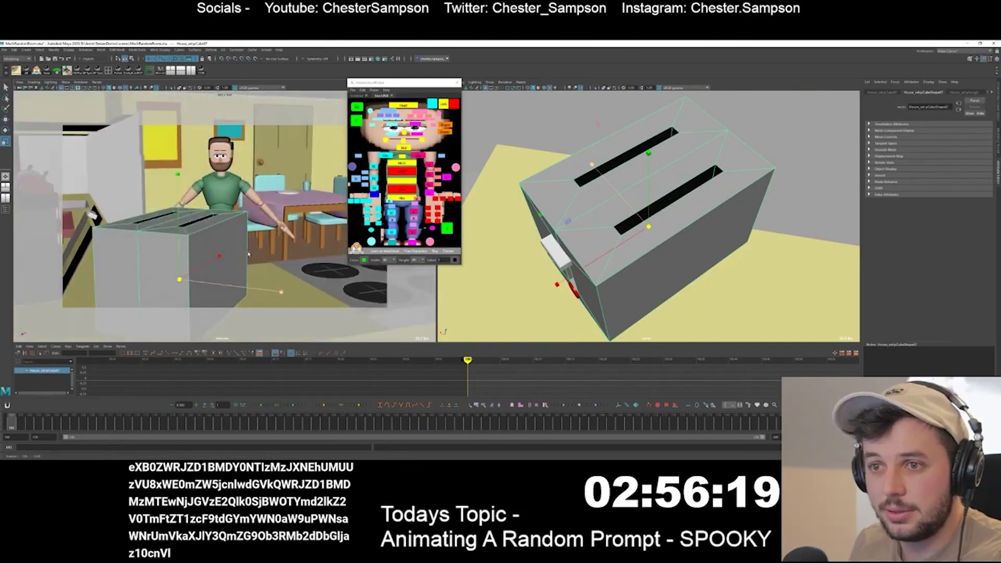
# Move the character in behind the stovetop beside the toaster, framing him in the shot camera
pyautogui.moveTo(248, 254)
pyautogui.keyDown('alt'); pyautogui.mouseDown()
pyautogui.moveTo(247, 245)
pyautogui.moveTo(251, 253)
pyautogui.moveTo(241, 251)
pyautogui.mouseUp(); pyautogui.keyUp('alt')
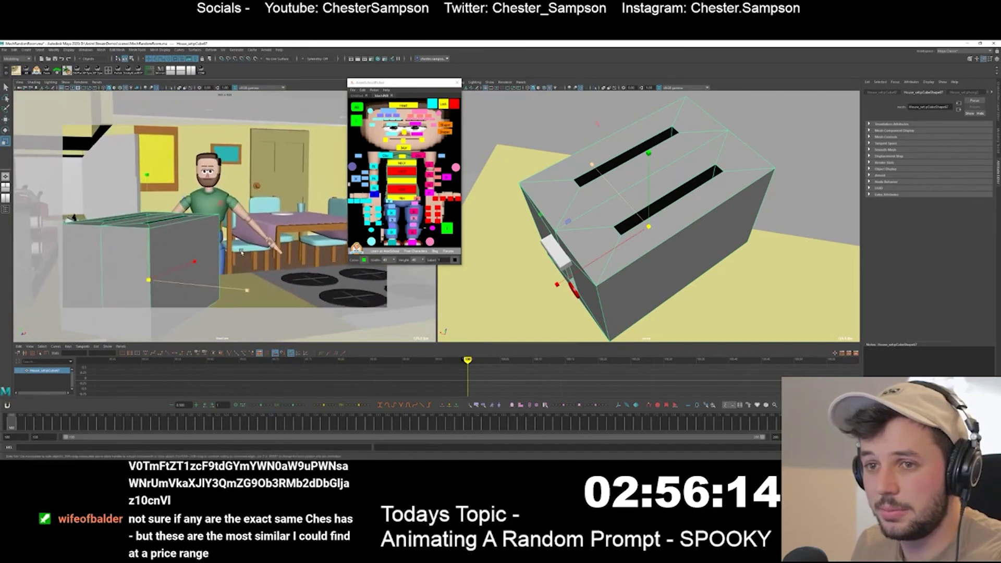
pyautogui.click(356, 120)
pyautogui.press('w')
pyautogui.press('f')
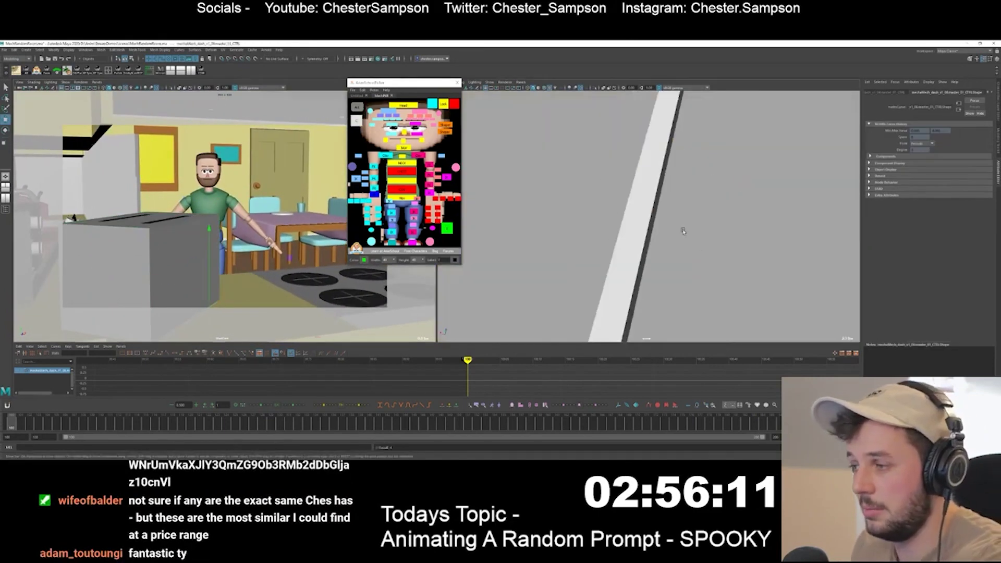
pyautogui.keyDown('alt'); pyautogui.moveTo(681, 228); pyautogui.dragTo(694, 193); pyautogui.keyUp('alt')
pyautogui.moveTo(649, 152); pyautogui.dragTo(671, 155)
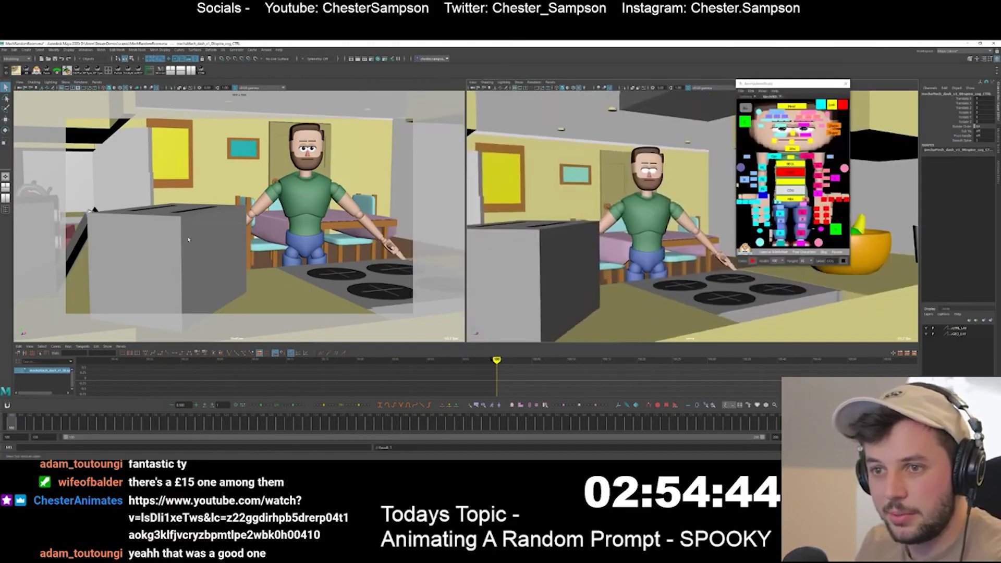
# Shape a thin subdivided block into a slice of toast with a wider upper part and fit it into the toaster's slot
pyautogui.click(127, 216)
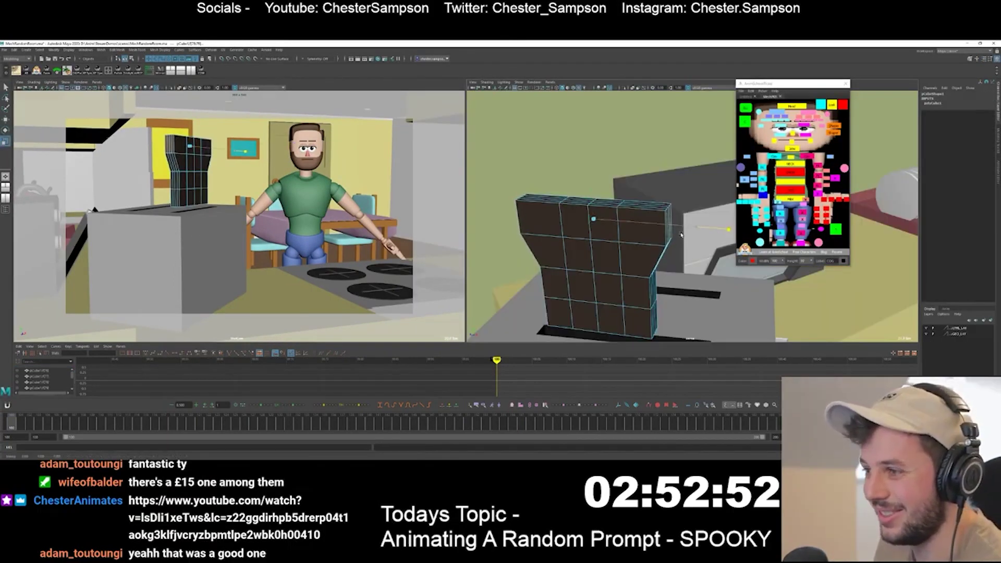
pyautogui.moveTo(681, 235); pyautogui.dragTo(671, 232)
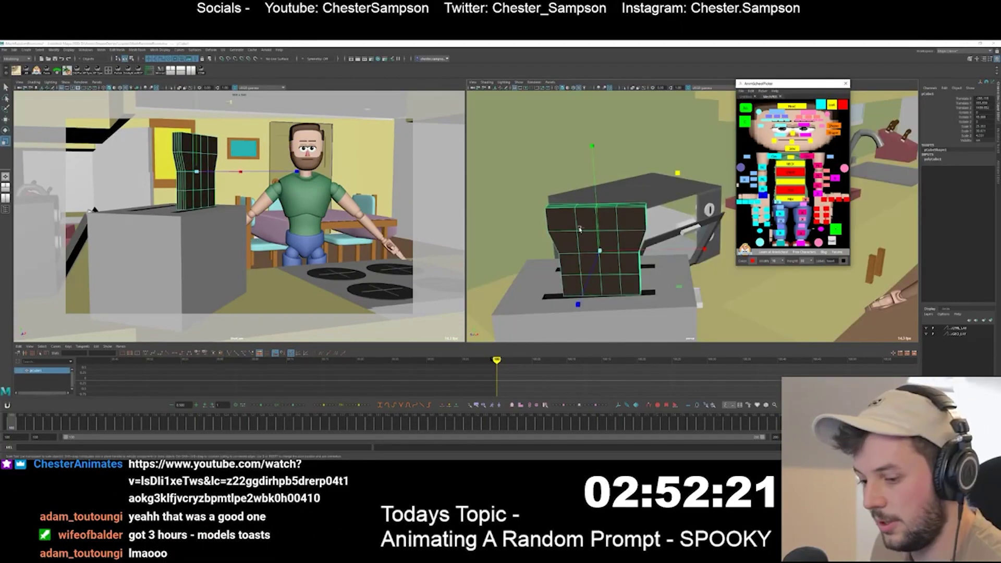
pyautogui.moveTo(590, 275); pyautogui.dragTo(597, 275)
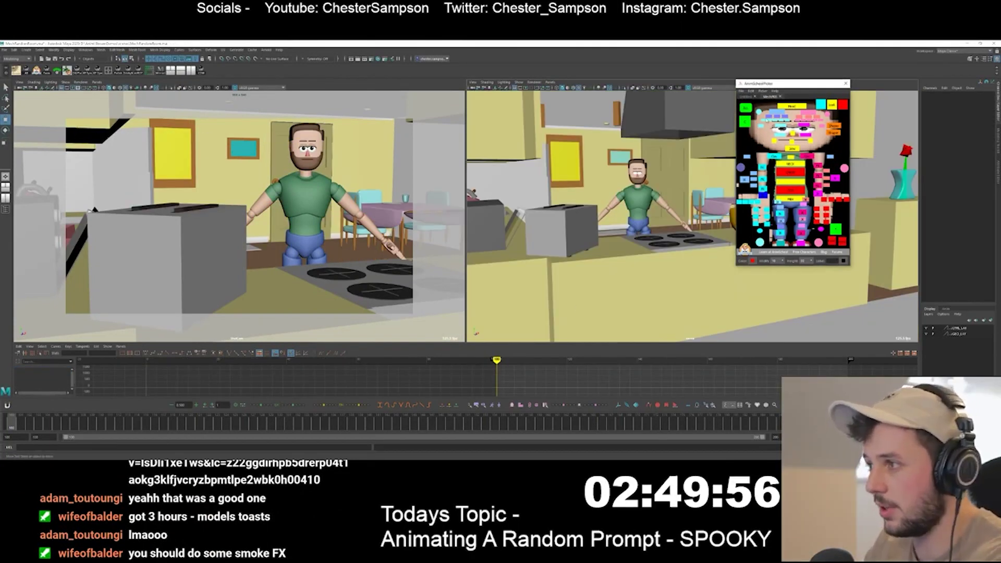
# Set a key on all of the character's controls at the start of the shot, then select the toaster
pyautogui.click(746, 108)
pyautogui.press('s')
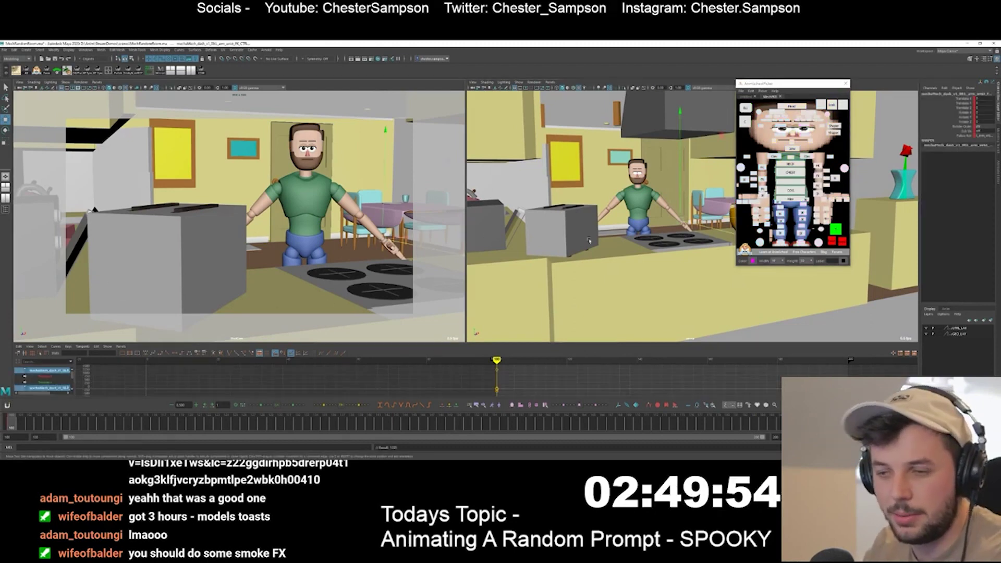
pyautogui.click(589, 240)
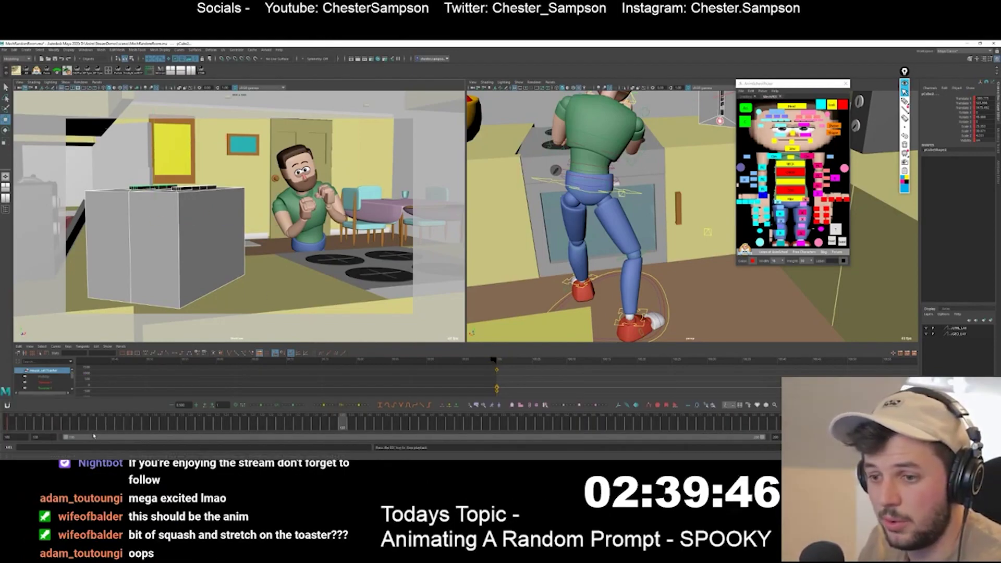
# Hold the toaster and toast's resting pose to a later frame and block a squashed toaster pose after it
pyautogui.moveTo(431, 430); pyautogui.dragTo(508, 431)
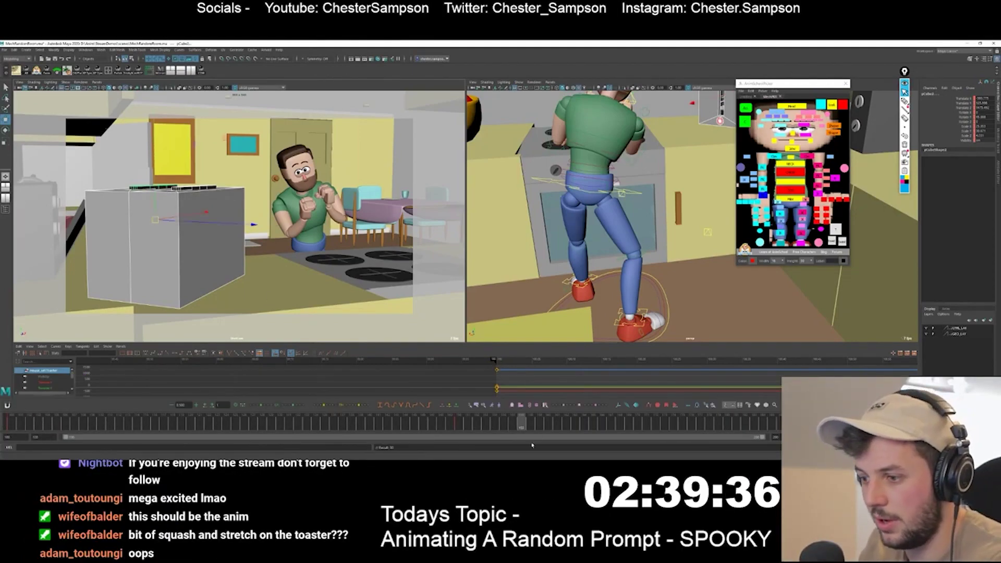
pyautogui.click(500, 426)
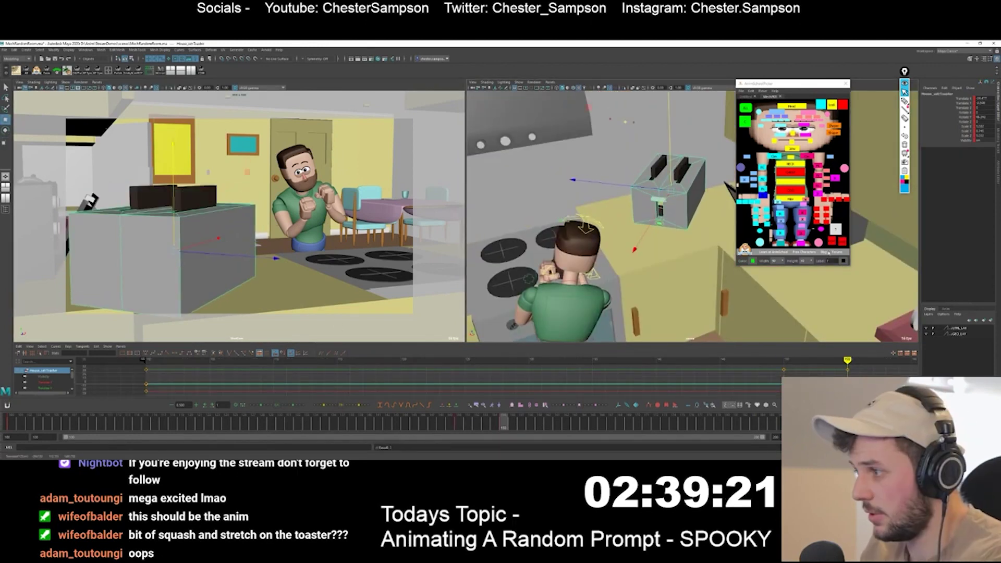
pyautogui.moveTo(827, 247); pyautogui.dragTo(844, 239)
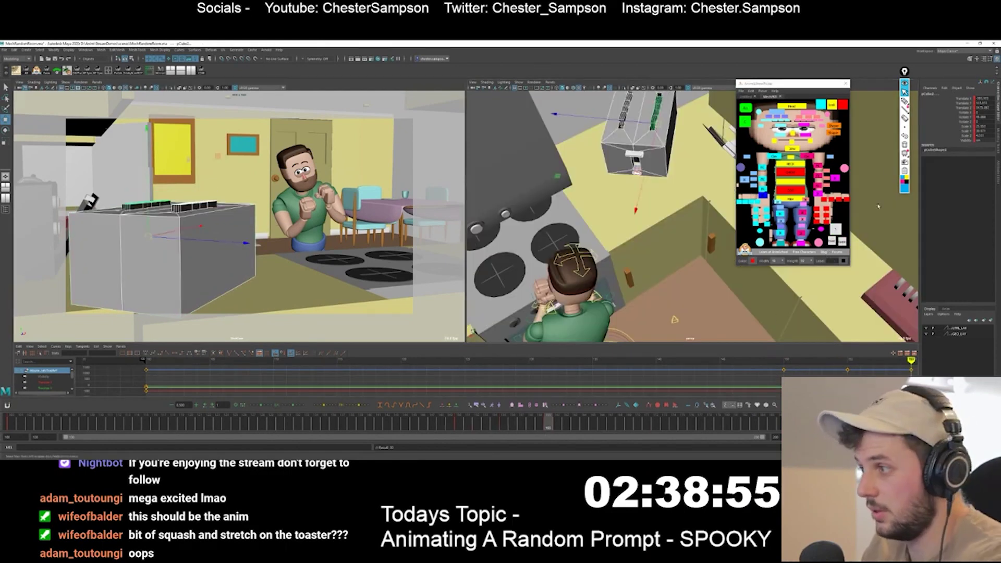
# Copy the resting pose of the toaster and both toast slices from the key before the squash to a frame after it
pyautogui.click(836, 229)
pyautogui.press('r')
pyautogui.click(458, 424)
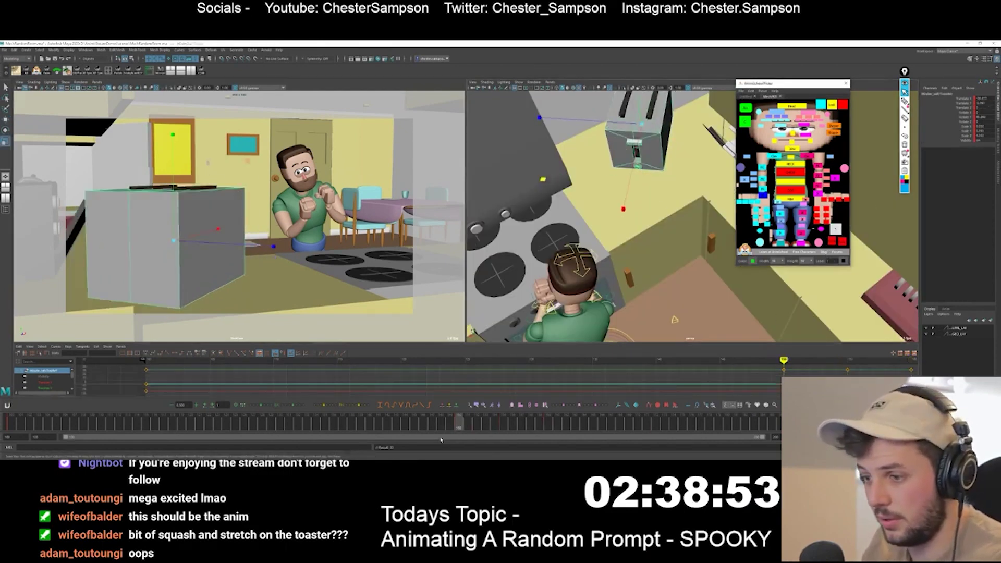
pyautogui.moveTo(834, 231); pyautogui.dragTo(844, 243)
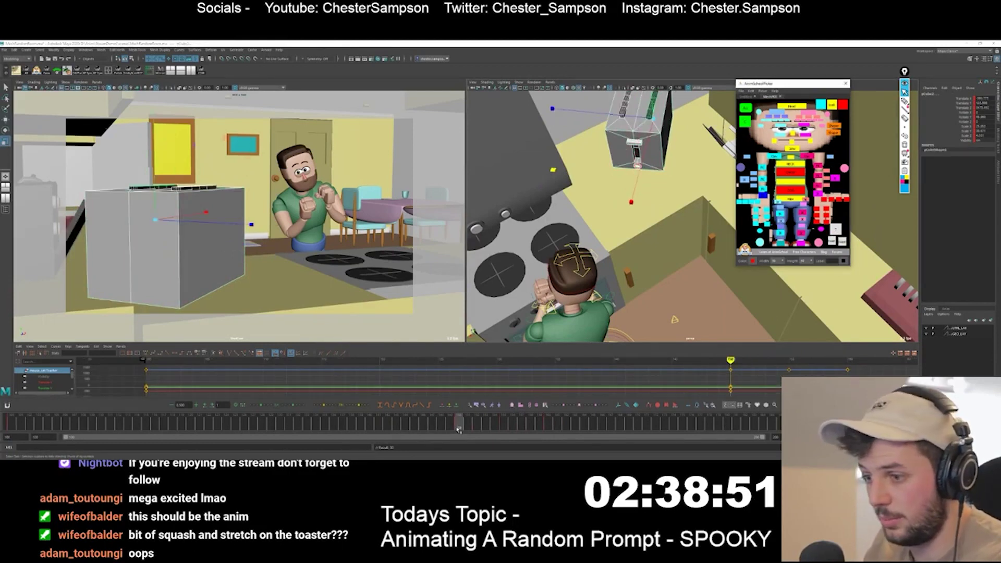
pyautogui.moveTo(459, 430); pyautogui.dragTo(603, 430)
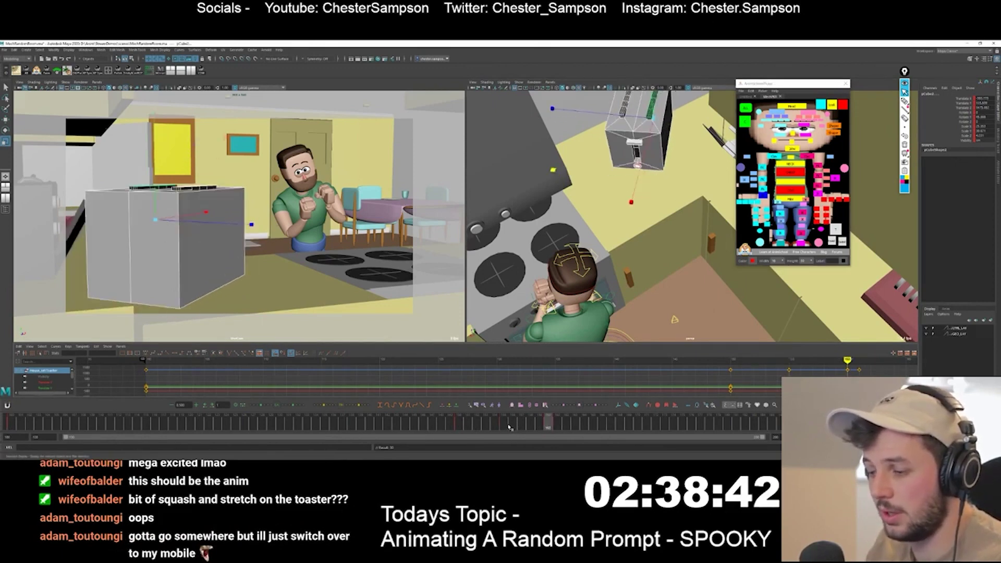
# Push the toaster and toast past their resting pose with the tween slider to key a stretched overshoot after the squash
pyautogui.moveTo(509, 427); pyautogui.dragTo(518, 422)
pyautogui.moveTo(347, 408)
pyautogui.mouseDown(button='right')
pyautogui.moveTo(355, 397)
pyautogui.moveTo(359, 416)
pyautogui.mouseUp(button='right')
pyautogui.moveTo(344, 409); pyautogui.dragTo(367, 411)
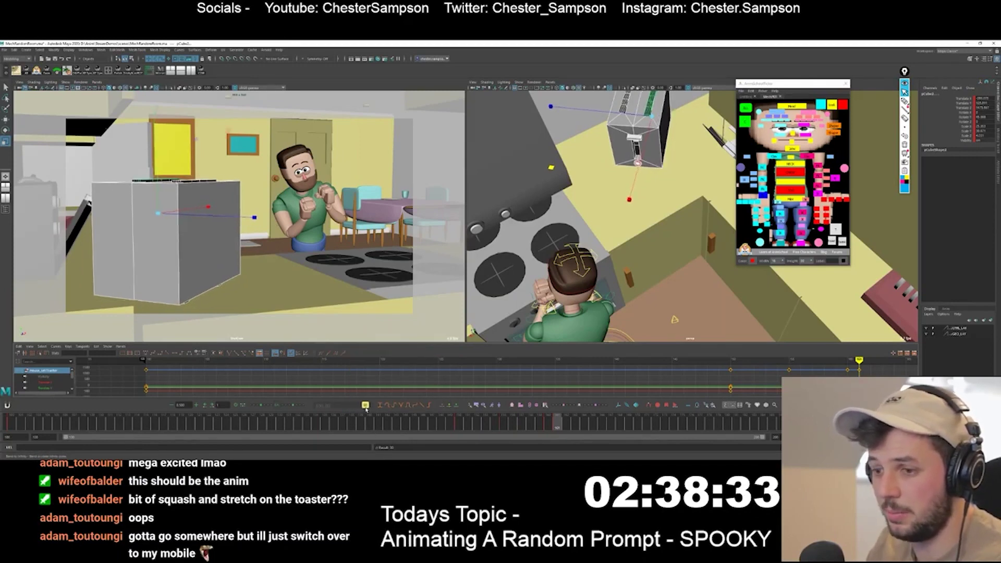
pyautogui.press(',')
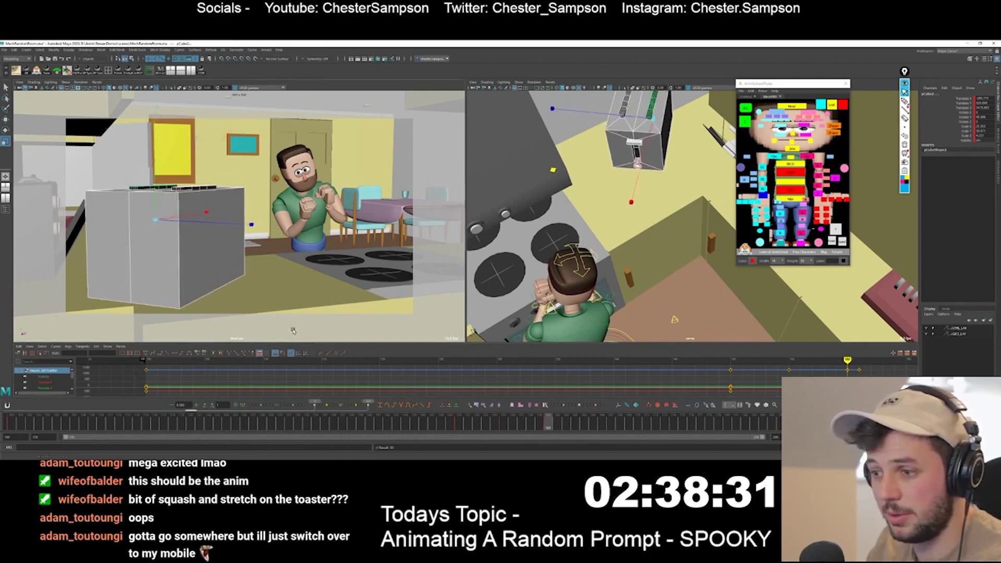
pyautogui.moveTo(354, 408); pyautogui.dragTo(358, 409)
pyautogui.hotkey('ctrl', 'z')
pyautogui.hotkey('ctrl', 'z')
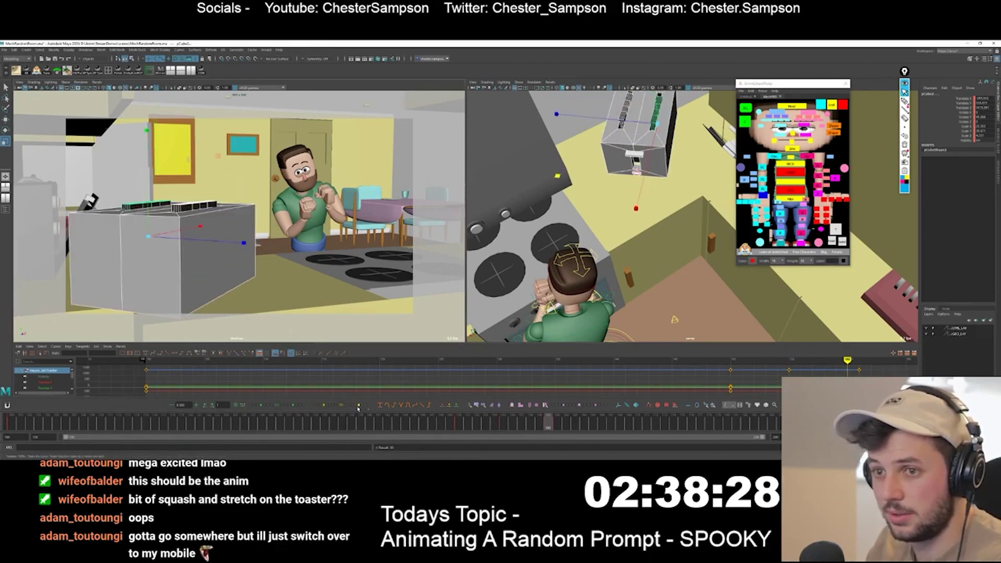
pyautogui.press(',')
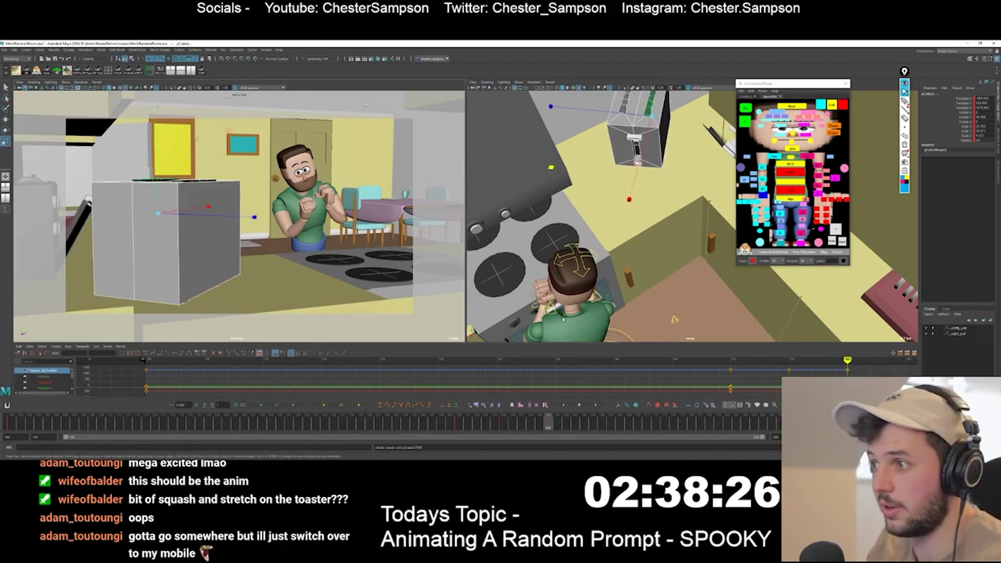
# Lift the toaster off the counter in its stretched pose and raise a toast slice relative to it
pyautogui.keyDown('alt'); pyautogui.moveTo(563, 319); pyautogui.dragTo(568, 211); pyautogui.keyUp('alt')
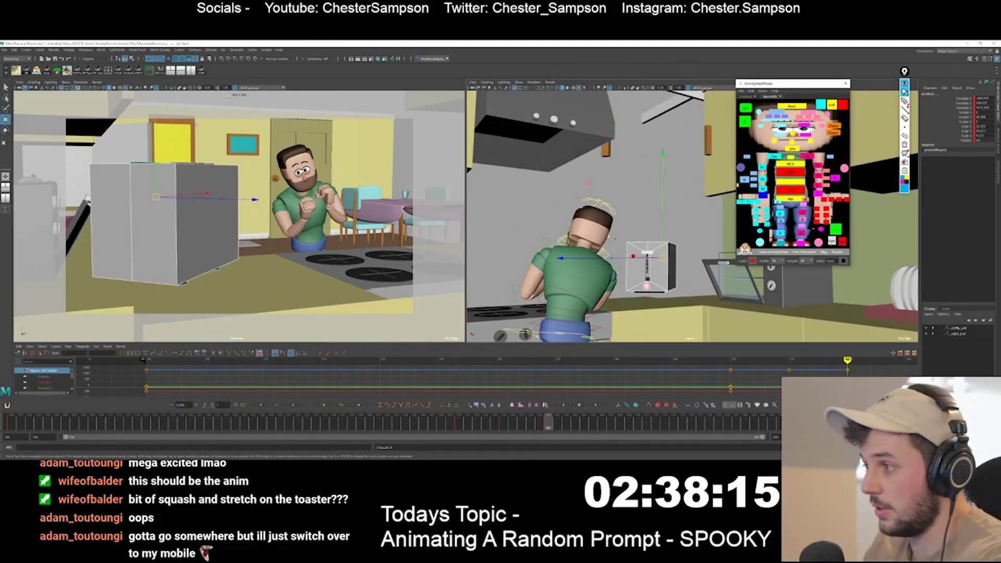
pyautogui.click(830, 243)
pyautogui.moveTo(630, 295); pyautogui.dragTo(631, 252, button='middle')
pyautogui.press('e')
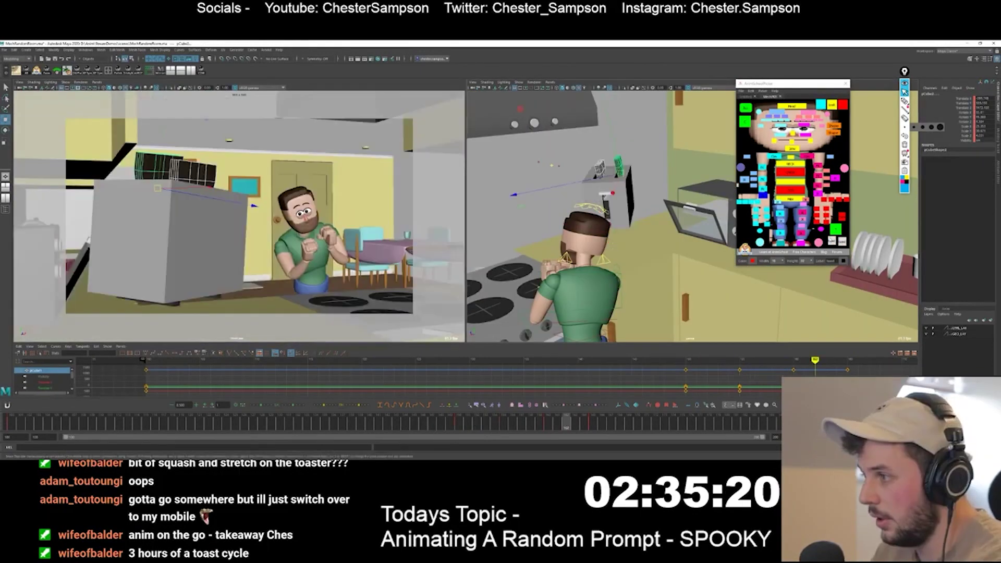
# Raise the toast slice farther from the character on its airborne frame, comparing it with the preceding keys
pyautogui.click(836, 236)
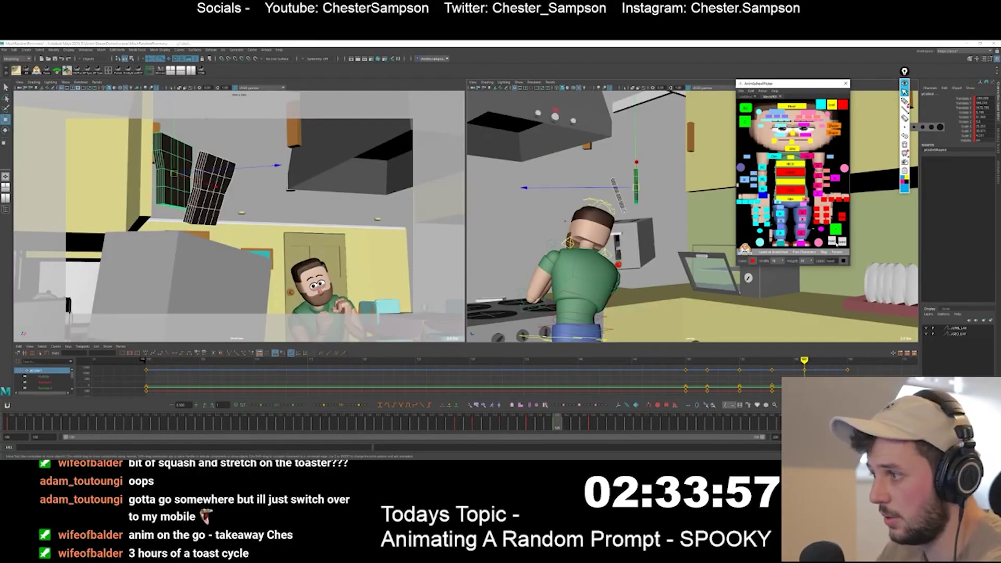
pyautogui.click(834, 242)
pyautogui.press(',')
pyautogui.press(',')
pyautogui.press('.')
pyautogui.press('.')
pyautogui.moveTo(670, 231); pyautogui.dragTo(669, 222, button='middle')
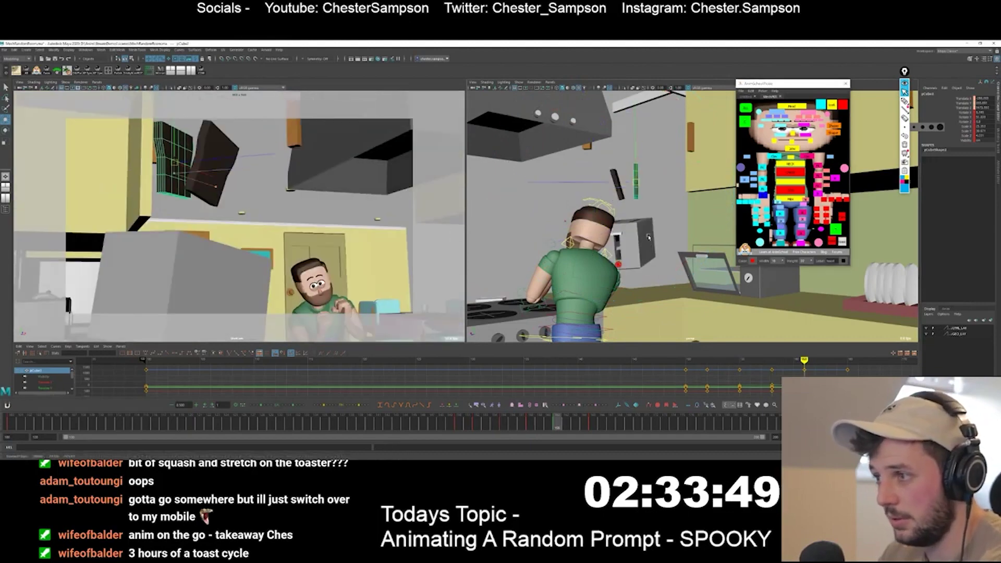
# Rotate the airborne toast slice so its spin flows from the preceding keyframes
pyautogui.press('e')
pyautogui.press(',')
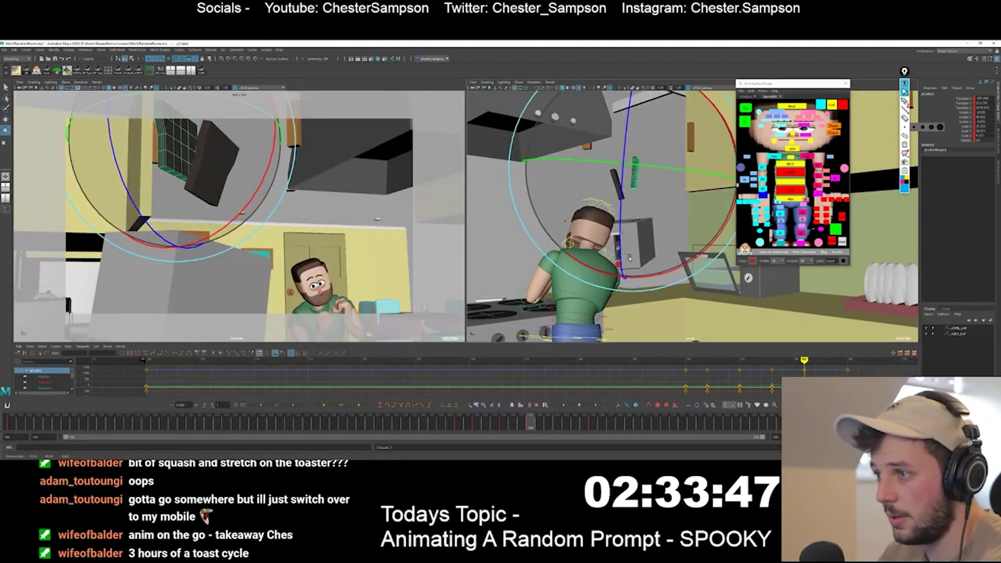
pyautogui.press(',')
pyautogui.press('.')
pyautogui.press('.')
pyautogui.press(',')
pyautogui.press(',')
pyautogui.press('.')
pyautogui.press('.')
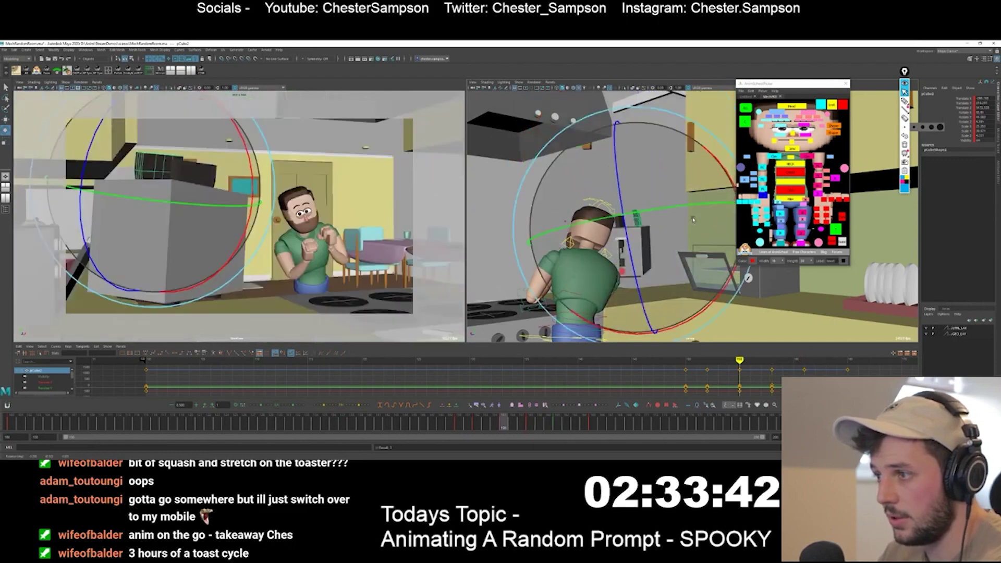
pyautogui.press(',')
pyautogui.press('.')
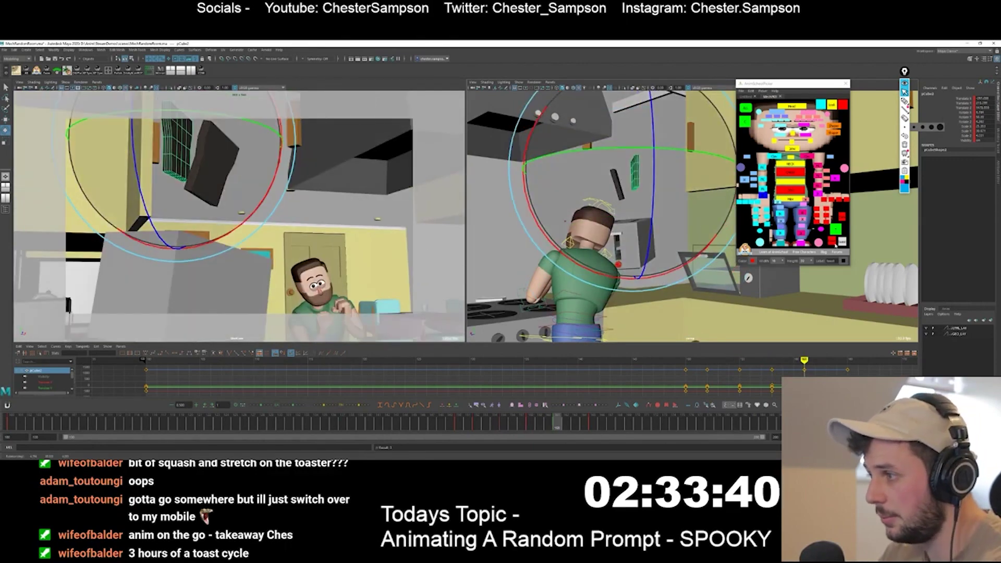
# Rotate the toaster on the frame with both slices airborne, checking its tilt against the neighbouring keyframes
pyautogui.click(610, 291)
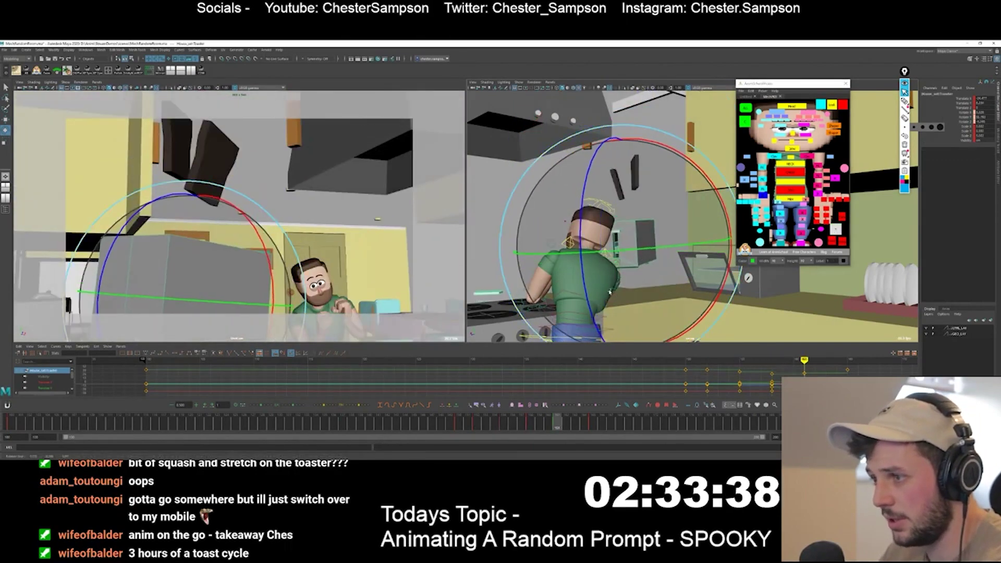
pyautogui.press(',')
pyautogui.press(',')
pyautogui.press('.')
pyautogui.press('.')
pyautogui.press(',')
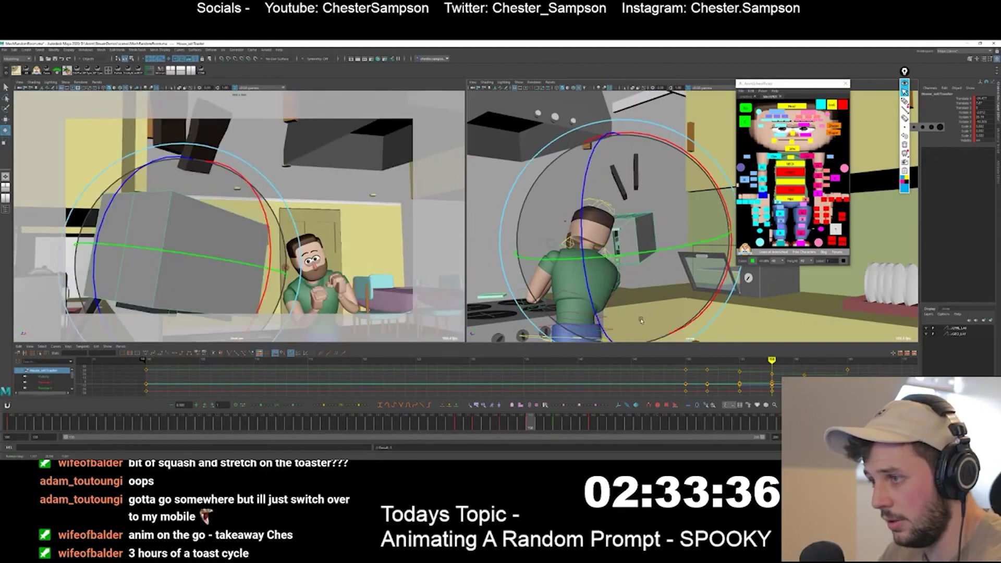
pyautogui.press(',')
pyautogui.press('.')
pyautogui.press('.')
pyautogui.press(',')
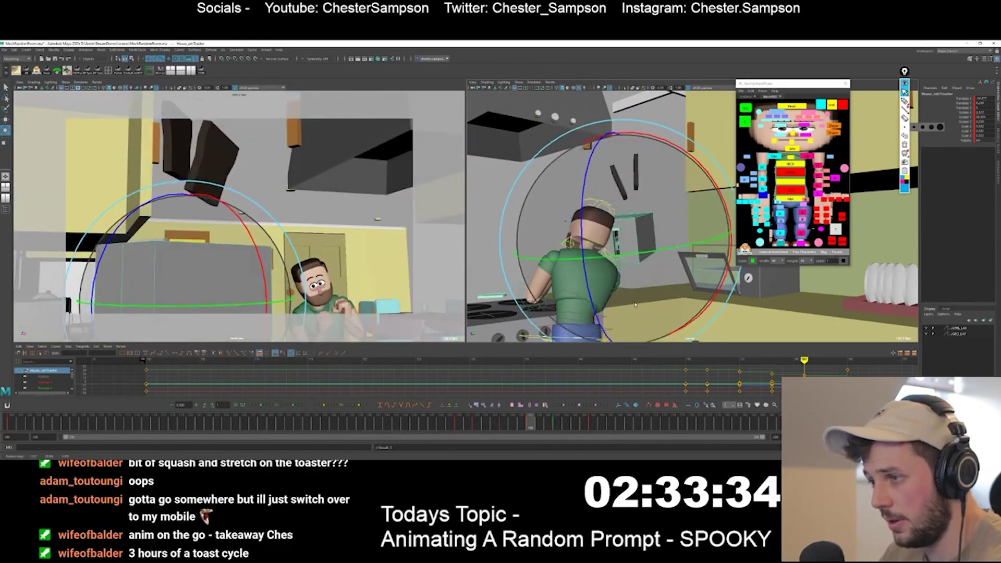
pyautogui.press(',')
pyautogui.press(',')
pyautogui.press(',')
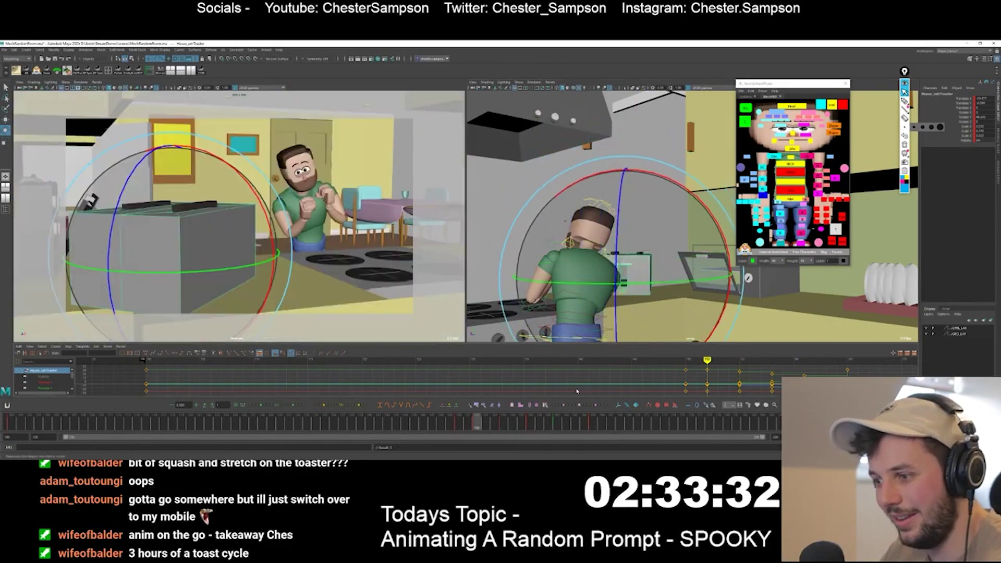
pyautogui.moveTo(476, 425); pyautogui.dragTo(451, 430)
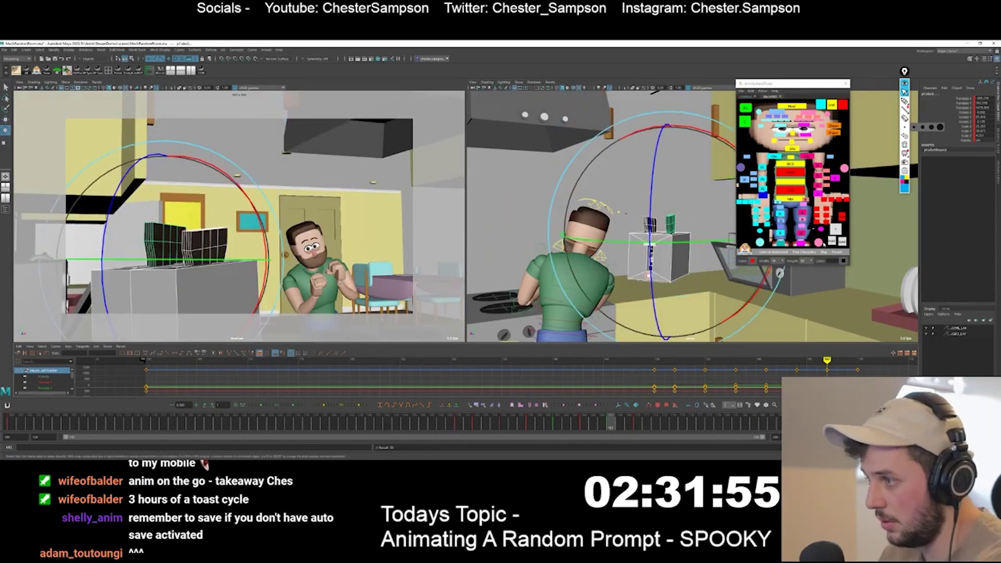
# Tilt the toaster on the key just before the toast slices drop back towards it
pyautogui.click(836, 230)
pyautogui.press(',')
pyautogui.press(',')
pyautogui.press(',')
pyautogui.press('.')
pyautogui.press('.')
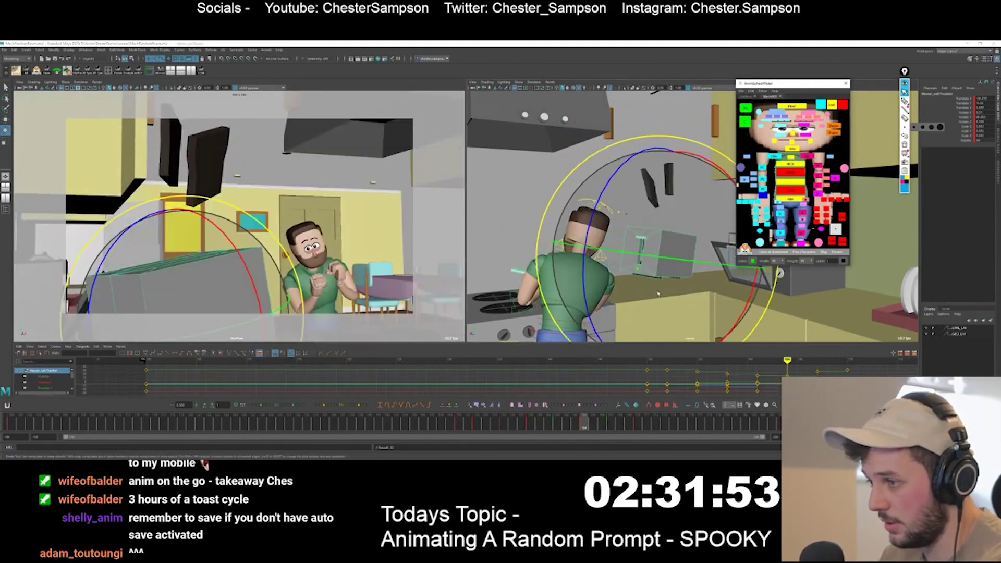
pyautogui.moveTo(647, 278); pyautogui.dragTo(619, 293)
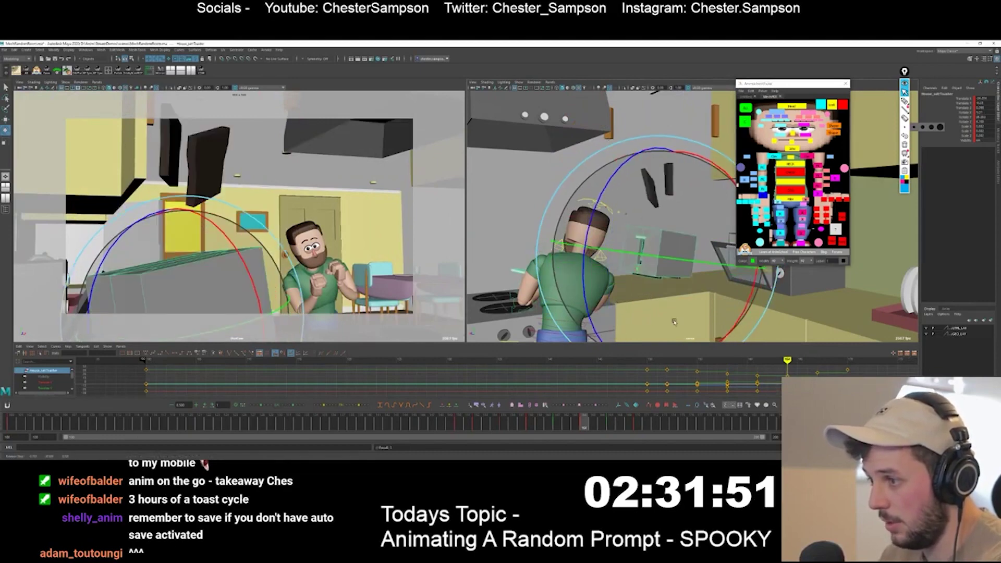
# Adjust the toaster's rotation on the following key, where the slices are back at its slots
pyautogui.press('.')
pyautogui.moveTo(674, 321)
pyautogui.keyDown('alt'); pyautogui.mouseDown()
pyautogui.moveTo(684, 315)
pyautogui.moveTo(692, 330)
pyautogui.mouseUp(); pyautogui.keyUp('alt')
pyautogui.press(',')
pyautogui.press(',')
pyautogui.press('.')
pyautogui.press('.')
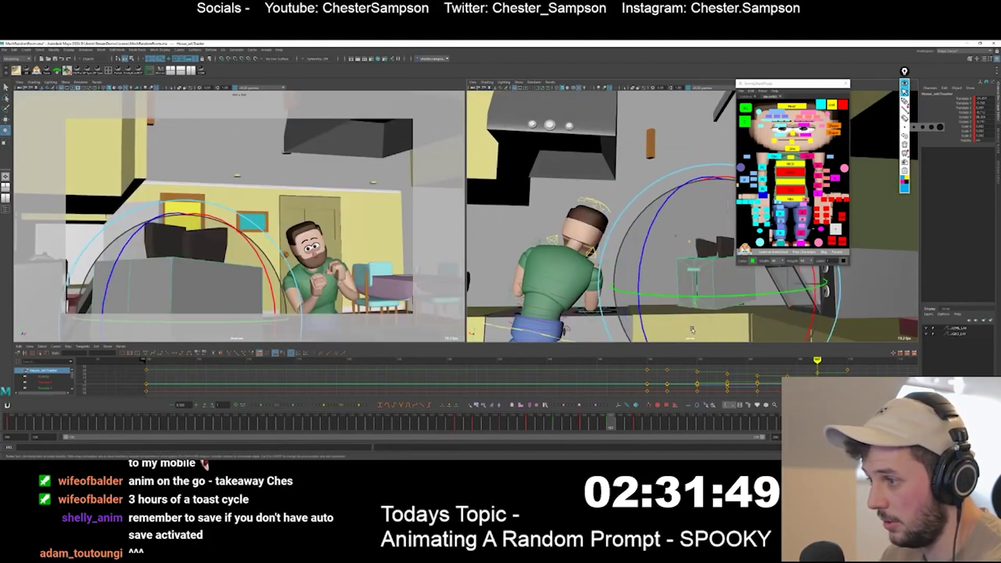
pyautogui.press('.')
pyautogui.press(',')
pyautogui.press(',')
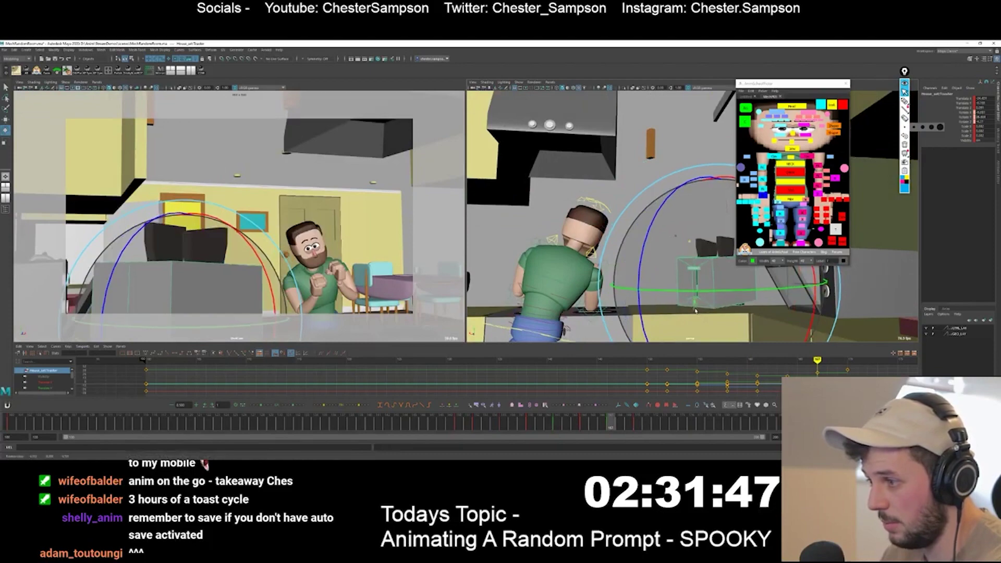
# Step back and forth through the toaster's keyframes to examine how its jump and landing poses flow
pyautogui.press(',')
pyautogui.press(',')
pyautogui.press(',')
pyautogui.press('.')
pyautogui.press('.')
pyautogui.press('.')
pyautogui.press(',')
pyautogui.press(',')
pyautogui.press(',')
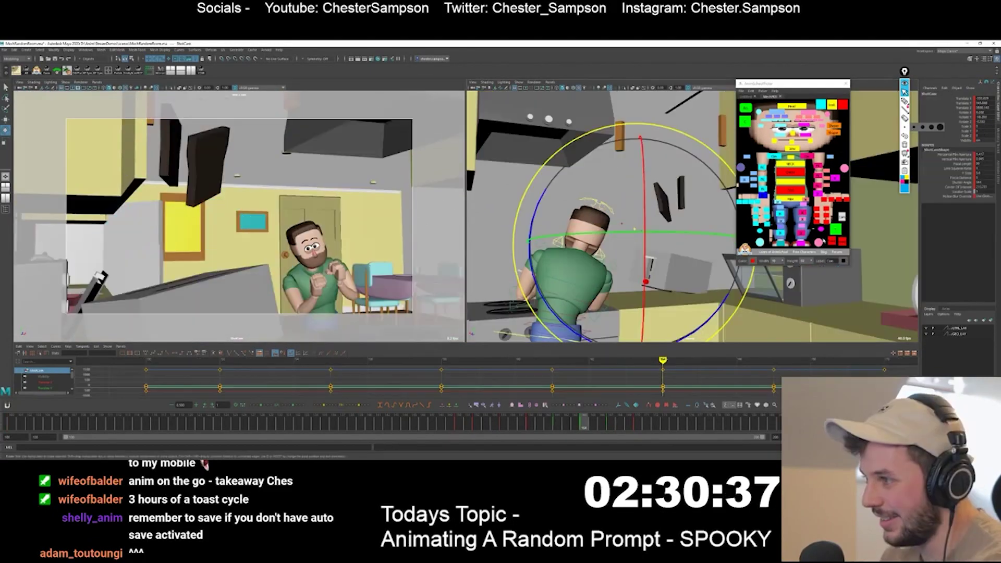
# Select the nearer toast slice and step through its keyframes, examining how its airborne poses flow
pyautogui.click(831, 240)
pyautogui.press('w')
pyautogui.press(',')
pyautogui.press(',')
pyautogui.press(',')
pyautogui.press('.')
pyautogui.press('.')
pyautogui.press('.')
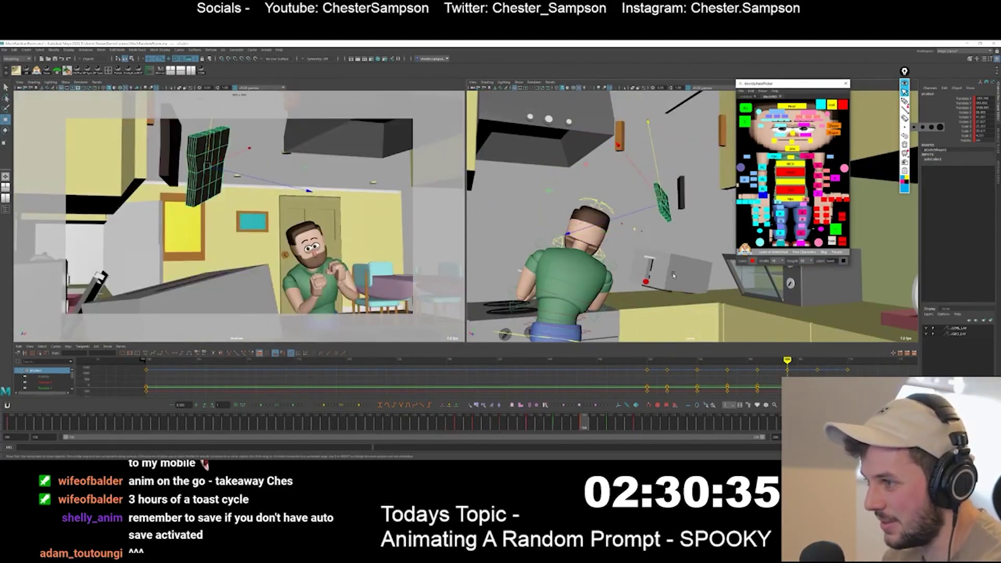
# Rotate the nearer toast slice on the key where both slices fall back to the slots, checking it against the preceding keys
pyautogui.press('.')
pyautogui.press('e')
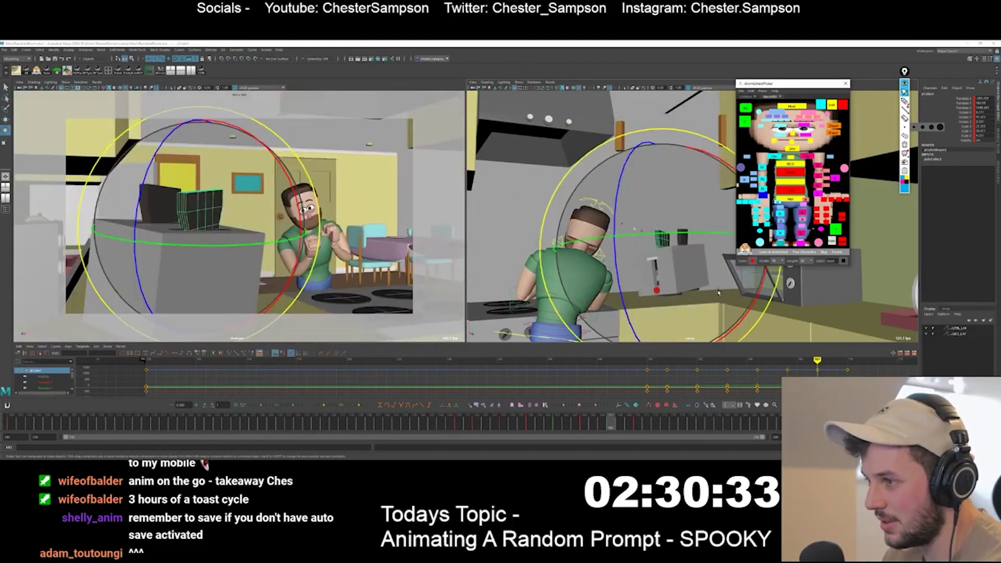
pyautogui.press(',')
pyautogui.press(',')
pyautogui.press('.')
pyautogui.press('.')
pyautogui.moveTo(718, 293); pyautogui.dragTo(714, 279)
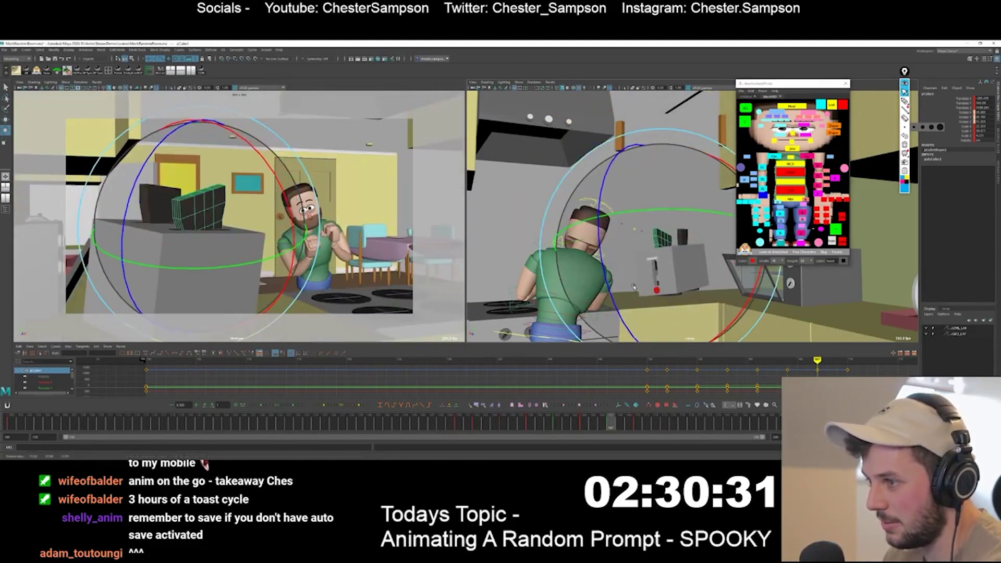
pyautogui.moveTo(634, 286); pyautogui.dragTo(629, 286)
# Raise the nearer toast slice above its slot on the same key after comparing it with the previous poses
pyautogui.press(',')
pyautogui.press(',')
pyautogui.press('.')
pyautogui.press('.')
pyautogui.press('w')
pyautogui.moveTo(204, 198); pyautogui.dragTo(204, 177)
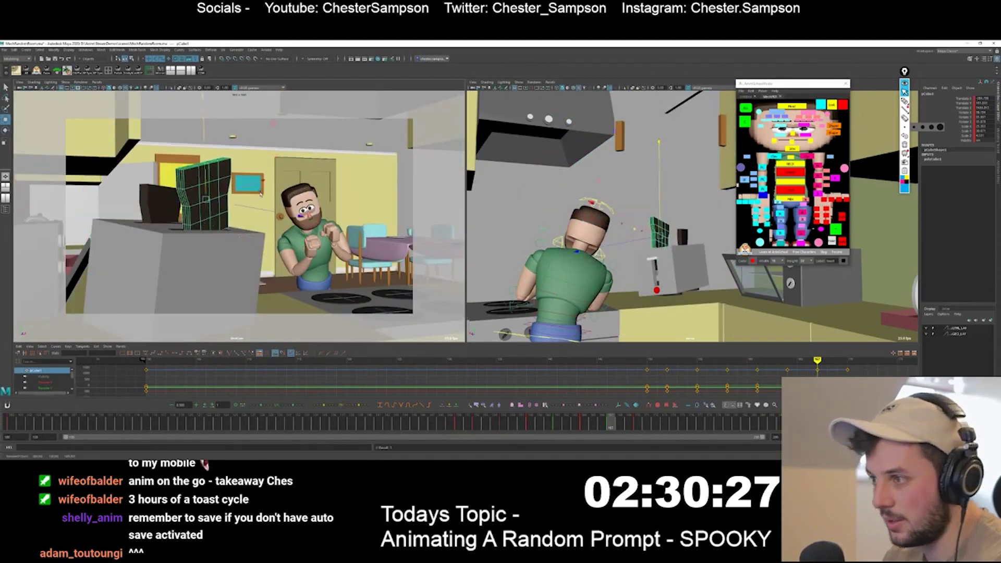
# Raise the farther toast slice slightly on the airborne key, check the neighbouring keys and play back the shot
pyautogui.press(',')
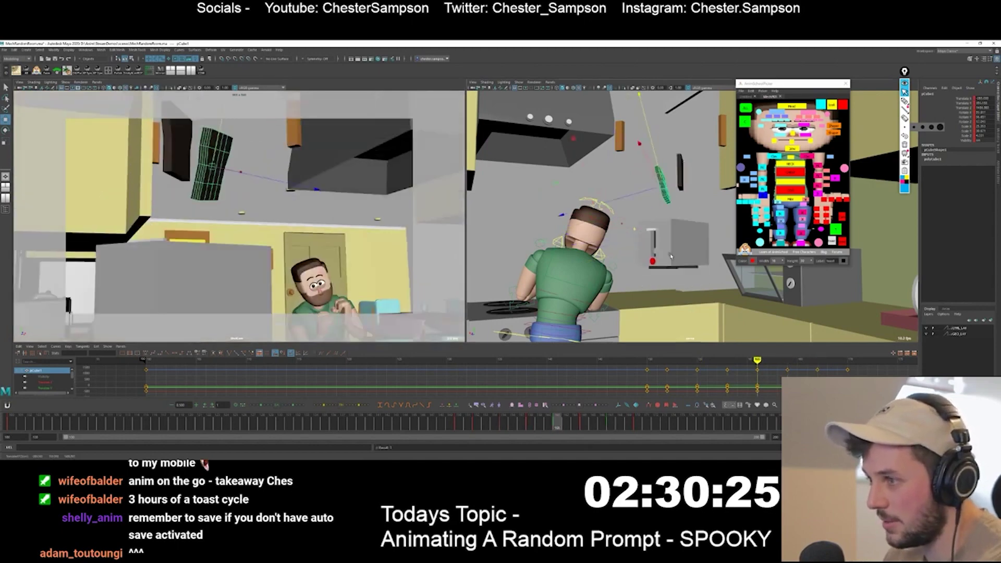
pyautogui.click(683, 241)
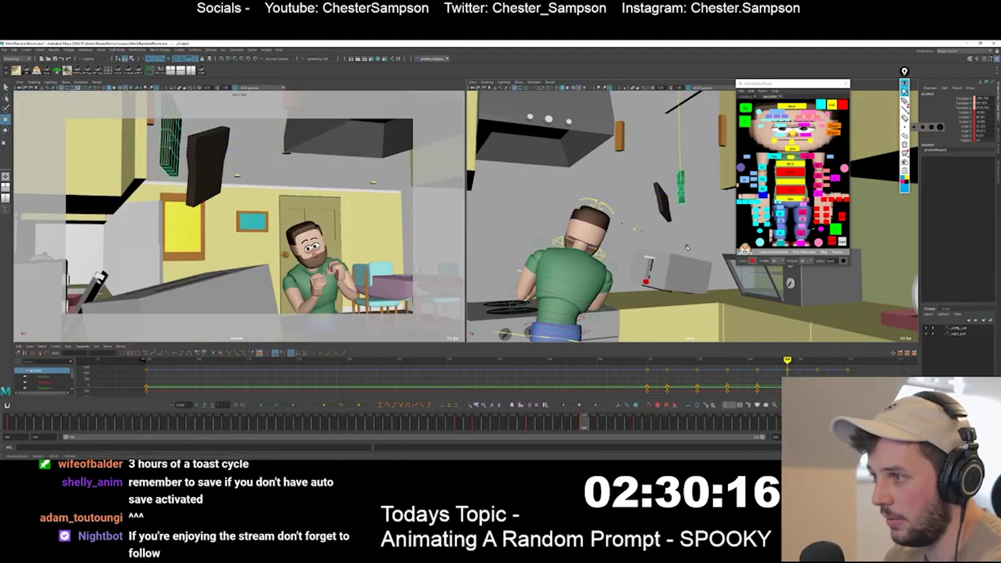
pyautogui.press(',')
pyautogui.press(',')
pyautogui.press(',')
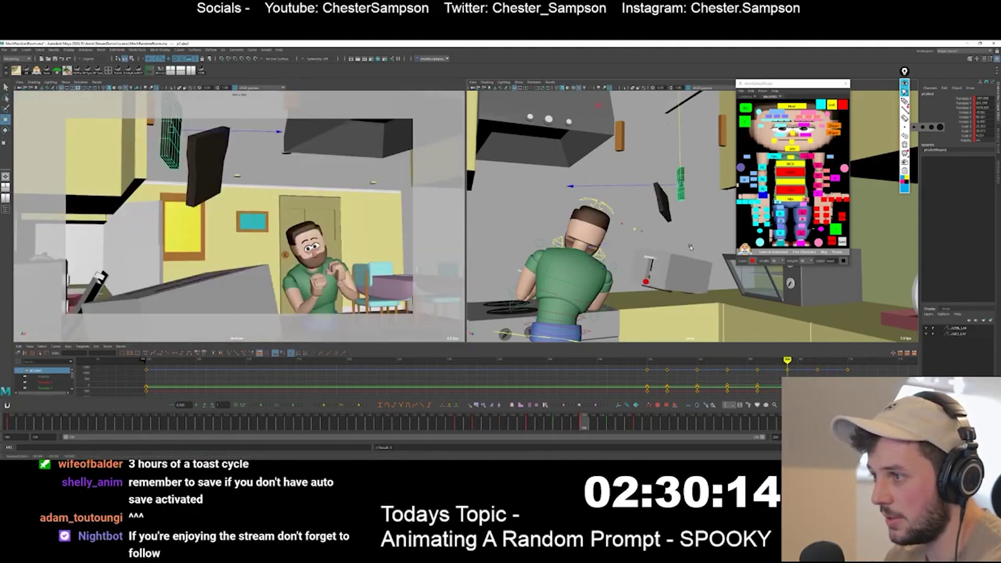
pyautogui.hotkey('alt', 'v')
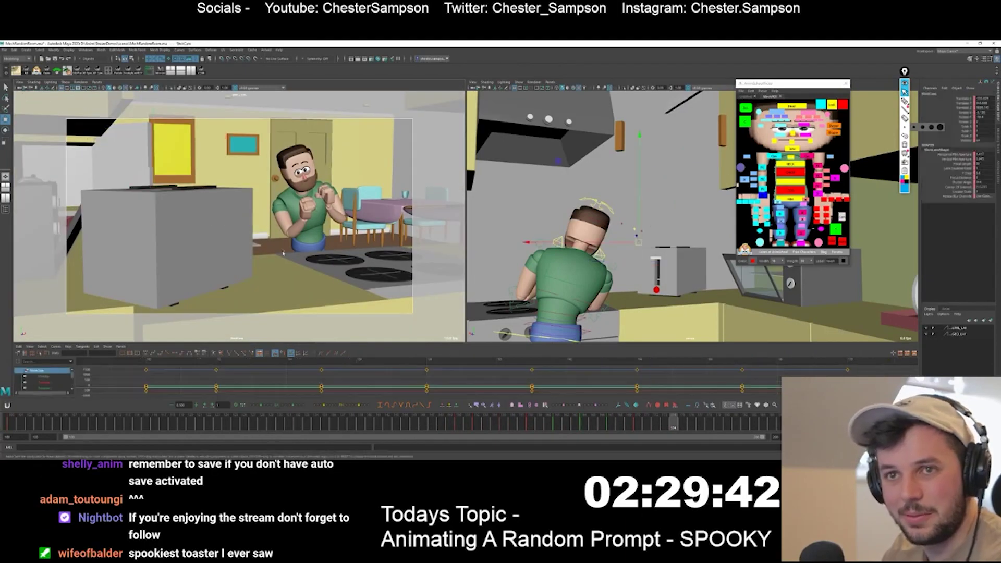
# Raise both toast slices partly out of the slots on the toaster's landing key
pyautogui.click(475, 421)
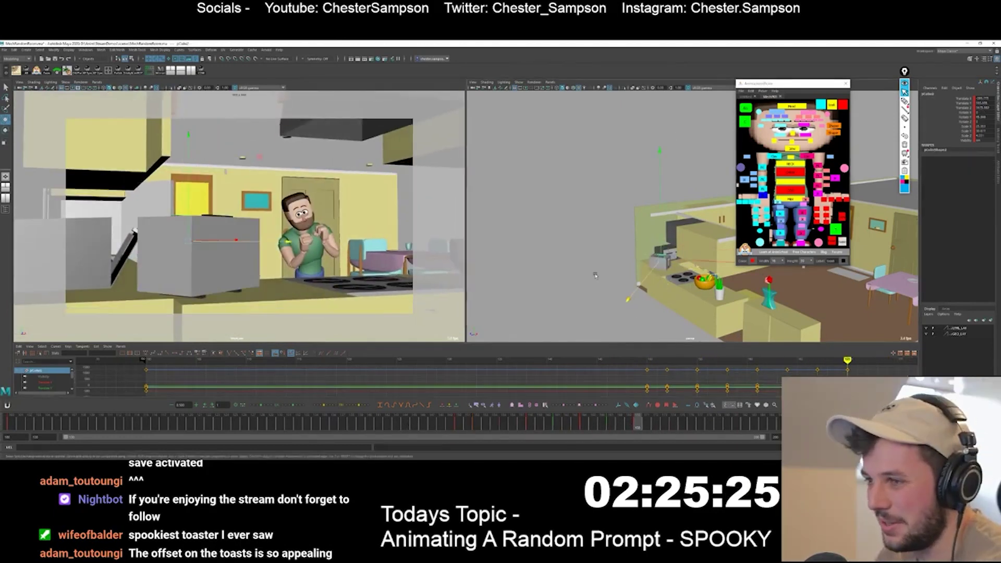
pyautogui.press(',')
pyautogui.press(',')
pyautogui.press('.')
pyautogui.press('.')
pyautogui.press('f')
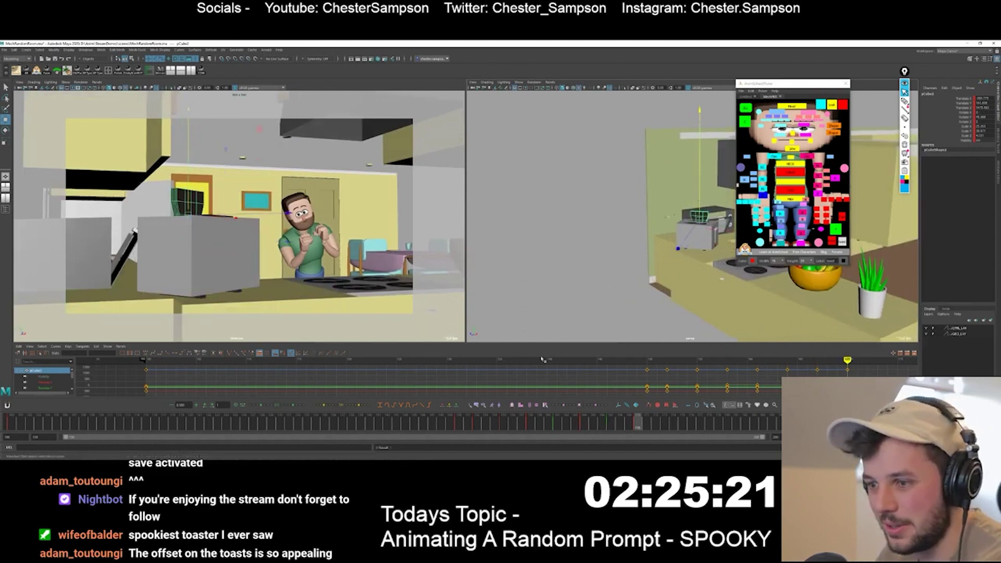
pyautogui.click(217, 193)
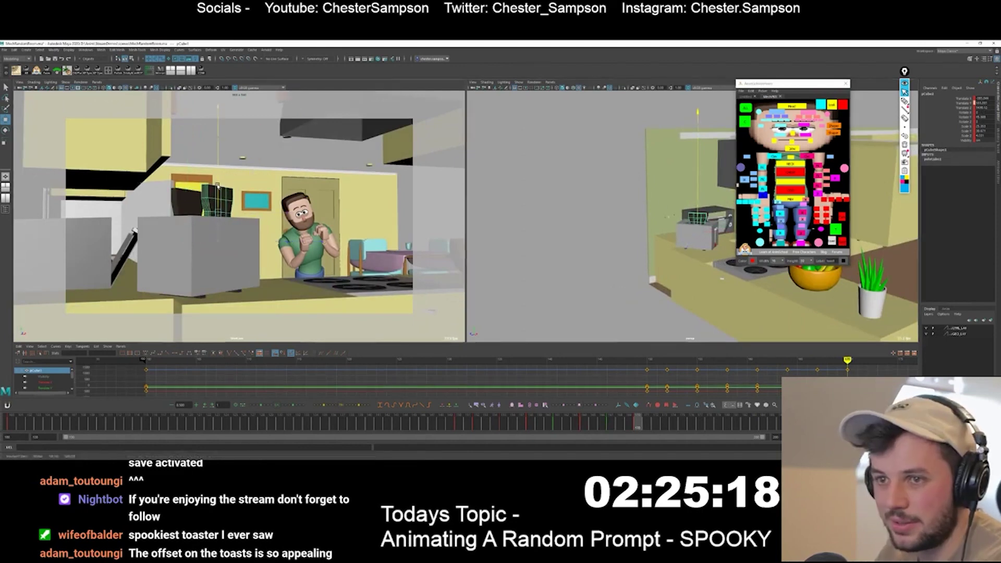
# Rotate the farther toast slice on the key just before the landing and play back the animation
pyautogui.press(',')
pyautogui.click(835, 229)
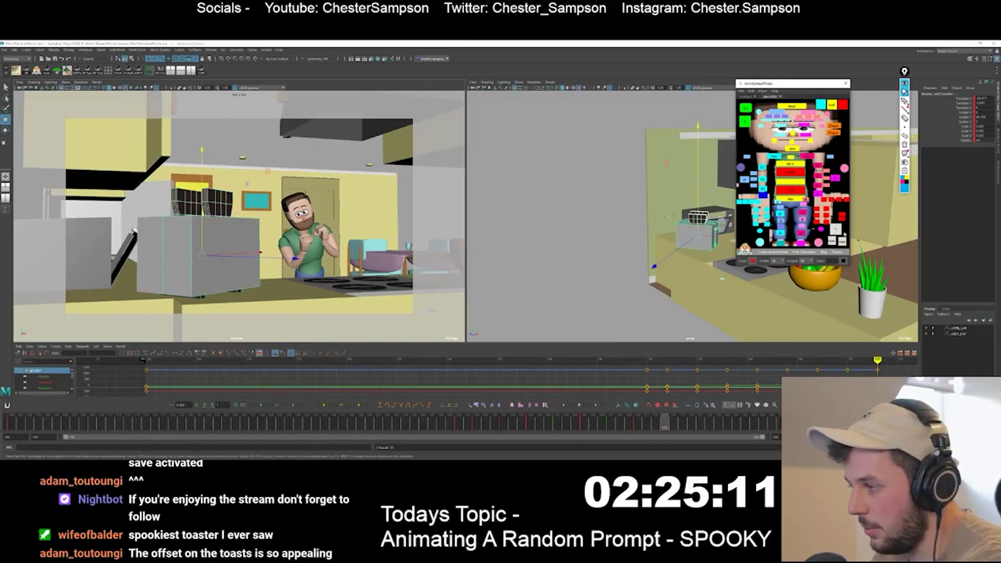
pyautogui.press(',')
pyautogui.press(',')
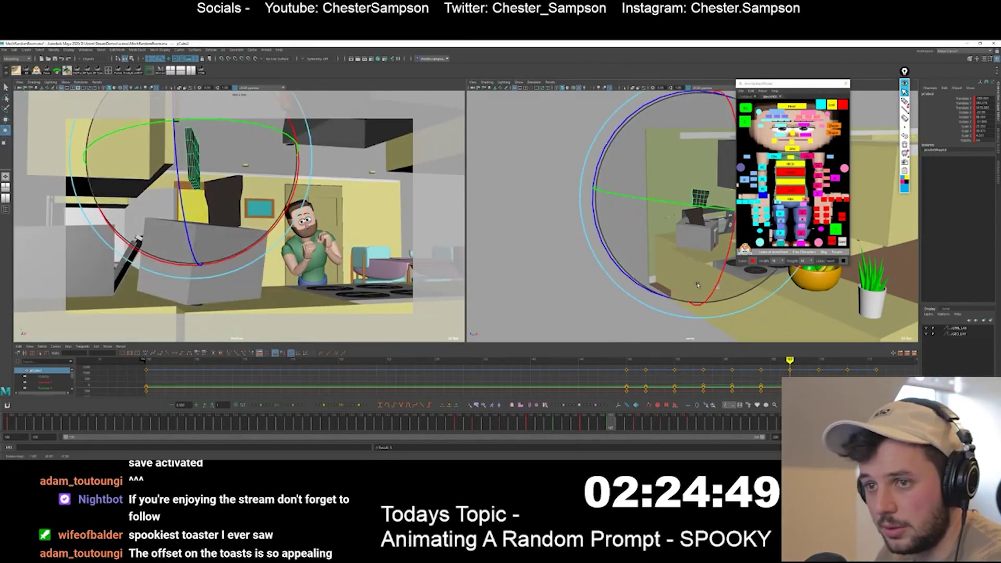
pyautogui.hotkey('alt', 'v')
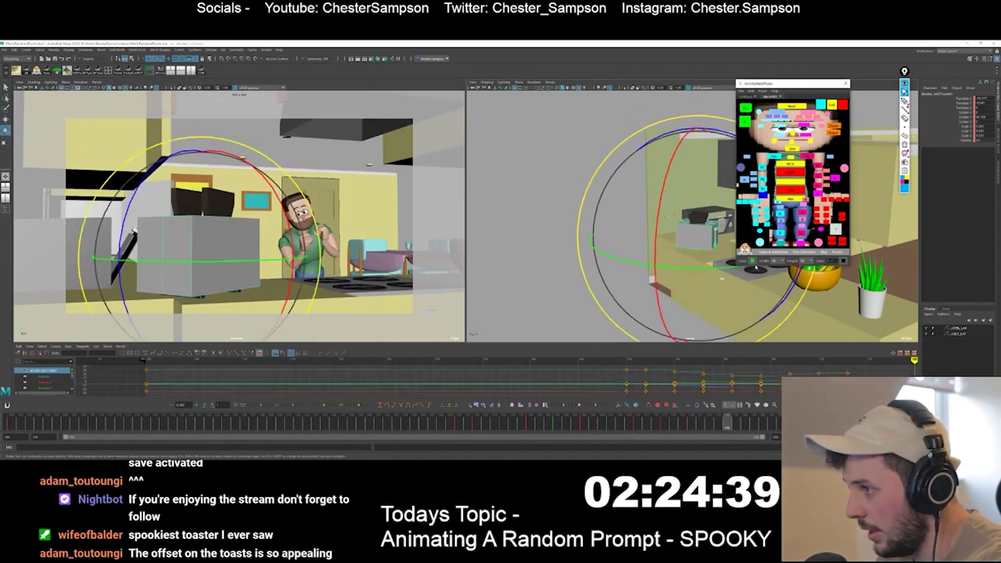
# Step through the toaster's keys around the landing to examine its tilt against the falling toast
pyautogui.press(',')
pyautogui.press(',')
pyautogui.press(',')
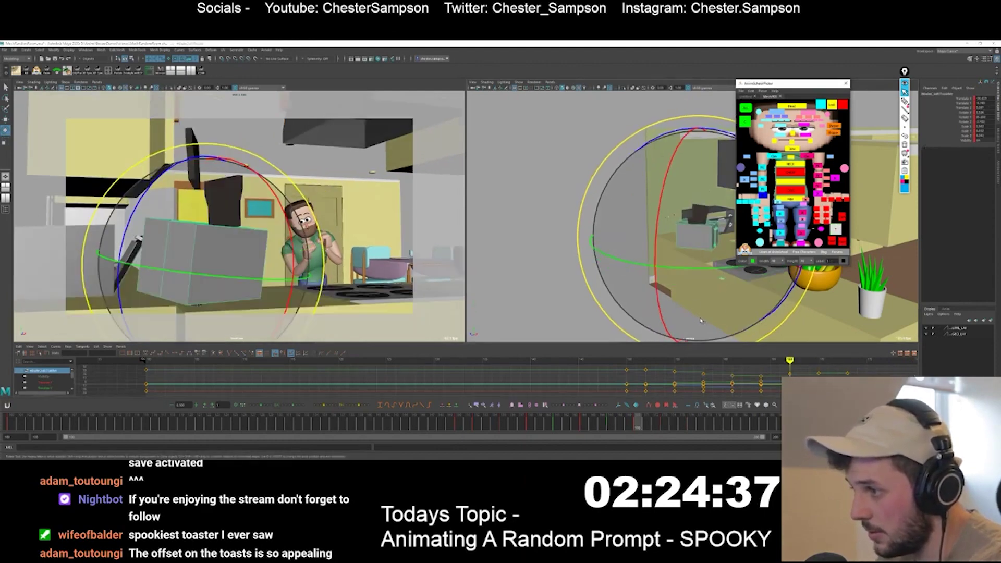
pyautogui.press('.')
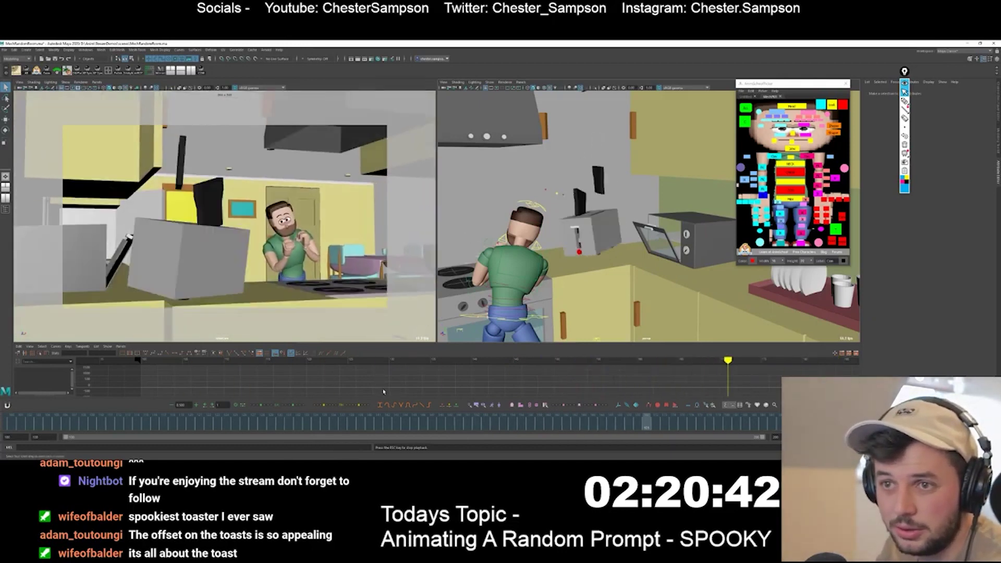
# Apply the Smart Euler Filter to the toaster and toast keys and scrub through the shot
pyautogui.click(834, 232)
pyautogui.moveTo(457, 427); pyautogui.dragTo(431, 437)
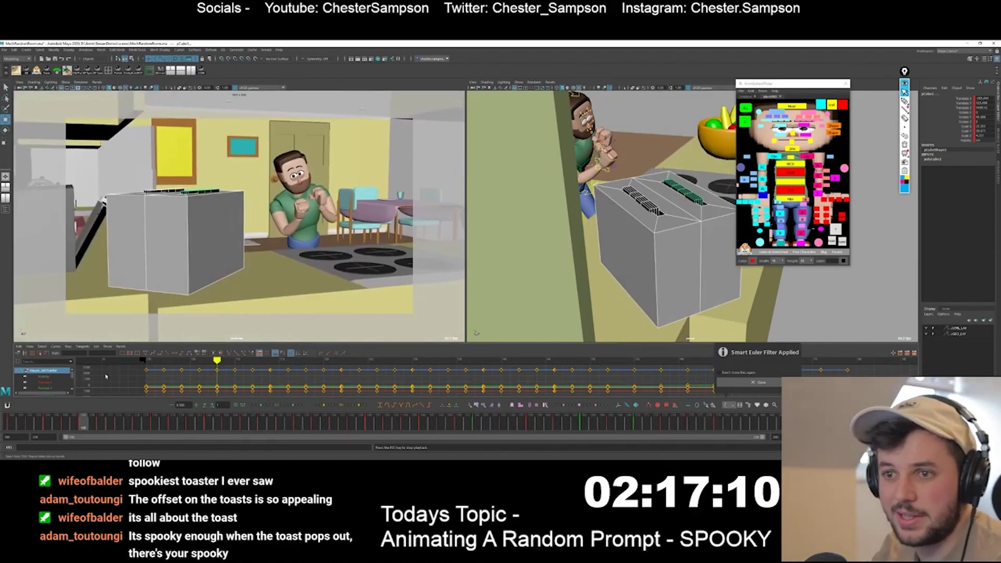
pyautogui.click(241, 166)
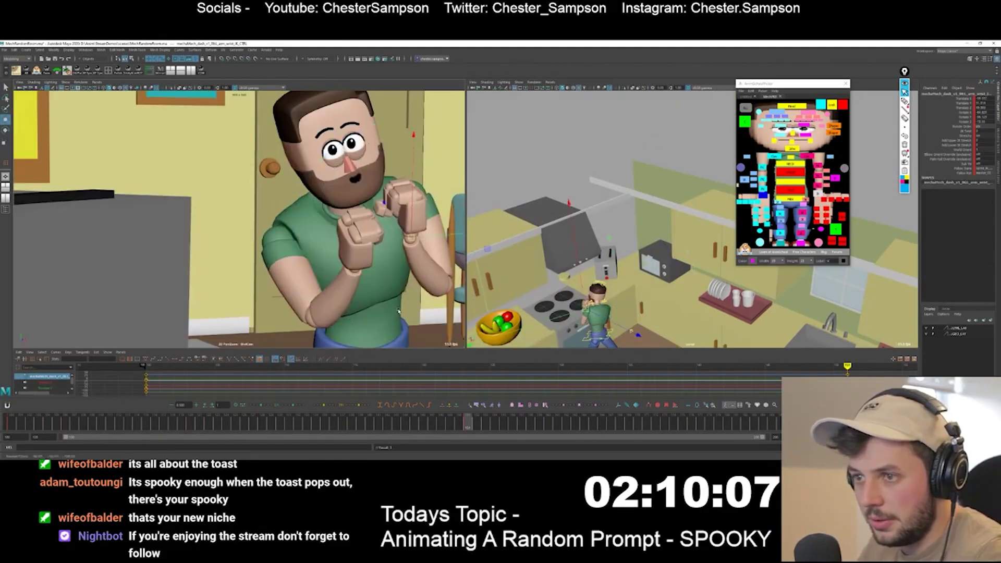
# Repose the character's shoulders, head and arms into an upright stance with clenched fists, scrubbing the shot around the pose
pyautogui.click(806, 157)
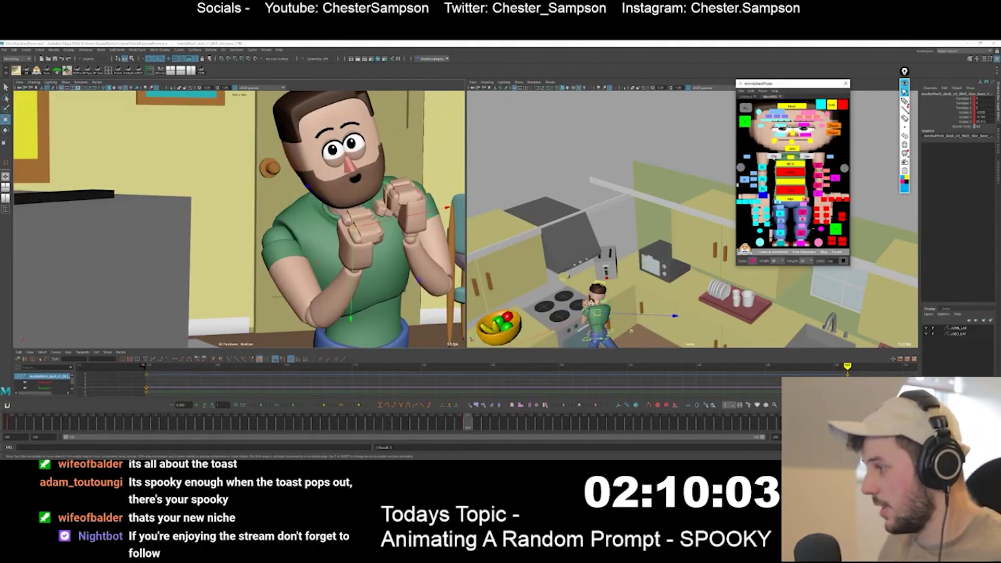
pyautogui.press('e')
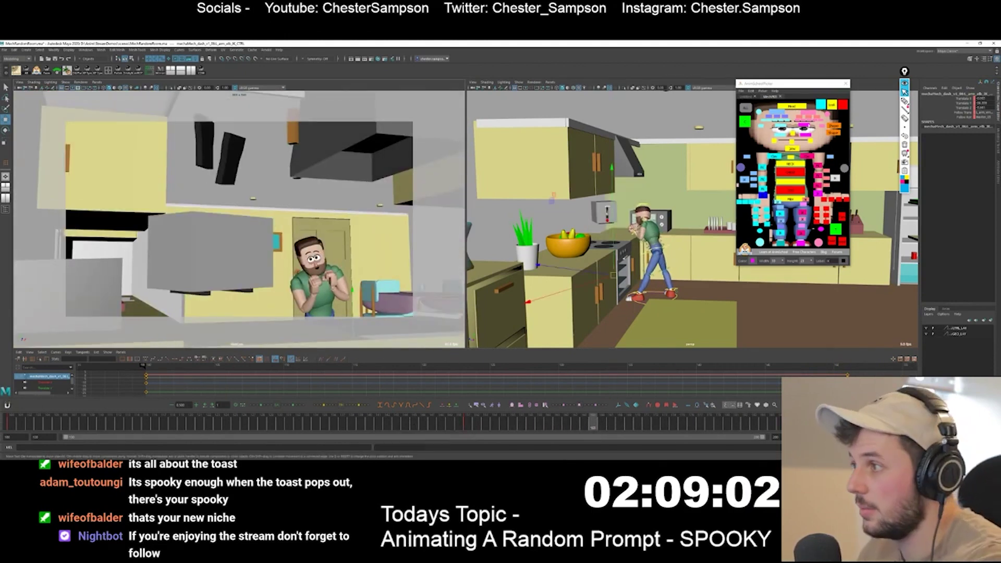
pyautogui.click(791, 105)
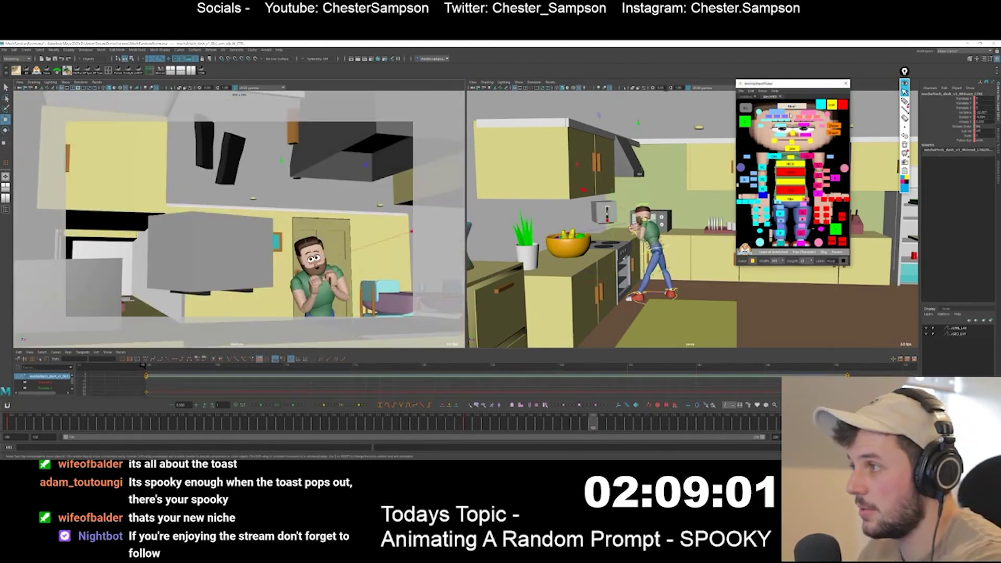
pyautogui.press('e')
pyautogui.moveTo(592, 423)
pyautogui.mouseDown()
pyautogui.moveTo(566, 424)
pyautogui.moveTo(582, 425)
pyautogui.mouseUp()
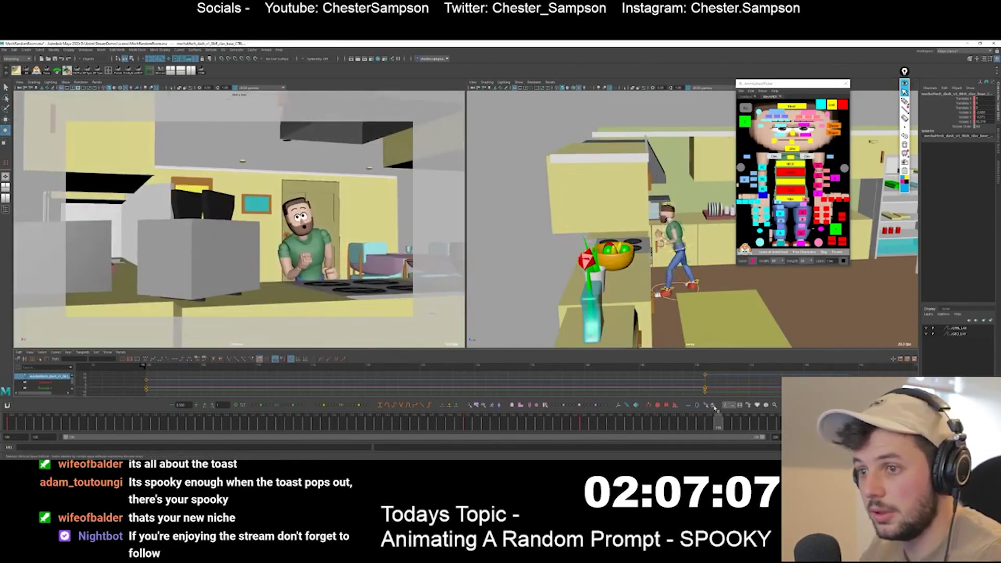
pyautogui.moveTo(717, 419); pyautogui.dragTo(690, 428)
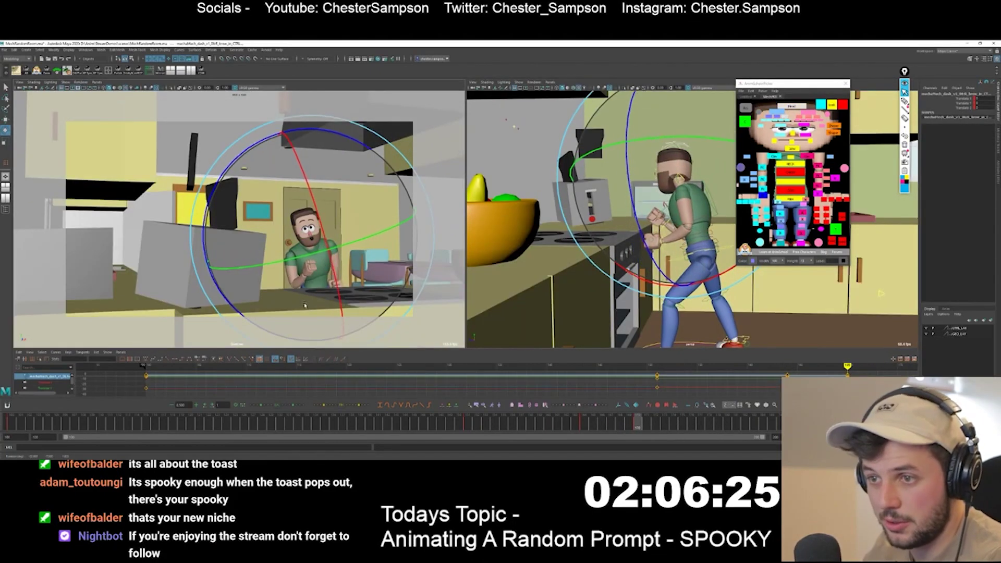
# Undo the last three changes to the character's controls
pyautogui.hotkey('ctrl', 'z')
pyautogui.hotkey('ctrl', 'z')
pyautogui.hotkey('ctrl', 'z')
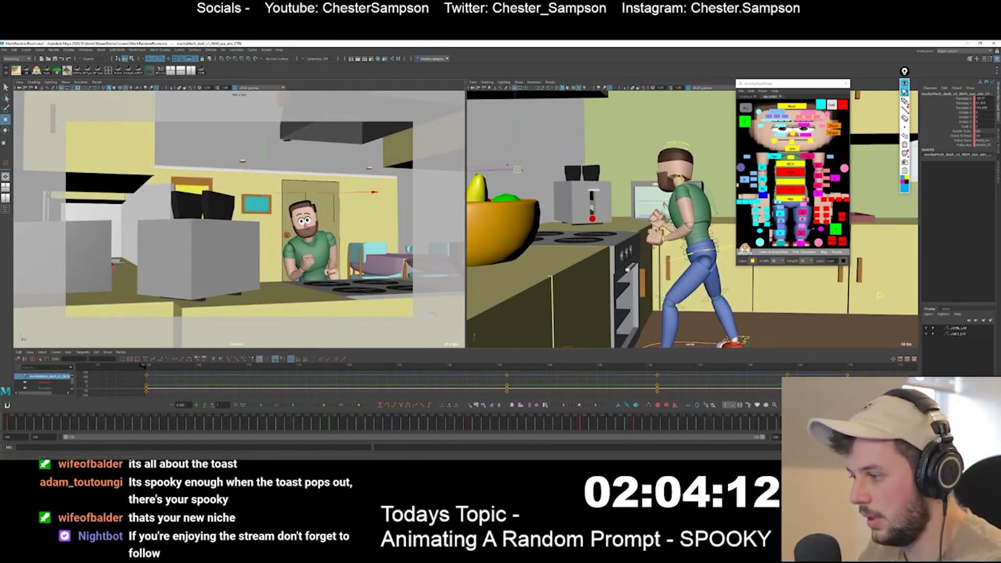
# Push the shot camera in towards the character on the end frame and reframe it on him
pyautogui.click(33, 89)
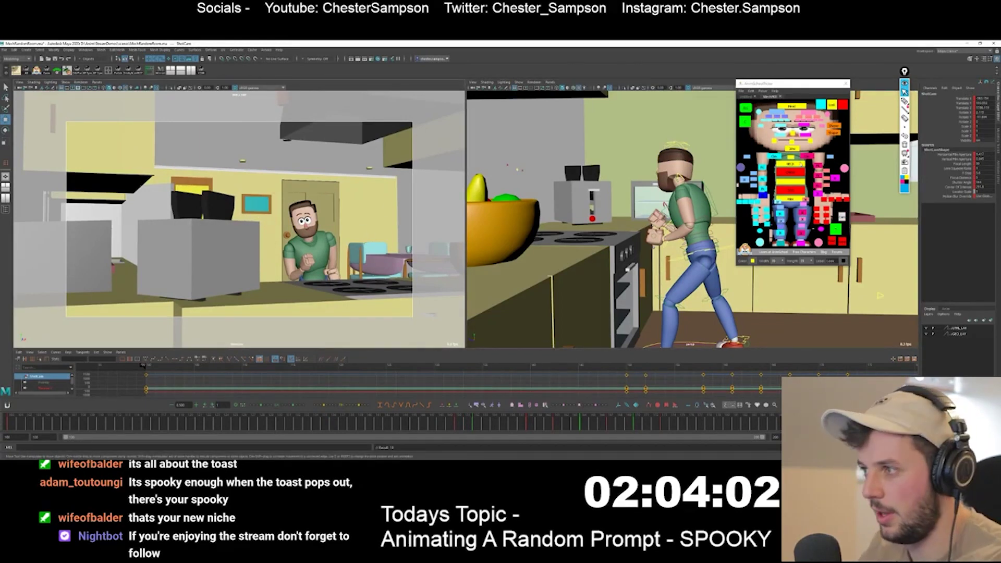
pyautogui.click(793, 107)
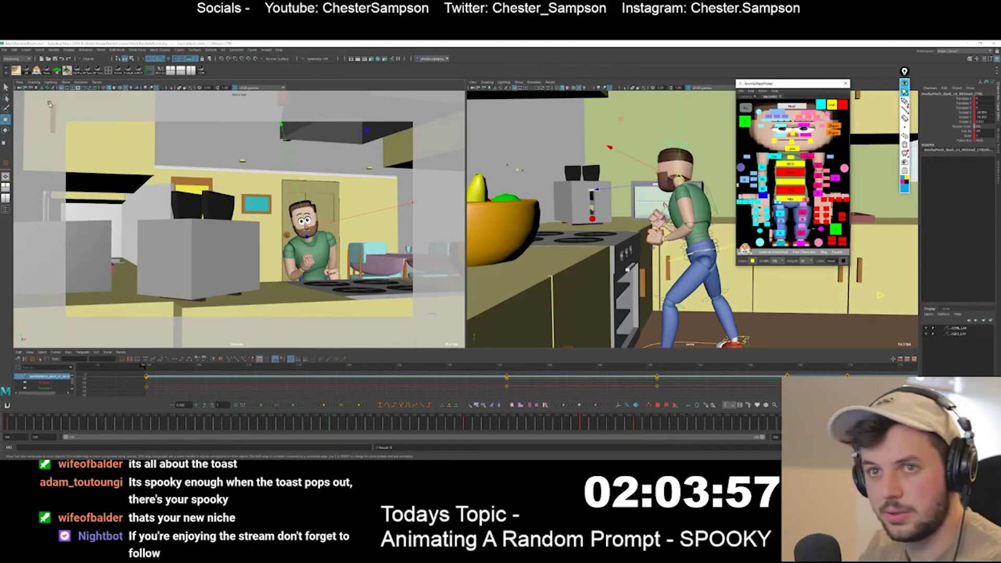
pyautogui.keyDown('alt'); pyautogui.moveTo(147, 183); pyautogui.dragTo(185, 206, button='right'); pyautogui.keyUp('alt')
pyautogui.hotkey('ctrl', 'z')
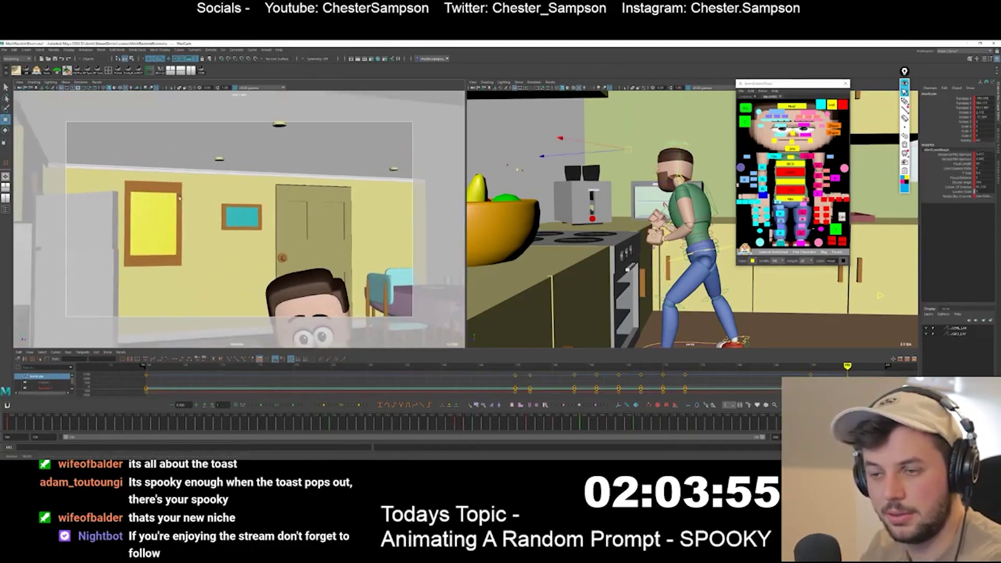
pyautogui.keyDown('alt'); pyautogui.moveTo(291, 218); pyautogui.dragTo(338, 255); pyautogui.keyUp('alt')
# Create in-between camera poses so the move eases from the wide kitchen framing into the character's close-up
pyautogui.click(757, 428)
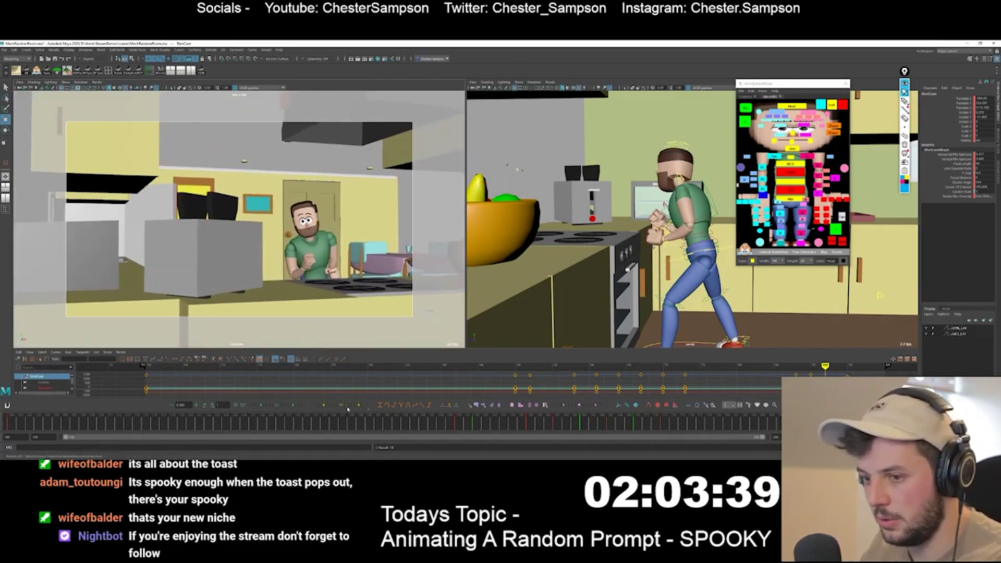
pyautogui.click(347, 407)
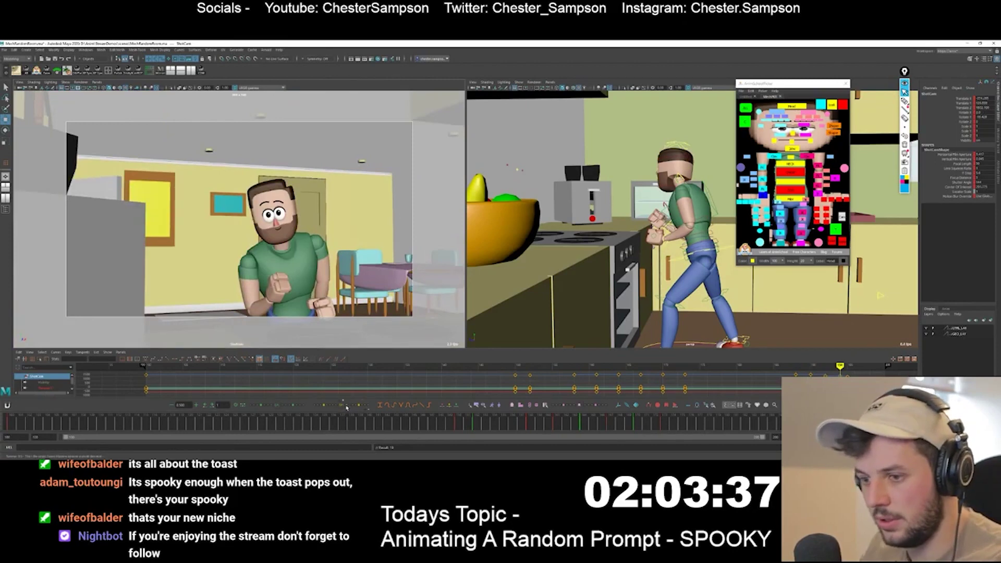
pyautogui.click(347, 407)
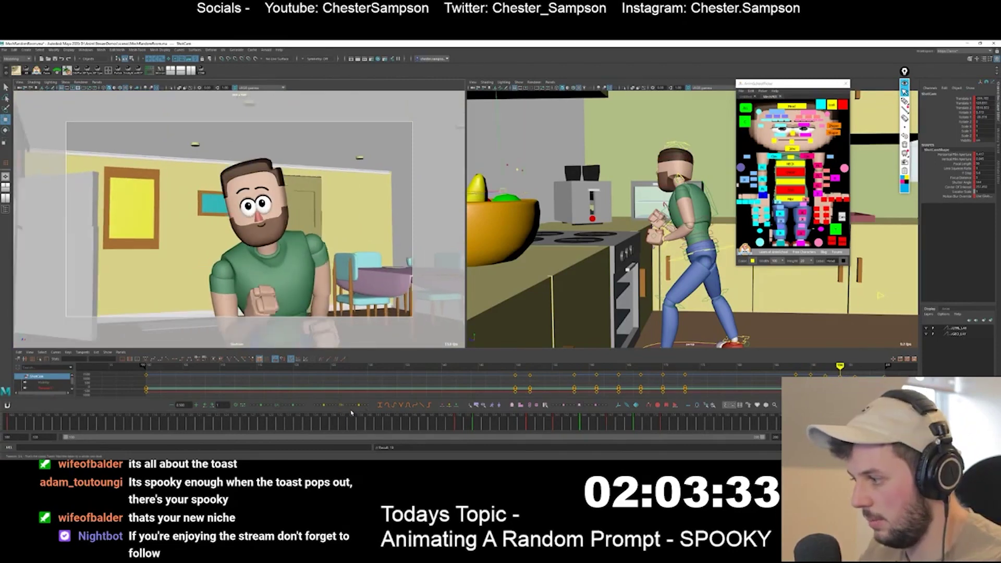
pyautogui.click(367, 407)
pyautogui.click(361, 407)
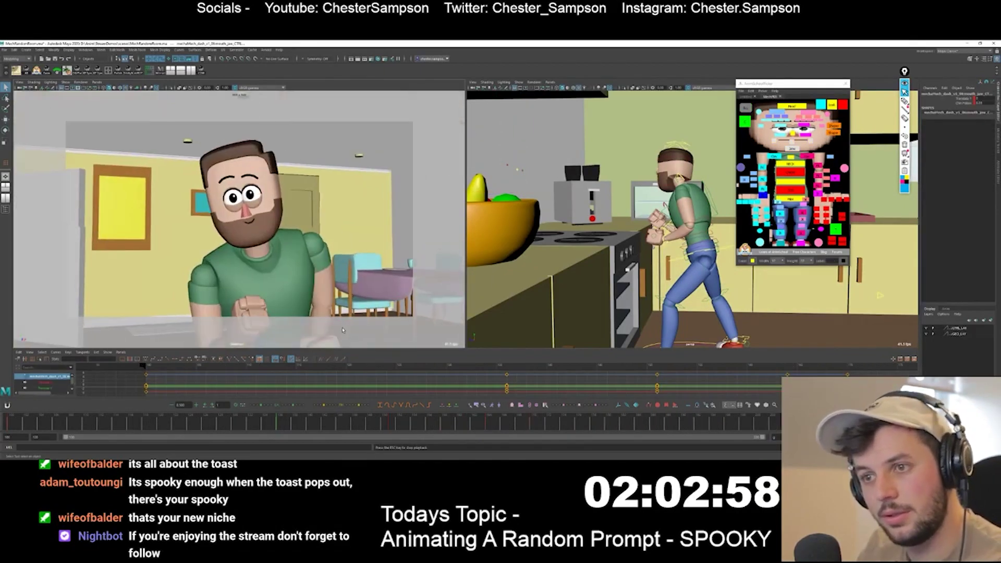
# Give the character an angry scowl with lowered brows and a frowning mouth, and adjust his head in the close-up
pyautogui.click(745, 107)
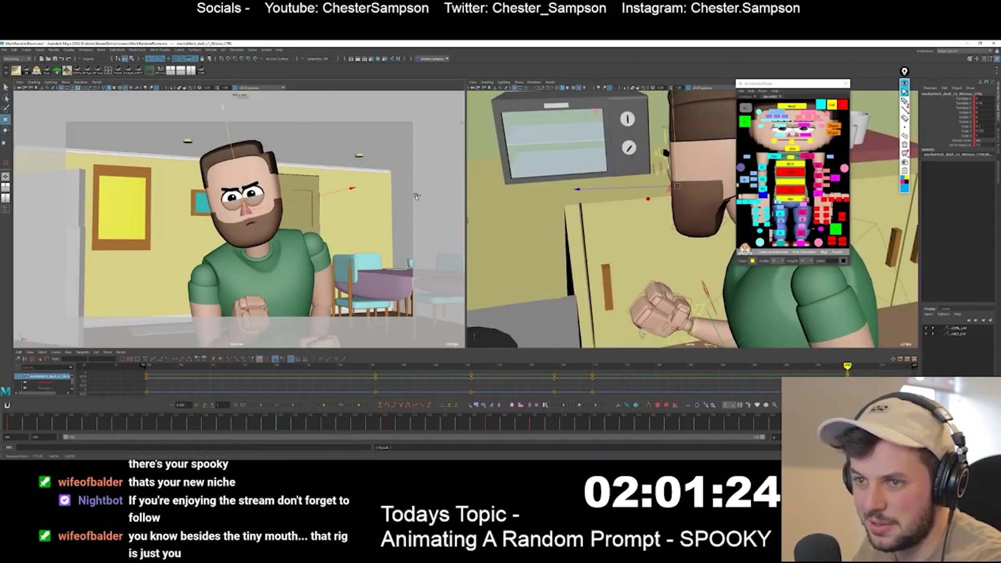
pyautogui.click(792, 105)
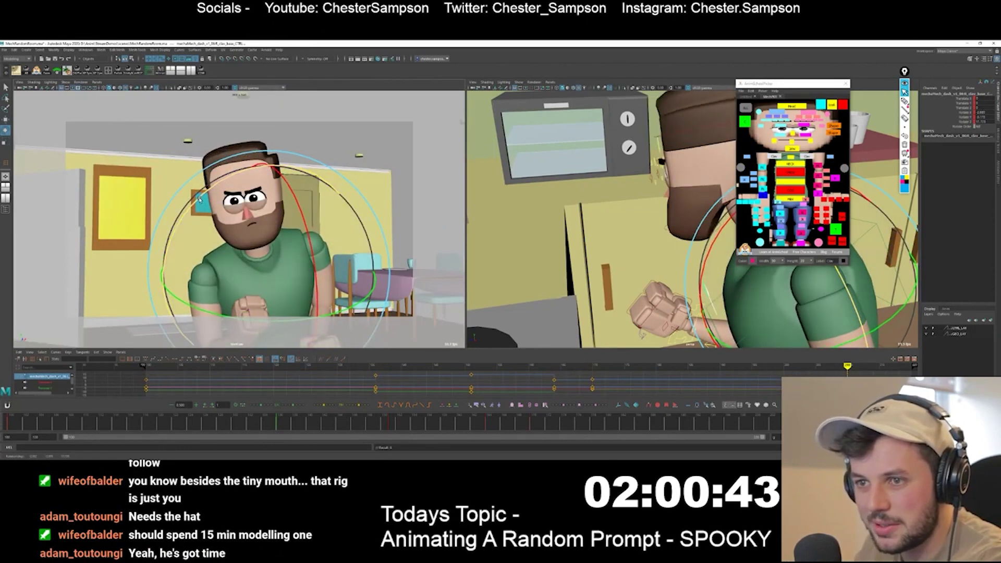
# Reposition the character's fists in the close-up pose, comparing it with the neighbouring key
pyautogui.click(817, 195)
pyautogui.click(763, 196)
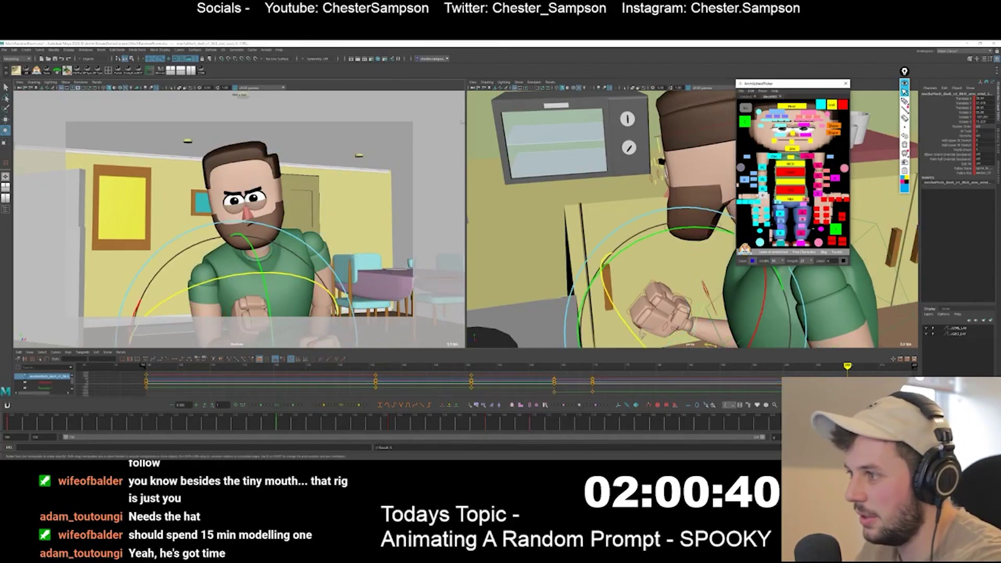
pyautogui.press('w')
pyautogui.press(',')
pyautogui.press('.')
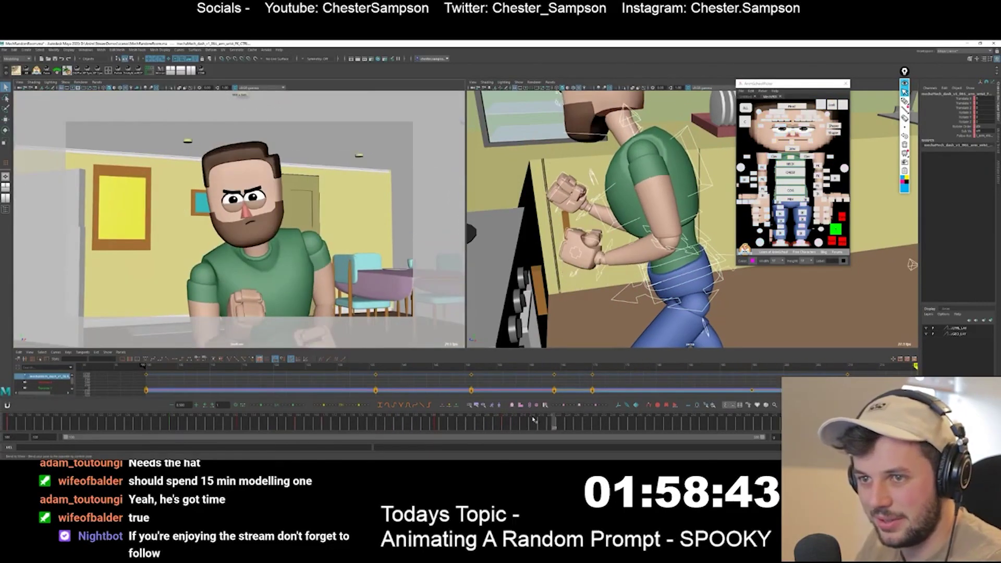
# Check the character's body controls at frame 230 and compare the close-up pose with the neighbouring keys
pyautogui.moveTo(572, 423); pyautogui.dragTo(558, 432)
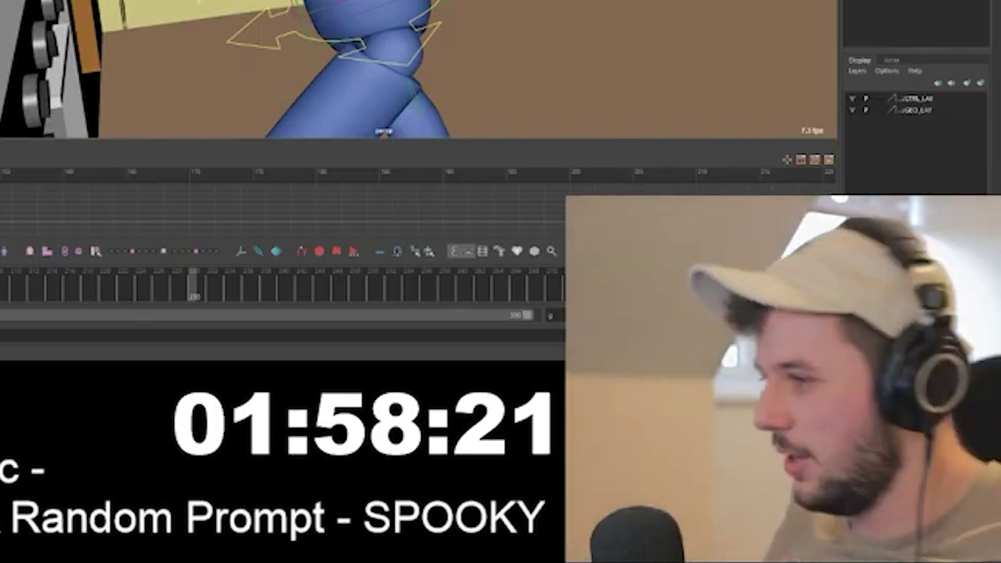
pyautogui.click(363, 44)
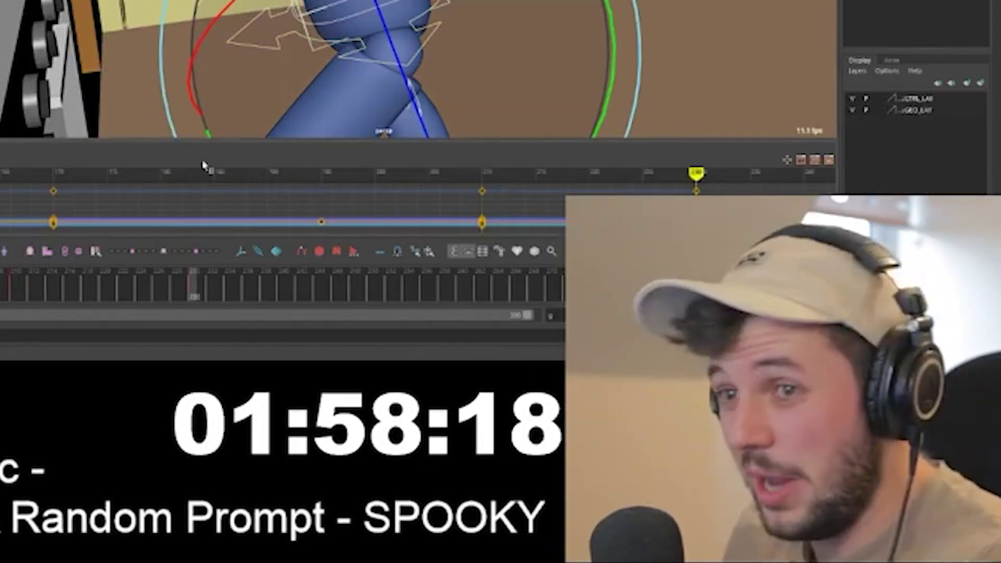
pyautogui.click(208, 3)
pyautogui.click(308, 5)
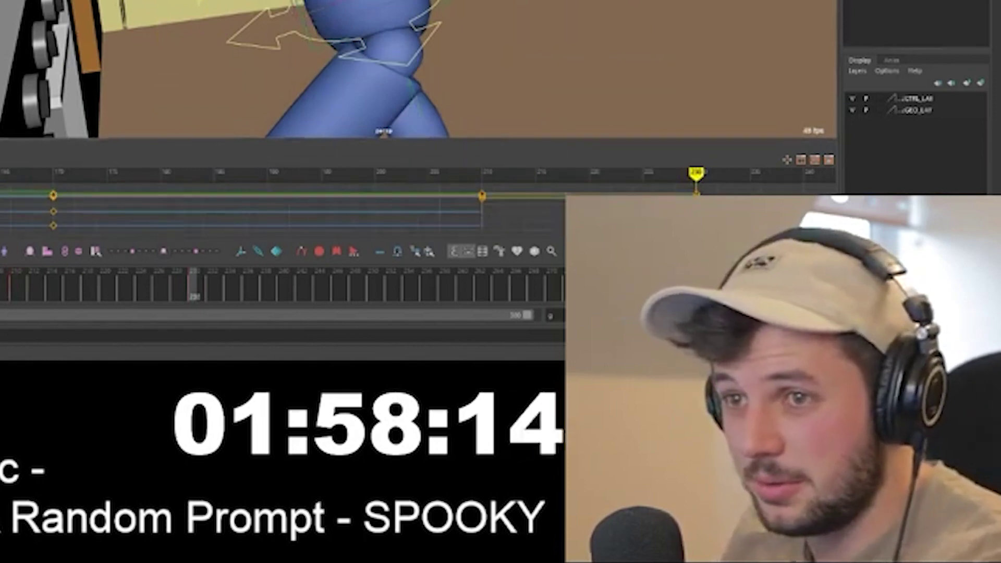
pyautogui.press(',')
pyautogui.press('.')
pyautogui.press(',')
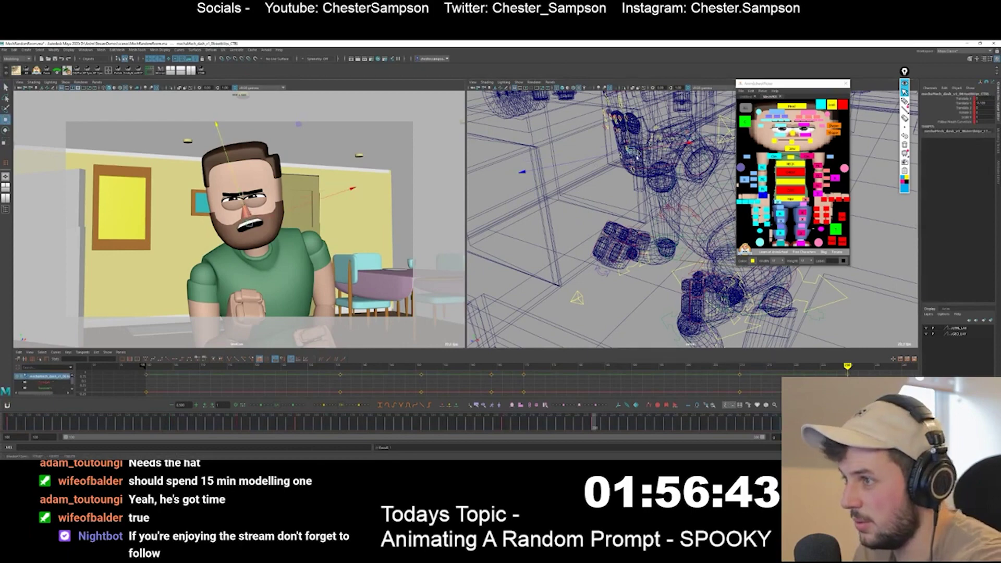
# Adjust the teeth controls inside the character's mouth to give him bared, gritted teeth in the close-up
pyautogui.click(634, 154)
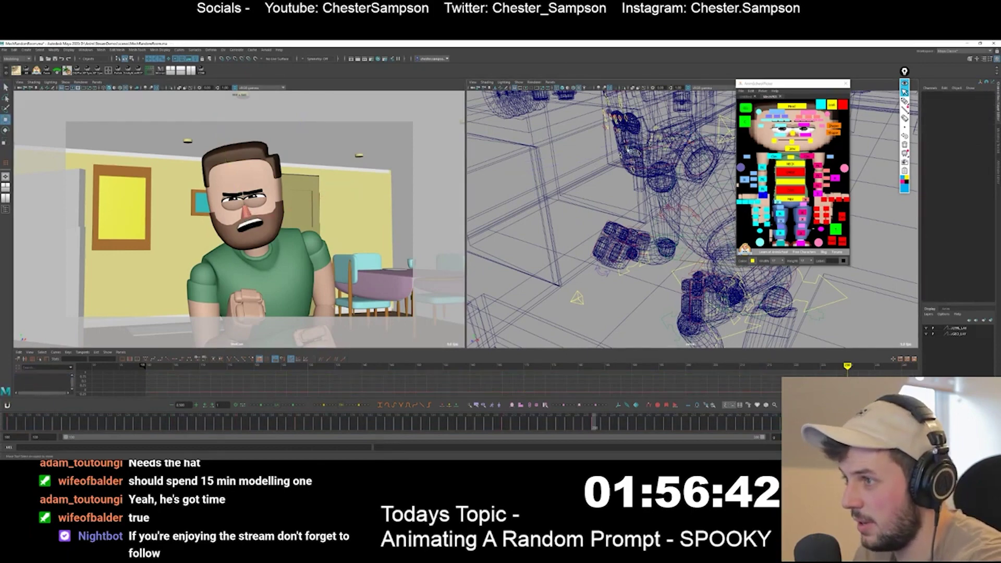
pyautogui.click(633, 159)
pyautogui.click(630, 150)
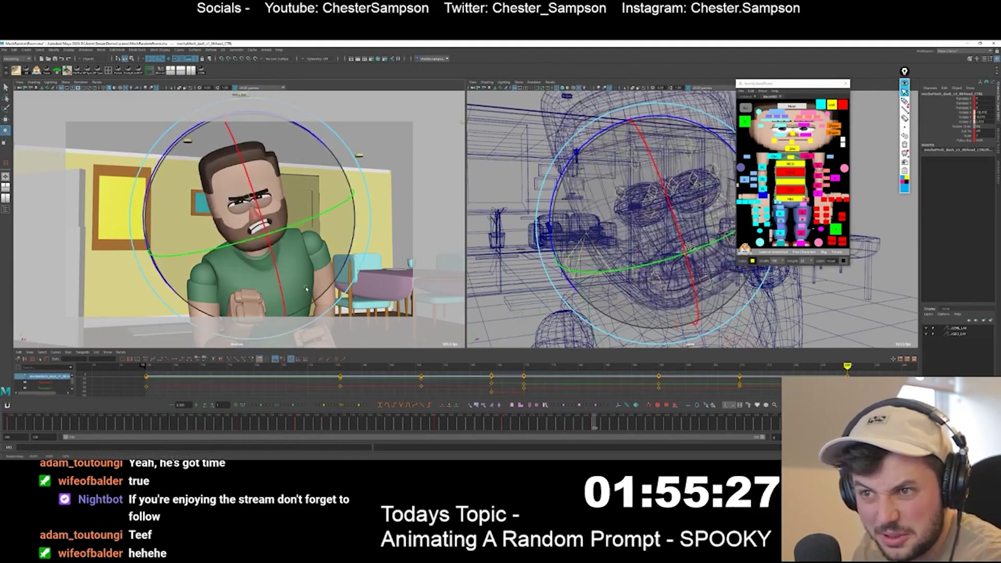
# Rotate both clavicle controls to reshape the character's shoulders under the tilted head, and key the pose
pyautogui.click(840, 156)
pyautogui.click(774, 157)
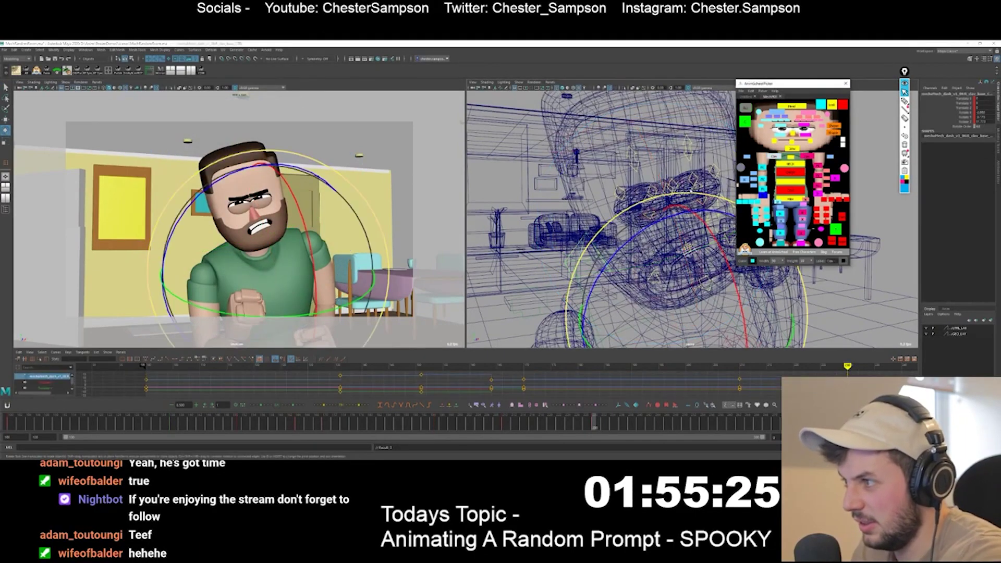
pyautogui.click(806, 156)
pyautogui.moveTo(227, 180); pyautogui.dragTo(315, 270)
pyautogui.press('s')
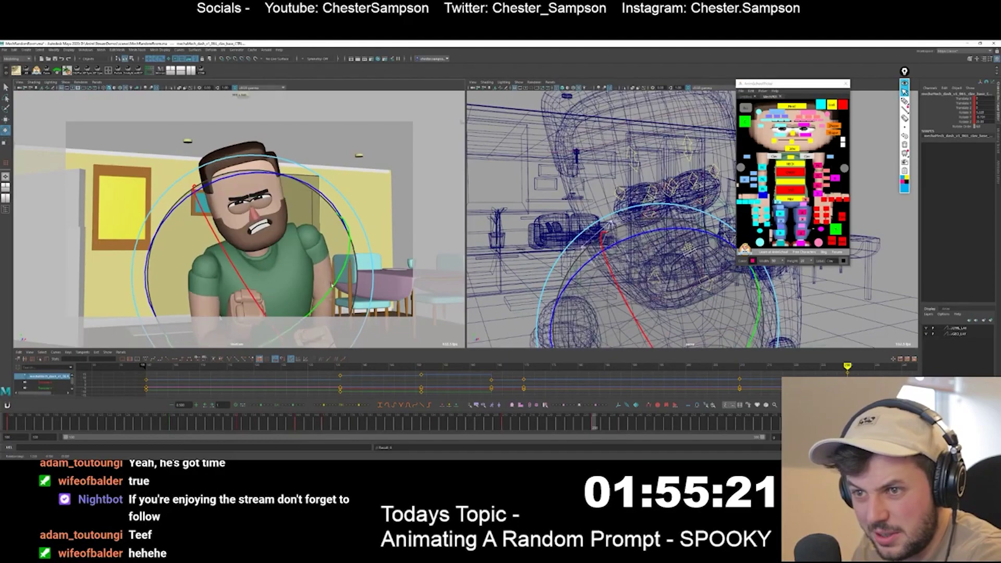
# Reposition the arm controls to raise the character's clenched fists beside his head in a furious pose
pyautogui.click(763, 196)
pyautogui.press('w')
pyautogui.moveTo(244, 315); pyautogui.dragTo(213, 301)
pyautogui.press('e')
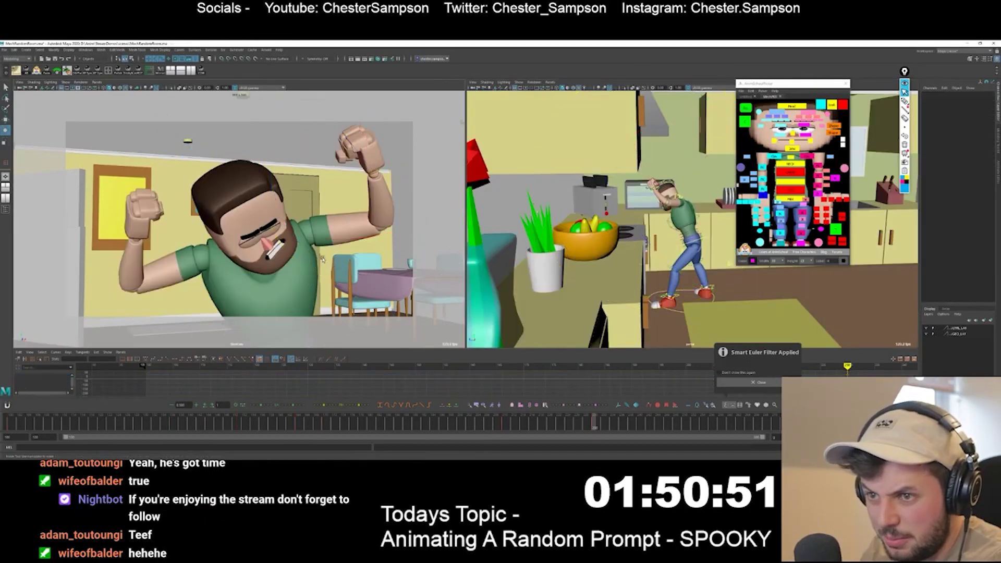
# Pull the shot camera back from the raised-fists pose, compare it with the close-up key and play the shot
pyautogui.click(372, 243)
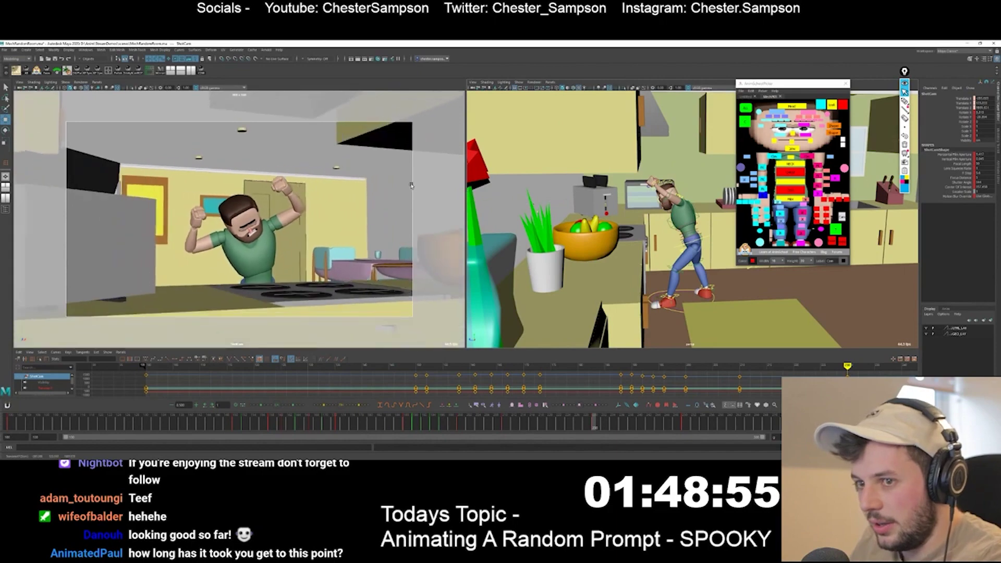
pyautogui.moveTo(411, 186); pyautogui.dragTo(180, 242, button='middle')
pyautogui.press(',')
pyautogui.press('.')
pyautogui.press('e')
pyautogui.press(',')
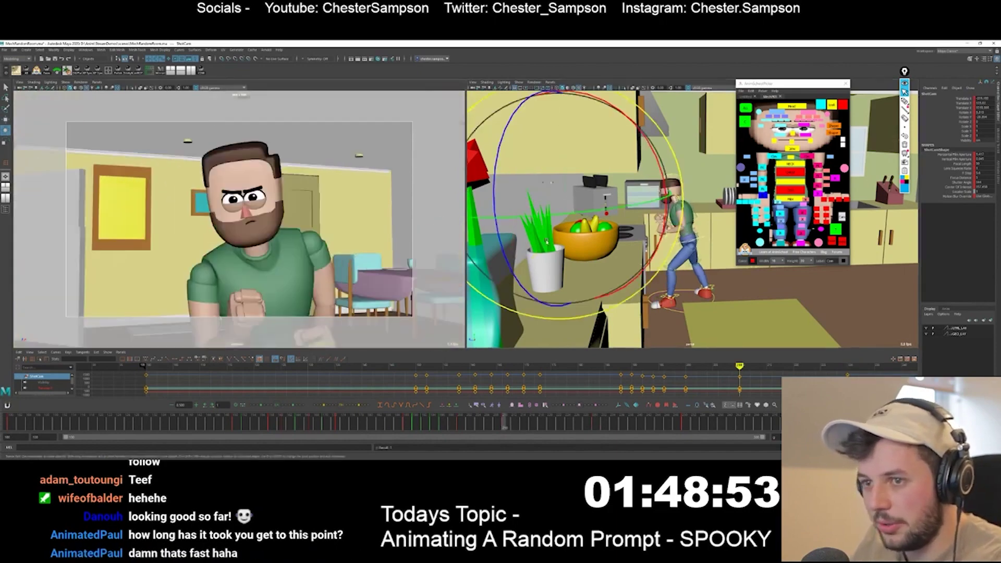
pyautogui.hotkey('alt', 'v')
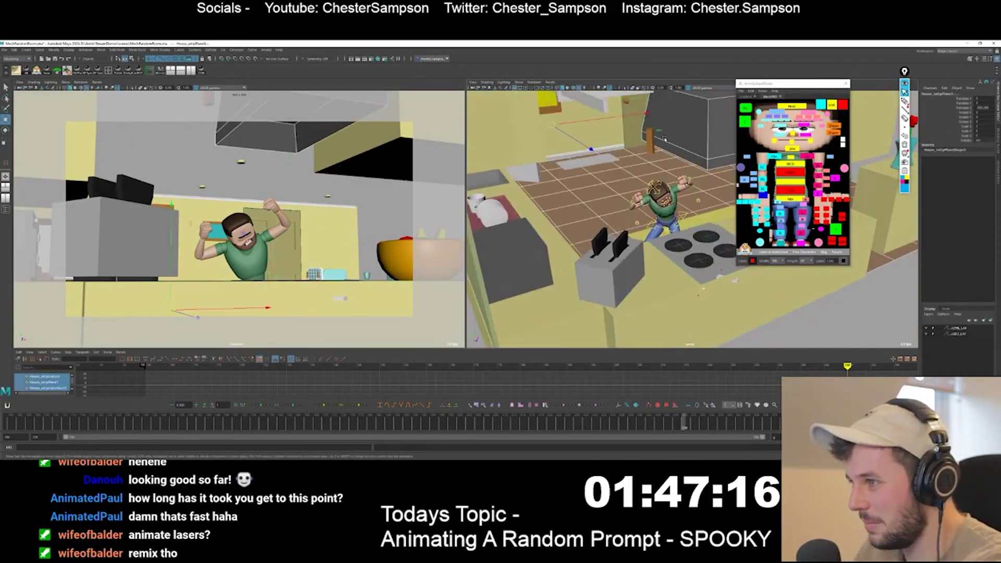
# Select the kitchen counter, hob and fruit bowl pieces and move them out of the camera's view of the character
pyautogui.click(707, 150)
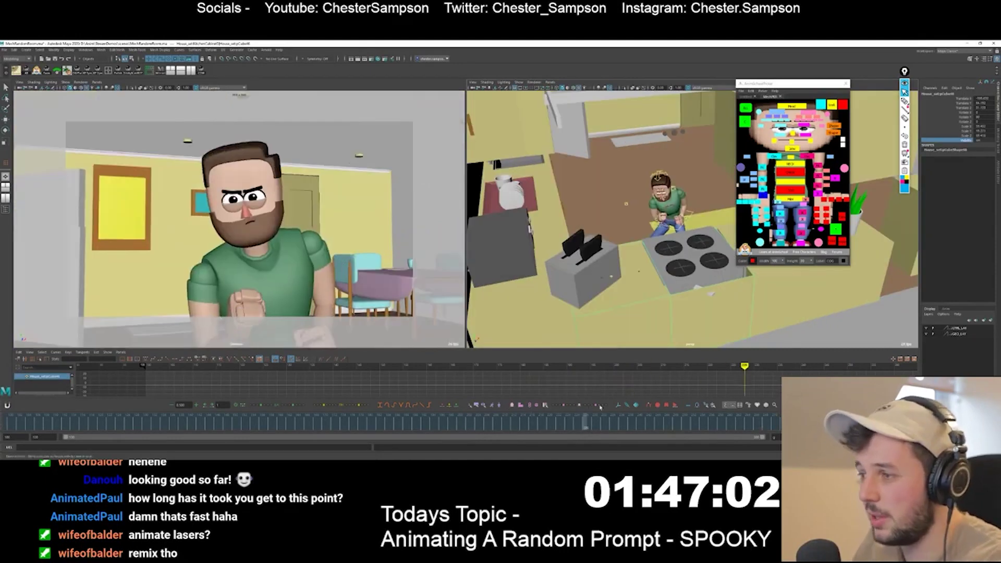
pyautogui.click(772, 315)
pyautogui.press('w')
pyautogui.click(654, 309)
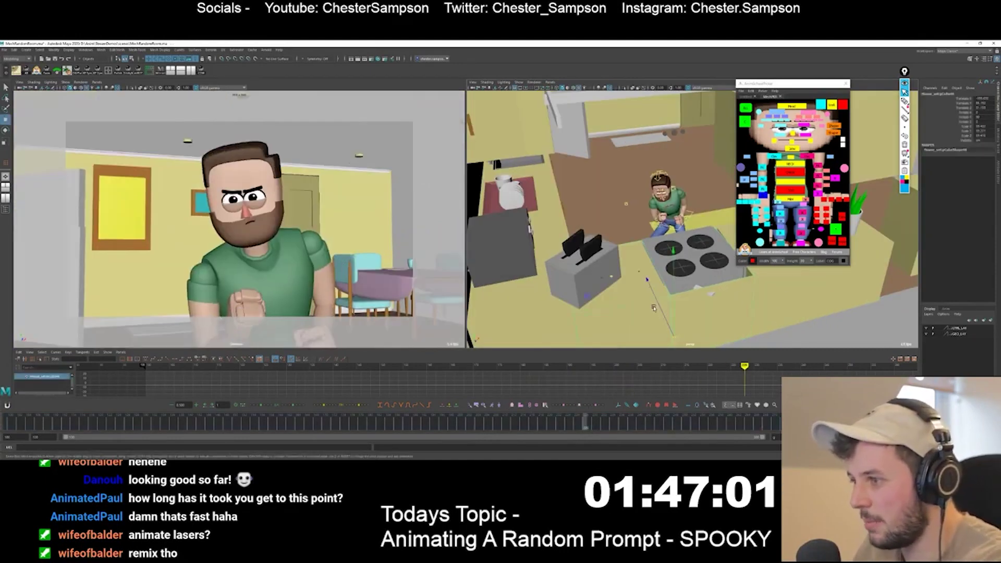
pyautogui.keyDown('shift'); pyautogui.click(696, 265); pyautogui.keyUp('shift')
pyautogui.click(682, 272)
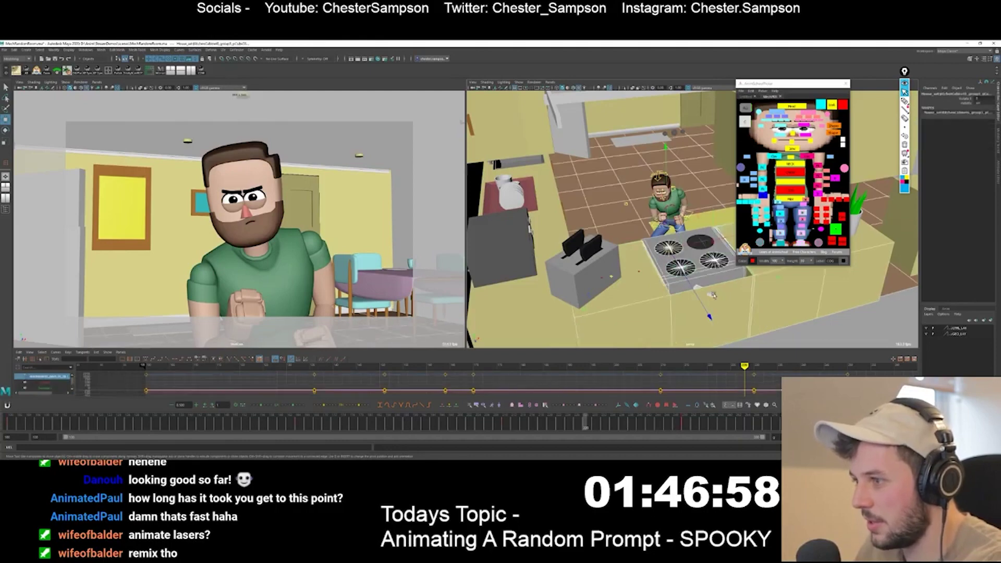
pyautogui.click(628, 270)
pyautogui.keyDown('alt'); pyautogui.moveTo(623, 290); pyautogui.dragTo(586, 332); pyautogui.keyUp('alt')
pyautogui.click(596, 244)
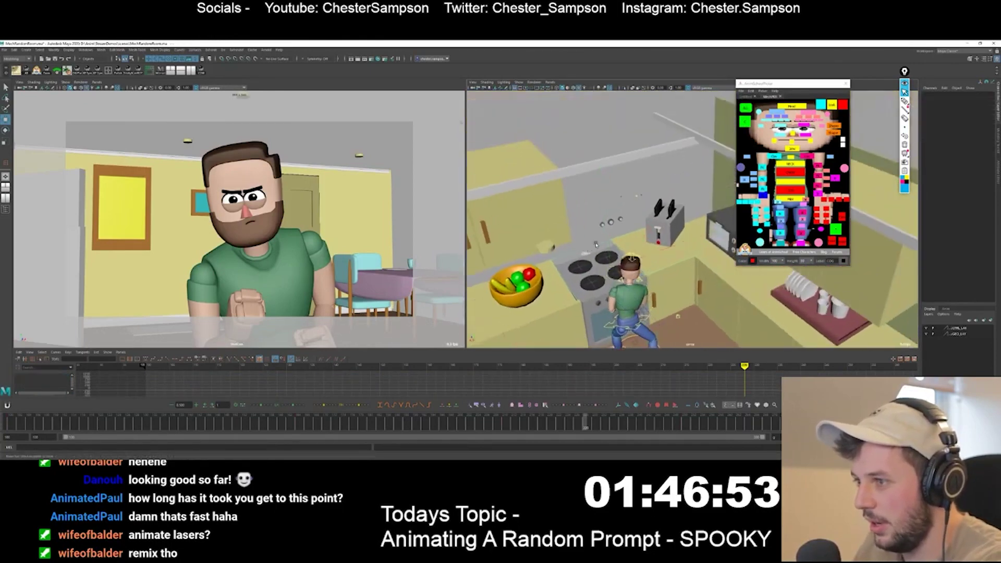
pyautogui.moveTo(593, 216); pyautogui.dragTo(629, 231)
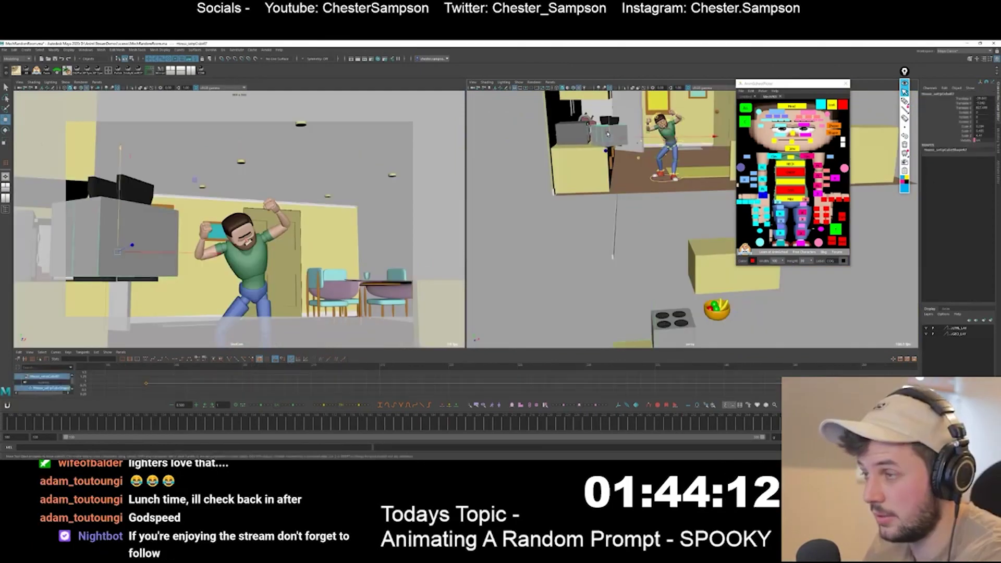
# Move the toaster with its toast further into the wide framing on the end key, and play the shot
pyautogui.click(847, 236)
pyautogui.moveTo(591, 117); pyautogui.dragTo(633, 246)
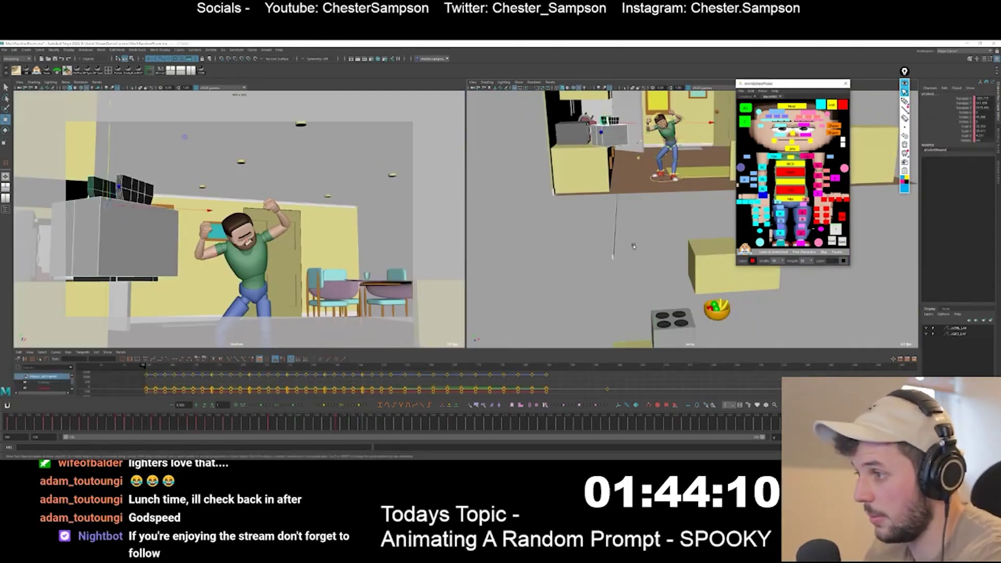
pyautogui.click(678, 421)
pyautogui.hotkey('alt', '.')
pyautogui.keyDown('alt'); pyautogui.moveTo(658, 182); pyautogui.dragTo(724, 273); pyautogui.keyUp('alt')
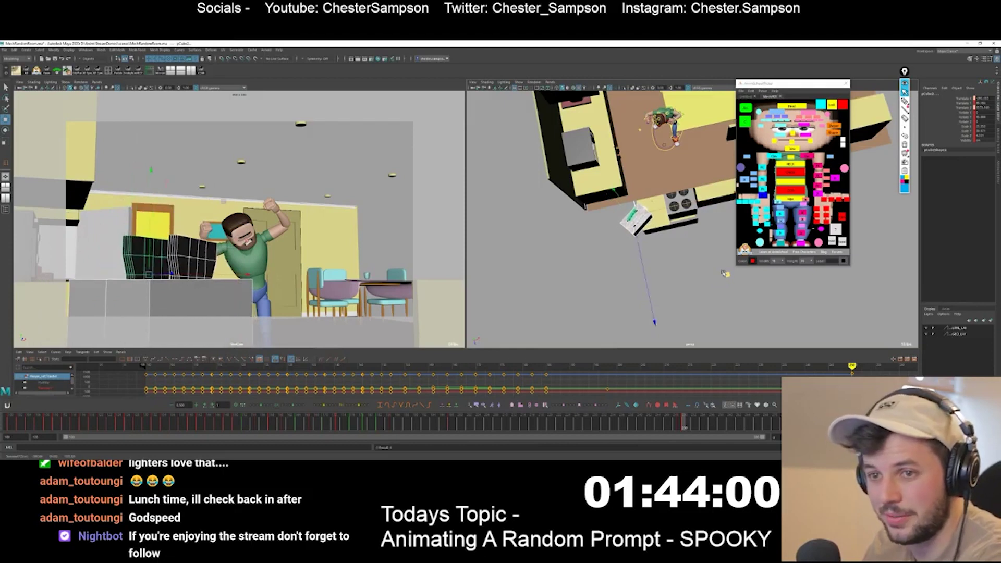
pyautogui.hotkey('alt', ',')
pyautogui.hotkey('alt', 'v')
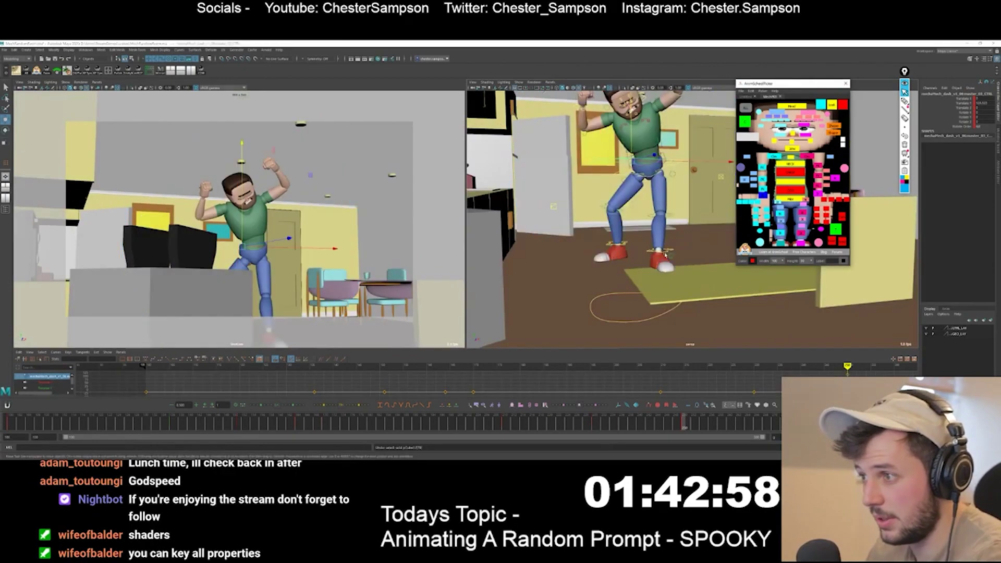
# Pose the character leaping in mid-air with bent arms and legs on the end frame, and review the motion into it
pyautogui.moveTo(664, 254)
pyautogui.keyDown('alt'); pyautogui.mouseDown()
pyautogui.moveTo(652, 245)
pyautogui.moveTo(666, 249)
pyautogui.mouseUp(); pyautogui.keyUp('alt')
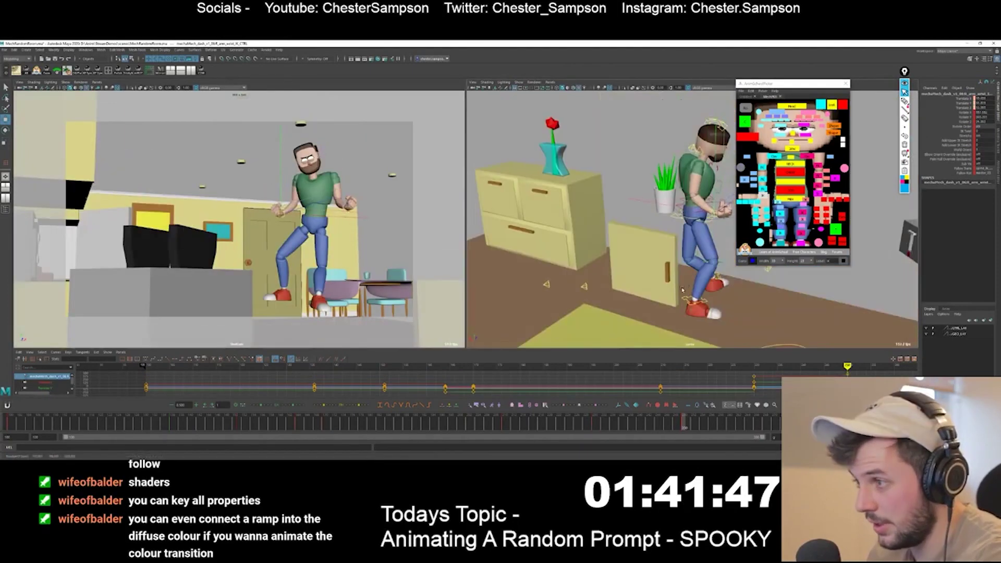
pyautogui.hotkey('alt', 'v')
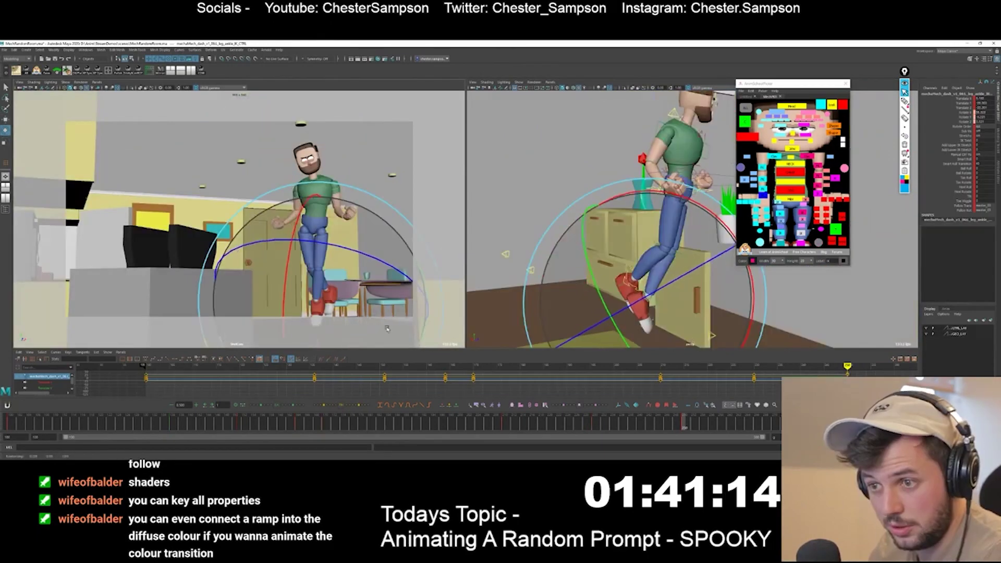
pyautogui.hotkey('alt', 'shift', 'v')
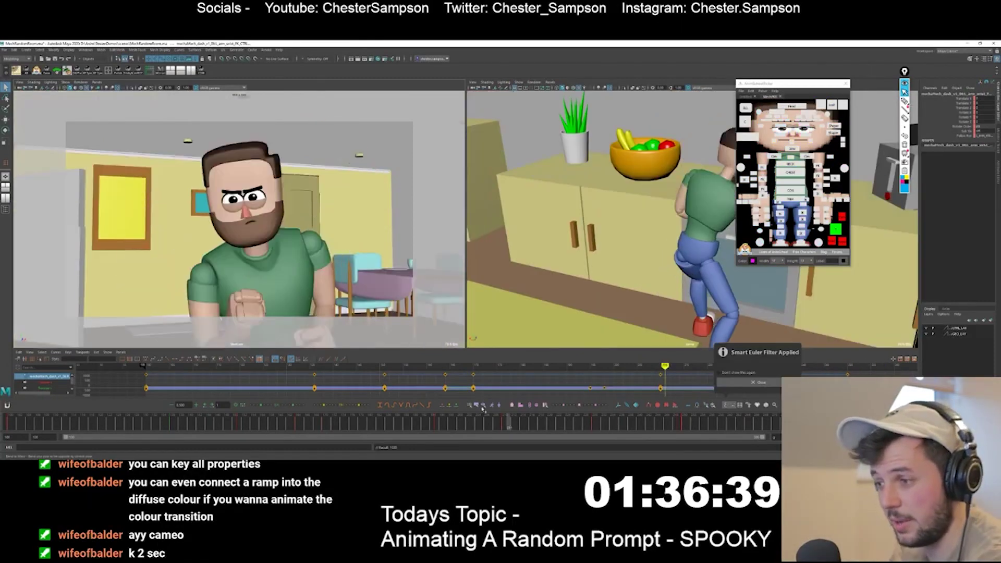
pyautogui.click(645, 417)
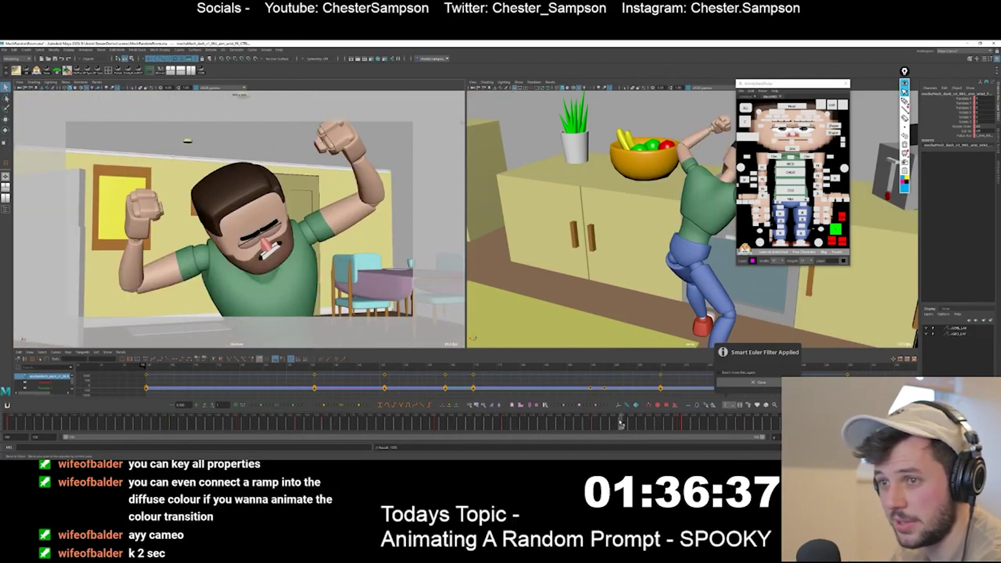
pyautogui.moveTo(678, 424); pyautogui.dragTo(744, 417)
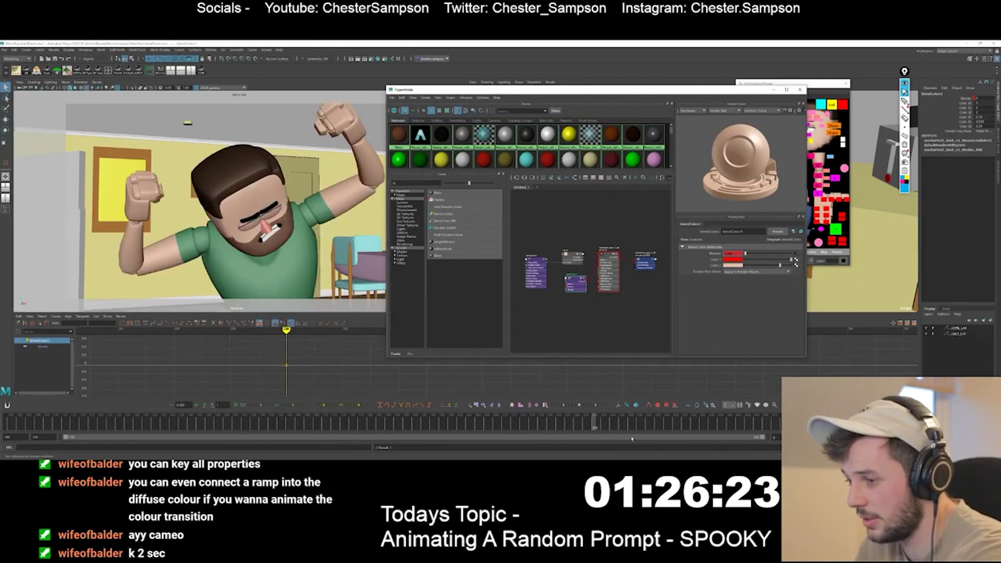
# Key the Blender attribute of the skin's blend-colours node on a second frame and raise it to turn the skin red
pyautogui.moveTo(674, 423)
pyautogui.mouseDown()
pyautogui.moveTo(698, 423)
pyautogui.moveTo(671, 423)
pyautogui.mouseUp()
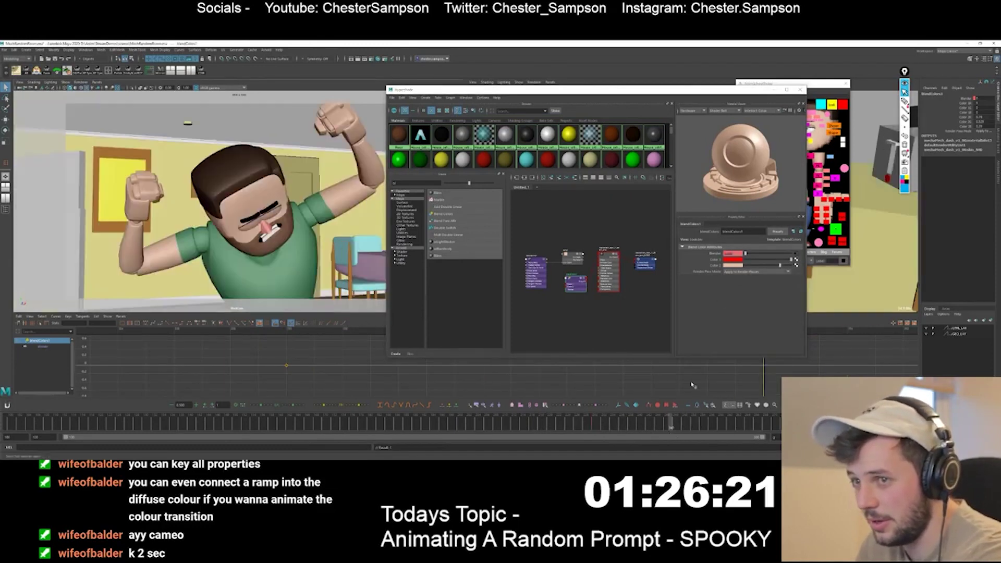
pyautogui.rightClick(736, 253)
pyautogui.click(745, 262)
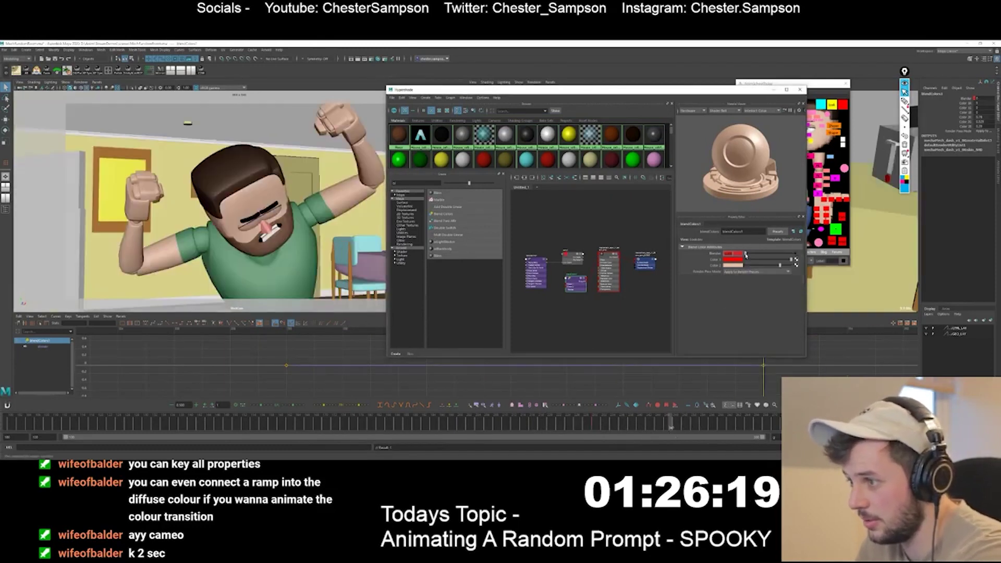
pyautogui.moveTo(745, 253); pyautogui.dragTo(842, 255)
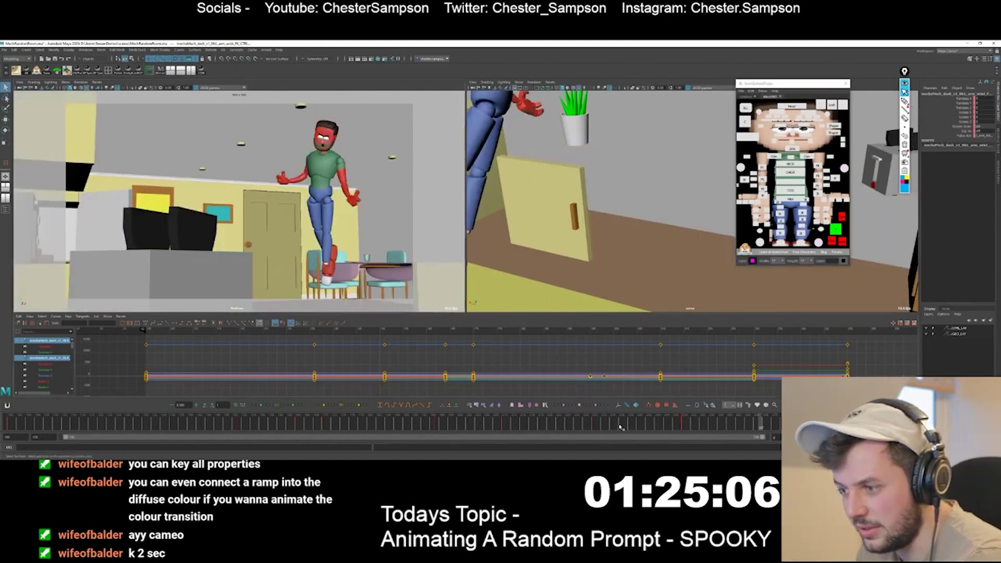
# Create a breakdown pose just before the end key by raising the red-skinned character's body upright with fists up
pyautogui.moveTo(621, 427); pyautogui.dragTo(668, 431)
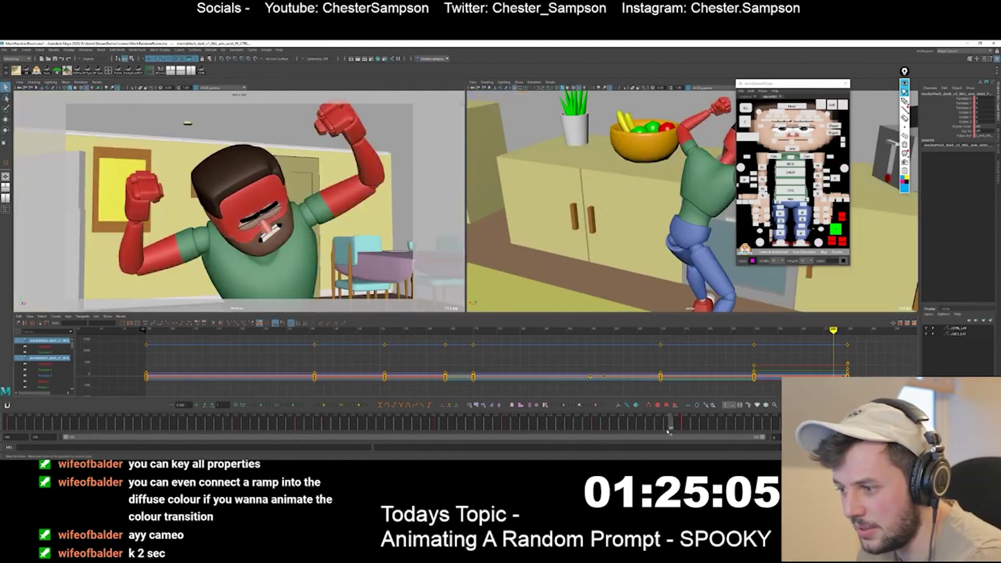
pyautogui.press(',')
pyautogui.press('.')
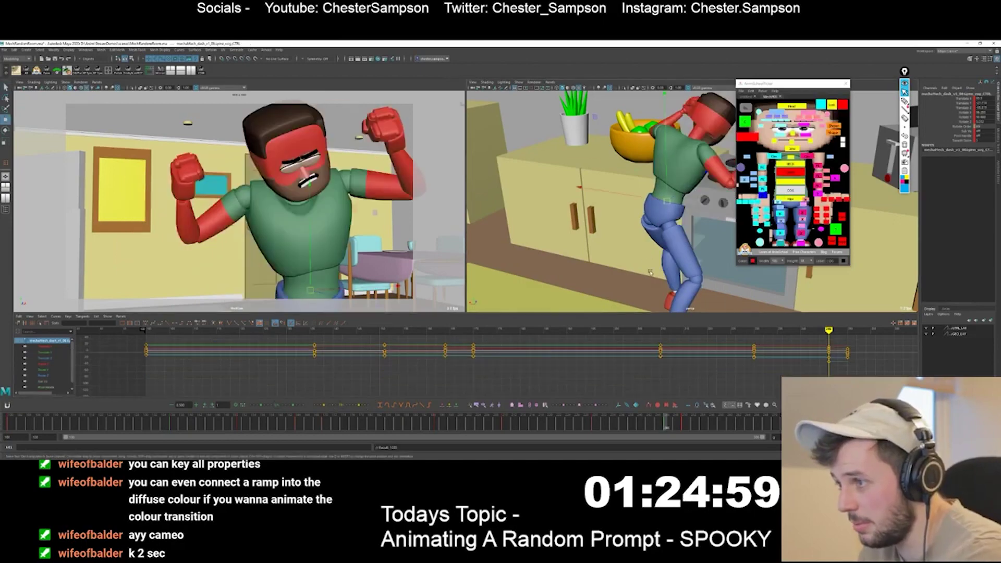
pyautogui.keyDown('alt'); pyautogui.moveTo(650, 272); pyautogui.dragTo(637, 239); pyautogui.keyUp('alt')
pyautogui.moveTo(637, 239); pyautogui.dragTo(644, 254, button='middle')
pyautogui.press('.')
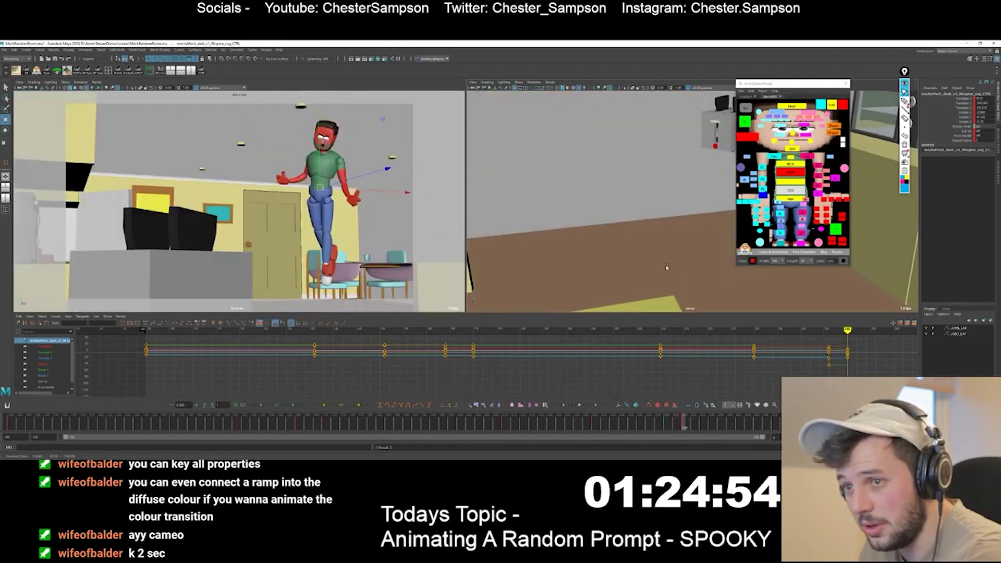
# Compare the breakdown with its neighbouring keys and rotate the character's head into a tilted angry pose
pyautogui.press(',')
pyautogui.press(',')
pyautogui.press('.')
pyautogui.press('e')
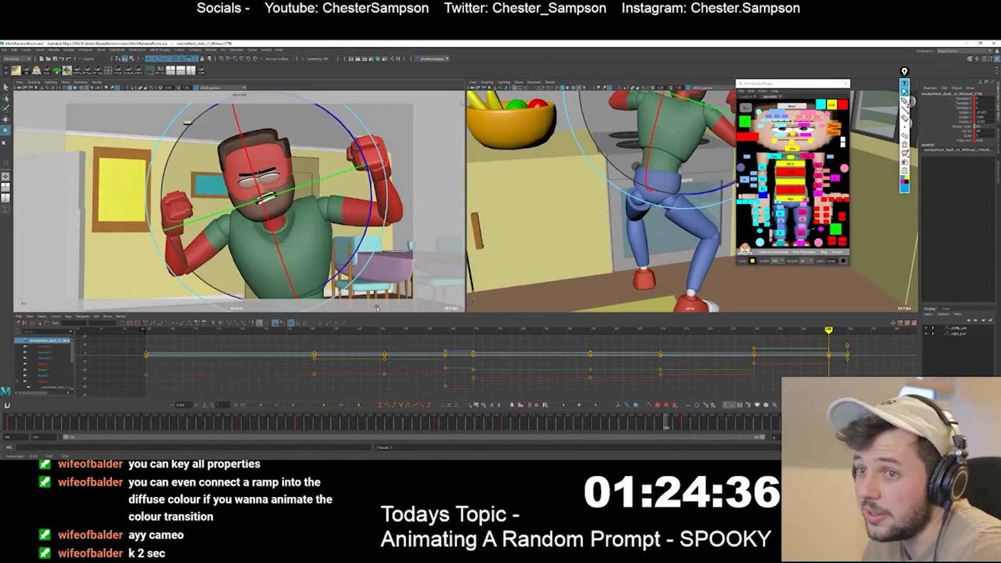
# Adjust the eye controls on the breakdown key to open the character's squinting eyes into a wide glare
pyautogui.press('.')
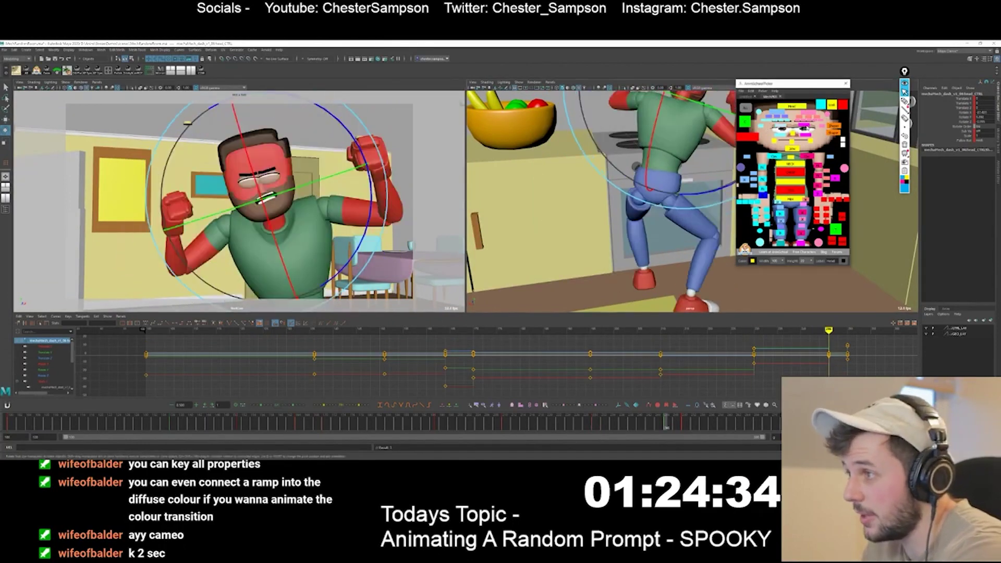
pyautogui.click(801, 127)
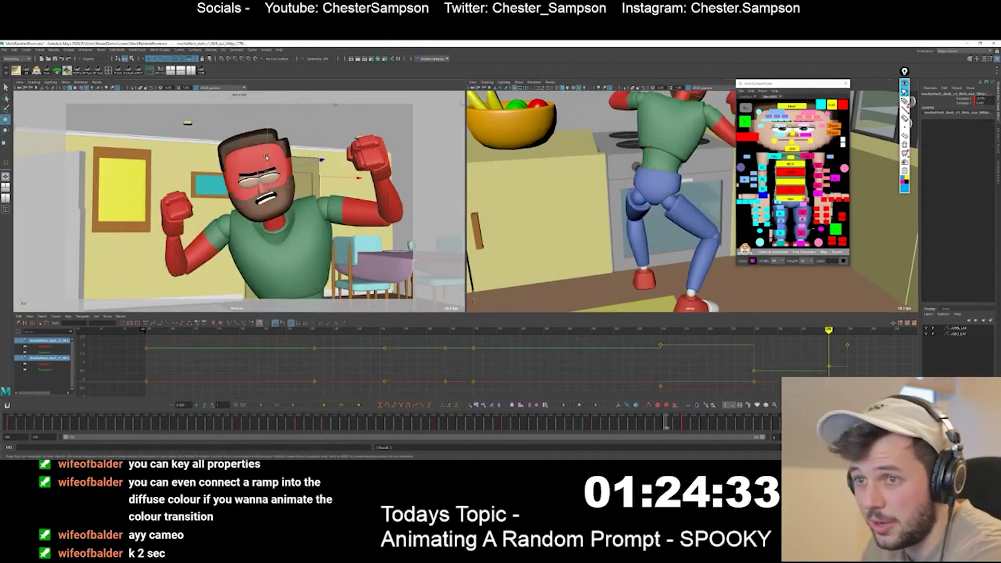
pyautogui.moveTo(811, 140); pyautogui.dragTo(774, 133)
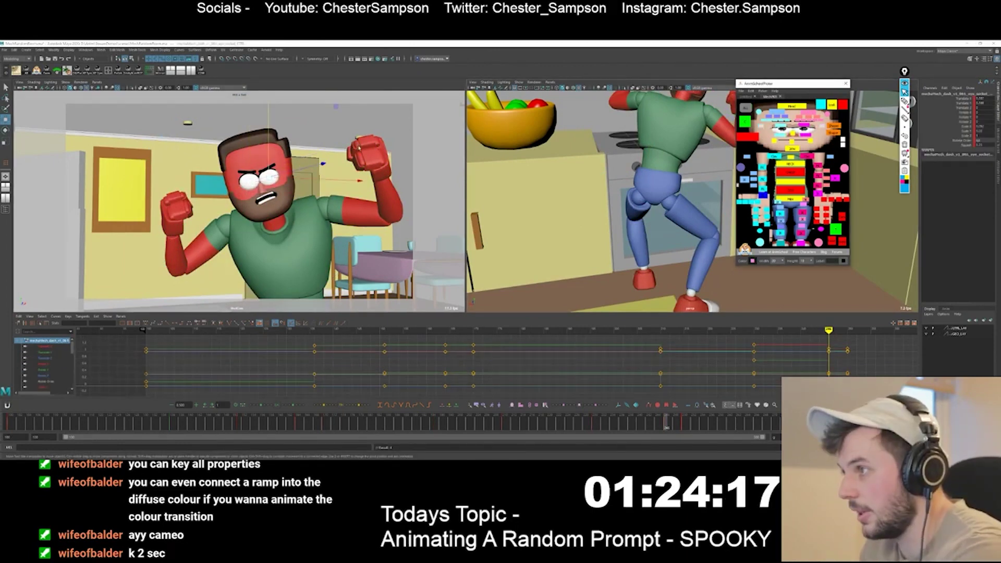
# Reshape the brows, open the mouth into a wide shout and reangle the head on the angry breakdown key
pyautogui.press('r')
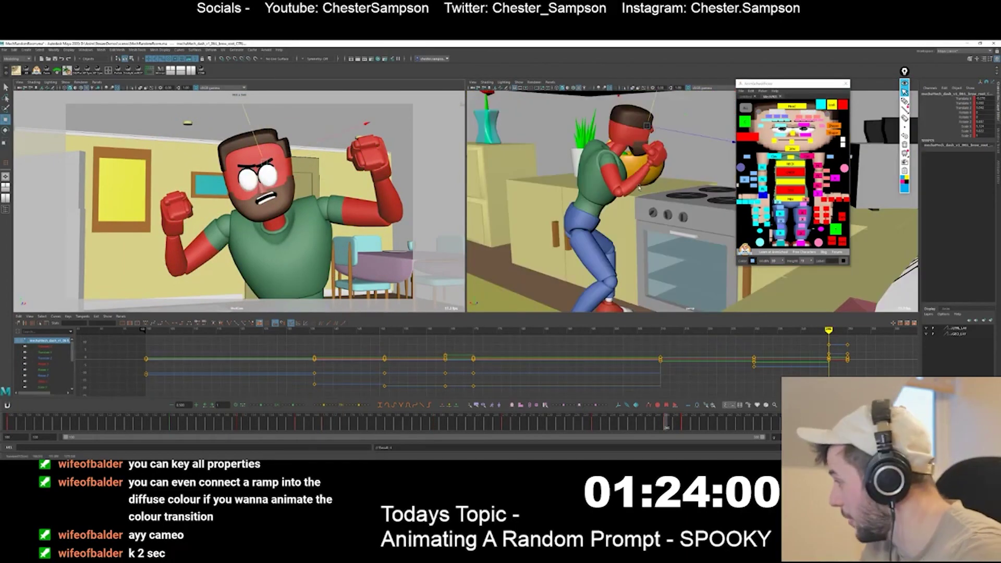
pyautogui.click(812, 113)
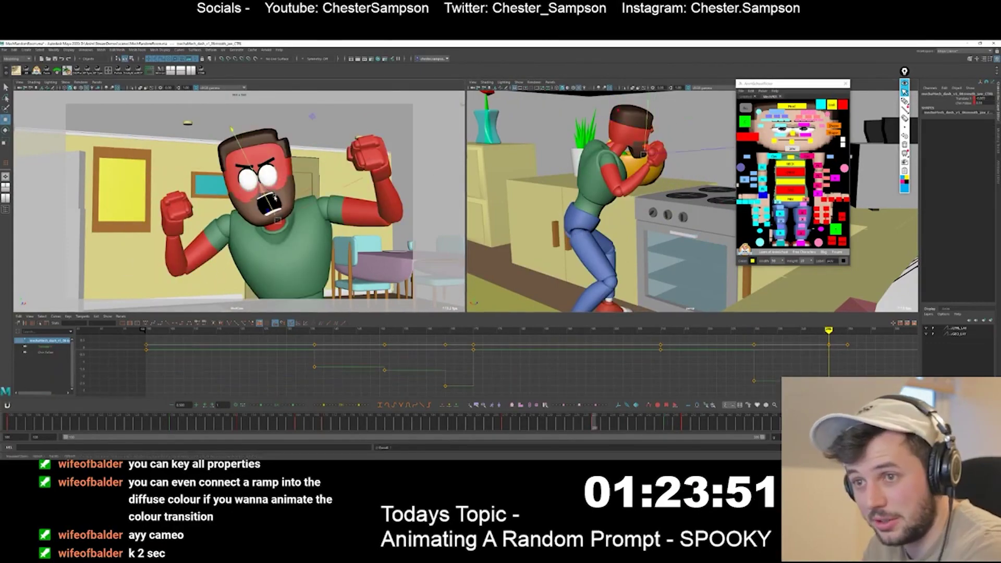
pyautogui.press(',')
pyautogui.press('.')
pyautogui.click(834, 126)
pyautogui.press('e')
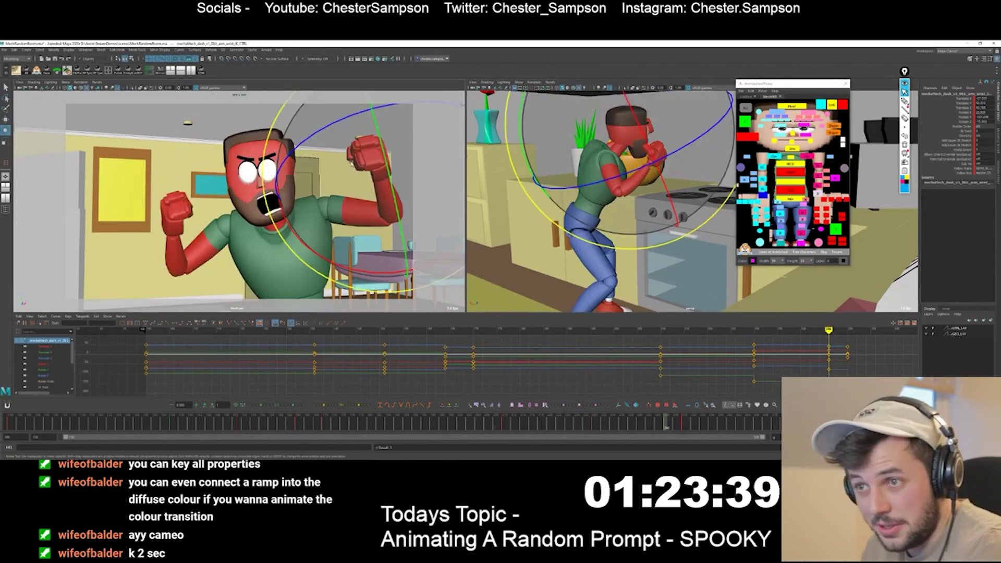
# Rotate and move the character's left fist on the angry breakdown key, checking it against the previous key
pyautogui.click(333, 199)
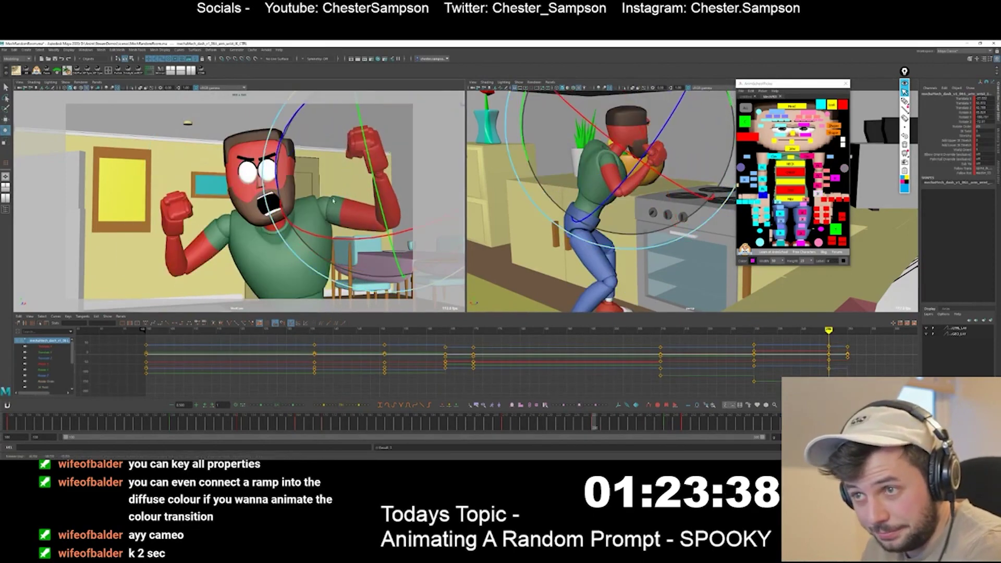
pyautogui.press('.')
pyautogui.press('w')
pyautogui.moveTo(259, 221); pyautogui.dragTo(270, 217, button='middle')
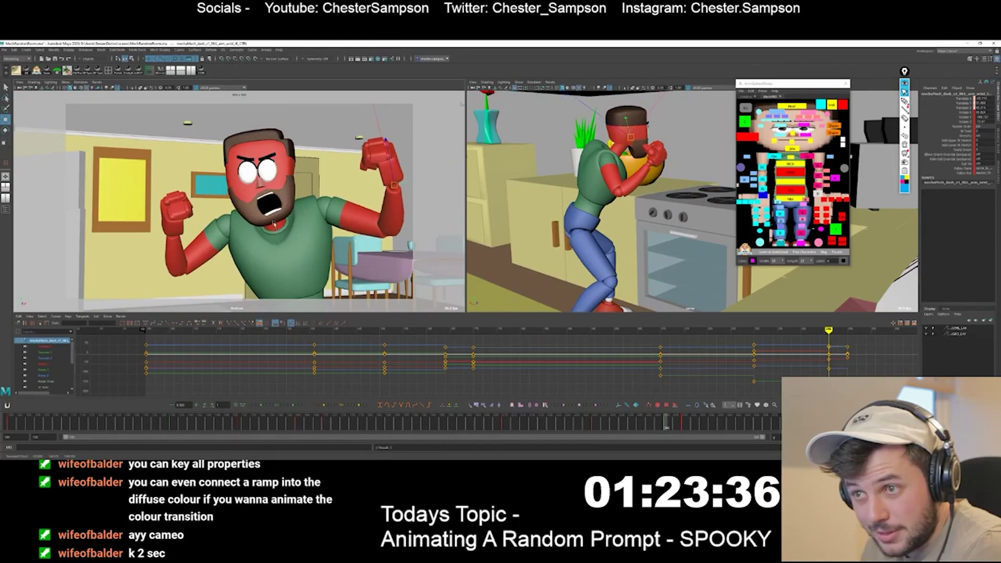
pyautogui.press(',')
pyautogui.press('.')
# Lower the character's right fist and swing it outward on the angry breakdown key, comparing with the previous key
pyautogui.press(',')
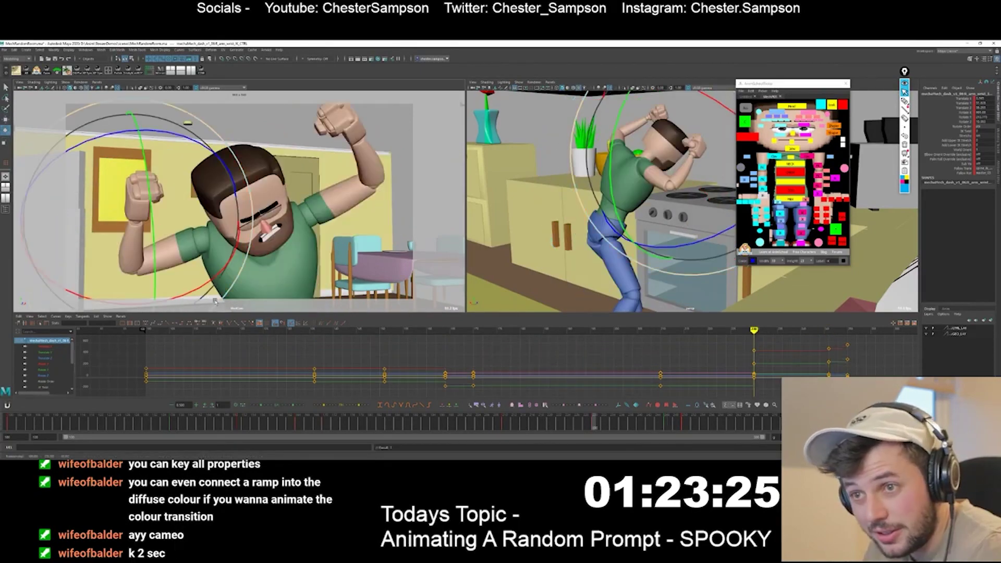
pyautogui.press('.')
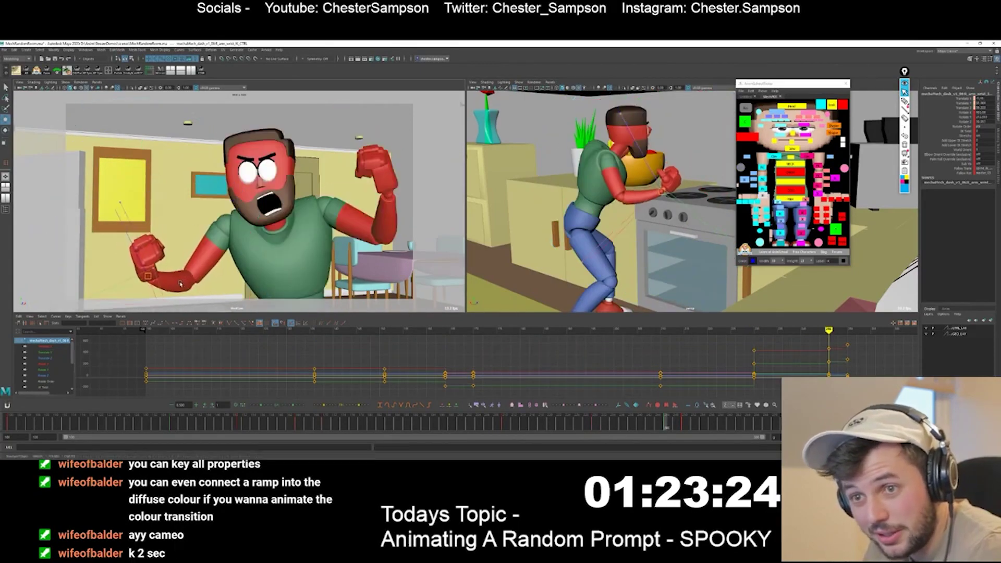
pyautogui.press(',')
pyautogui.press('.')
pyautogui.press('e')
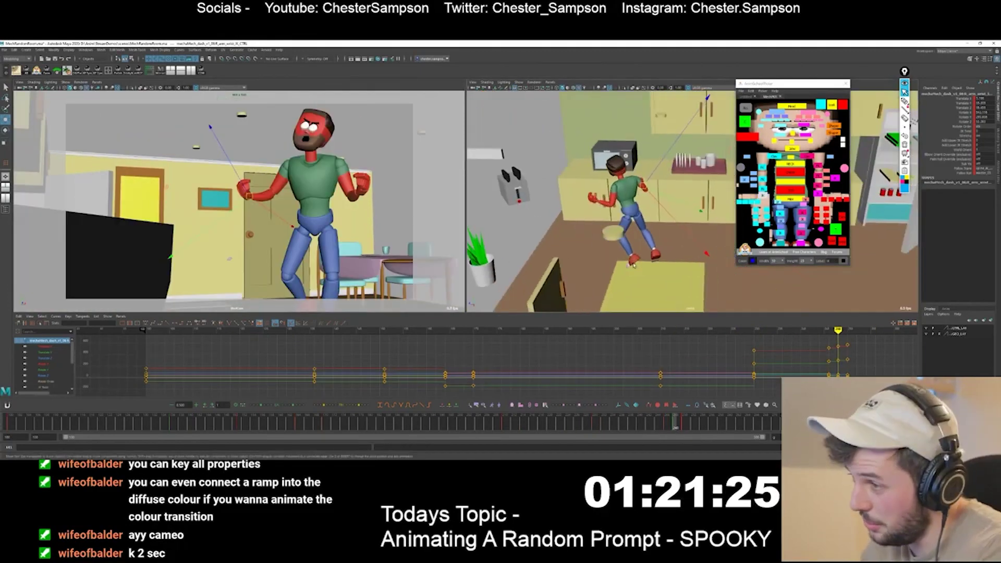
# Pull the character's right fist down and in toward his waist on the following full-body key
pyautogui.keyDown('alt'); pyautogui.moveTo(633, 266); pyautogui.dragTo(583, 245); pyautogui.keyUp('alt')
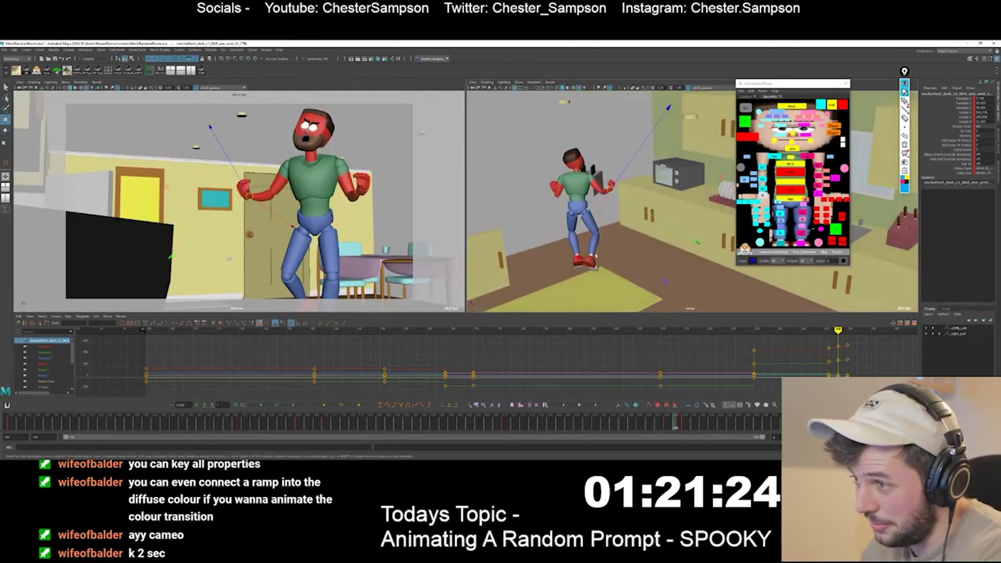
pyautogui.press(',')
pyautogui.press('.')
pyautogui.moveTo(249, 196); pyautogui.dragTo(262, 219)
pyautogui.moveTo(262, 268); pyautogui.dragTo(278, 260)
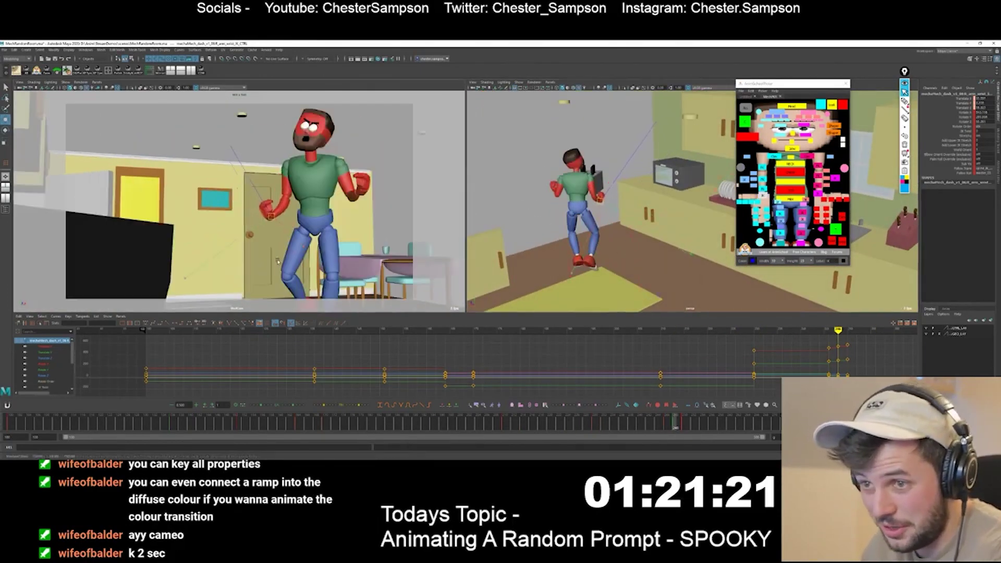
# Rotate the neck, chest and head to arch the character's upper body back on the full-body key
pyautogui.press('e')
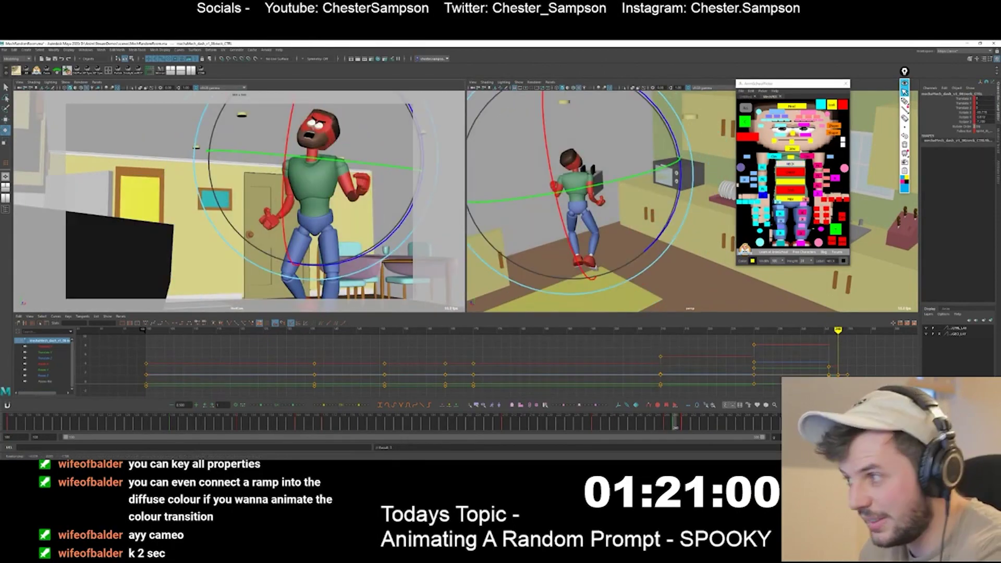
pyautogui.click(790, 172)
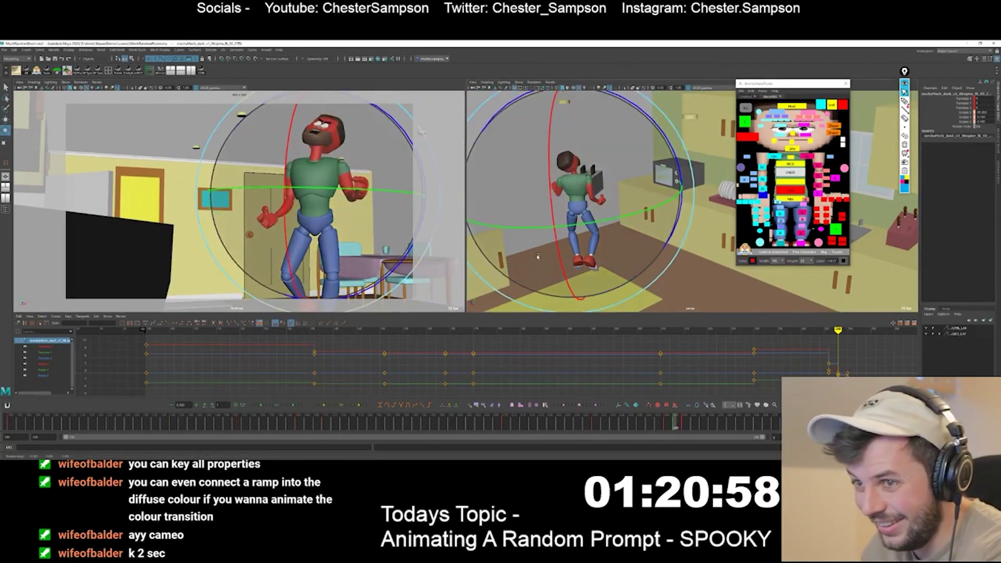
pyautogui.moveTo(307, 169); pyautogui.dragTo(321, 240)
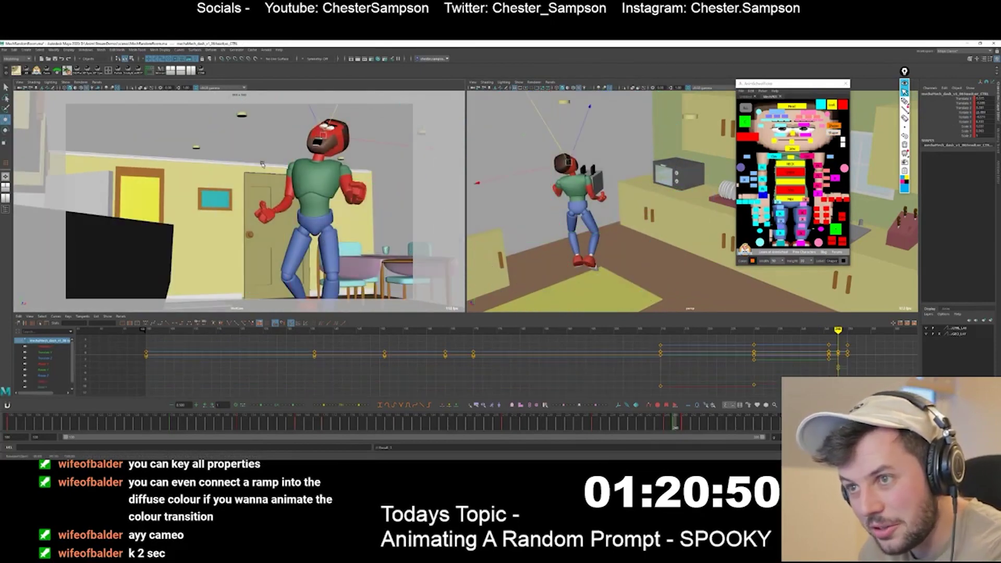
pyautogui.press('e')
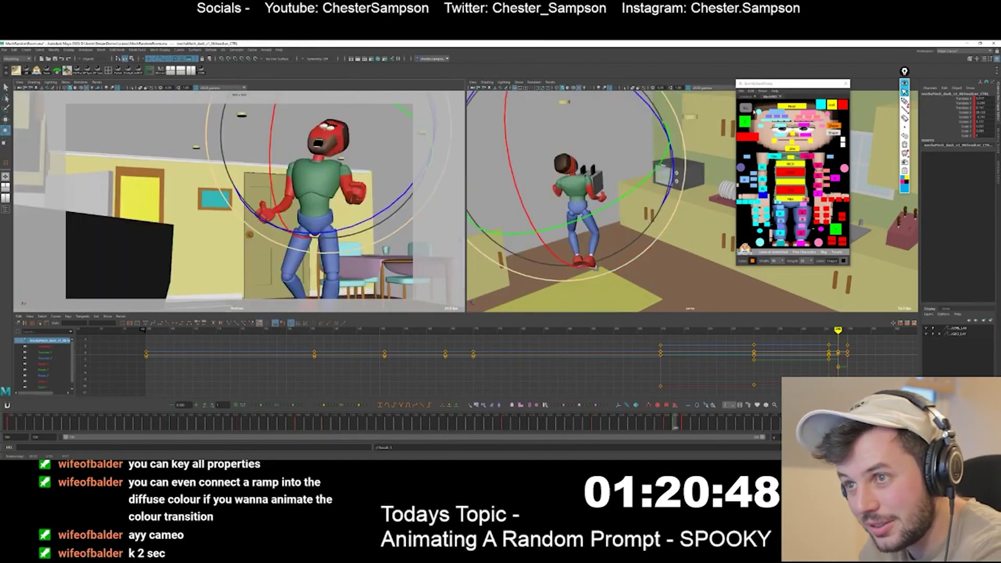
# Rotate the centre-of-gravity control to lean the standing character's body back, comparing with the previous key
pyautogui.click(832, 105)
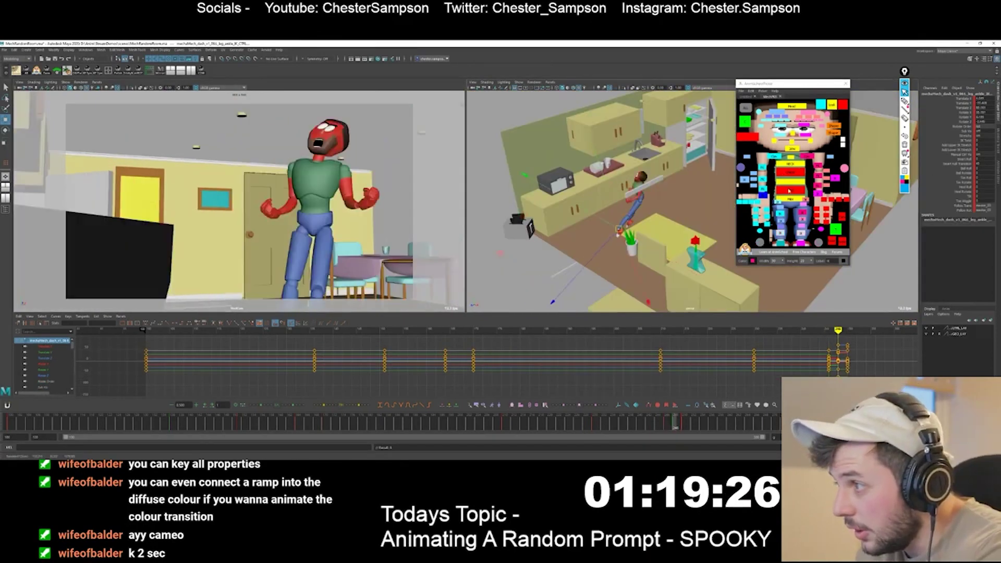
pyautogui.click(788, 190)
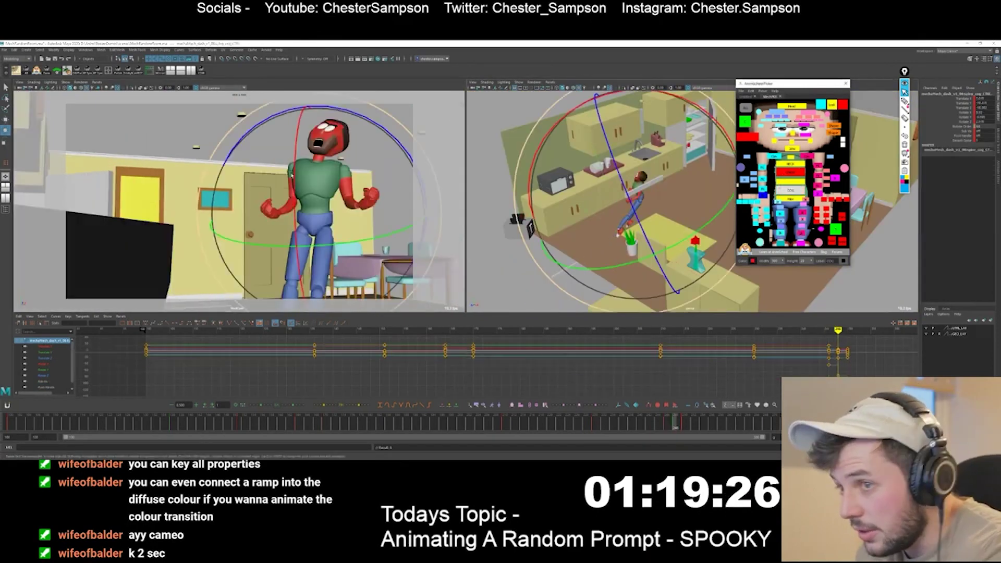
pyautogui.moveTo(296, 183); pyautogui.dragTo(275, 160)
pyautogui.press(',')
pyautogui.press('.')
# Move the foot controls on the backward-leaning key to bring the character's legs together
pyautogui.click(760, 242)
pyautogui.press('w')
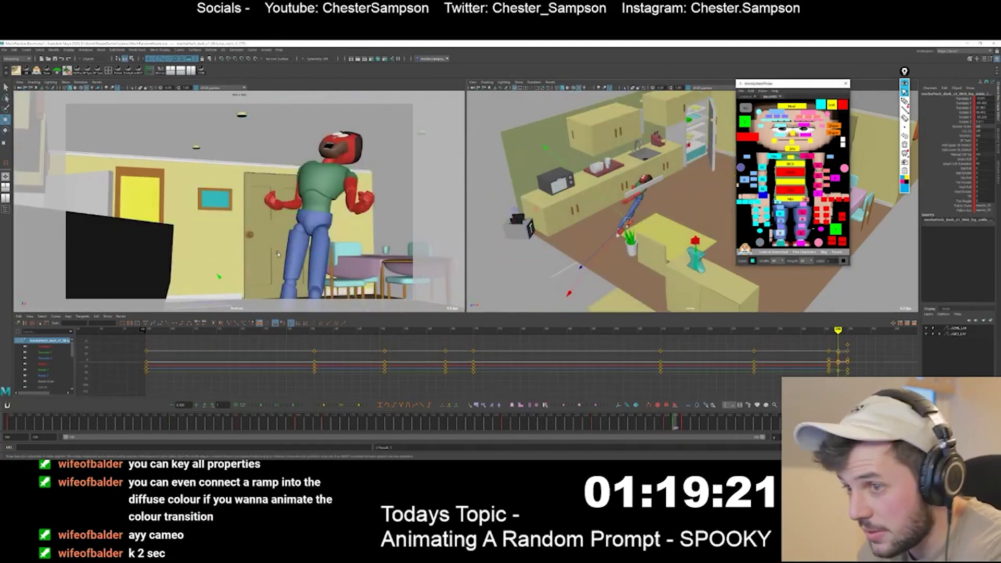
pyautogui.moveTo(253, 234); pyautogui.dragTo(278, 240, button='middle')
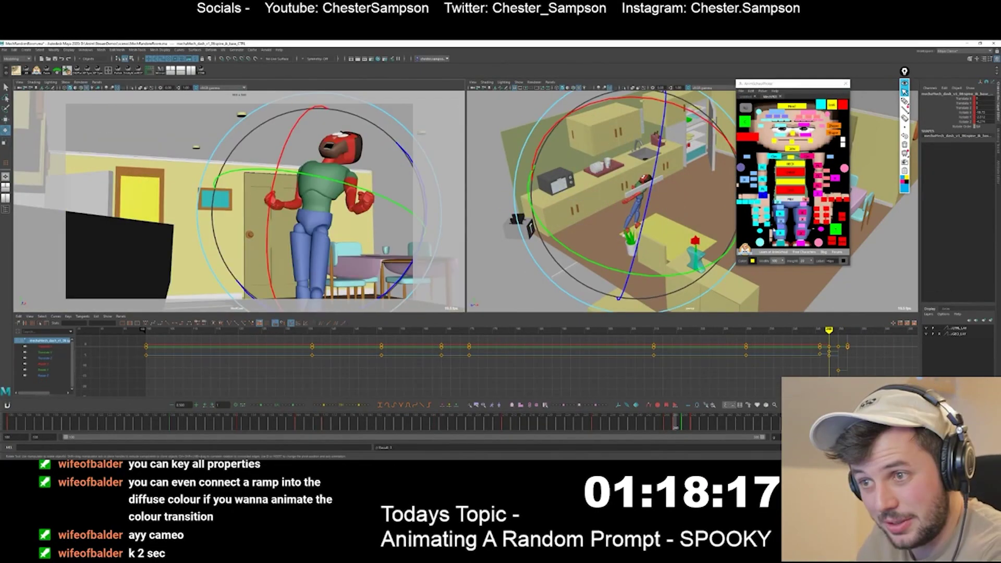
pyautogui.moveTo(755, 236); pyautogui.dragTo(814, 247)
pyautogui.press('w')
pyautogui.press(',')
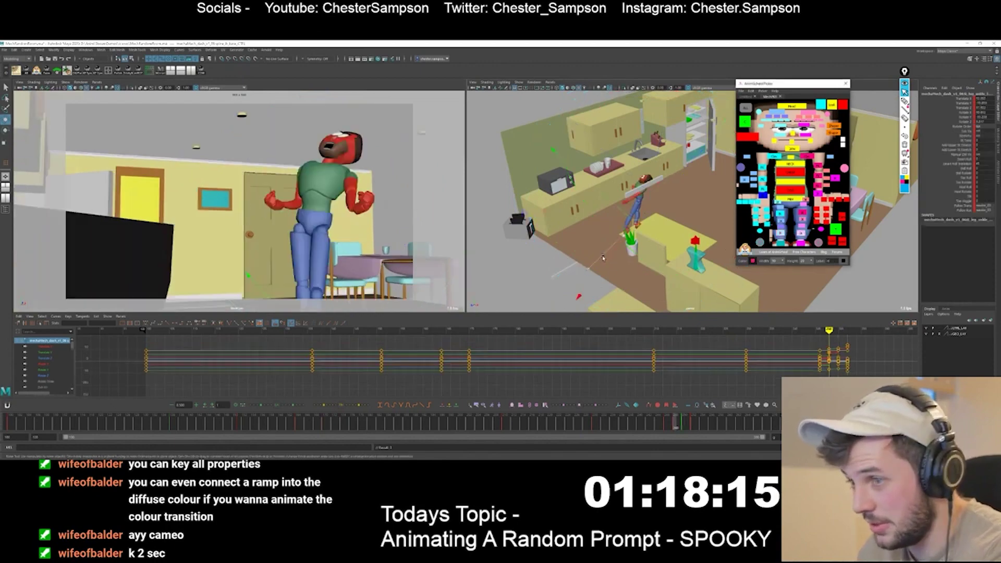
# Shape the forward-curled leap pose on the next key by adjusting the feet, bringing the hands in and tucking the head
pyautogui.press('.')
pyautogui.moveTo(615, 266); pyautogui.dragTo(639, 265, button='middle')
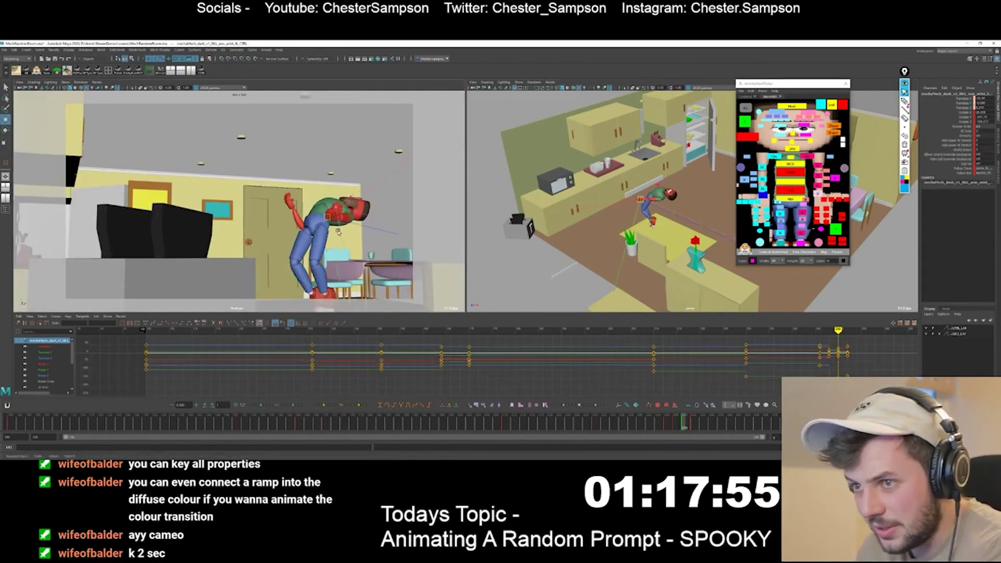
pyautogui.press('e')
pyautogui.hotkey('ctrl', 'z')
pyautogui.hotkey('ctrl', 'z')
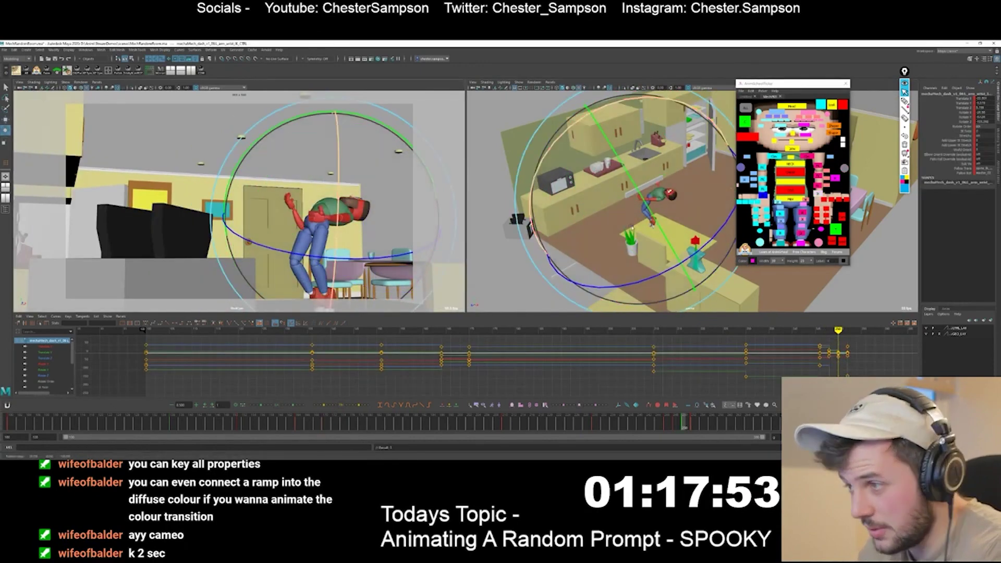
pyautogui.keyDown('alt'); pyautogui.moveTo(618, 282); pyautogui.dragTo(650, 248); pyautogui.keyUp('alt')
pyautogui.press('w')
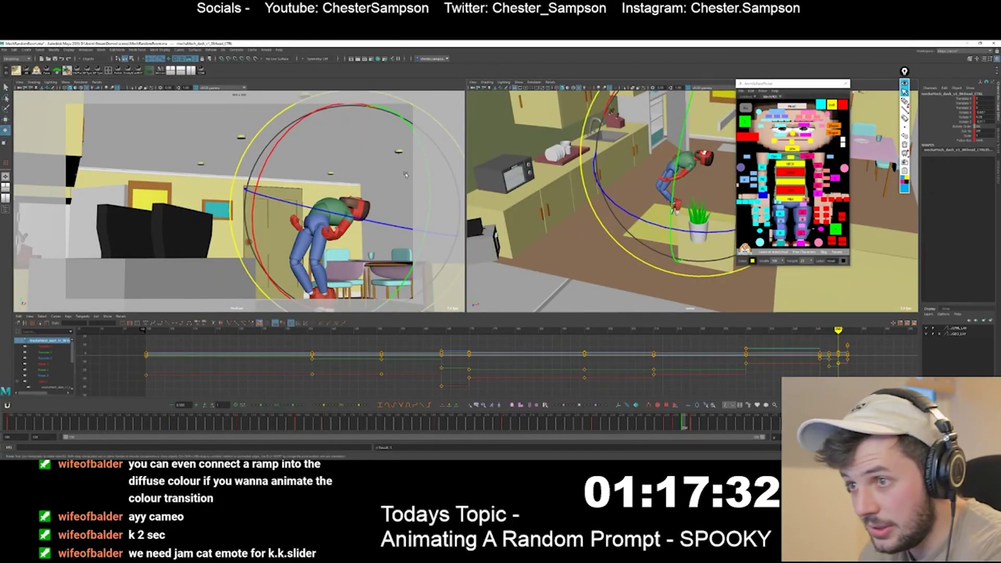
pyautogui.moveTo(397, 221); pyautogui.dragTo(296, 184)
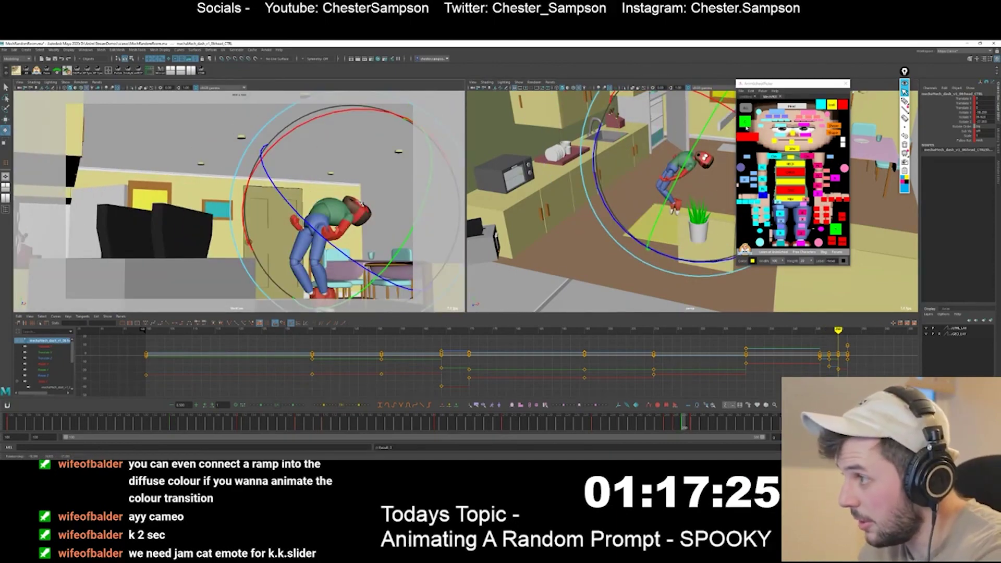
# Move the character's master control to lift the curled body off the floor, comparing with the previous key
pyautogui.click(748, 136)
pyautogui.press('w')
pyautogui.press(',')
pyautogui.press('.')
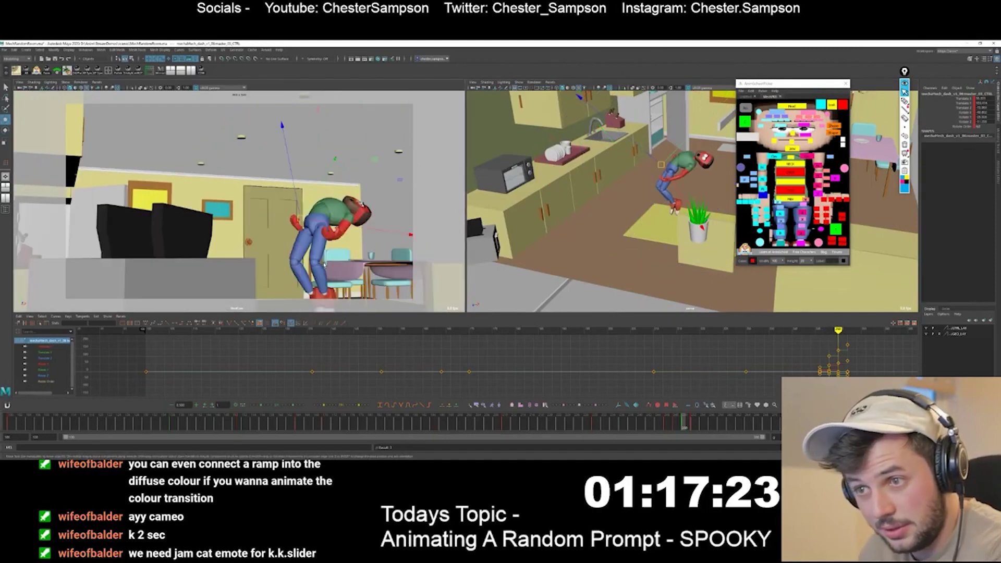
pyautogui.moveTo(324, 264); pyautogui.dragTo(313, 242, button='middle')
pyautogui.press(',')
pyautogui.press('.')
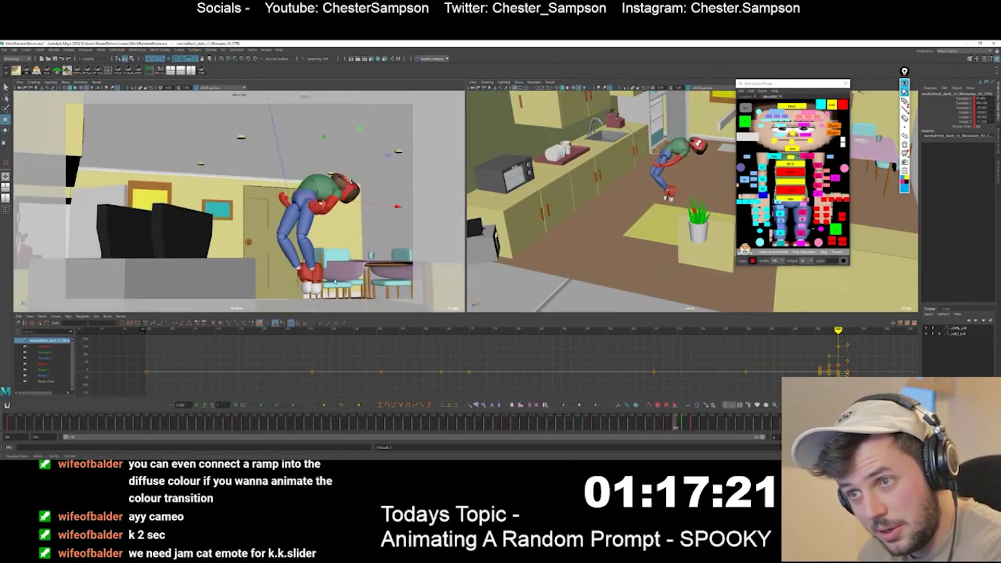
# Flip between the curled leap pose and the keys before it to examine the jump's movement
pyautogui.press(',')
pyautogui.press(',')
pyautogui.press('.')
pyautogui.press('.')
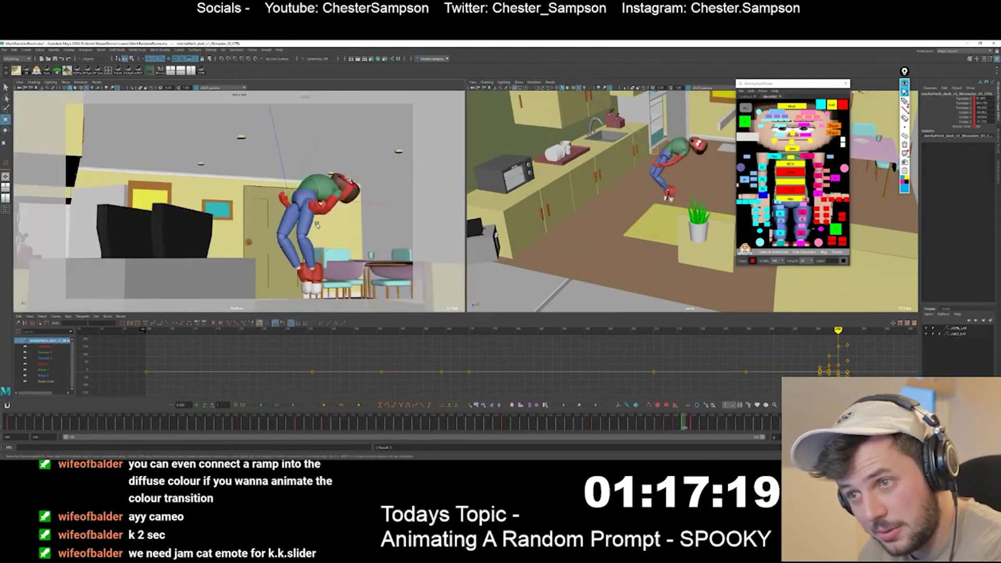
pyautogui.press(',')
pyautogui.press(',')
pyautogui.press('.')
pyautogui.press('.')
pyautogui.press('e')
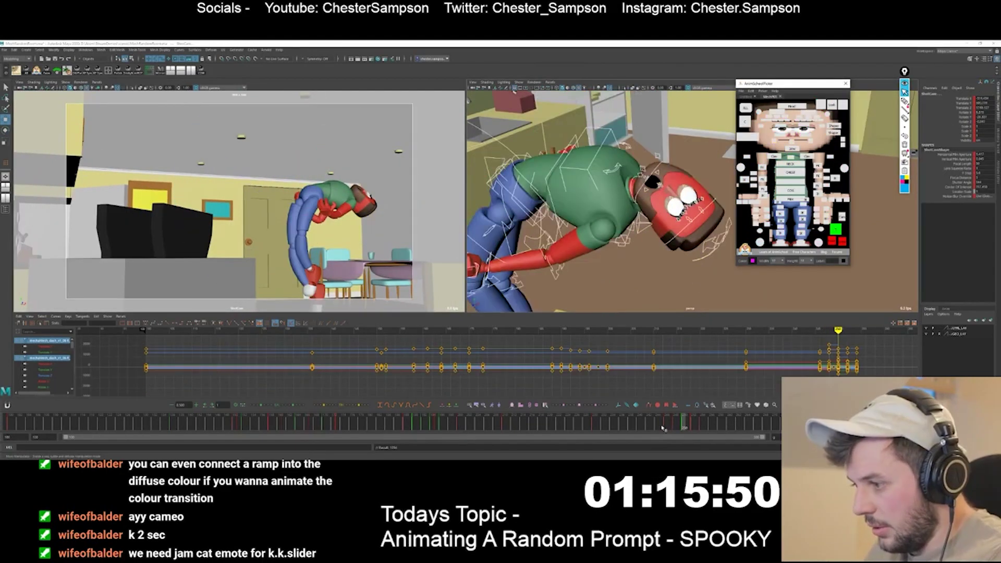
# Step and scrub through the leap keys to review the change from leaning back to curling forward
pyautogui.press(',')
pyautogui.press(',')
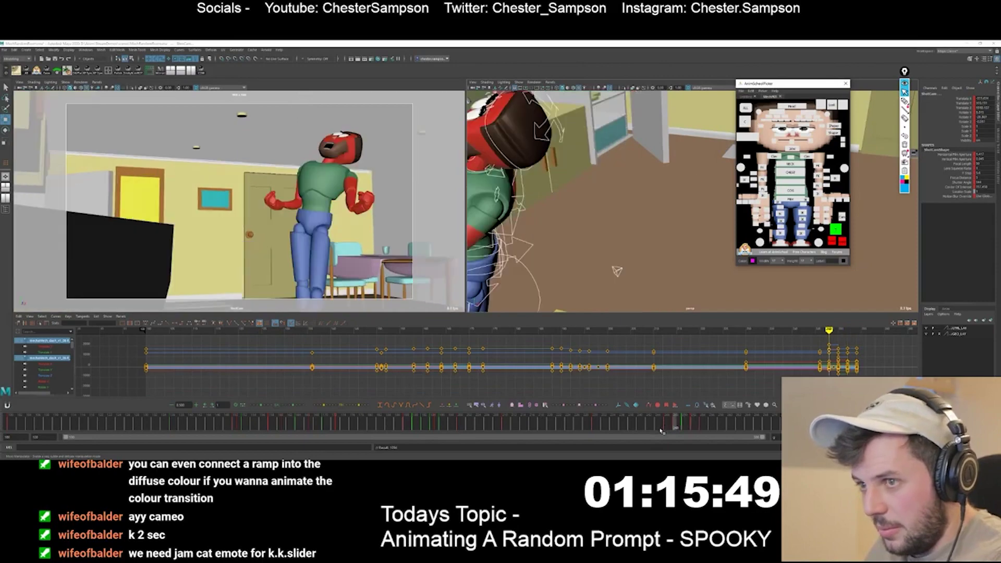
pyautogui.press(',')
pyautogui.moveTo(661, 430); pyautogui.dragTo(684, 425)
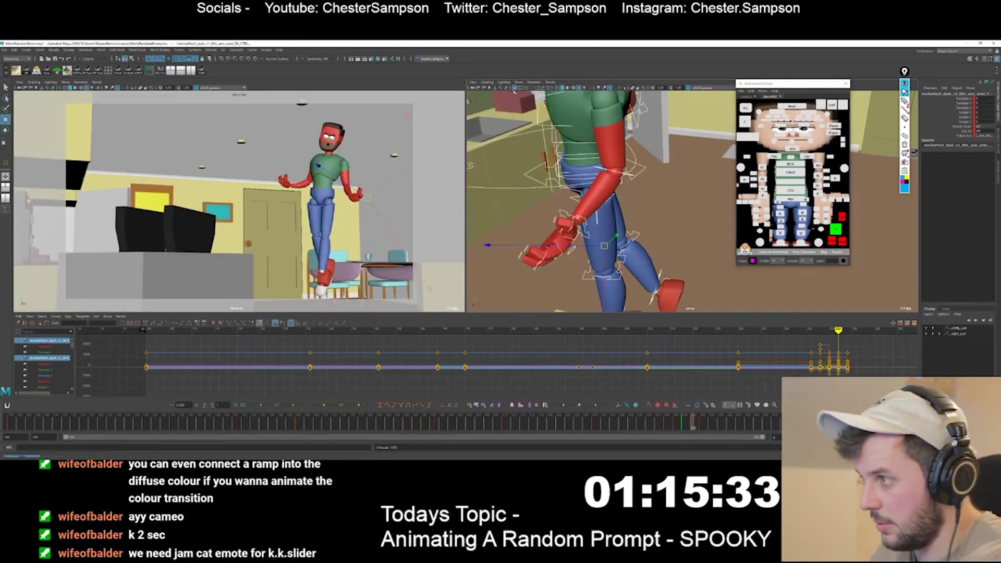
pyautogui.press(',')
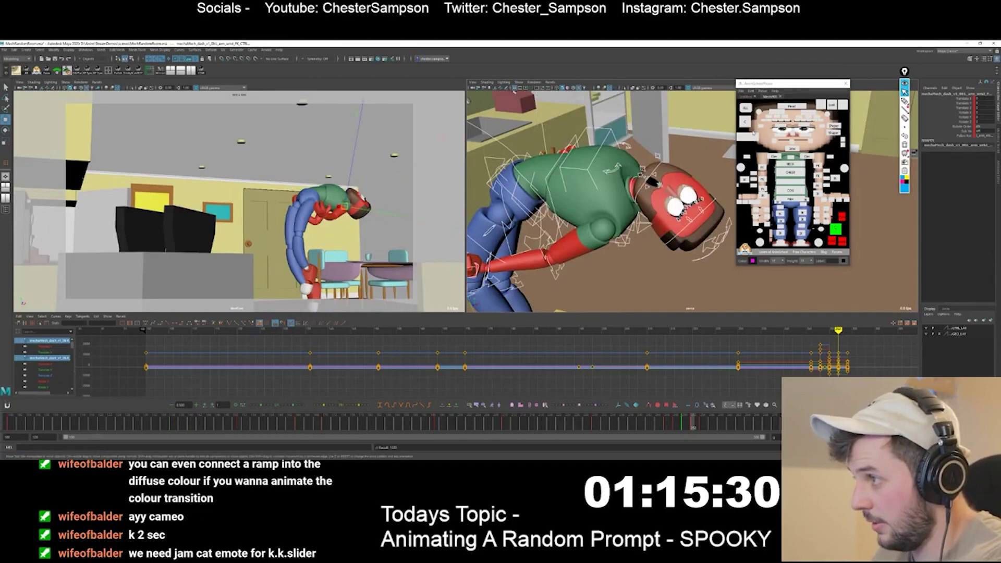
# Rotate the whole character upside down into a mid-air flip on the new key and shift him toward the dining table
pyautogui.click(790, 190)
pyautogui.press('e')
pyautogui.moveTo(215, 171); pyautogui.dragTo(310, 274)
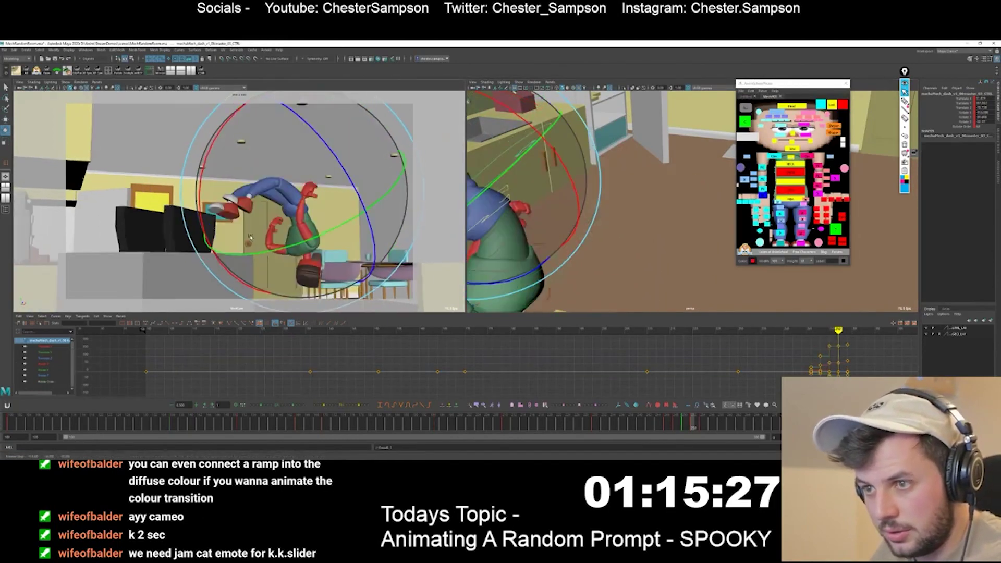
pyautogui.press('w')
pyautogui.moveTo(262, 220); pyautogui.dragTo(315, 220, button='middle')
pyautogui.press(',')
pyautogui.press('.')
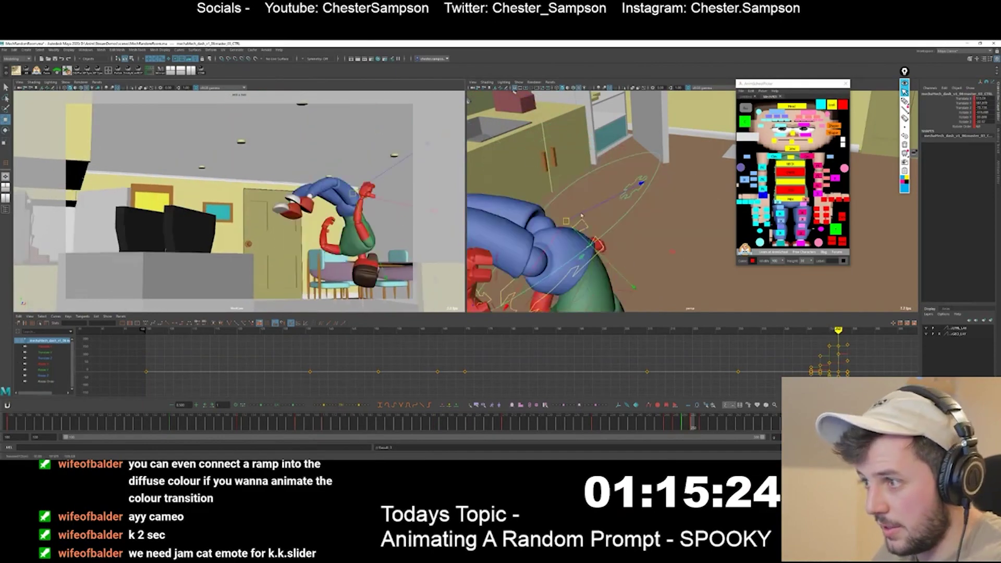
# Examine the upside-down flip from across the kitchen and compare it with the neighbouring keys
pyautogui.keyDown('alt'); pyautogui.moveTo(573, 294); pyautogui.dragTo(550, 298, button='right'); pyautogui.keyUp('alt')
pyautogui.keyDown('alt'); pyautogui.moveTo(550, 298); pyautogui.dragTo(605, 263); pyautogui.keyUp('alt')
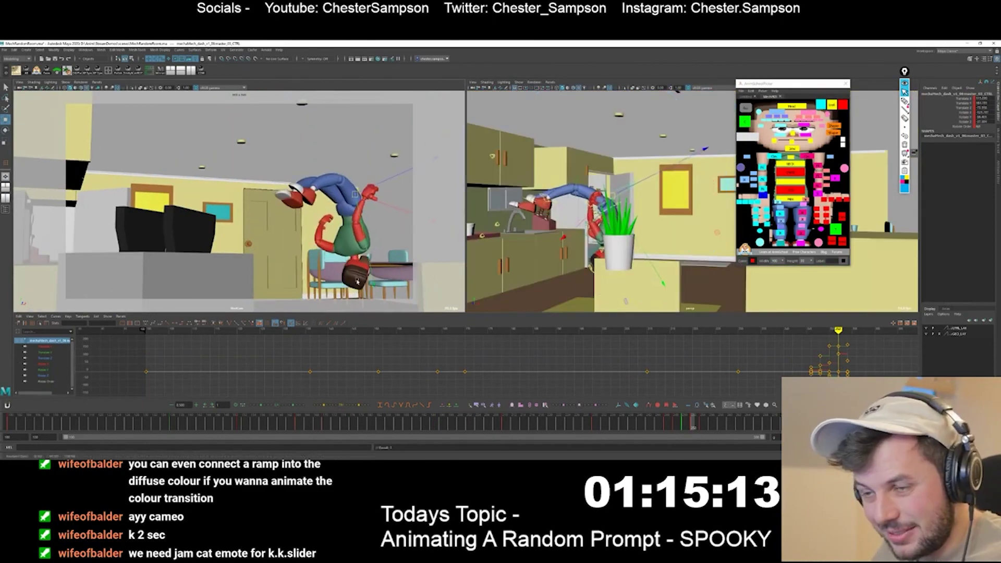
pyautogui.press(',')
pyautogui.press('.')
pyautogui.press(',')
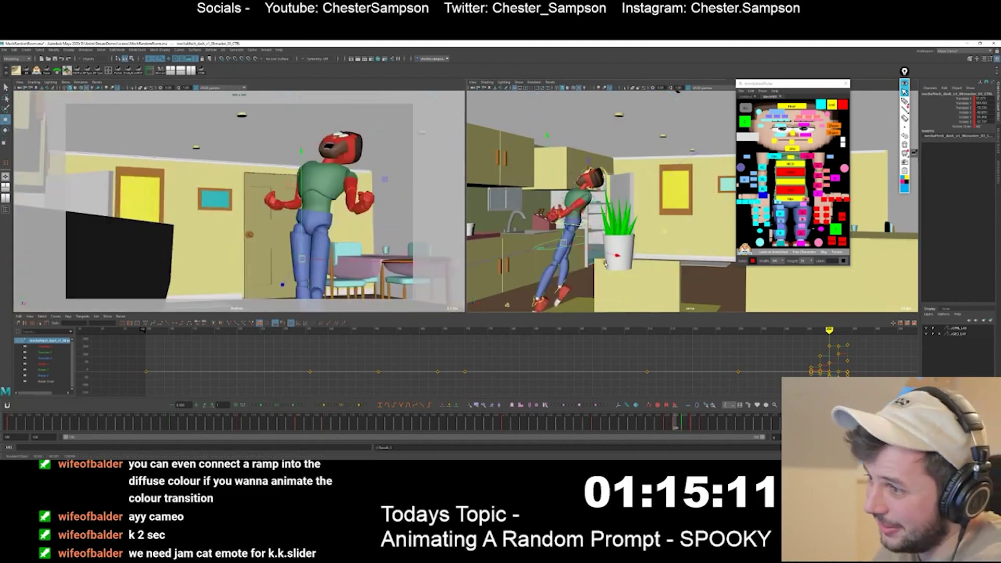
pyautogui.press('.')
pyautogui.press(',')
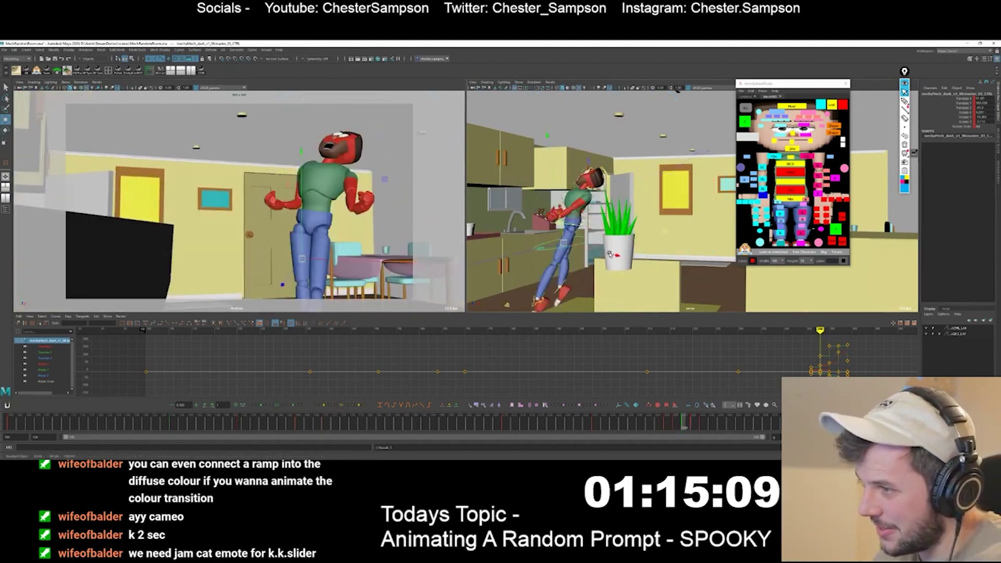
# Pose the legs and feet of the upside-down flip, checking the arched shape against the previous key
pyautogui.press('.')
pyautogui.moveTo(618, 257); pyautogui.dragTo(621, 256, button='middle')
pyautogui.press(',')
pyautogui.press('.')
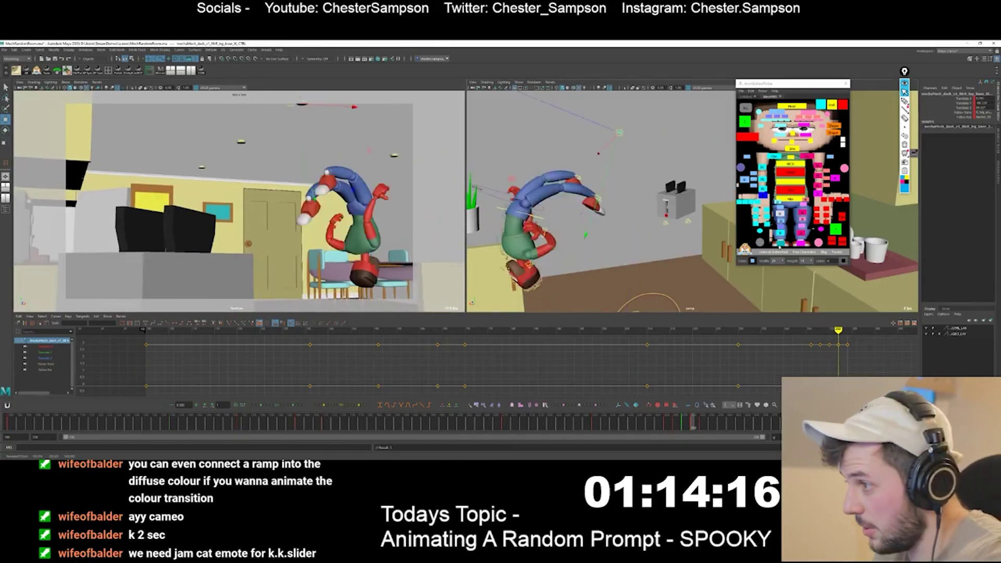
pyautogui.click(780, 245)
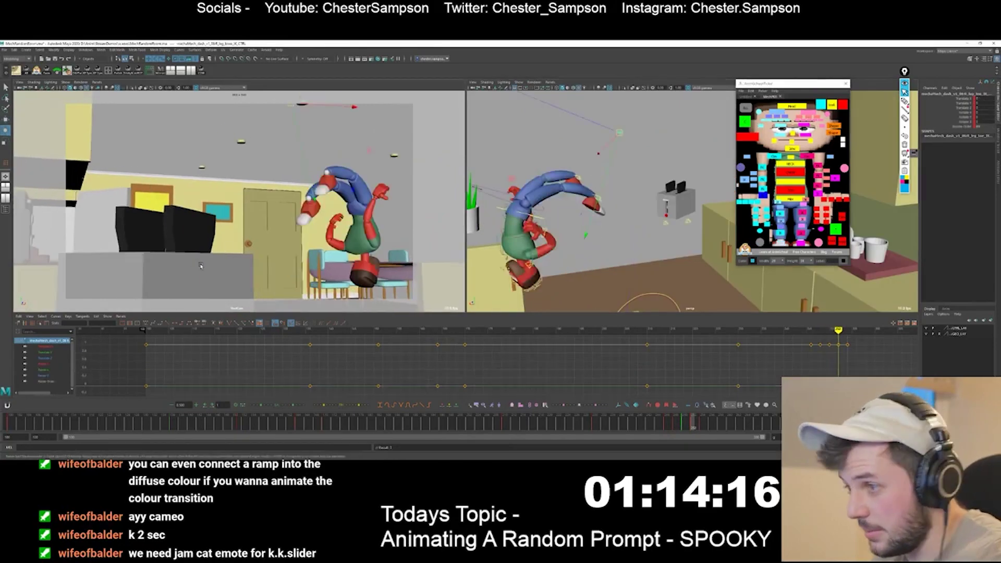
pyautogui.press('e')
pyautogui.moveTo(265, 267); pyautogui.dragTo(278, 288)
pyautogui.press(',')
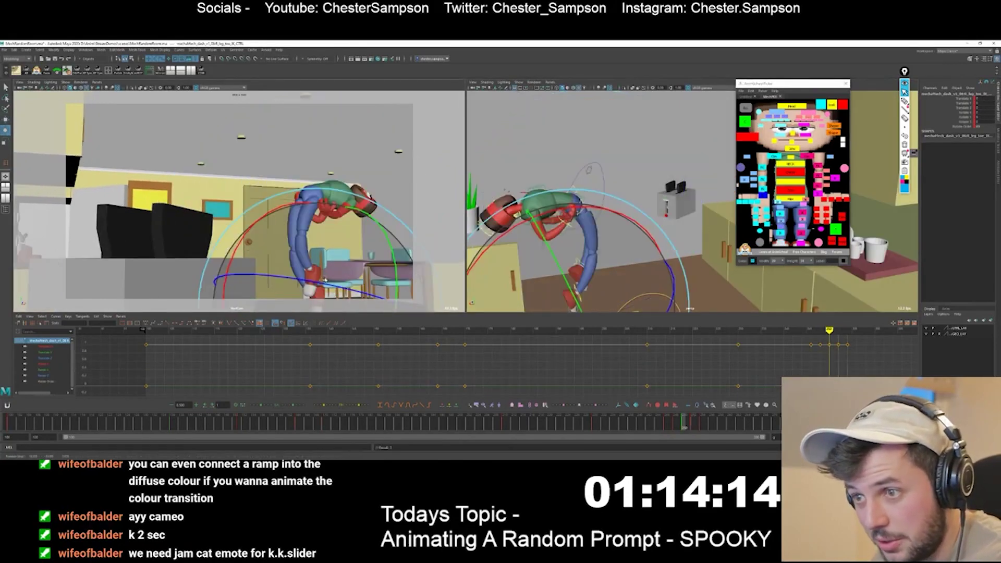
pyautogui.press('.')
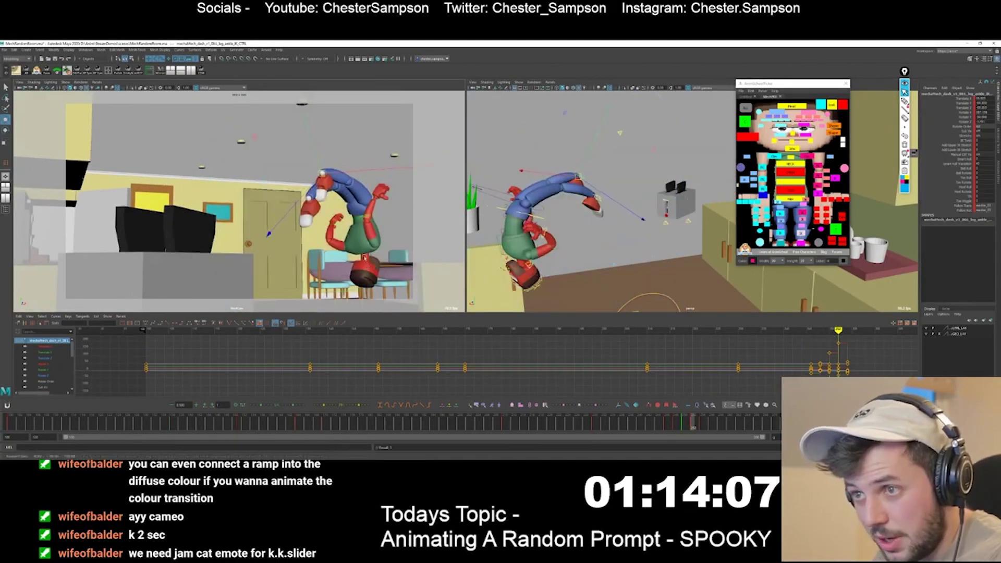
pyautogui.moveTo(337, 172); pyautogui.dragTo(338, 174)
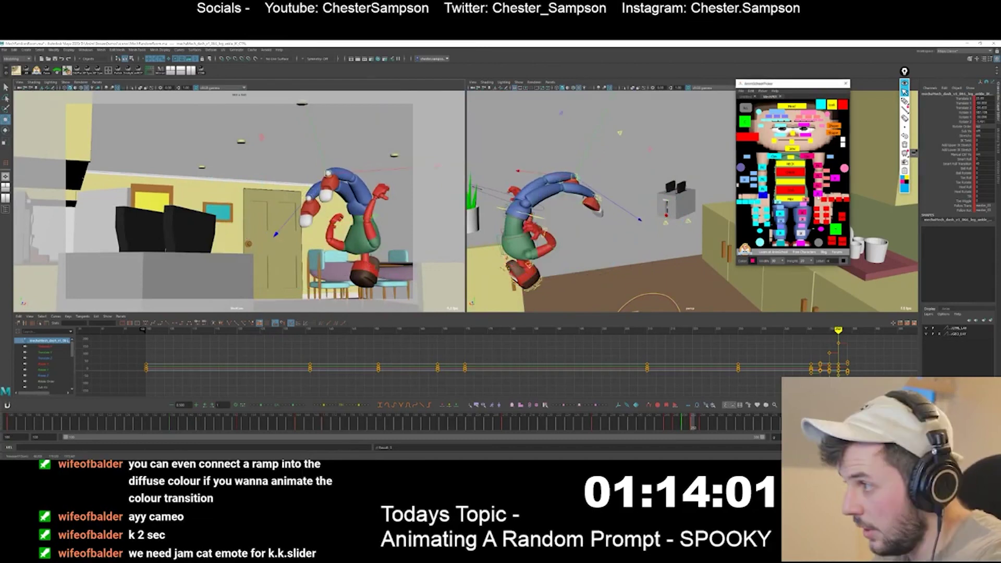
pyautogui.click(274, 263)
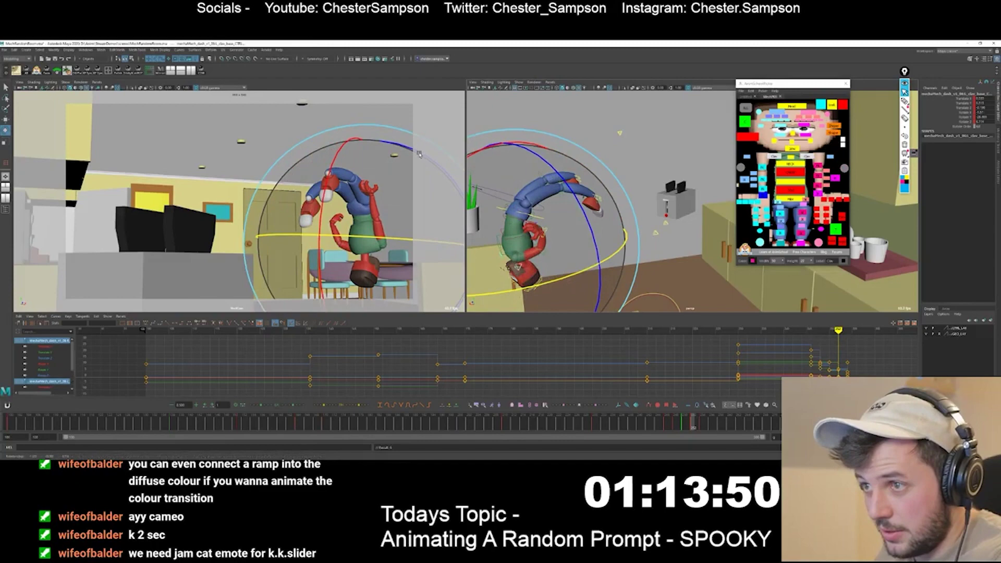
# Rotate both shoulders in the upside-down flip so the arms swing up toward the legs, comparing with the previous key
pyautogui.moveTo(419, 154); pyautogui.dragTo(400, 144)
pyautogui.press(',')
pyautogui.press('.')
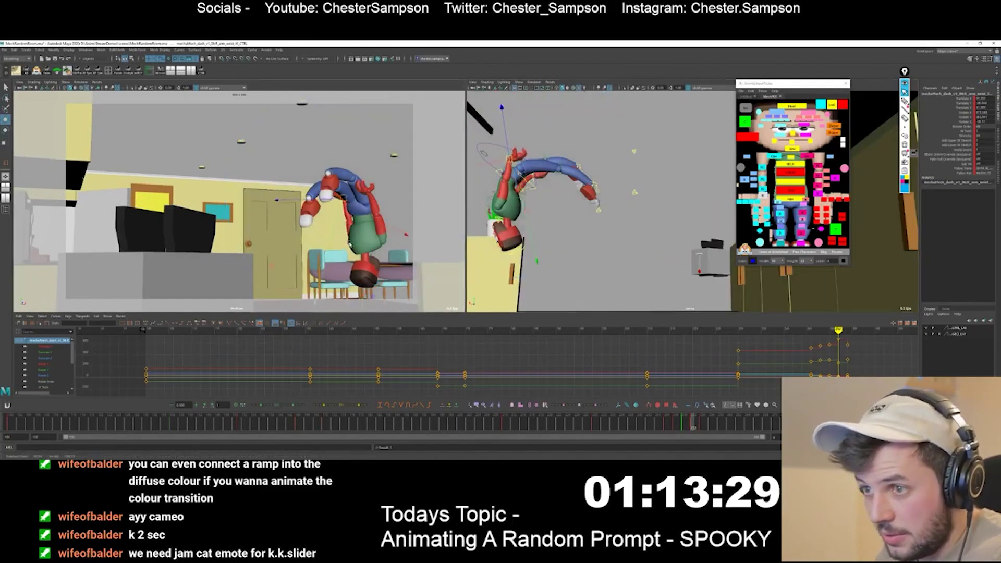
# Copy the upside-down pose to a new key slightly ahead and rotate the whole character further round the flip
pyautogui.click(693, 425)
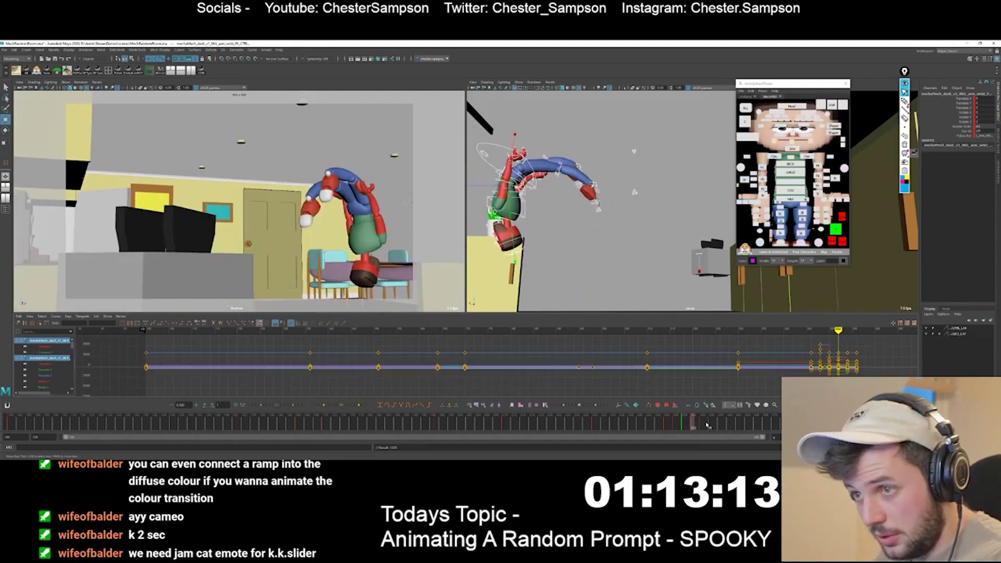
pyautogui.click(706, 425)
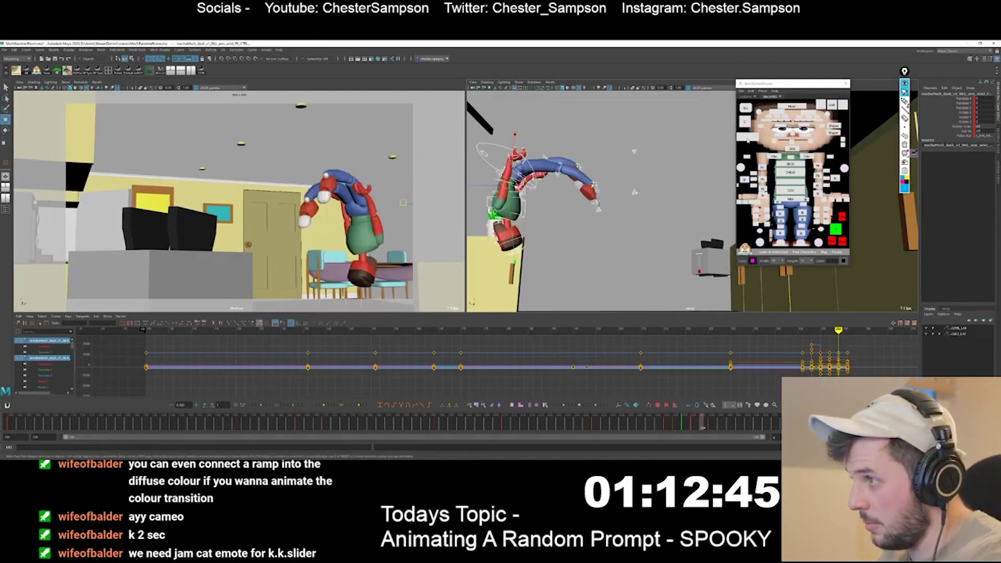
pyautogui.click(747, 139)
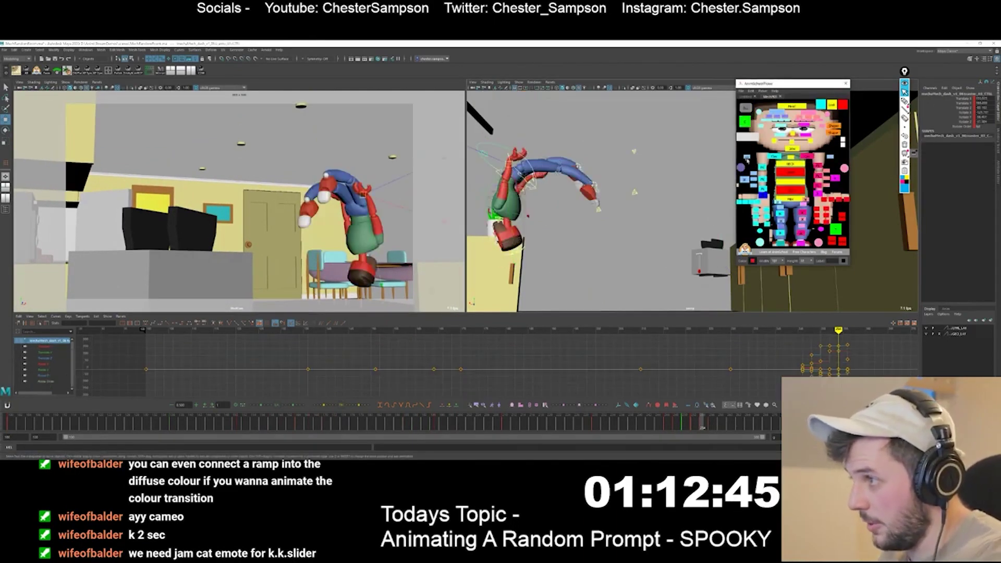
pyautogui.press('e')
pyautogui.press(',')
pyautogui.press('.')
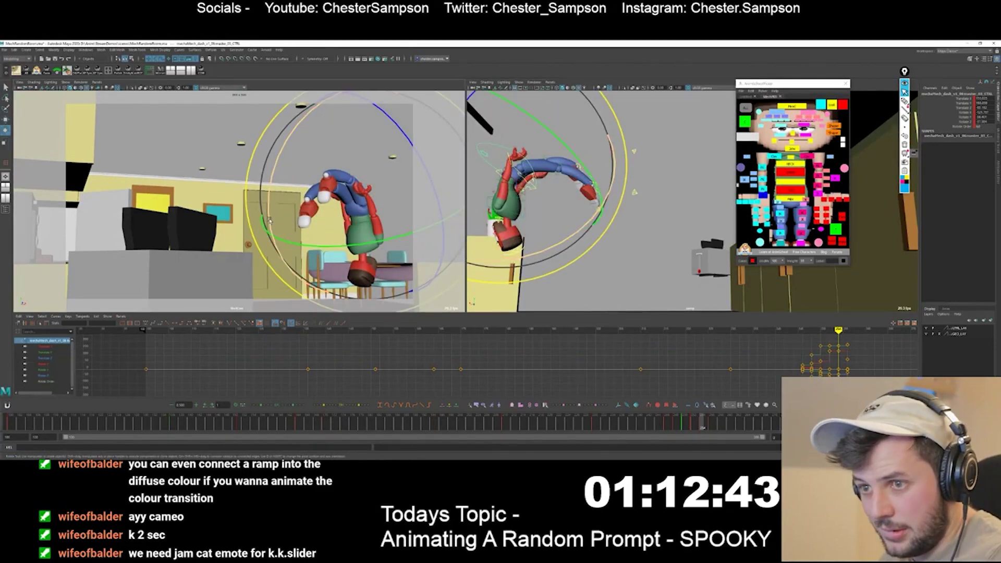
pyautogui.moveTo(270, 220); pyautogui.dragTo(366, 253)
pyautogui.press('w')
pyautogui.press('e')
pyautogui.press('w')
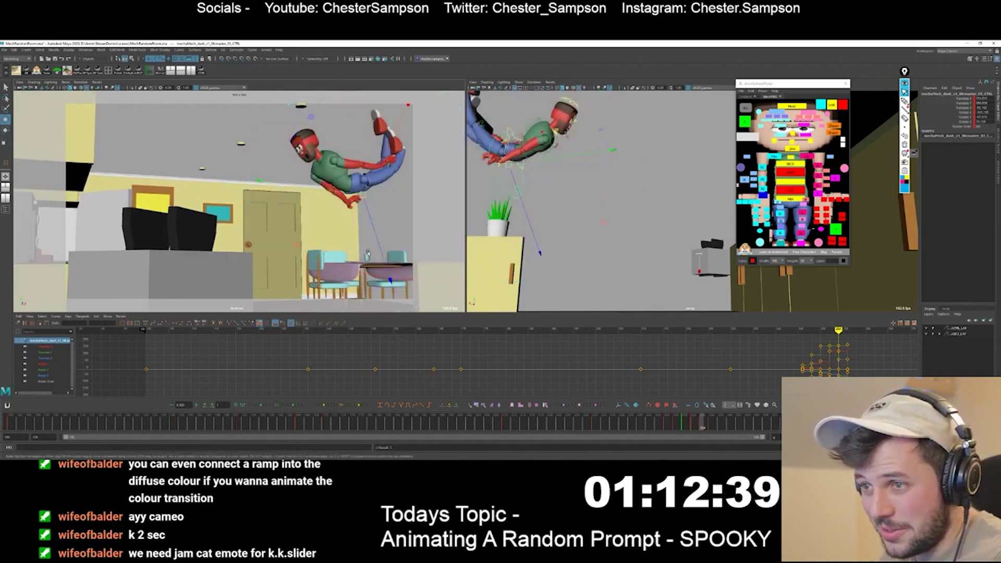
# Lower the whole character in front of the dining table and angle him head-first with his legs up behind him
pyautogui.hotkey('alt', 'v')
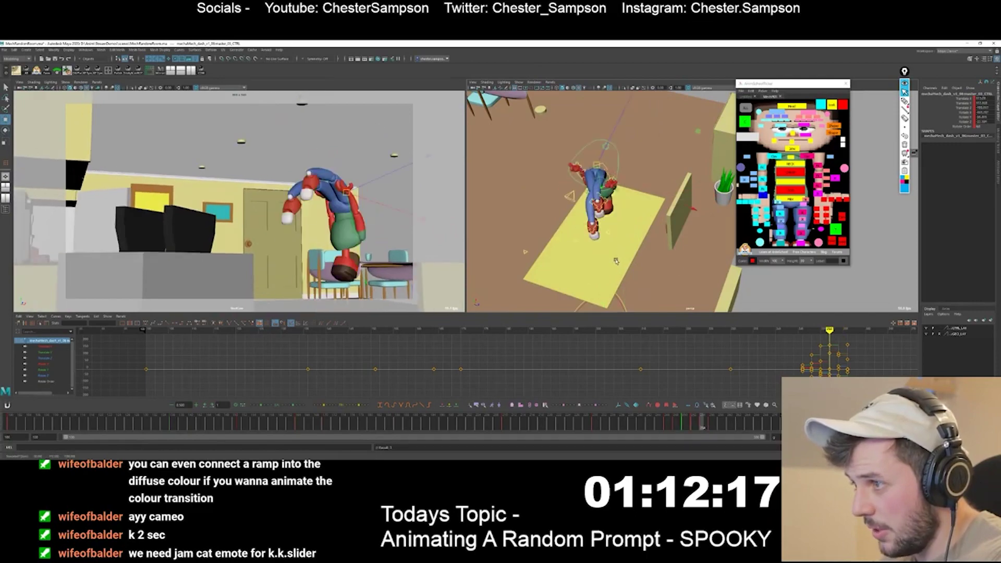
pyautogui.press('e')
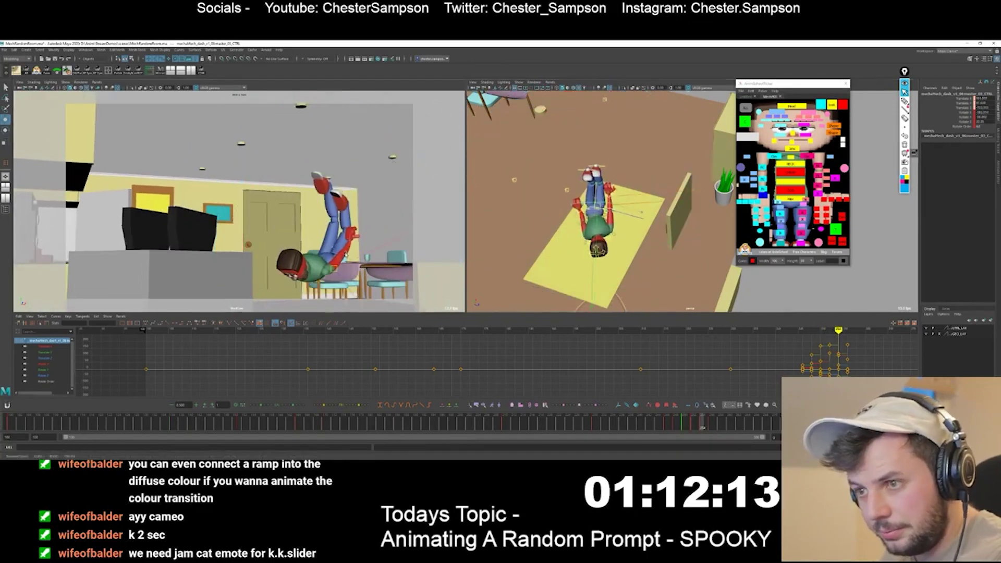
pyautogui.click(343, 255)
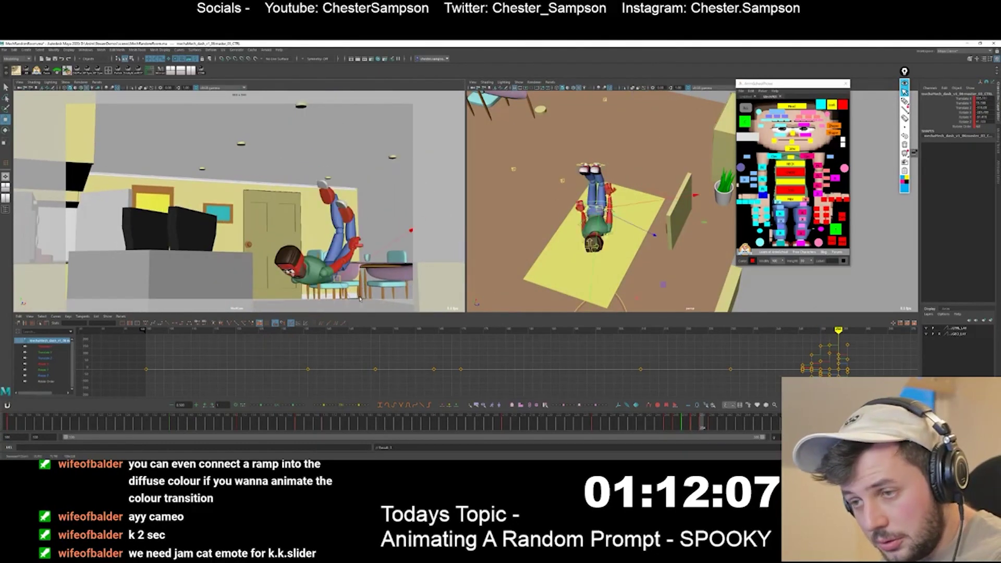
# Rotate the head up toward the camera and pull both hands back alongside the legs in the head-first pose
pyautogui.click(334, 300)
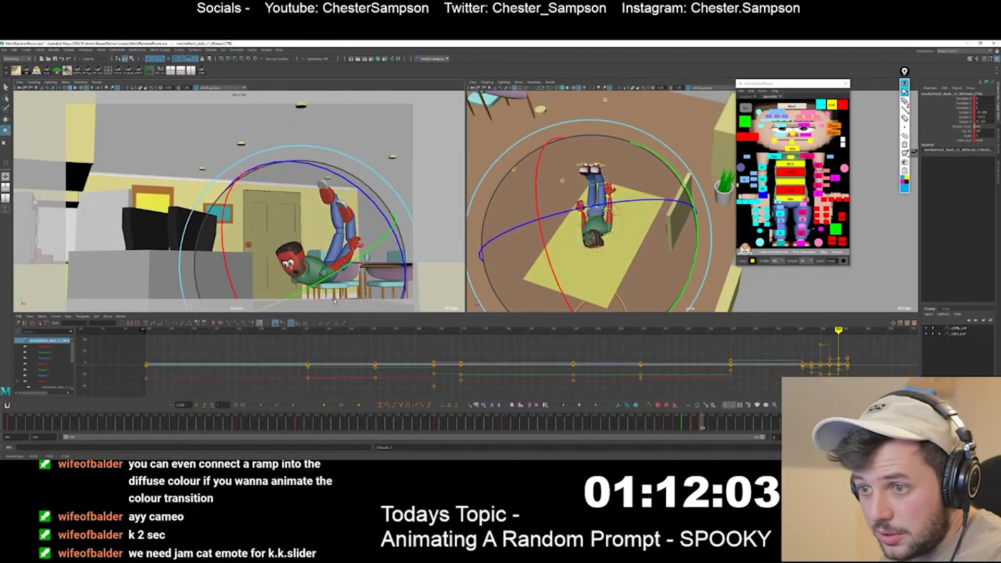
pyautogui.moveTo(334, 301); pyautogui.dragTo(281, 235)
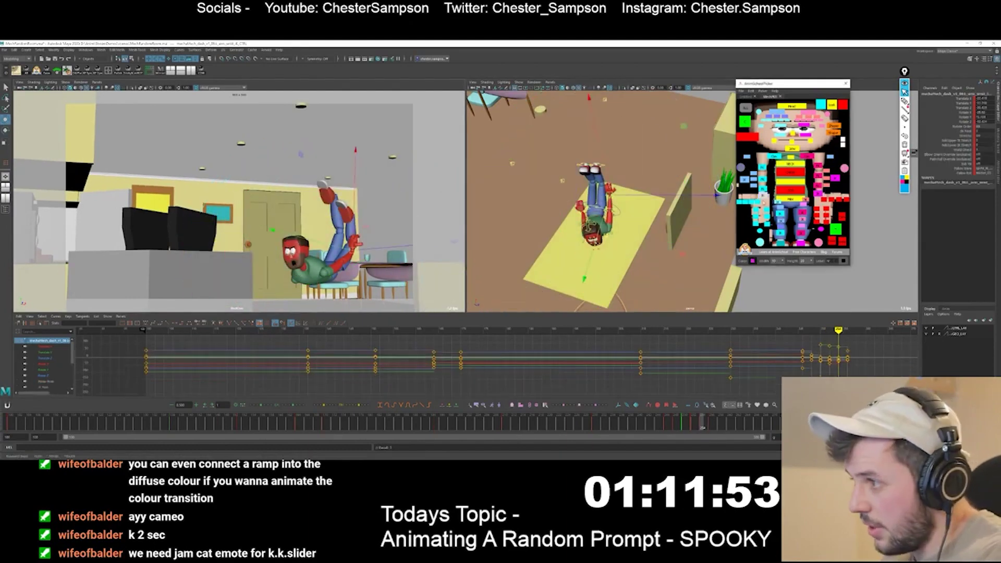
pyautogui.click(379, 240)
pyautogui.click(334, 254)
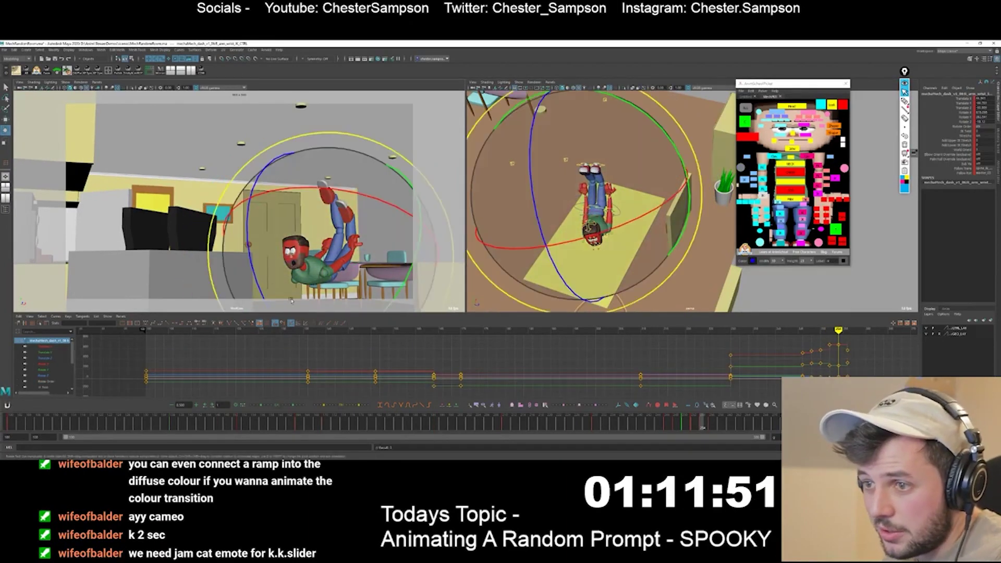
pyautogui.click(299, 298)
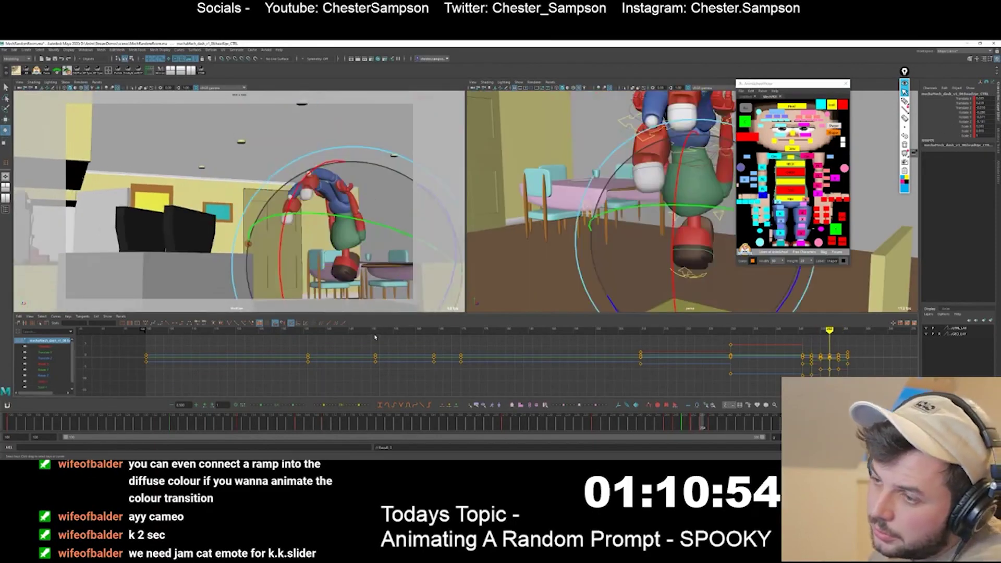
# Play back the flip keys to review how the character rotates through the air
pyautogui.press('.')
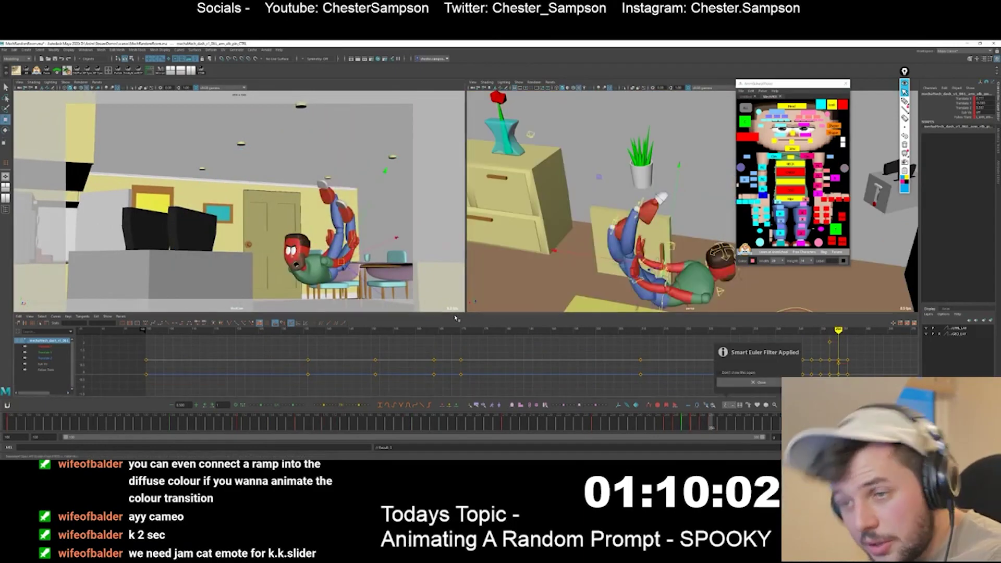
pyautogui.hotkey('alt', 'v')
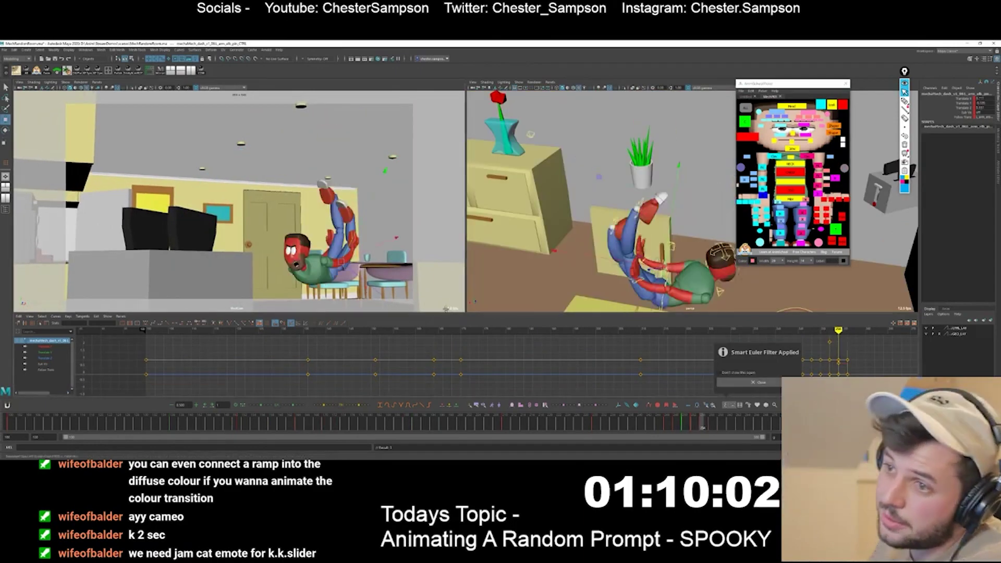
pyautogui.hotkey('alt', 'v')
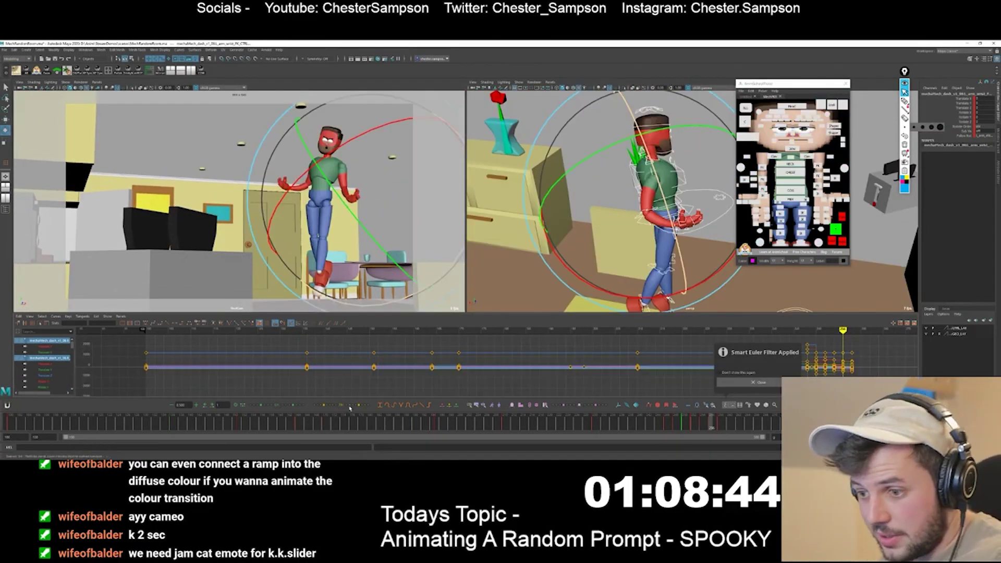
# Tilt the upright character on the next key so his legs trail behind, adjust his face, and compare with the flip
pyautogui.hotkey('alt', 'v')
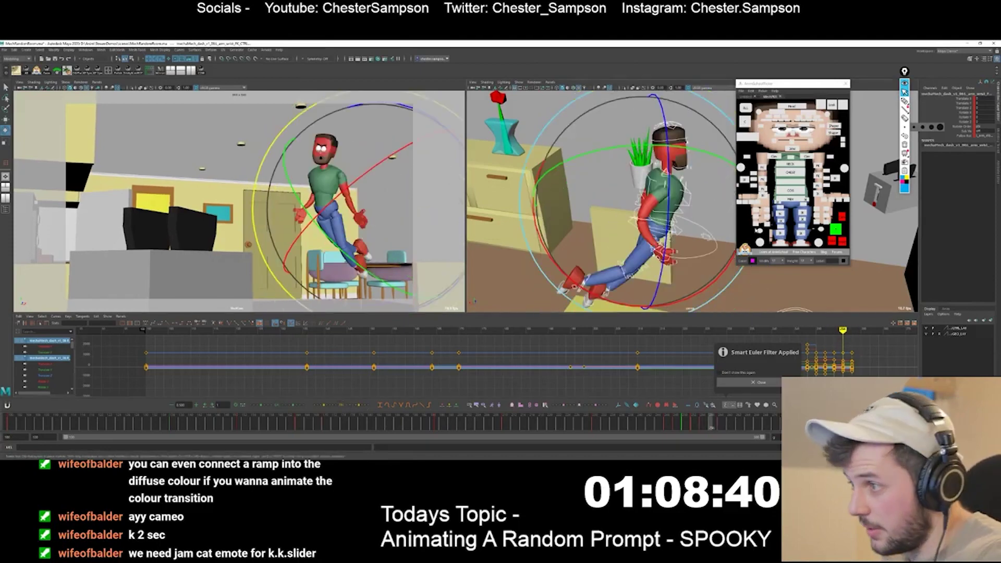
pyautogui.click(658, 237)
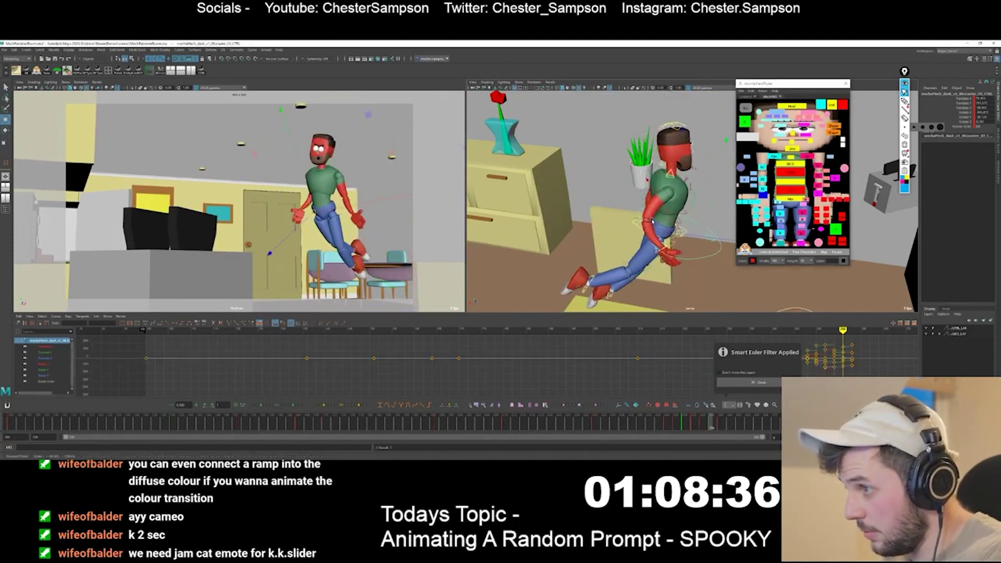
pyautogui.click(768, 106)
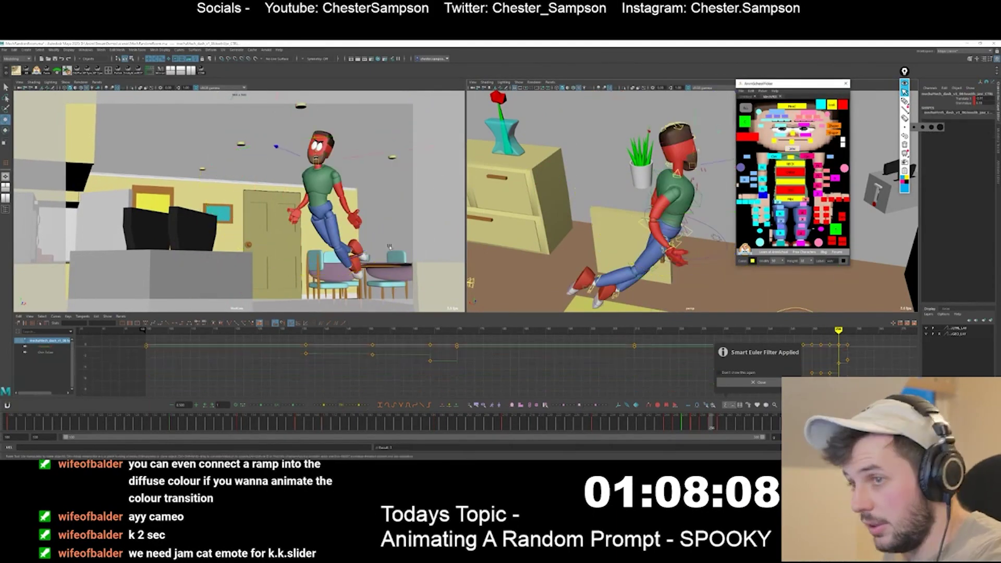
pyautogui.press('.')
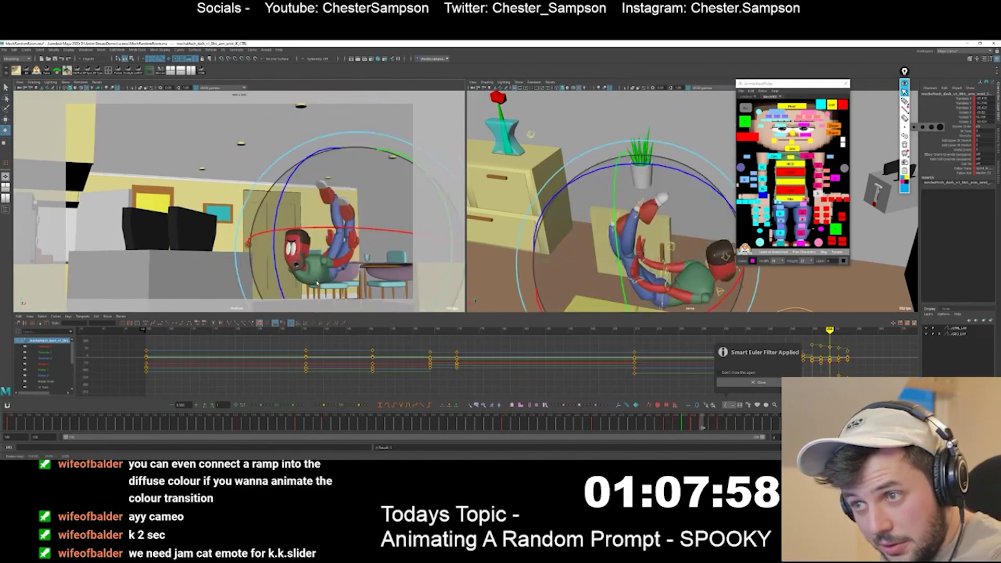
pyautogui.press('.')
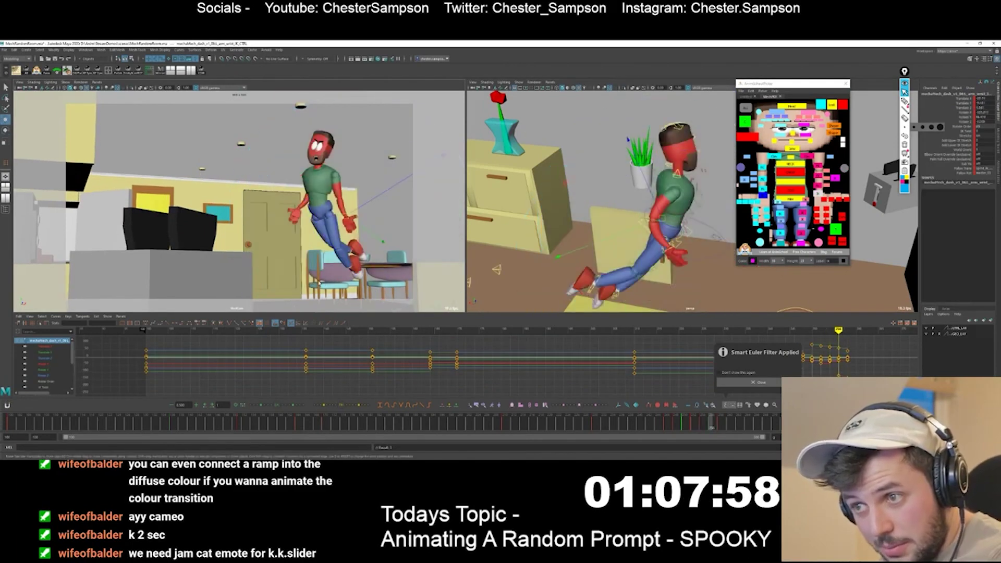
# Bring both arms down to the sides of the upright airborne pose and rotate the hands
pyautogui.press('e')
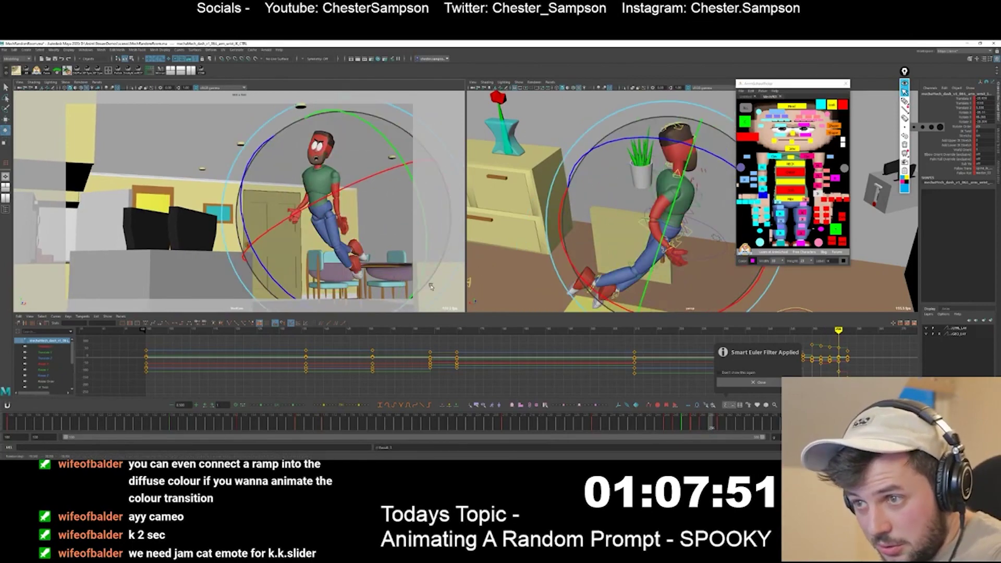
pyautogui.click(763, 196)
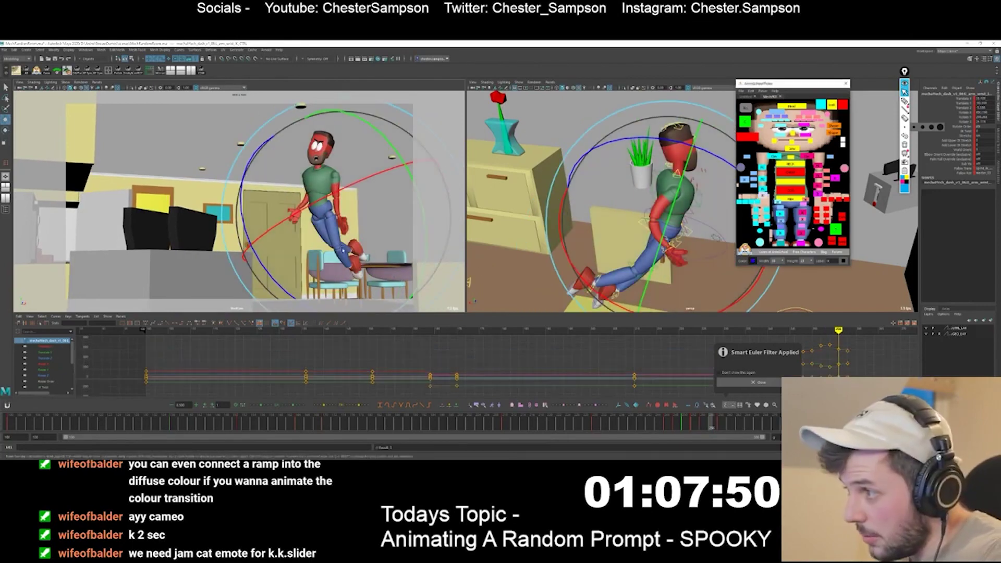
pyautogui.press('w')
pyautogui.press('e')
pyautogui.moveTo(322, 250); pyautogui.dragTo(273, 277)
pyautogui.press('.')
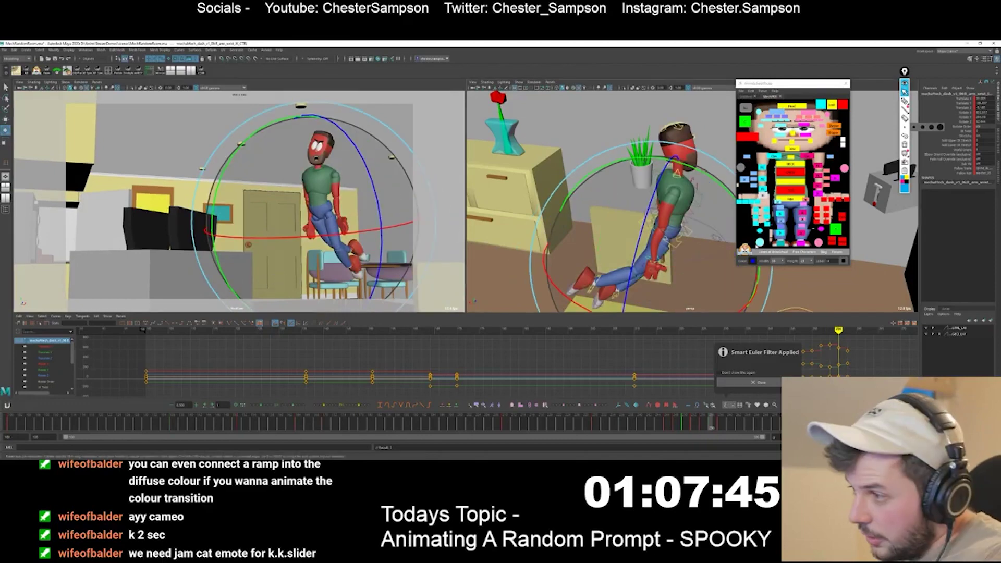
# Kick one leg up behind the airborne character and rotate its foot to trail backward
pyautogui.click(339, 271)
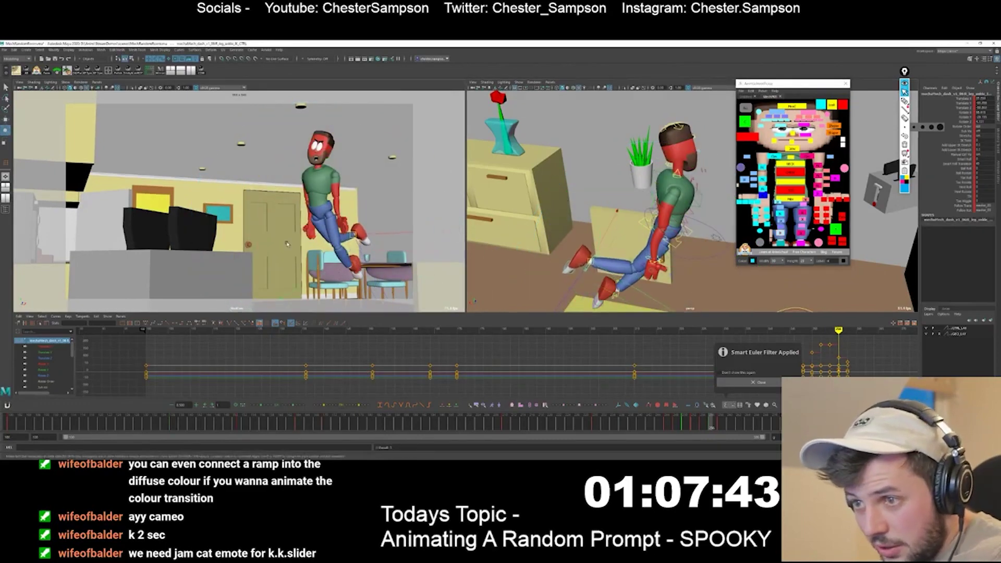
pyautogui.press('e')
pyautogui.moveTo(287, 243); pyautogui.dragTo(290, 278)
pyautogui.press('.')
pyautogui.press('.')
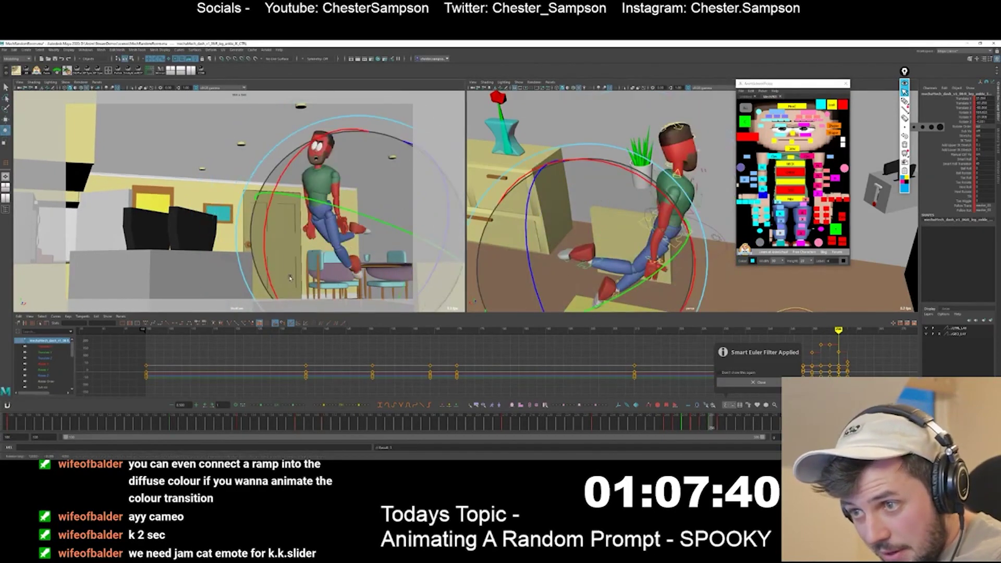
pyautogui.press('w')
pyautogui.press('.')
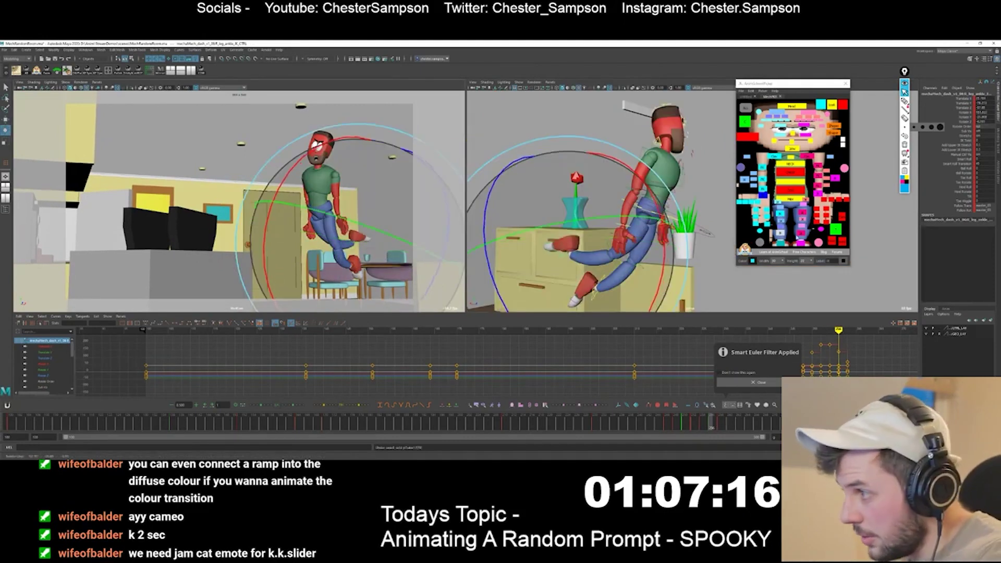
# Play back the jump to review the airborne pose with the trailing leg
pyautogui.click(796, 238)
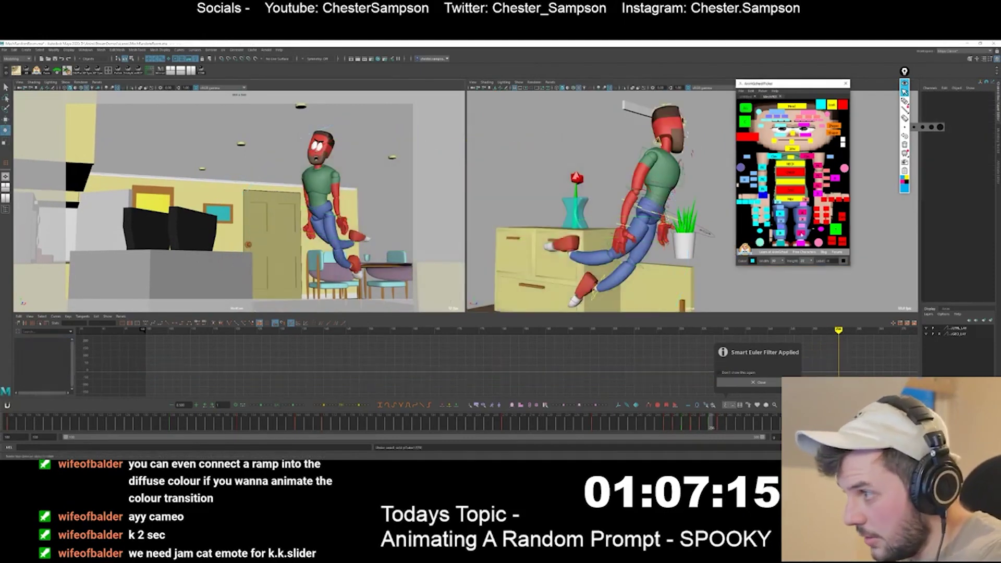
pyautogui.click(363, 250)
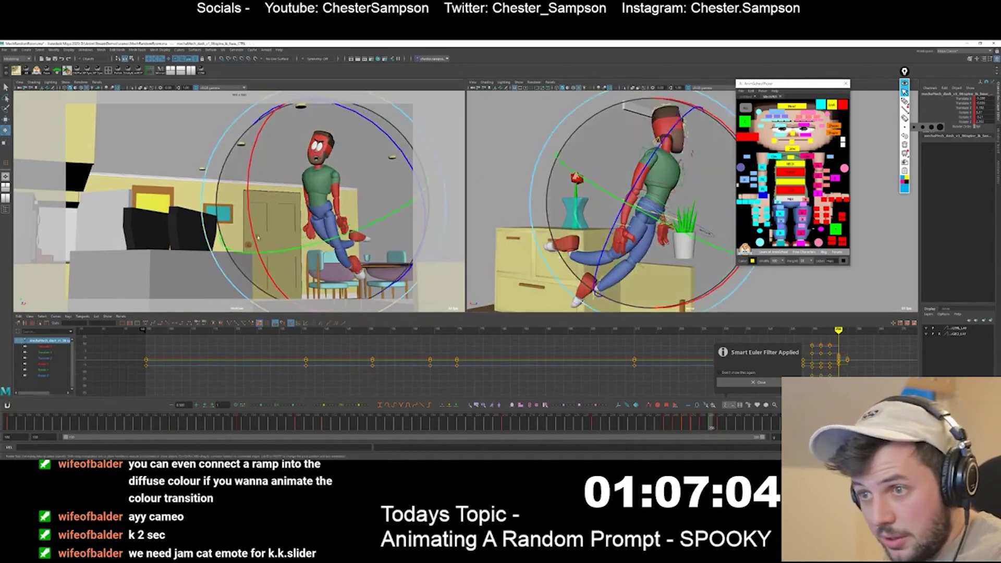
pyautogui.hotkey('alt', 'v')
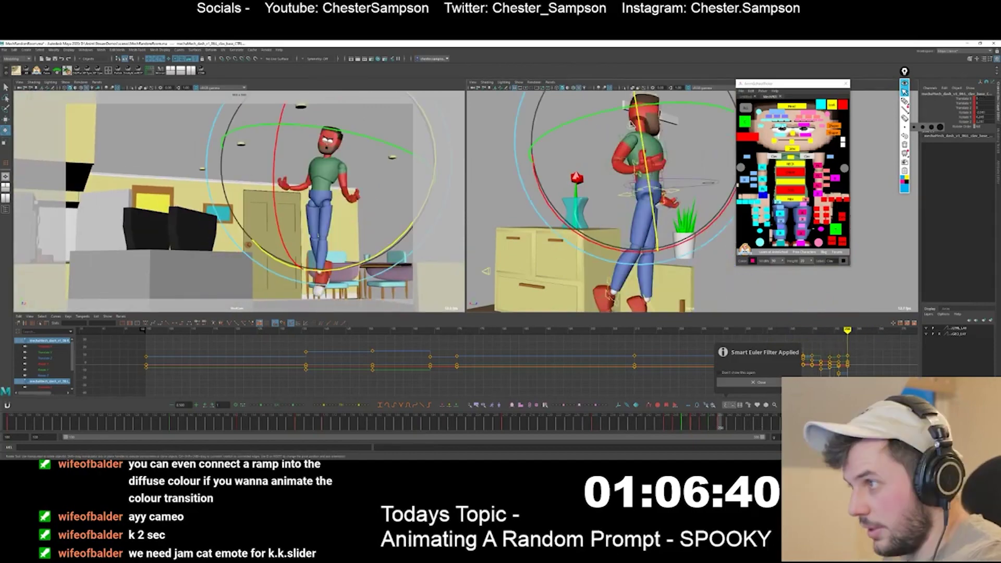
# Insert an in-between pose for all controls between the trailing-legs pose and the arms-out pose, and compare it with its neighbours
pyautogui.click(718, 429)
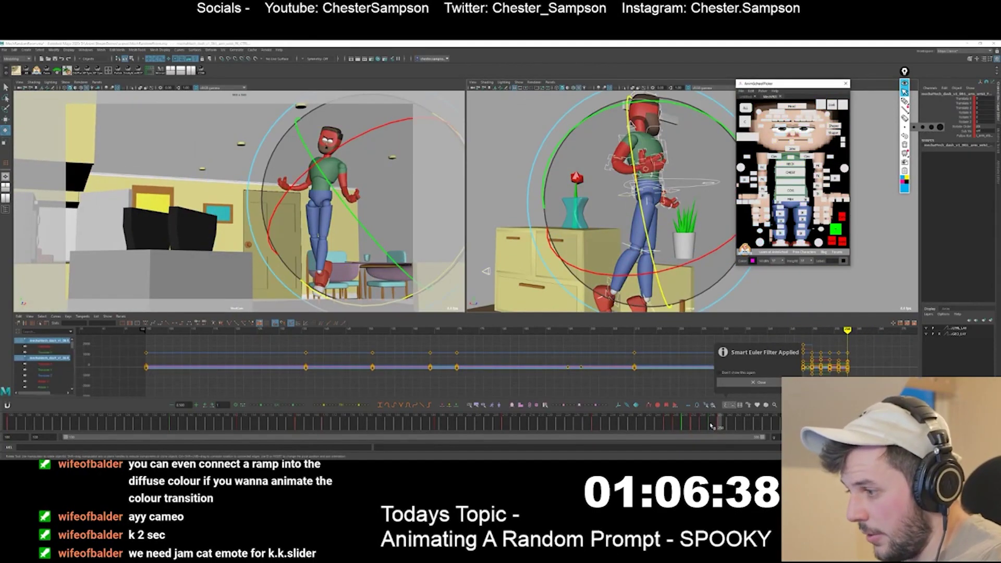
pyautogui.moveTo(711, 426); pyautogui.dragTo(717, 426)
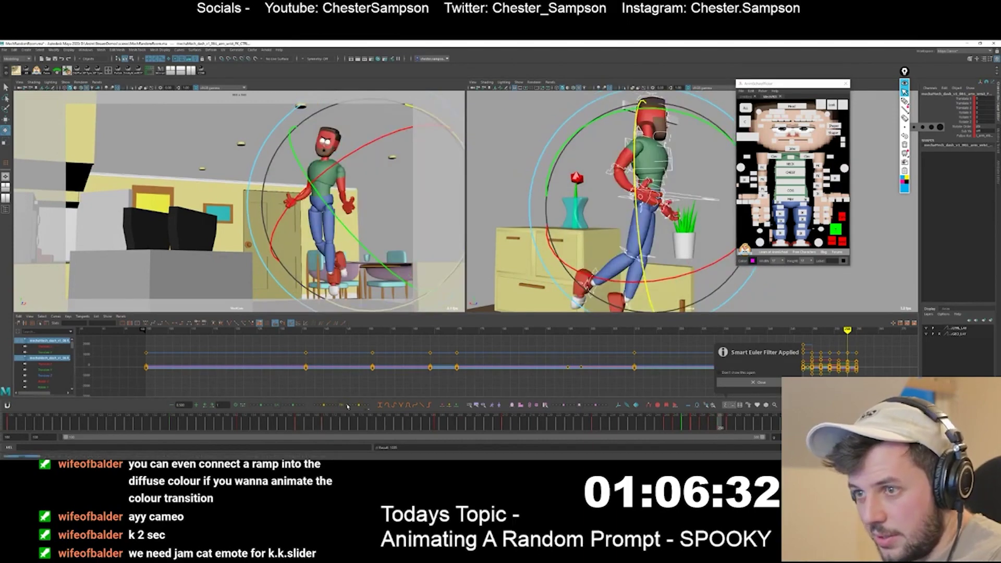
pyautogui.press('.')
pyautogui.press(',')
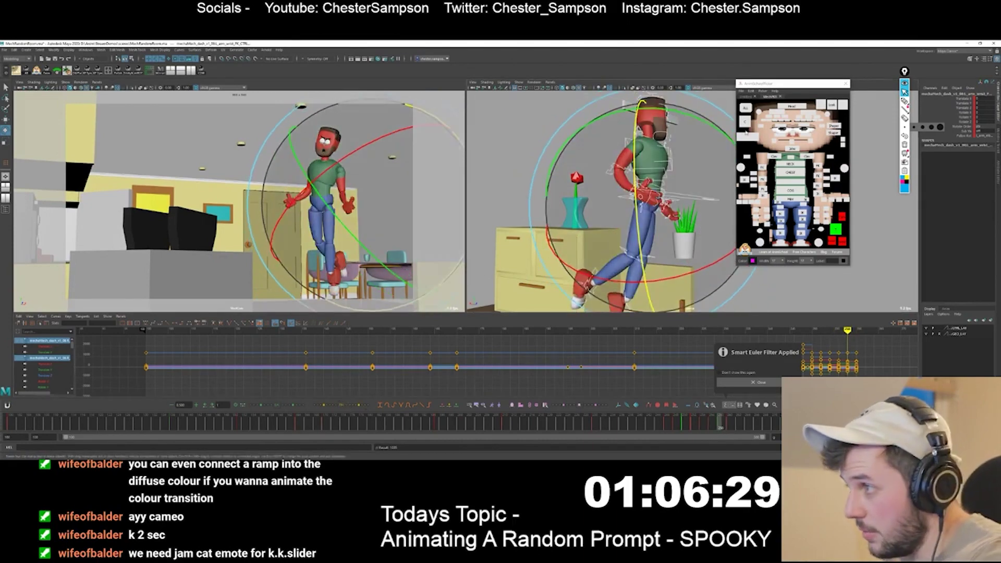
# Shift the whole body slightly on the in-between pose, comparing neighbouring keys to smooth its path through the air
pyautogui.click(747, 136)
pyautogui.press('w')
pyautogui.press(',')
pyautogui.press('.')
pyautogui.moveTo(341, 258); pyautogui.dragTo(338, 254, button='middle')
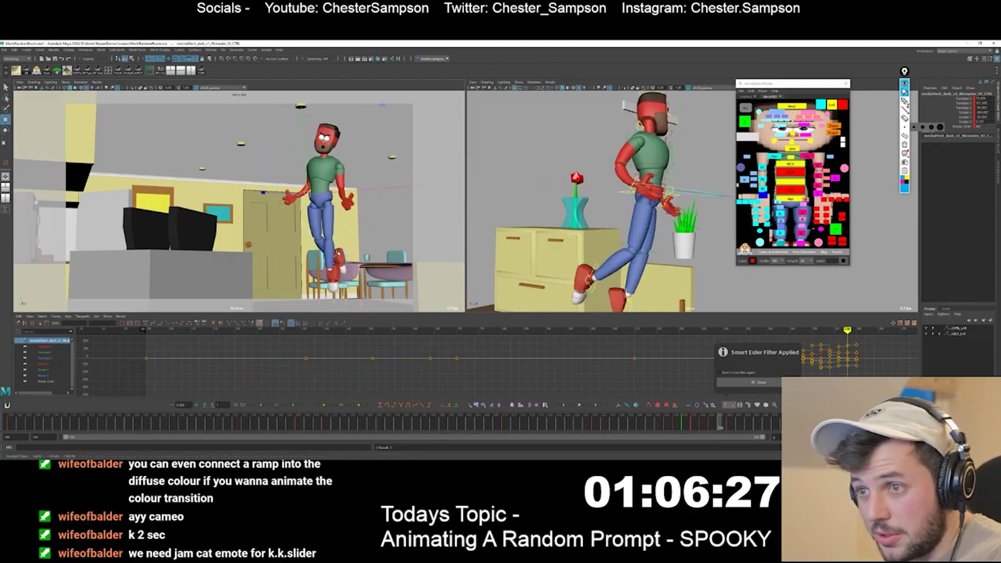
pyautogui.press(',')
pyautogui.press('.')
pyautogui.press('.')
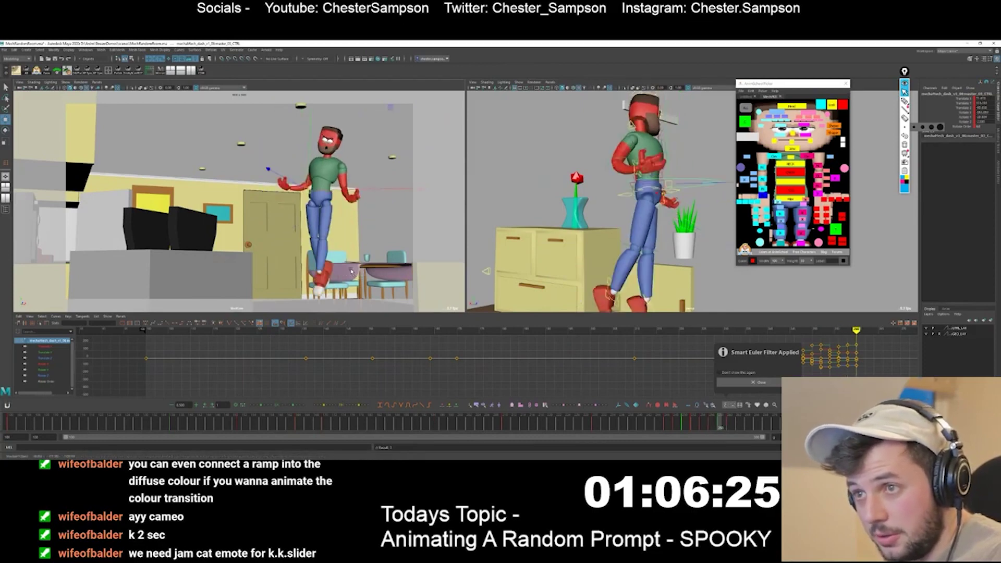
pyautogui.press(',')
pyautogui.press(',')
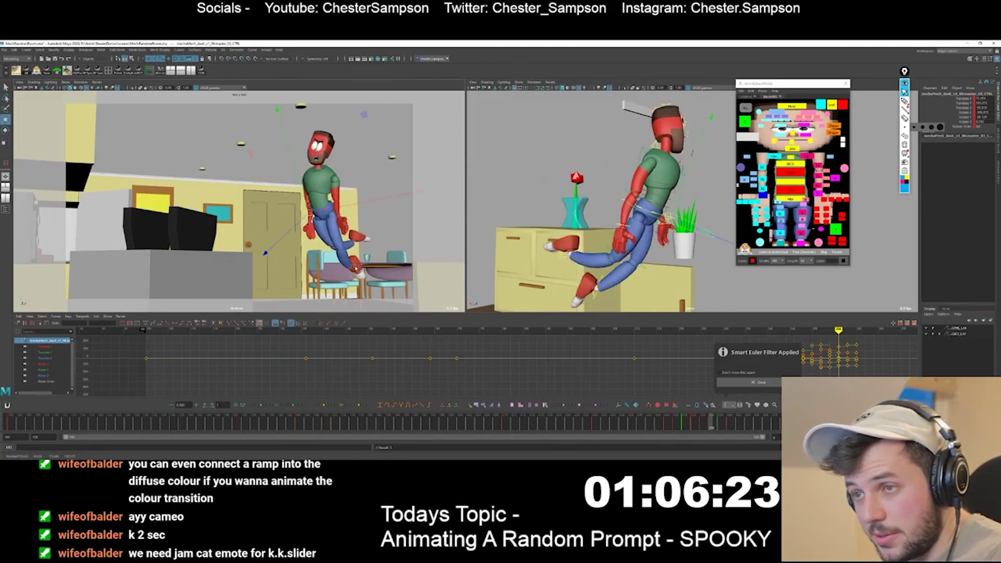
pyautogui.press('.')
pyautogui.press(',')
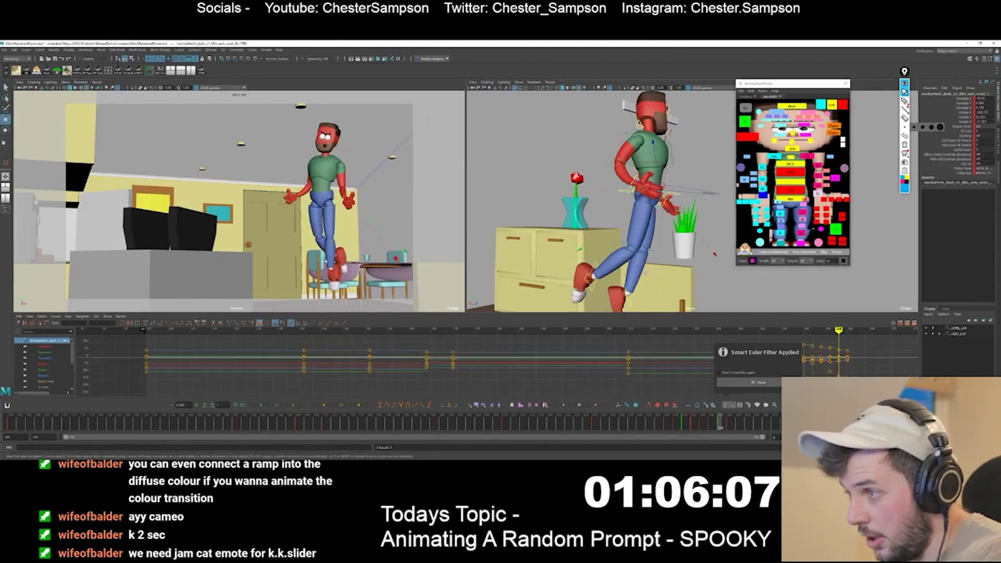
# Raise one hand in front of the torso on the in-between pose and rotate its wrist
pyautogui.press(',')
pyautogui.press('.')
pyautogui.press(',')
pyautogui.press('e')
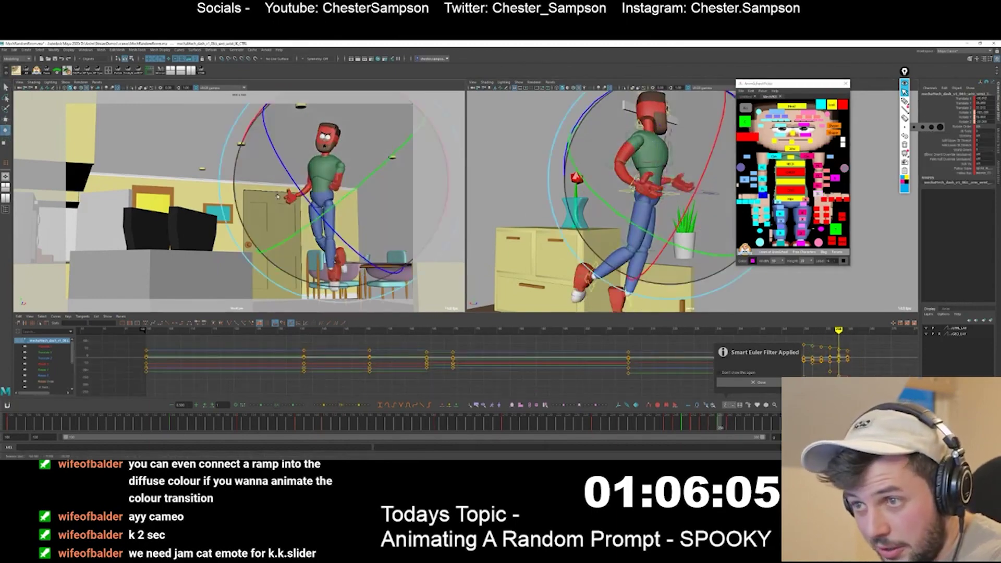
pyautogui.press('.')
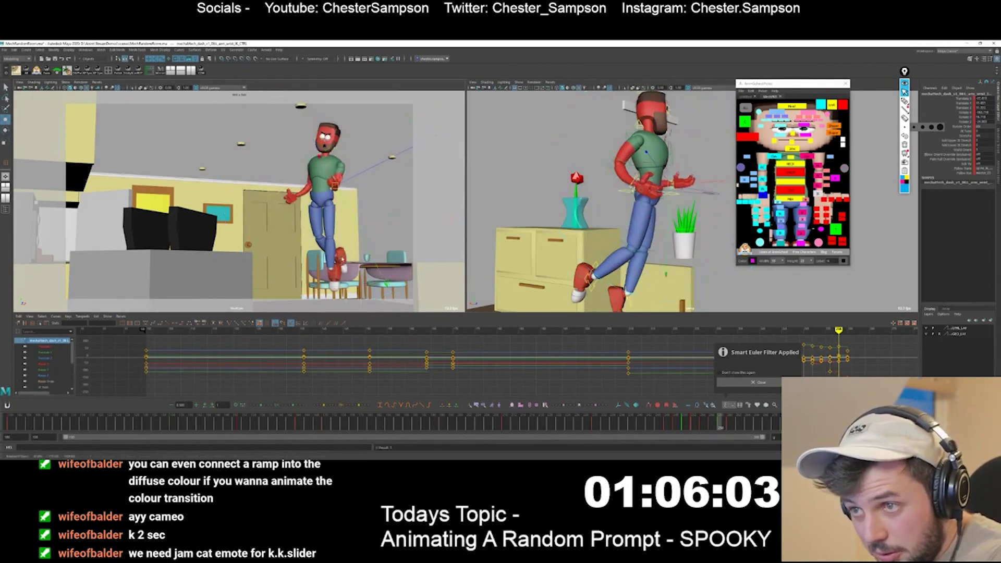
# Move the raised arm's elbow control outward and compare the arm with the neighbouring keys
pyautogui.click(363, 225)
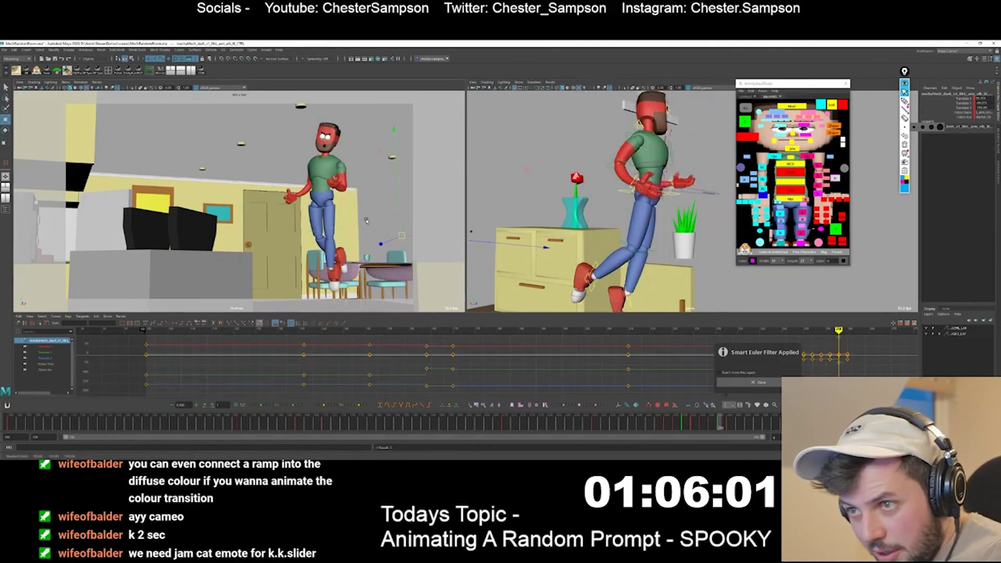
pyautogui.moveTo(366, 221); pyautogui.dragTo(391, 221, button='middle')
pyautogui.press(',')
pyautogui.press('.')
pyautogui.press('.')
pyautogui.press(',')
# Bring the opposite hand in front of the torso and curl the fingers of both hands into fists
pyautogui.click(762, 196)
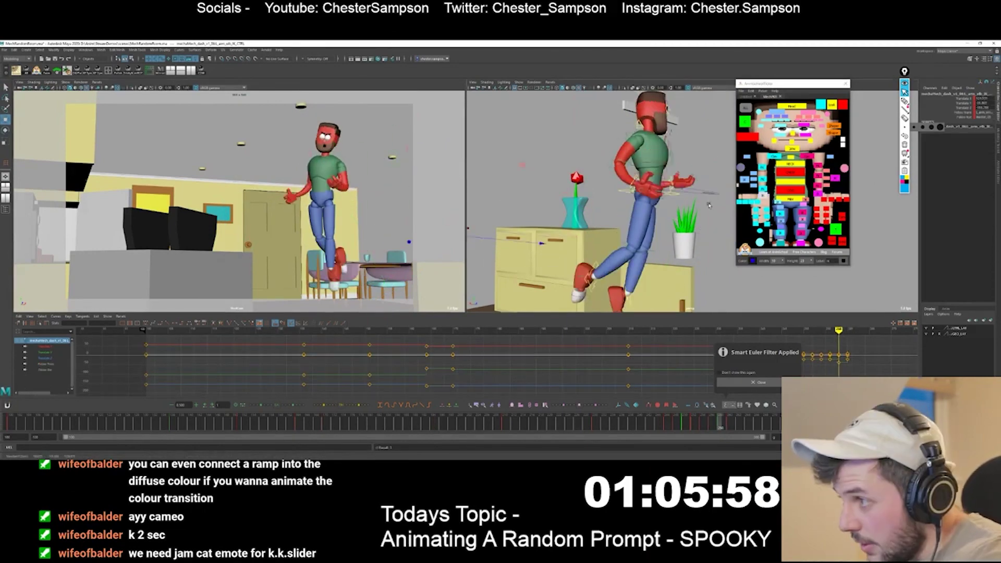
pyautogui.press(',')
pyautogui.press(',')
pyautogui.press('.')
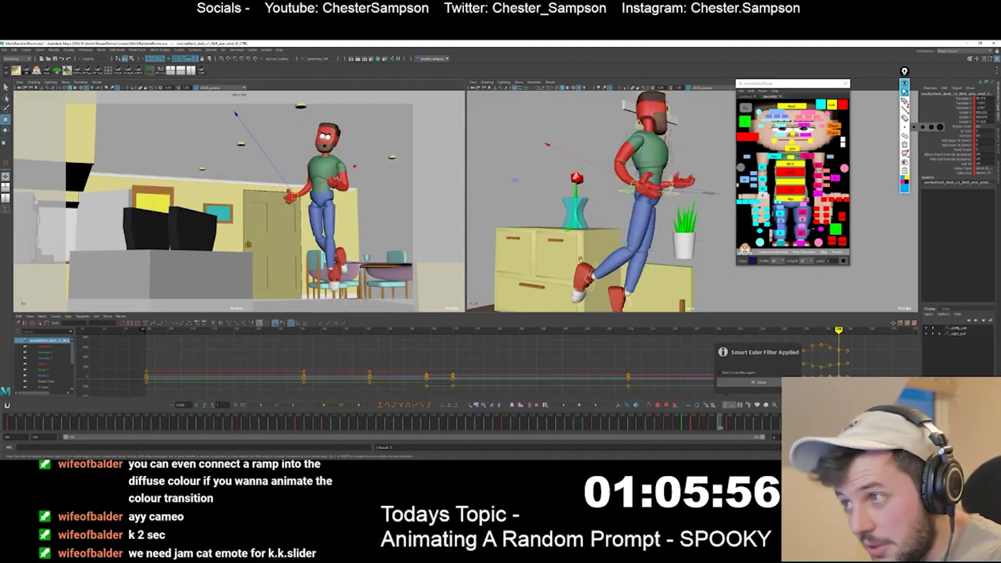
pyautogui.moveTo(653, 232); pyautogui.dragTo(673, 230, button='middle')
pyautogui.press('e')
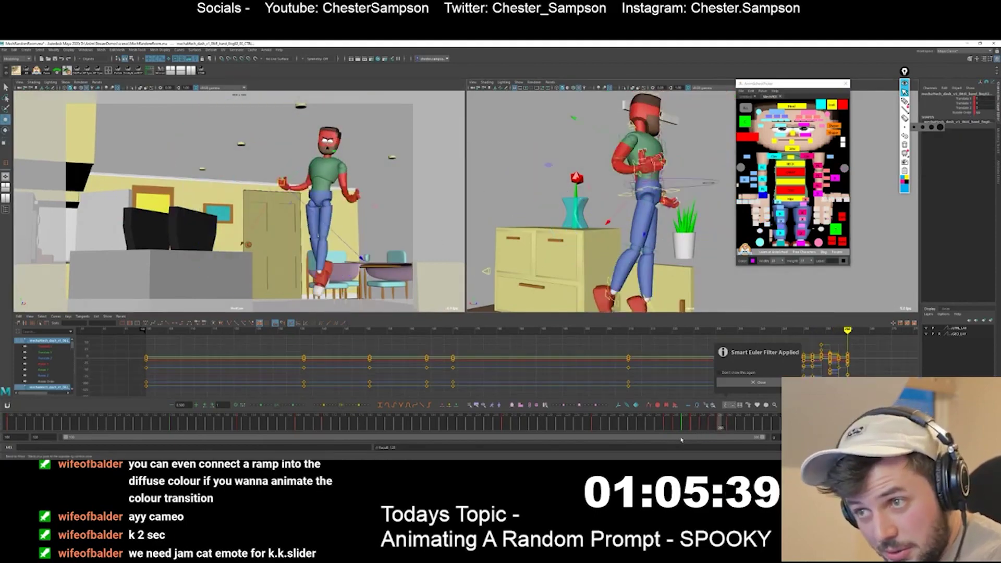
# Raise the opposite fist to chest height and rotate its wrist, checking it against the neighbouring keys
pyautogui.press(',')
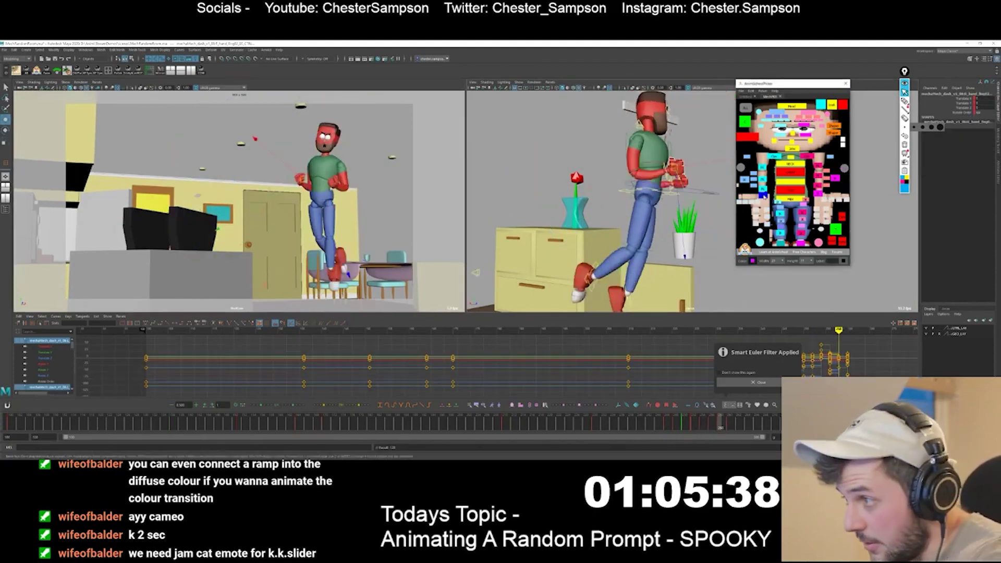
pyautogui.press(',')
pyautogui.press('.')
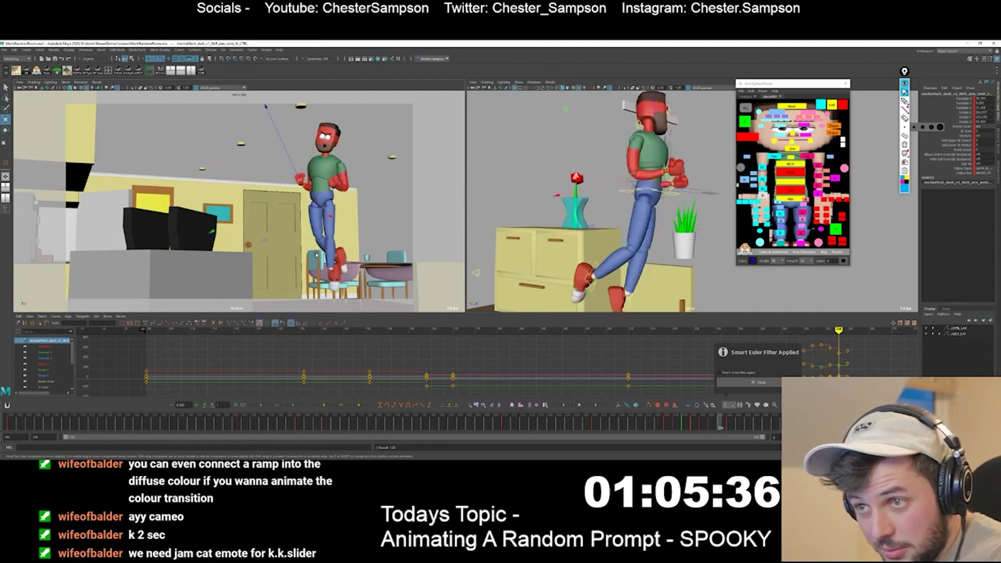
pyautogui.press('e')
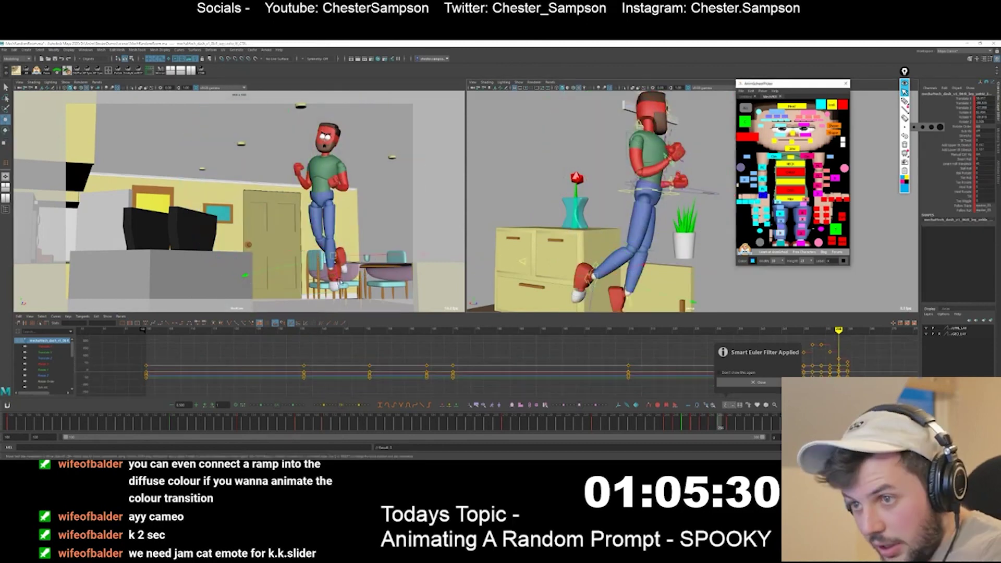
# Lift the trailing foot farther behind the character on the in-between pose and step through the keys to compare
pyautogui.moveTo(277, 272); pyautogui.dragTo(279, 272)
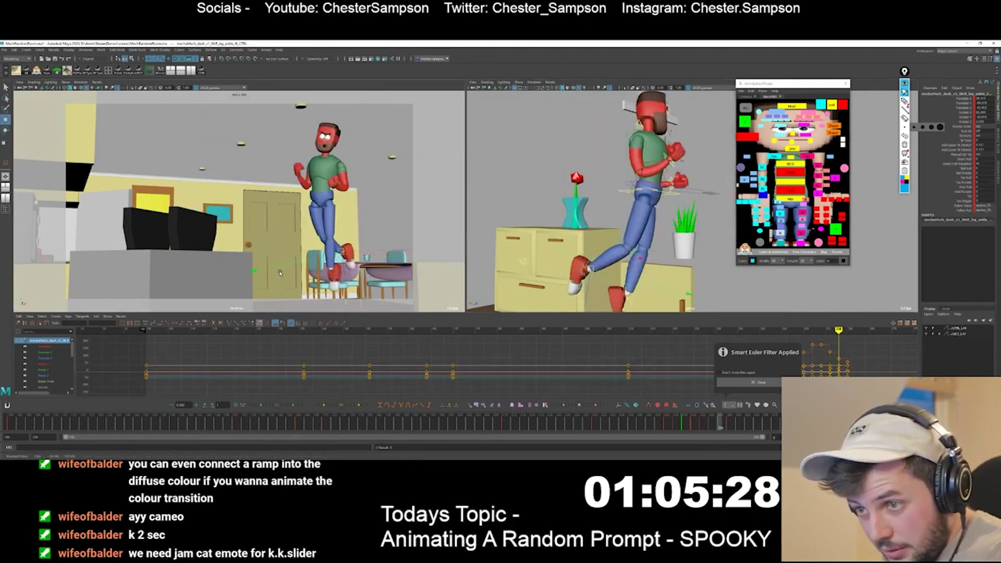
pyautogui.press('e')
pyautogui.press('w')
pyautogui.moveTo(592, 297); pyautogui.dragTo(597, 307)
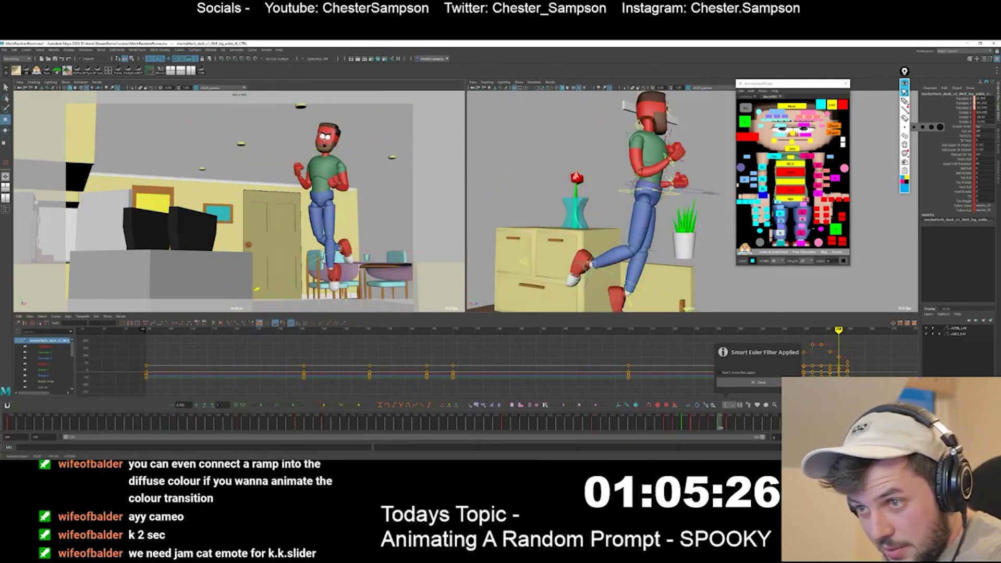
pyautogui.press(',')
pyautogui.press(',')
pyautogui.press(',')
pyautogui.press('.')
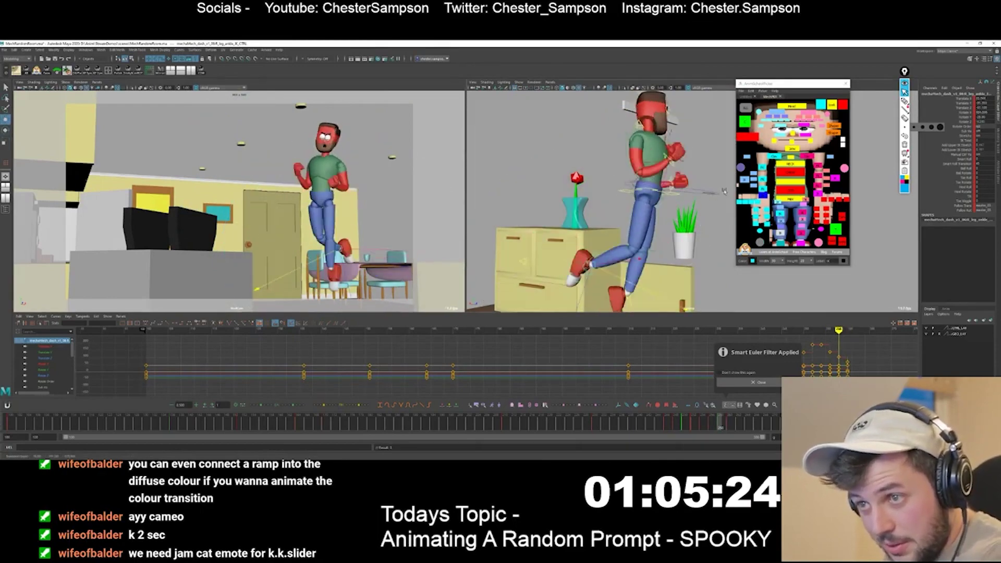
pyautogui.press('.')
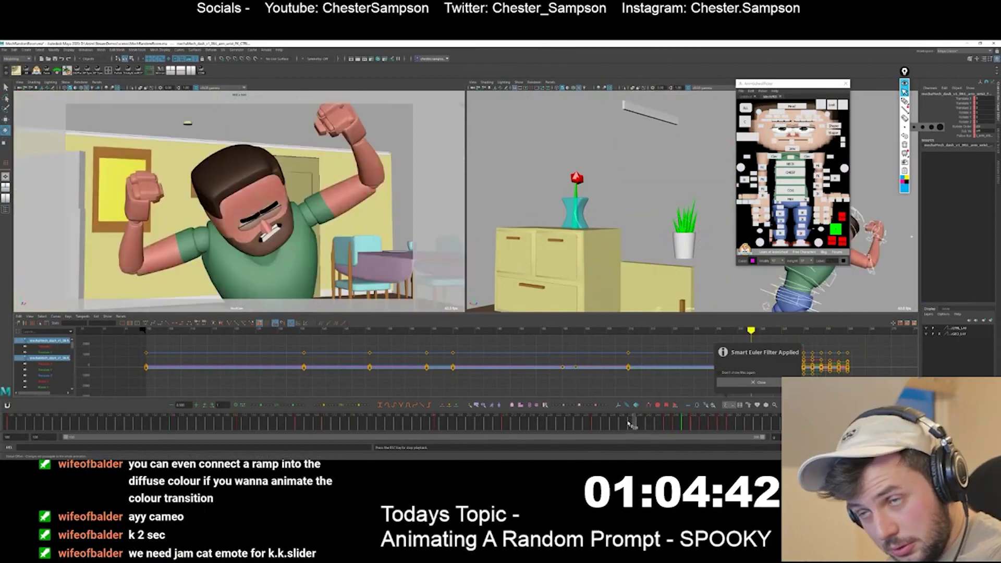
# On the next in-between pose, raise both fists in front of the chest and rotate the wrists and shoulders
pyautogui.press(',')
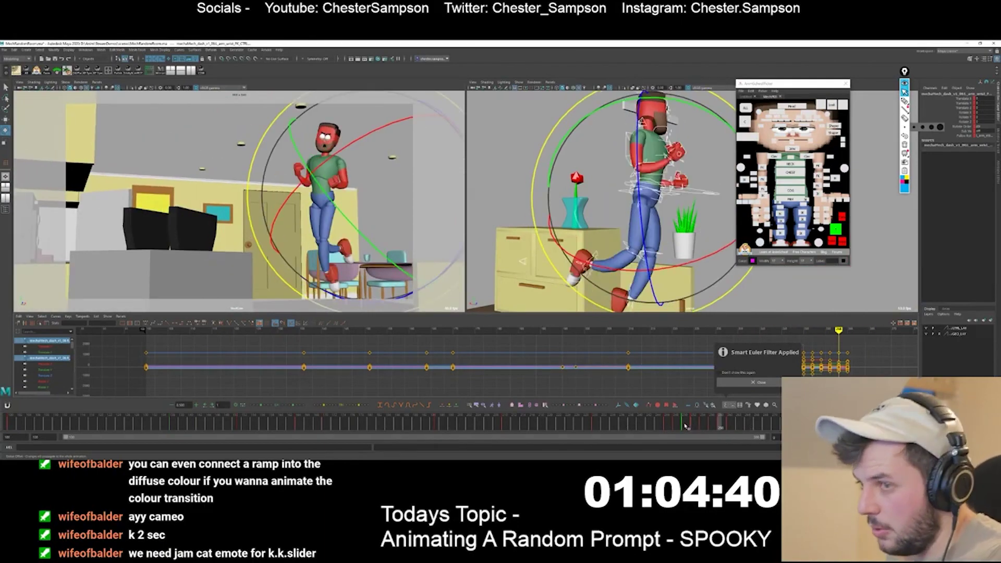
pyautogui.press('.')
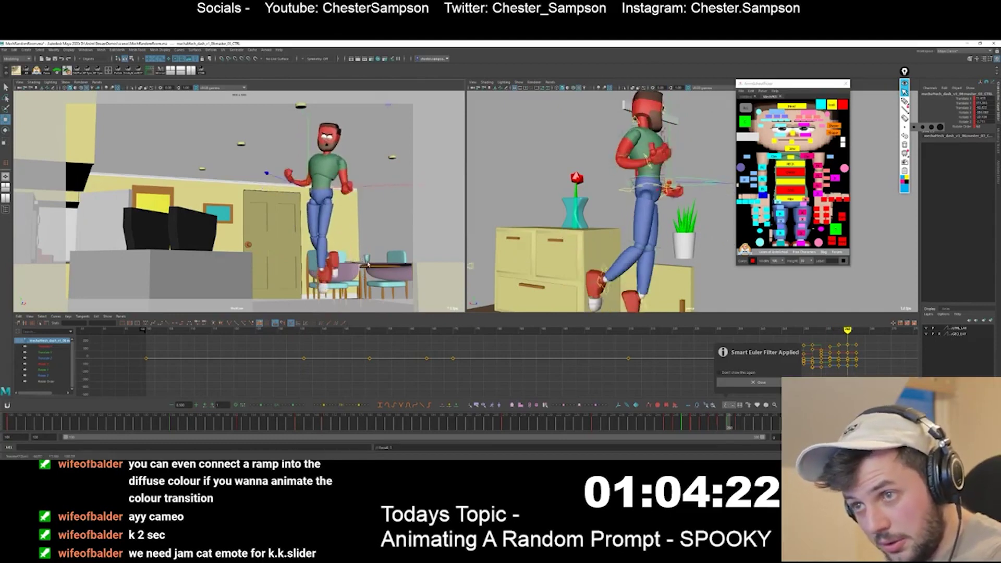
pyautogui.click(818, 193)
pyautogui.moveTo(346, 185); pyautogui.dragTo(315, 212)
pyautogui.press('e')
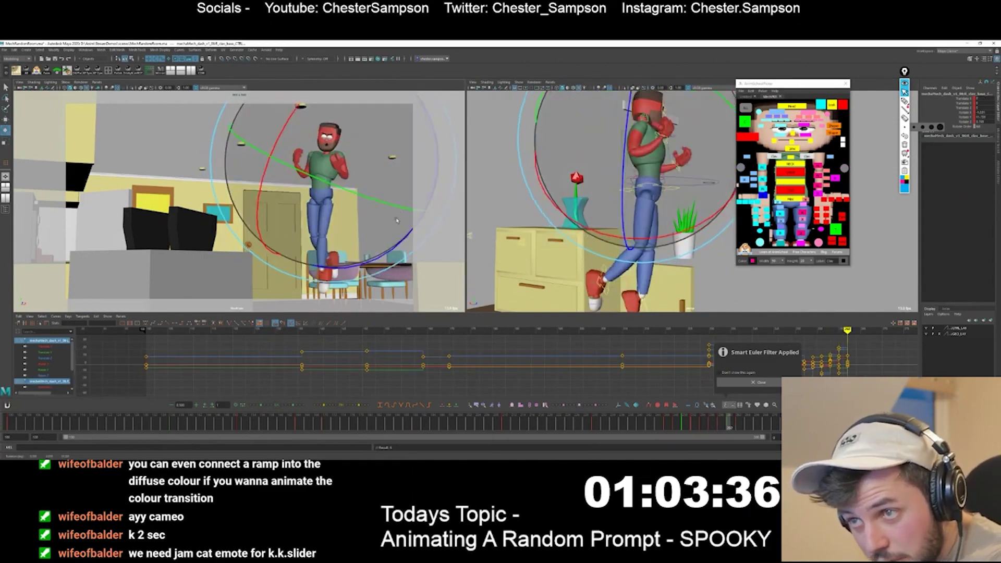
# Rotate the head on the trailing-legs and fists-up poses, comparing its angle between the keys
pyautogui.click(329, 137)
pyautogui.press(',')
pyautogui.press(',')
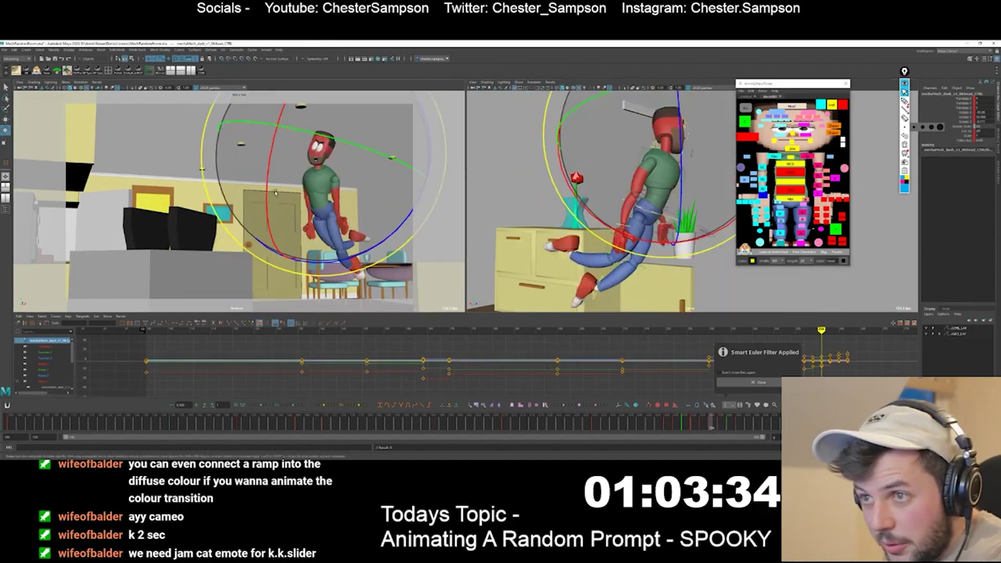
pyautogui.press('.')
pyautogui.press('.')
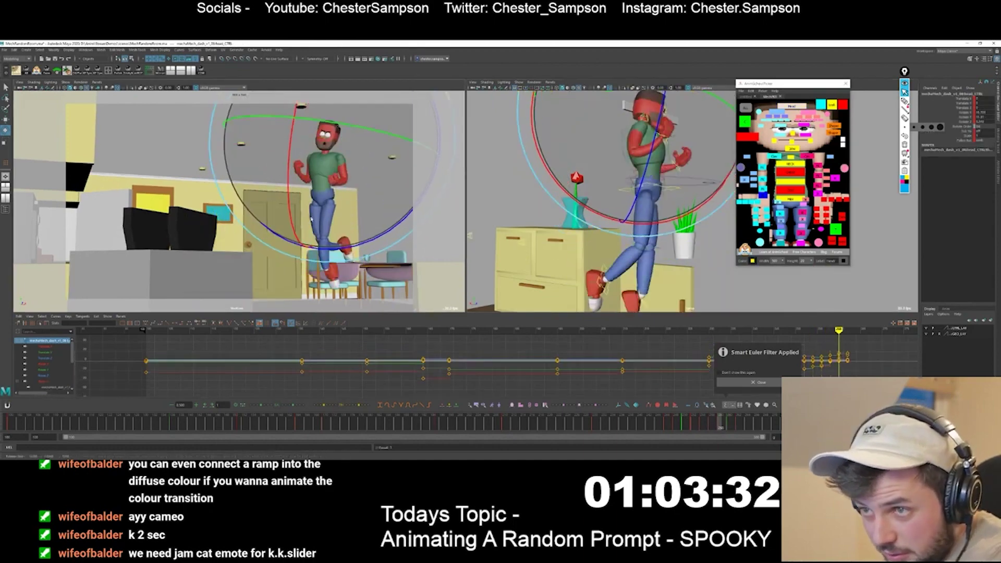
pyautogui.press(',')
pyautogui.press('.')
# Tilt and turn the head on the arms-out pose to follow through from the preceding key
pyautogui.press('q')
pyautogui.press('.')
pyautogui.press('e')
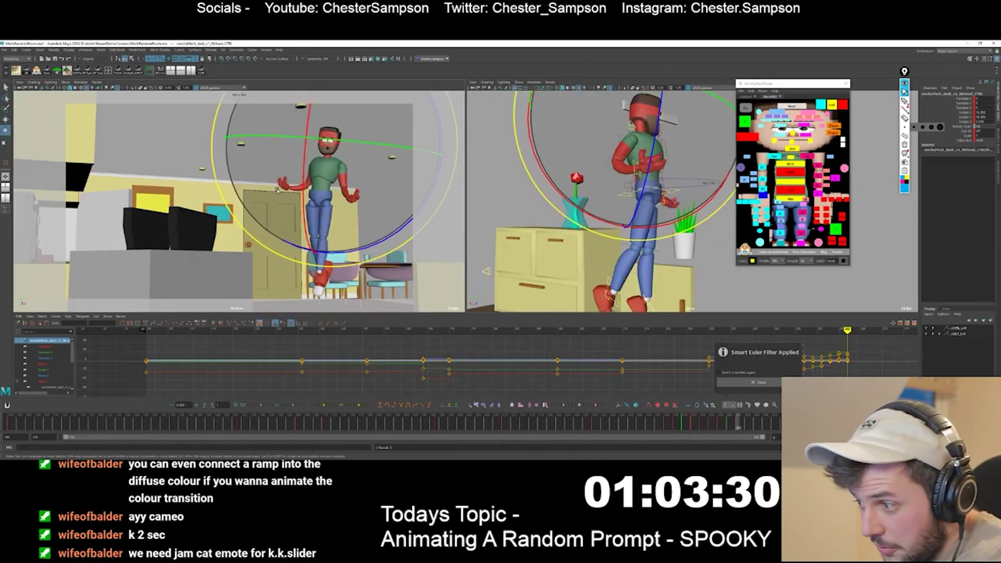
pyautogui.moveTo(277, 190)
pyautogui.mouseDown()
pyautogui.moveTo(268, 175)
pyautogui.moveTo(275, 166)
pyautogui.mouseUp()
pyautogui.press(',')
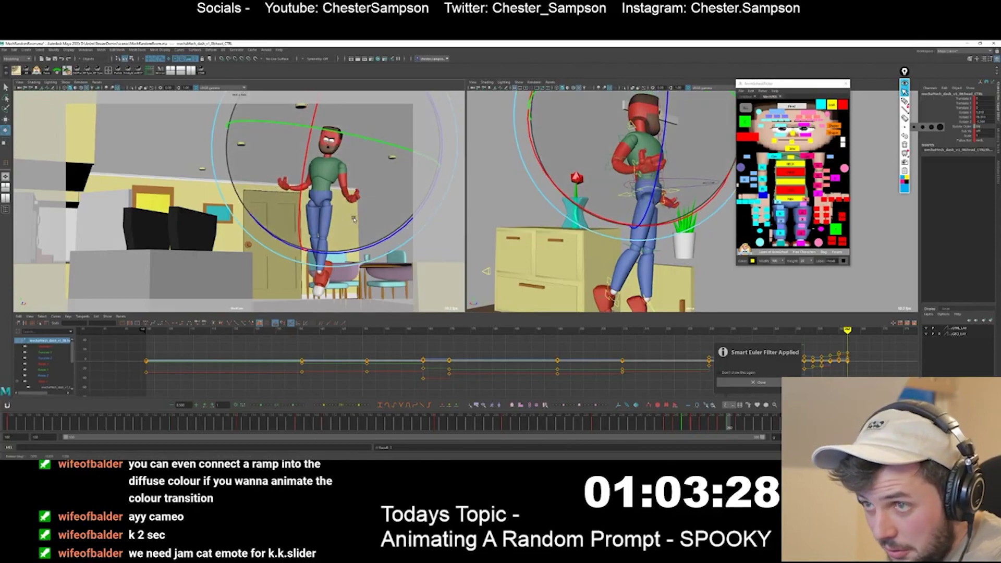
pyautogui.press('.')
pyautogui.moveTo(399, 231); pyautogui.dragTo(393, 225)
pyautogui.press(',')
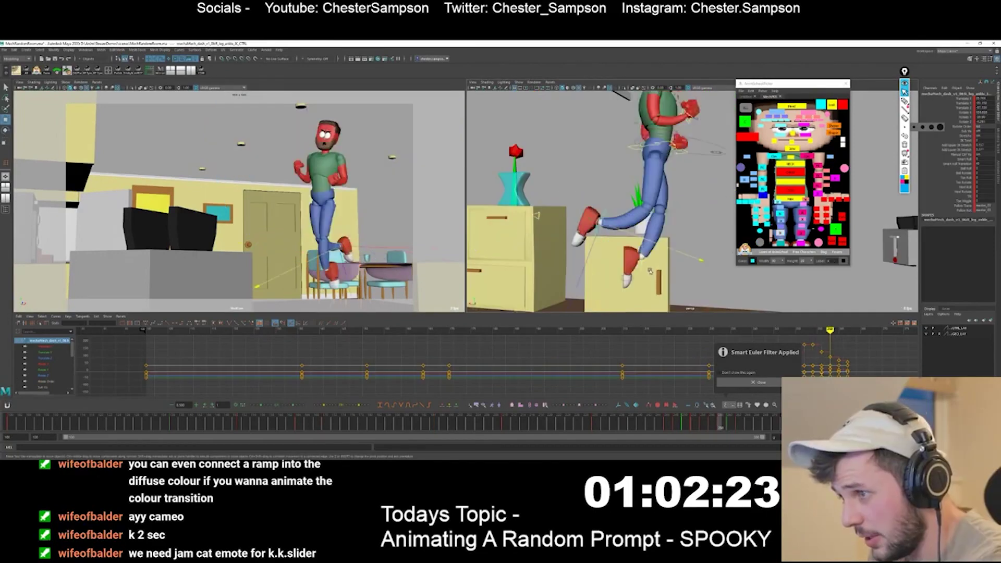
# Reposition and rotate the trailing foot on the fists-up poses, comparing the leg positions across neighbouring keys
pyautogui.press(',')
pyautogui.press('.')
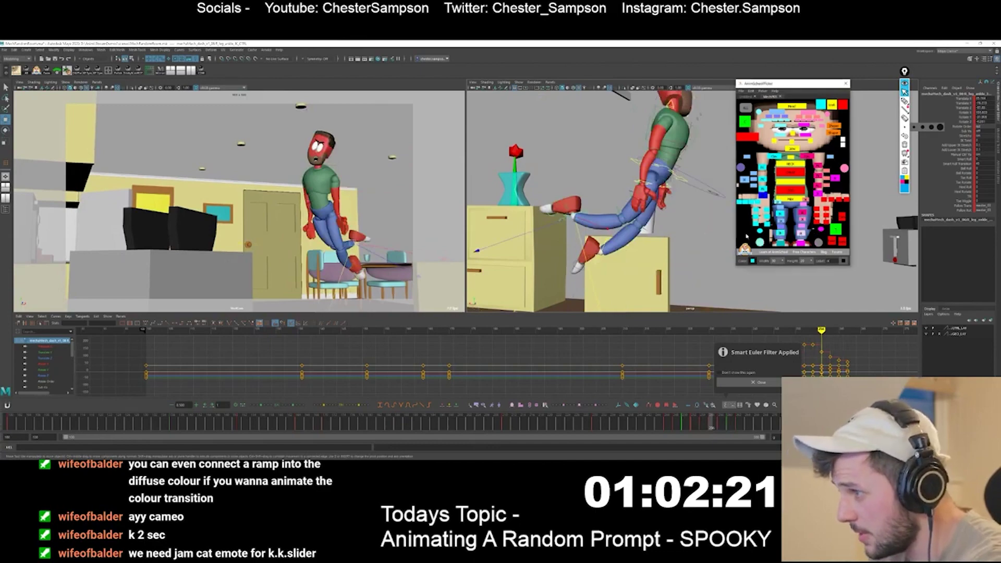
pyautogui.press('.')
pyautogui.press(',')
pyautogui.press('.')
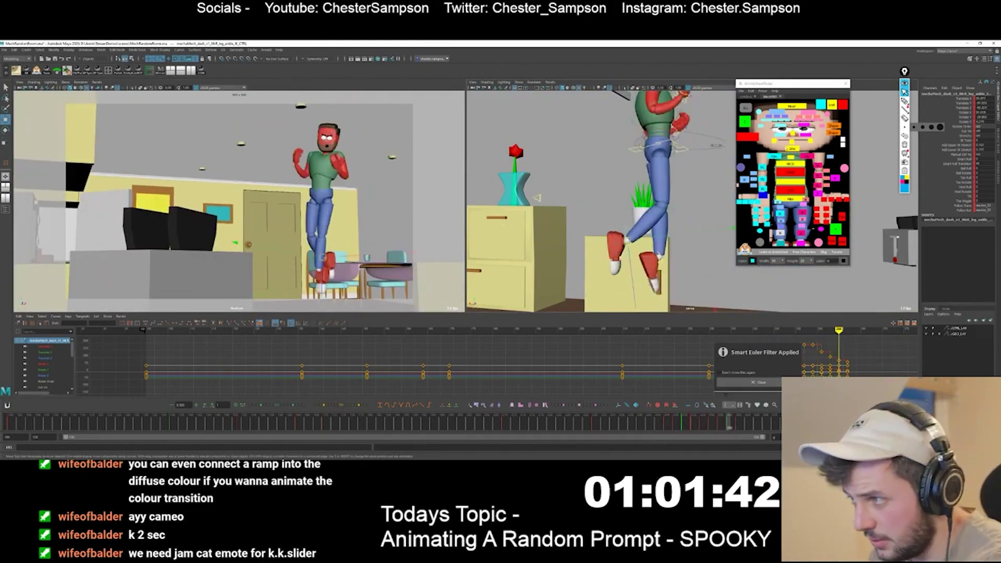
pyautogui.press('e')
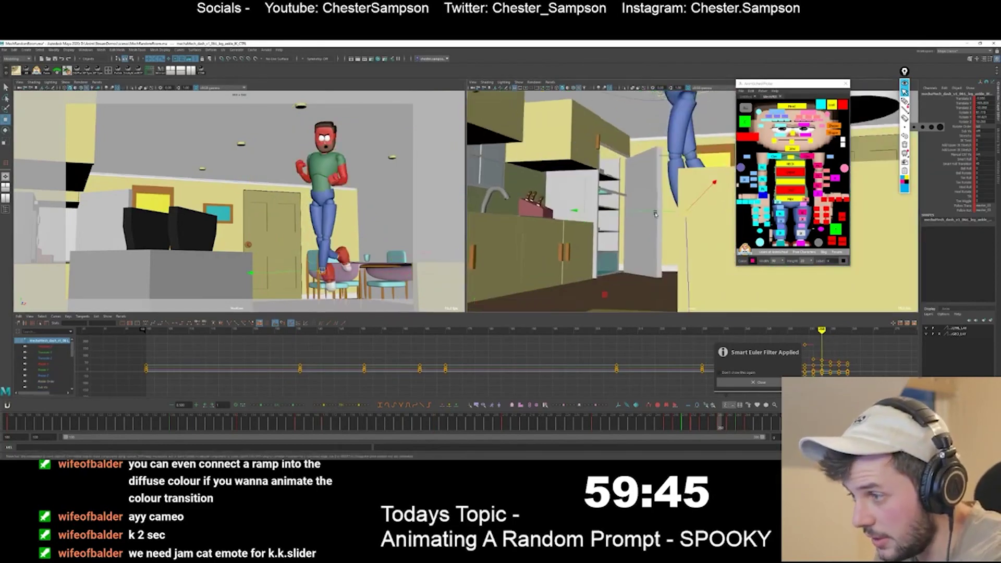
# Examine the legs from another angle in the perspective view across the airborne keys
pyautogui.keyDown('alt'); pyautogui.moveTo(739, 276); pyautogui.dragTo(645, 270); pyautogui.keyUp('alt')
pyautogui.press(',')
pyautogui.press(',')
pyautogui.press('.')
pyautogui.press('.')
pyautogui.press('.')
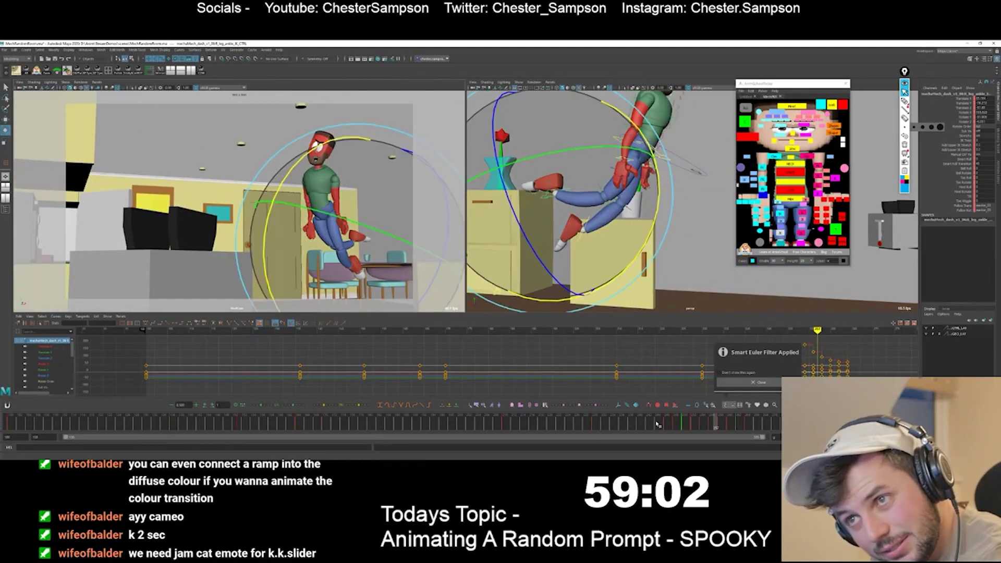
# Check the poses after the flip and key all of the character's controls on a frame past the last airborne key
pyautogui.press('Escape')
pyautogui.moveTo(655, 425); pyautogui.dragTo(757, 428)
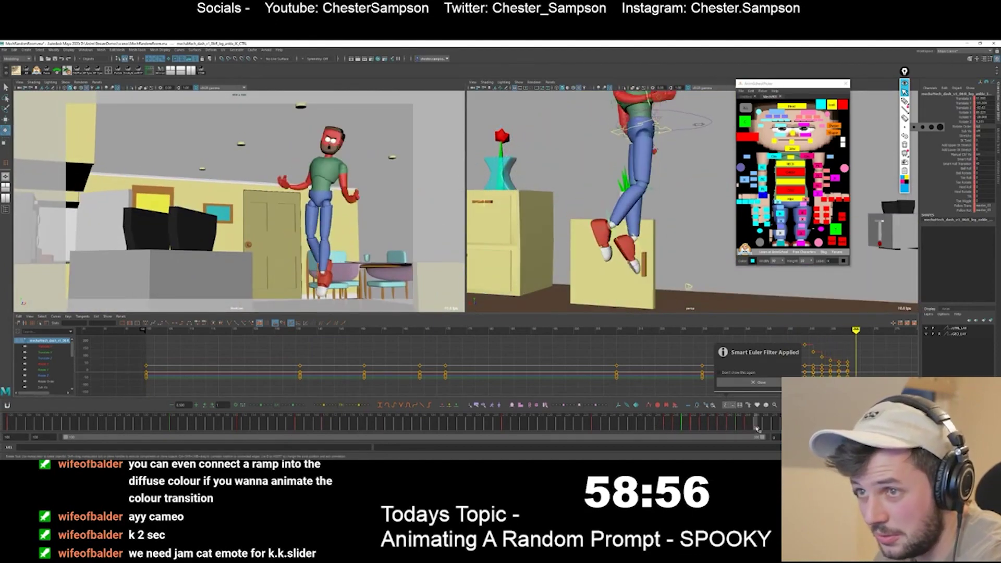
pyautogui.press('e')
pyautogui.hotkey('ctrl', 'a')
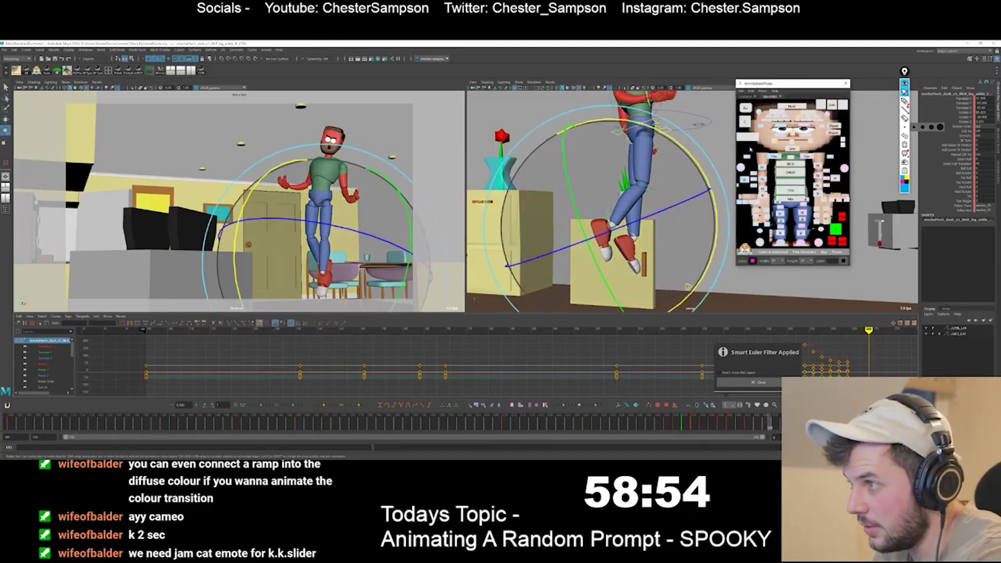
pyautogui.moveTo(755, 425); pyautogui.dragTo(746, 427)
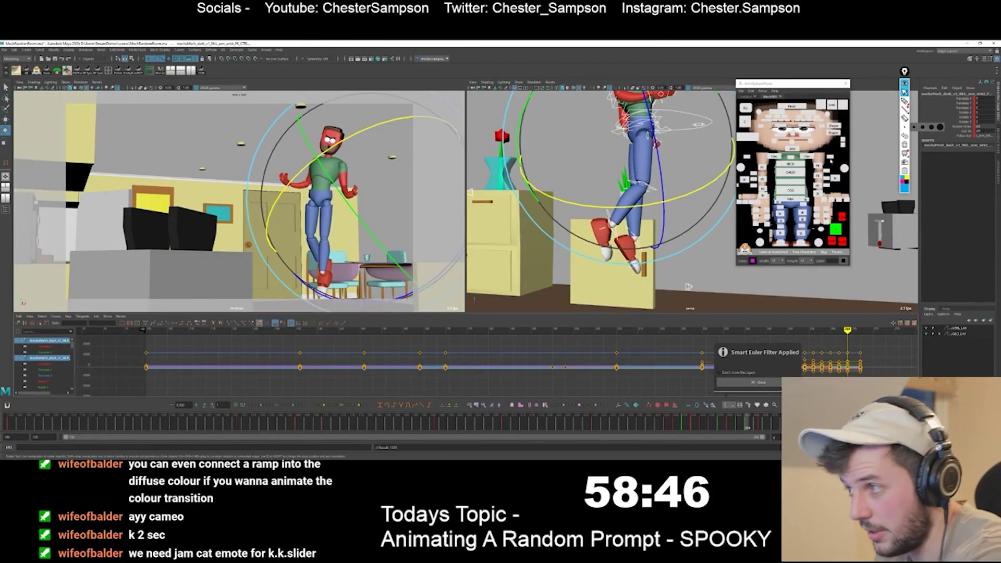
# Reposition and rotate the hands on the airborne arms-out pose, checking them from the side and back in the perspective view
pyautogui.click(291, 240)
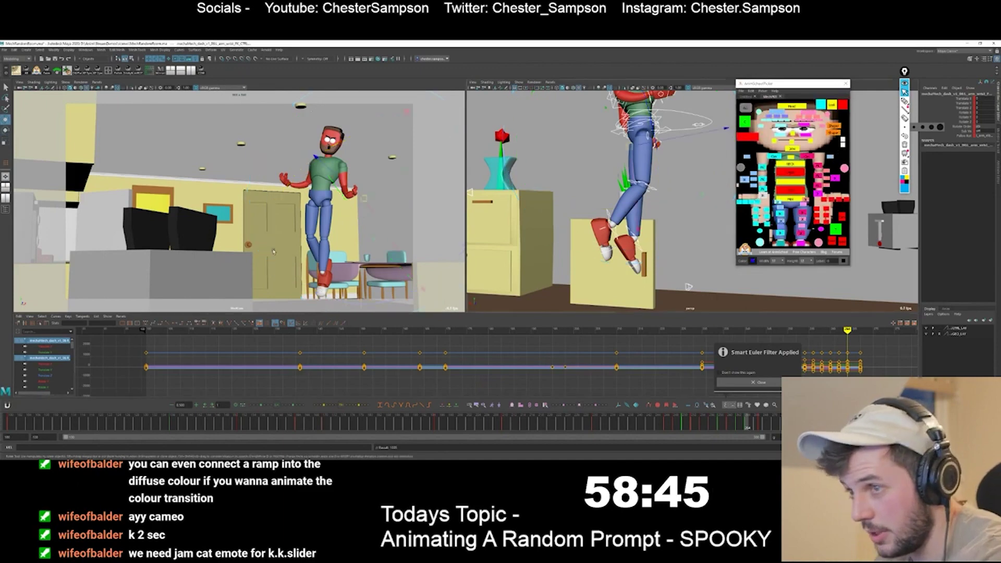
pyautogui.press('e')
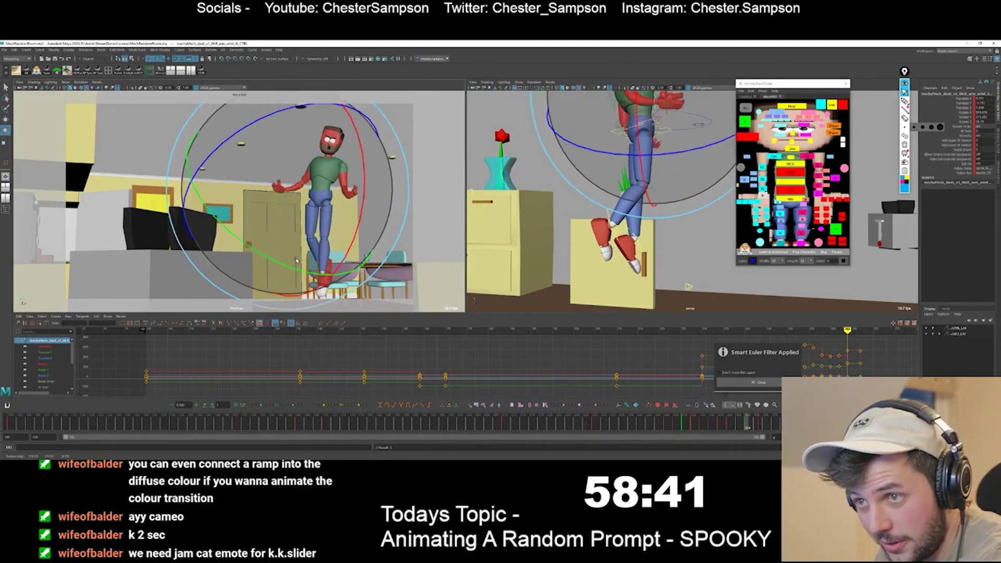
pyautogui.keyDown('alt'); pyautogui.moveTo(625, 156); pyautogui.dragTo(607, 206); pyautogui.keyUp('alt')
pyautogui.keyDown('alt'); pyautogui.moveTo(607, 206); pyautogui.dragTo(622, 258, button='middle'); pyautogui.keyUp('alt')
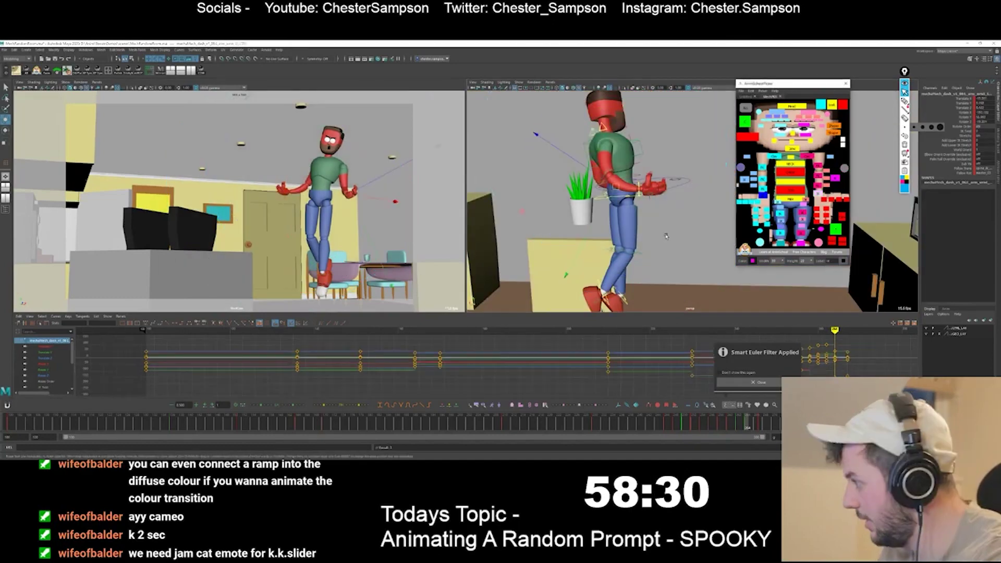
pyautogui.keyDown('alt'); pyautogui.moveTo(625, 208); pyautogui.dragTo(579, 259); pyautogui.keyUp('alt')
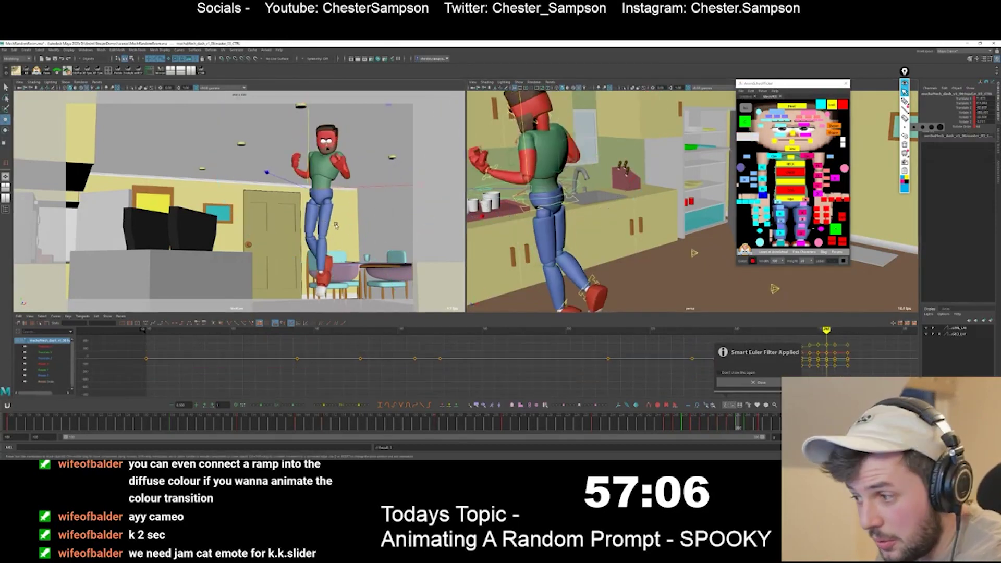
# Nudge the character's body slightly on the arms-out pose, comparing it against the preceding fists-up key
pyautogui.press('.')
pyautogui.moveTo(335, 224); pyautogui.dragTo(336, 228, button='middle')
pyautogui.press(',')
pyautogui.press('.')
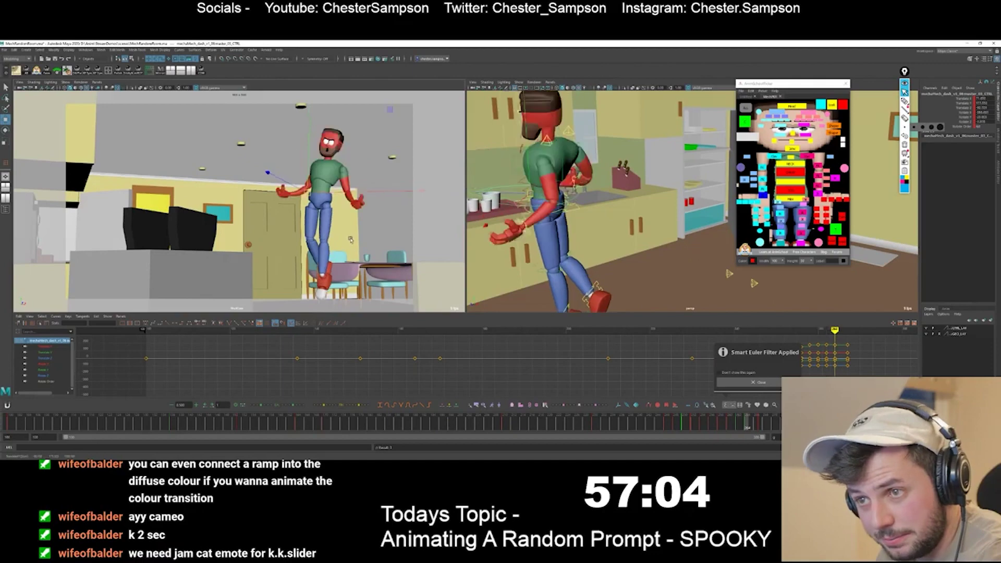
# Compare the last airborne keys and key every control on a later frame to hold the arms-out pose
pyautogui.press('.')
pyautogui.press(',')
pyautogui.press(',')
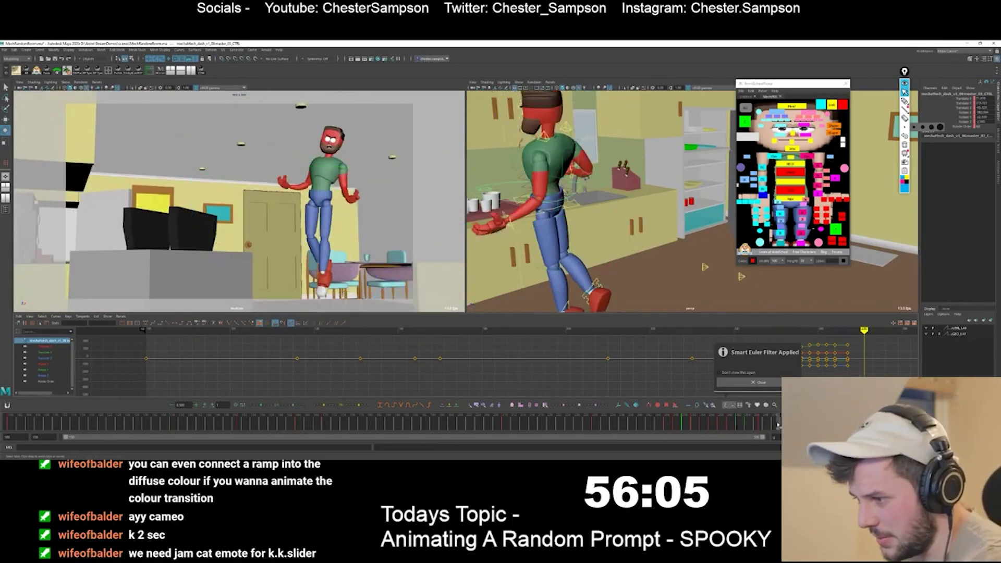
pyautogui.hotkey('ctrl', 'a')
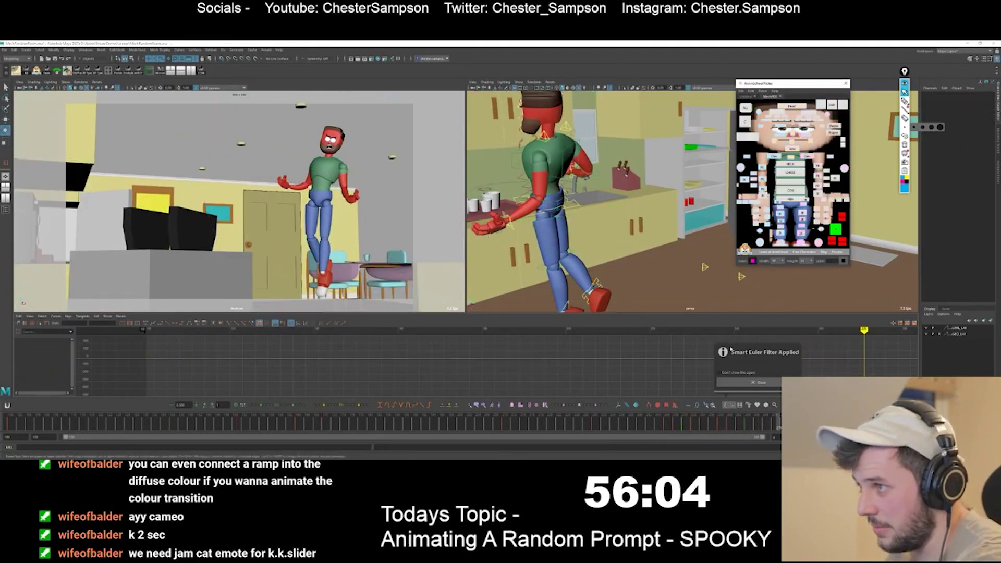
pyautogui.click(764, 426)
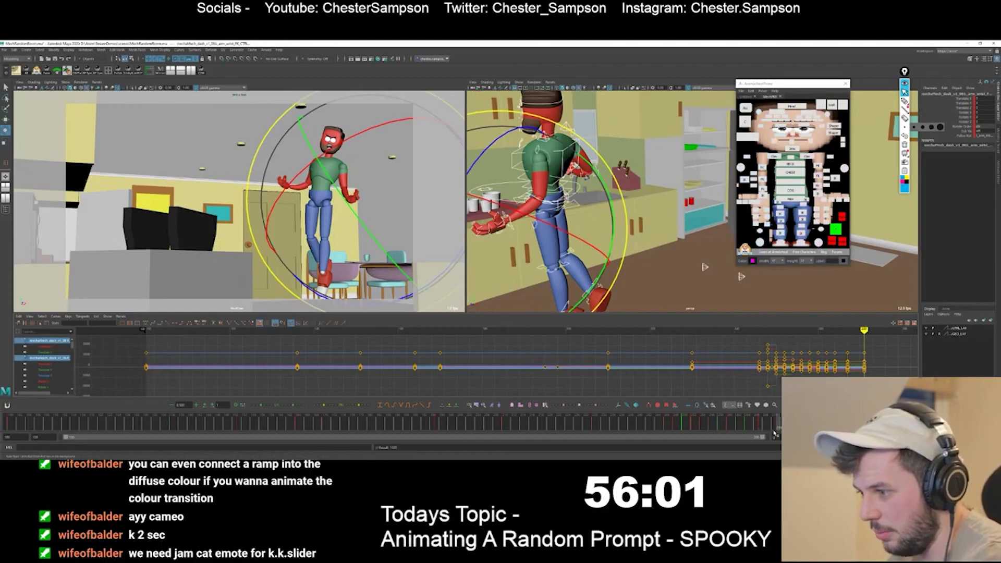
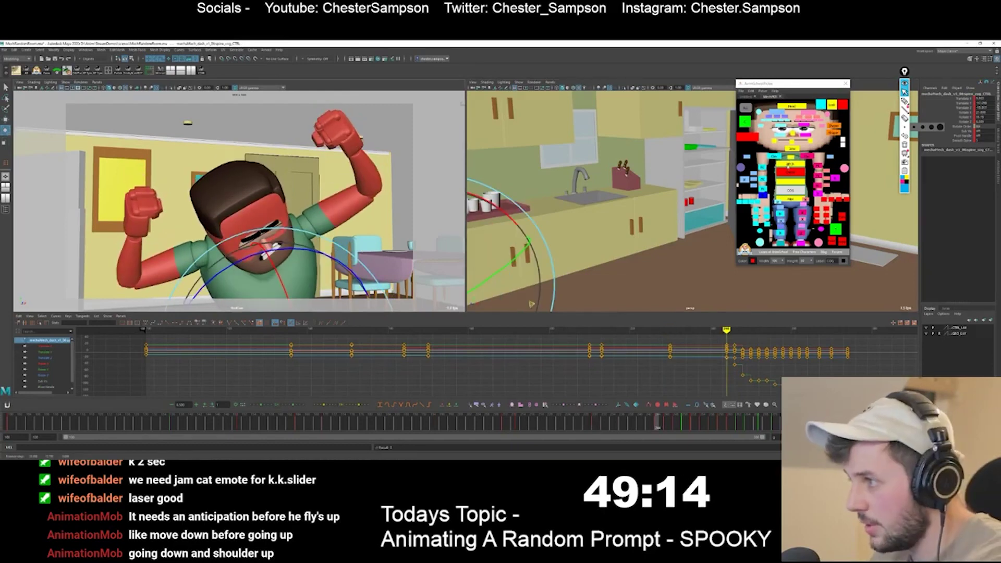
# Rotate the chest and head on the first red fists-up shouting pose, comparing it with the preceding key
pyautogui.click(789, 165)
pyautogui.keyDown('shift'); pyautogui.click(792, 106); pyautogui.keyUp('shift')
pyautogui.moveTo(221, 248); pyautogui.dragTo(236, 273)
pyautogui.press(',')
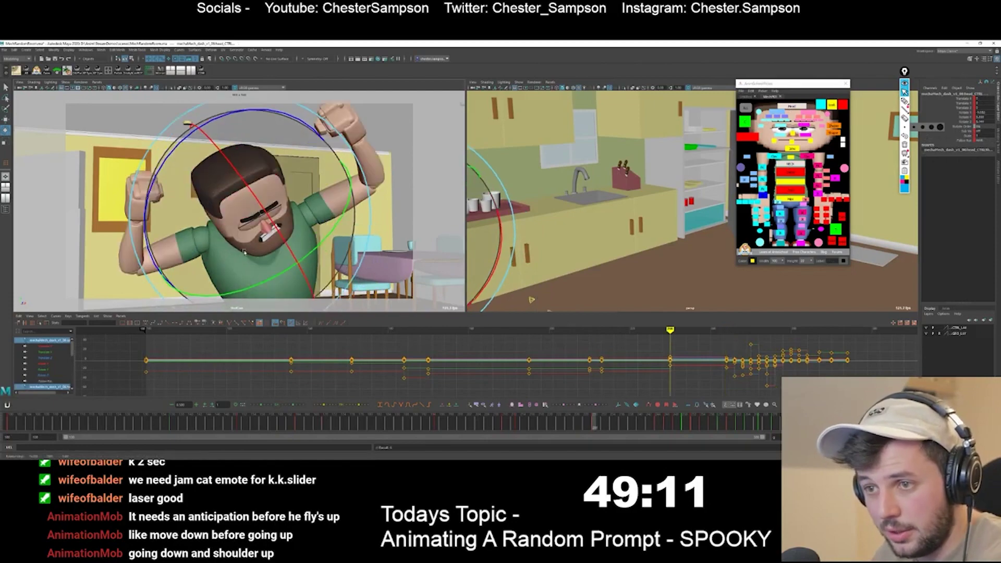
pyautogui.press('.')
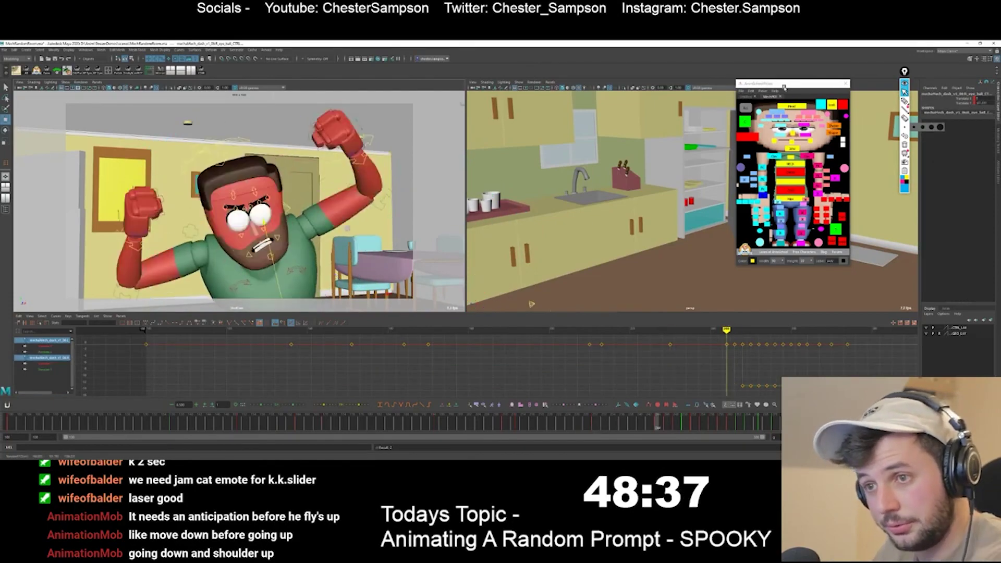
# Adjust the brow on the red shouting pose with the rig controls hidden in the camera view
pyautogui.click(803, 112)
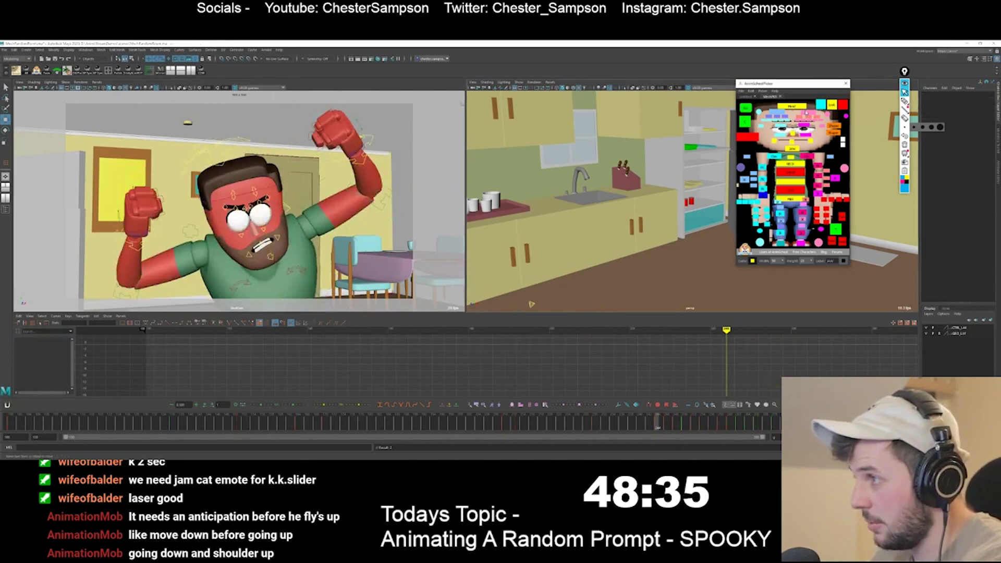
pyautogui.hotkey('alt', '1')
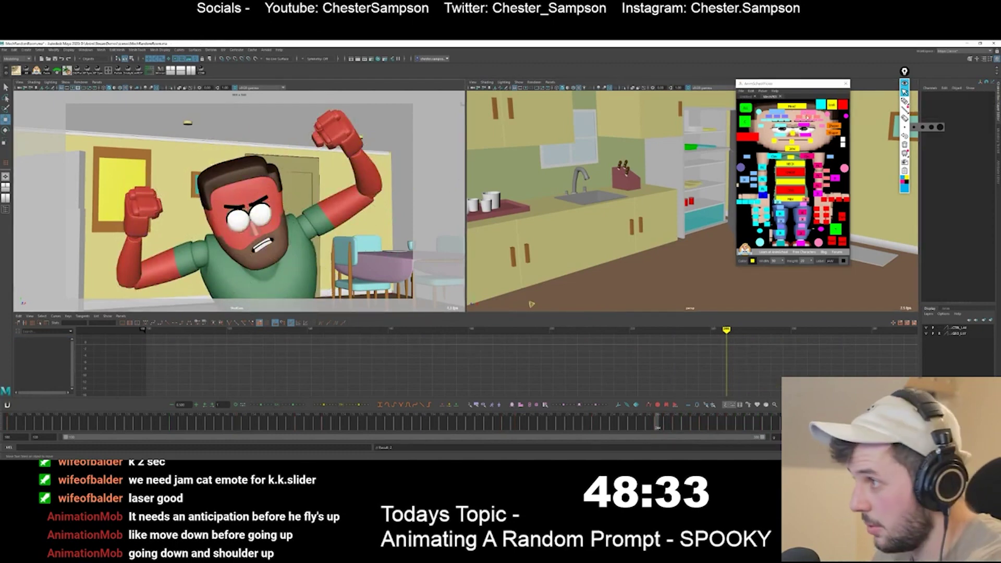
pyautogui.click(273, 171)
pyautogui.moveTo(254, 187); pyautogui.dragTo(256, 192)
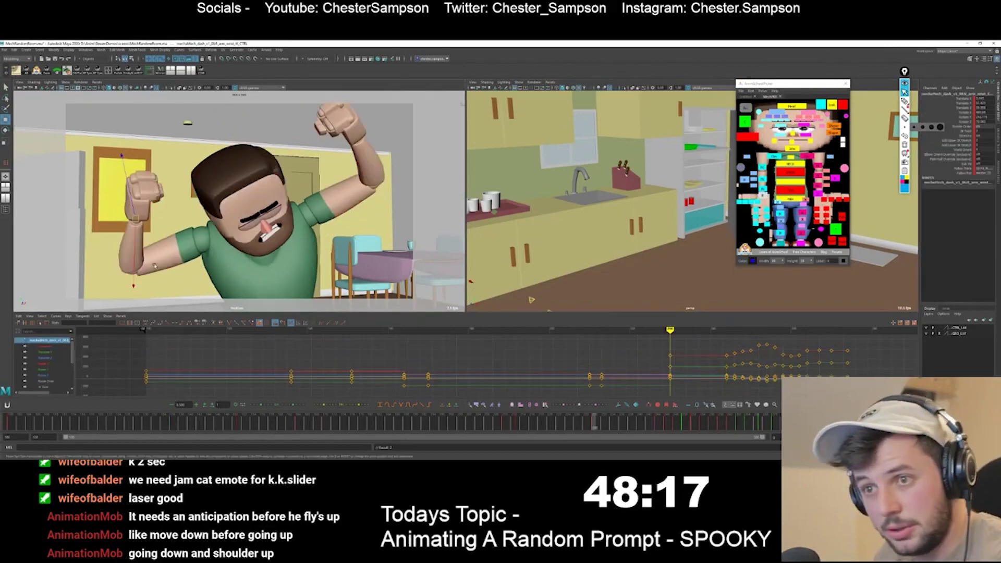
# Move both raised fists down and outward on the red shouting pose, comparing them with the preceding key
pyautogui.press(',')
pyautogui.press('.')
pyautogui.moveTo(200, 249); pyautogui.dragTo(173, 305, button='middle')
pyautogui.press('e')
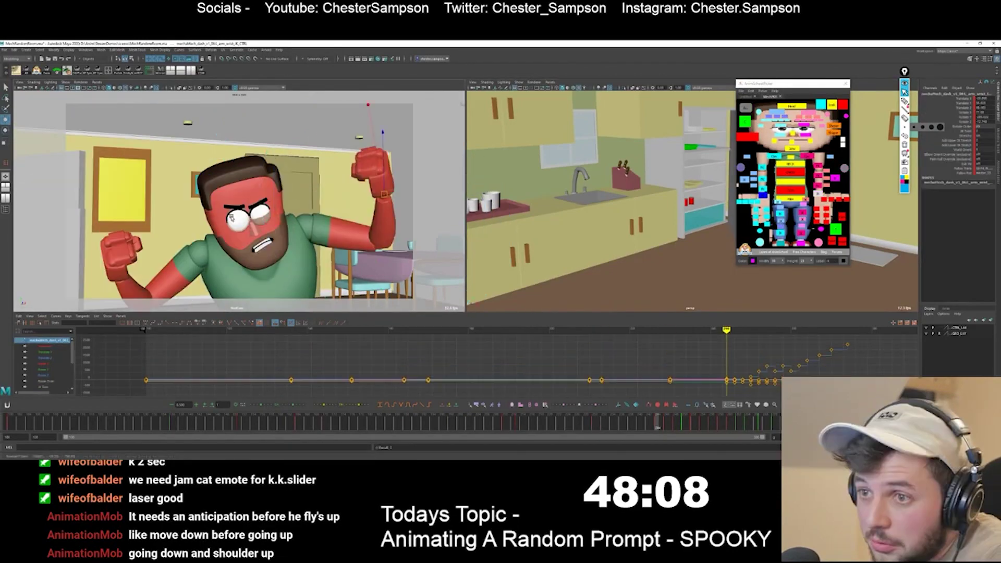
pyautogui.moveTo(287, 229); pyautogui.dragTo(416, 283, button='middle')
pyautogui.press('e')
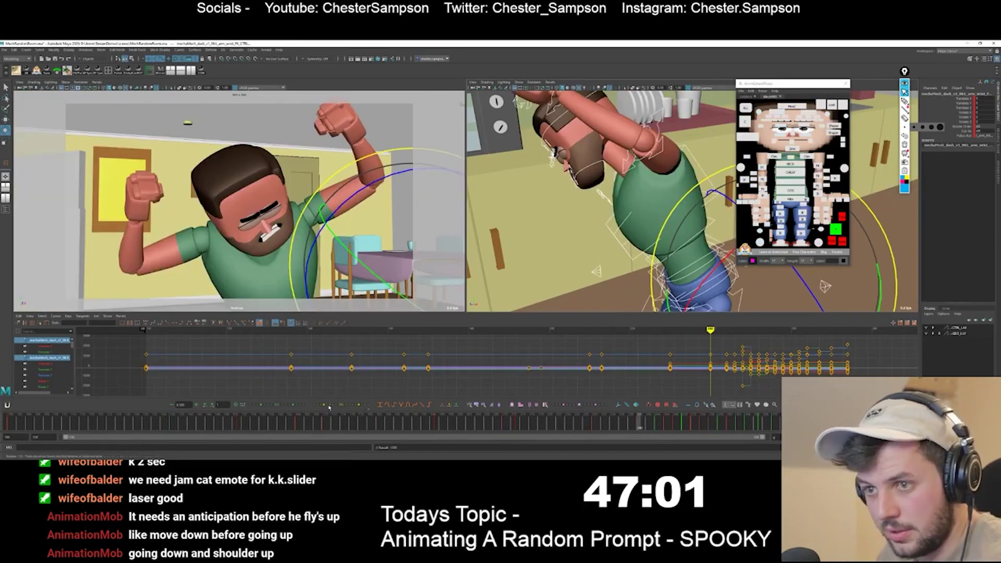
# Blend the full-body in-between before the red shout toward a neighbouring key, adjust the wrists, and undo the last changes
pyautogui.click(330, 406)
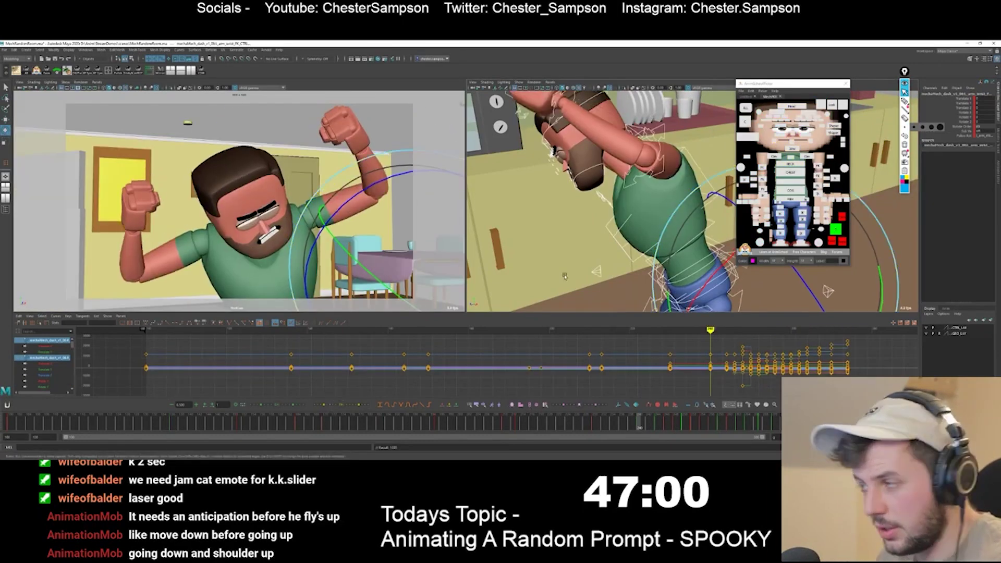
pyautogui.moveTo(845, 111); pyautogui.dragTo(759, 150)
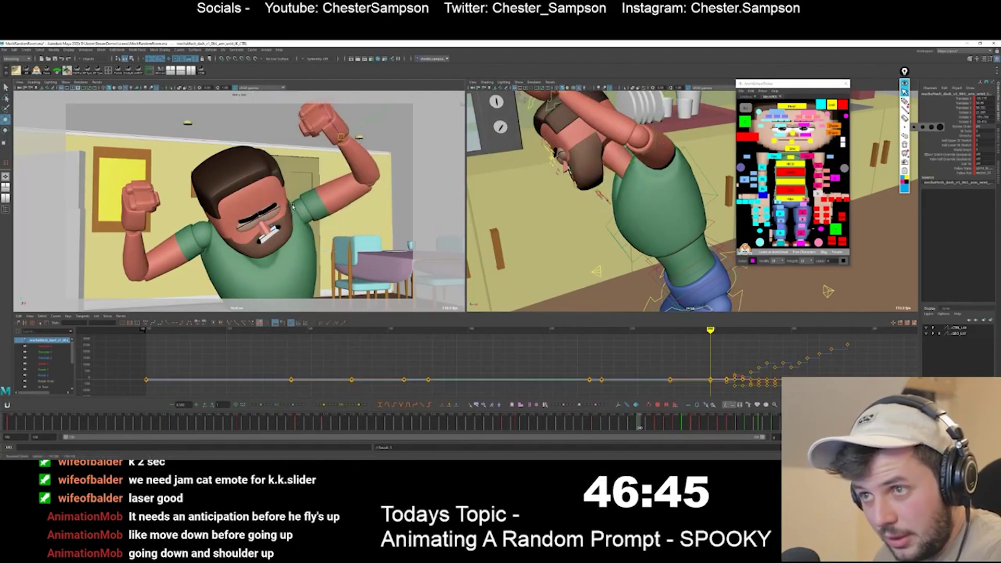
pyautogui.press('e')
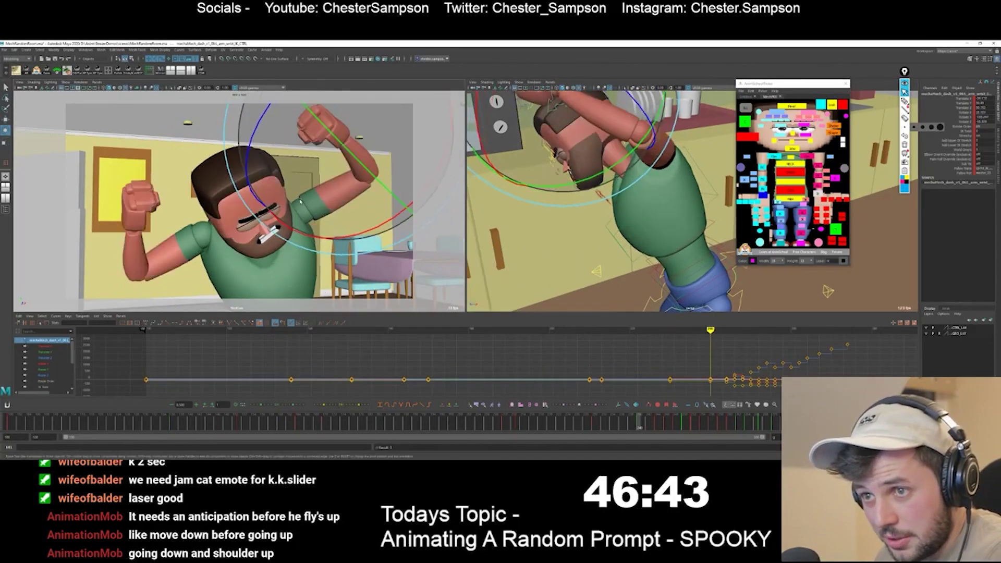
pyautogui.hotkey('ctrl', 'z')
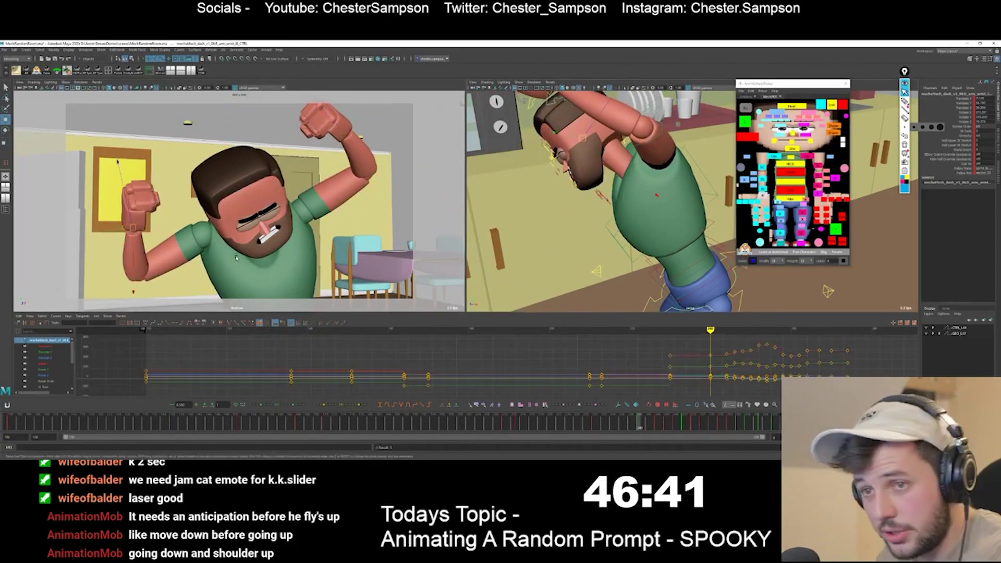
pyautogui.hotkey('ctrl', 'z')
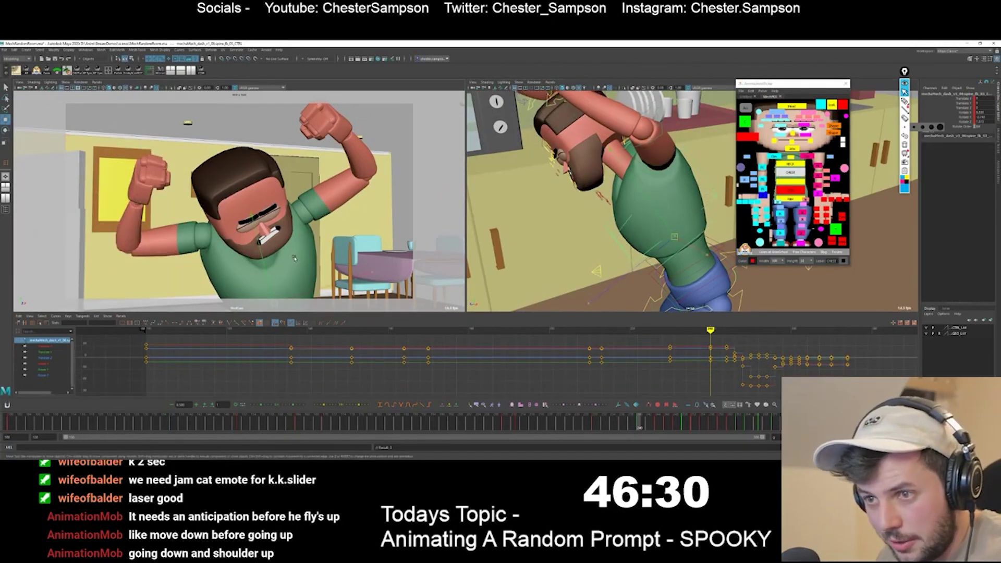
# Rotate the chest on the in-between pose before the red shout and compare it with the preceding key
pyautogui.press('e')
pyautogui.moveTo(295, 260); pyautogui.dragTo(294, 277)
pyautogui.press(',')
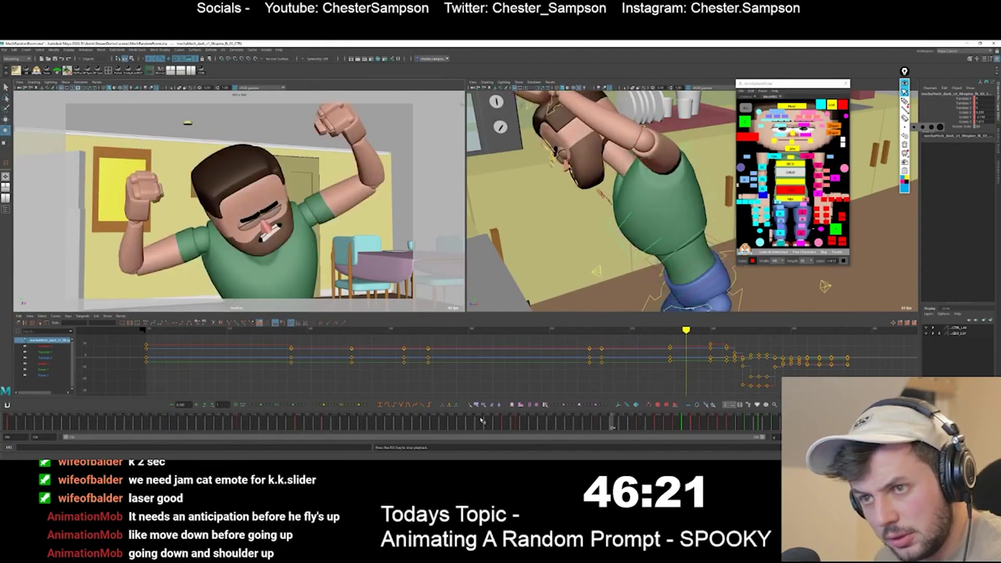
# Play back the angry section and select all of the character's controls on the glaring pose before the shout
pyautogui.hotkey('alt', 'v')
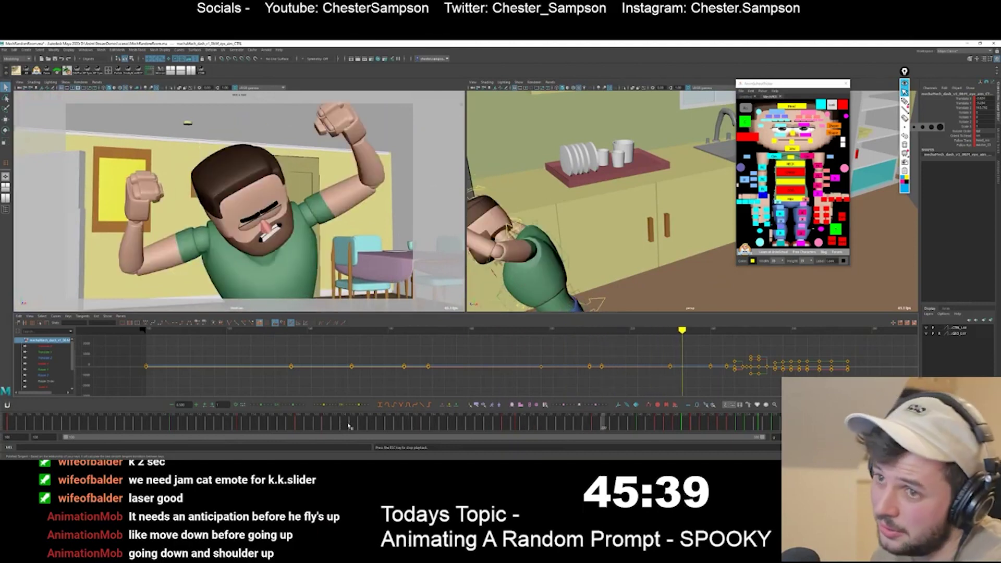
pyautogui.click(749, 109)
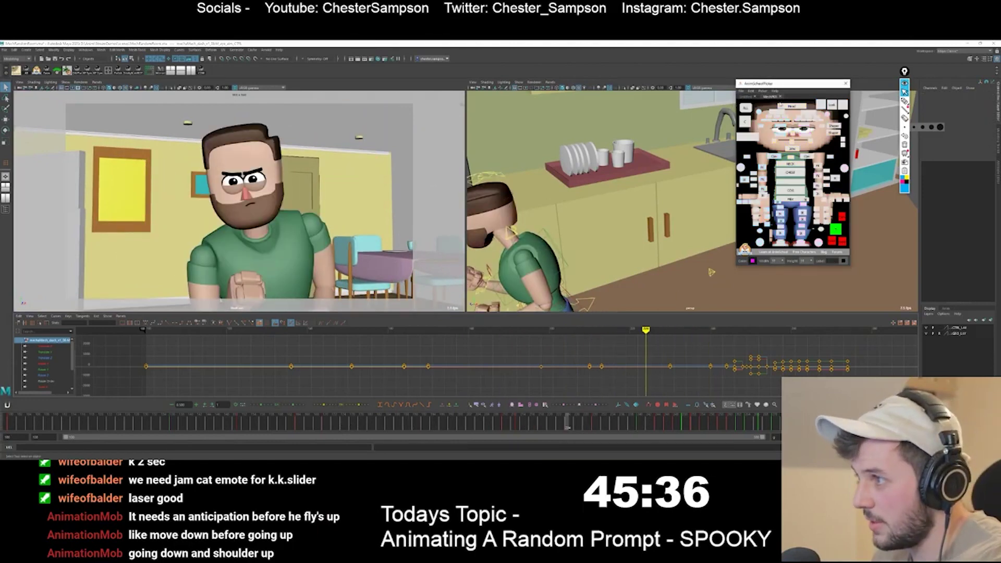
pyautogui.click(708, 277)
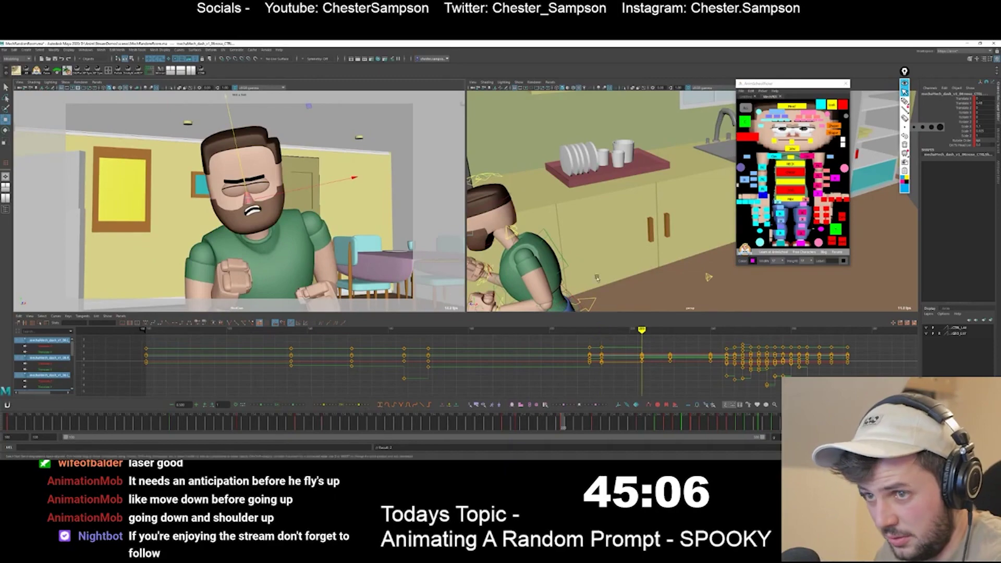
# Tilt and turn the head on the eyes-shut anticipation pose before the shout, comparing it with the neighbouring keys
pyautogui.click(795, 106)
pyautogui.press('e')
pyautogui.press(',')
pyautogui.press('.')
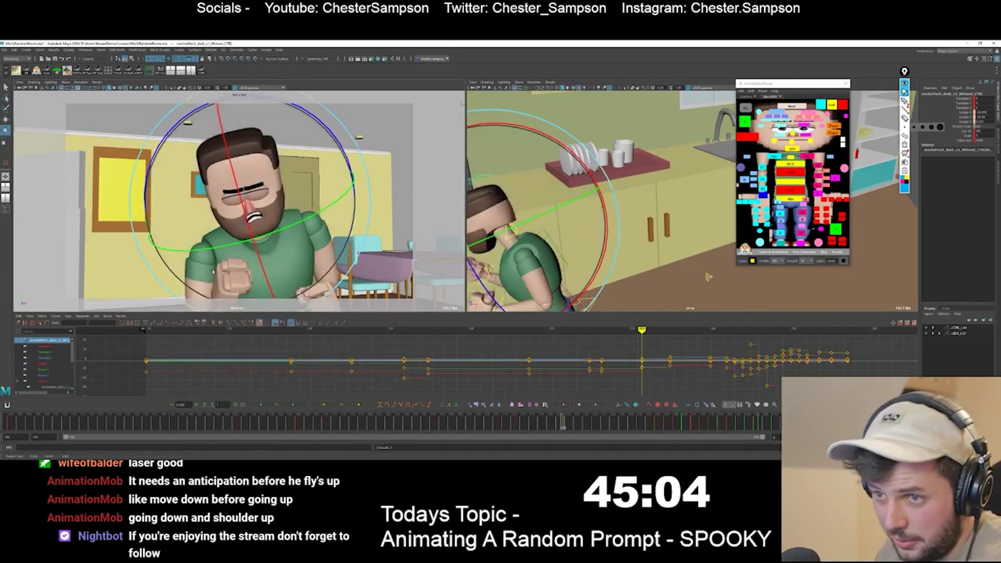
pyautogui.press(',')
pyautogui.press('.')
pyautogui.press('.')
pyautogui.press(',')
pyautogui.press(',')
pyautogui.press('.')
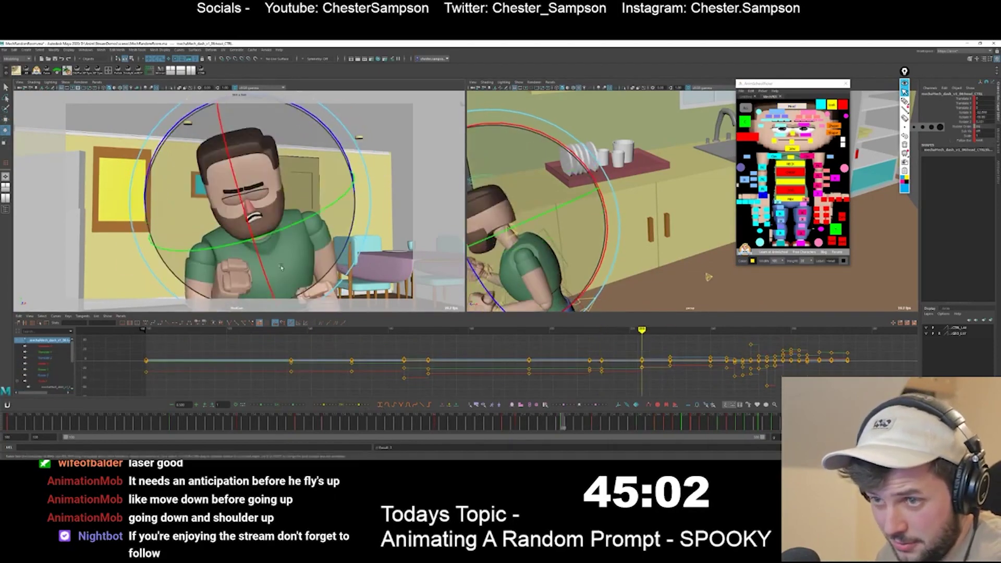
pyautogui.moveTo(293, 265)
pyautogui.mouseDown()
pyautogui.moveTo(334, 245)
pyautogui.moveTo(730, 196)
pyautogui.mouseUp()
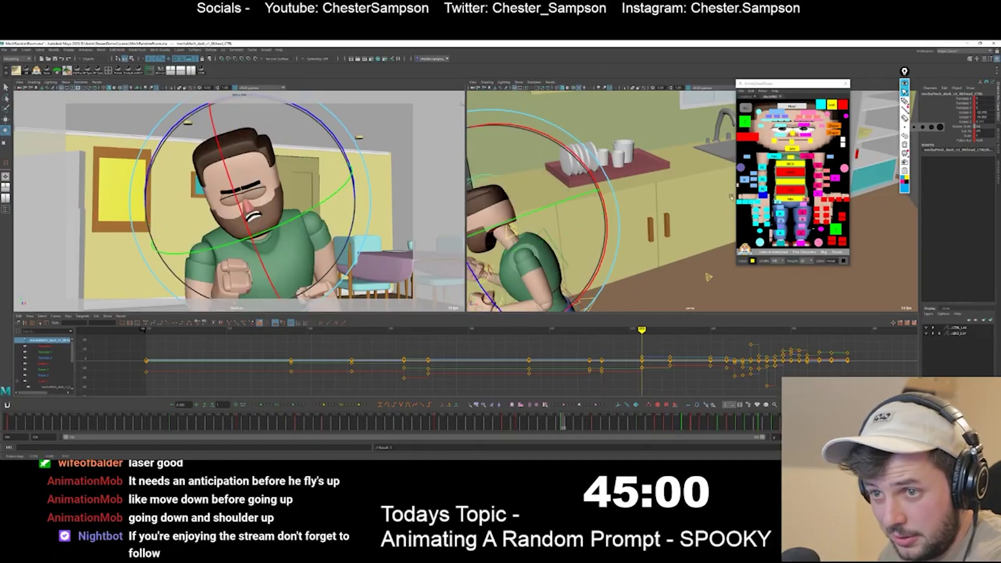
# Reposition the fists and rotate both shoulders on the eyes-shut anticipation pose, comparing it with the neighbouring keys
pyautogui.click(762, 196)
pyautogui.moveTo(245, 261); pyautogui.dragTo(186, 288)
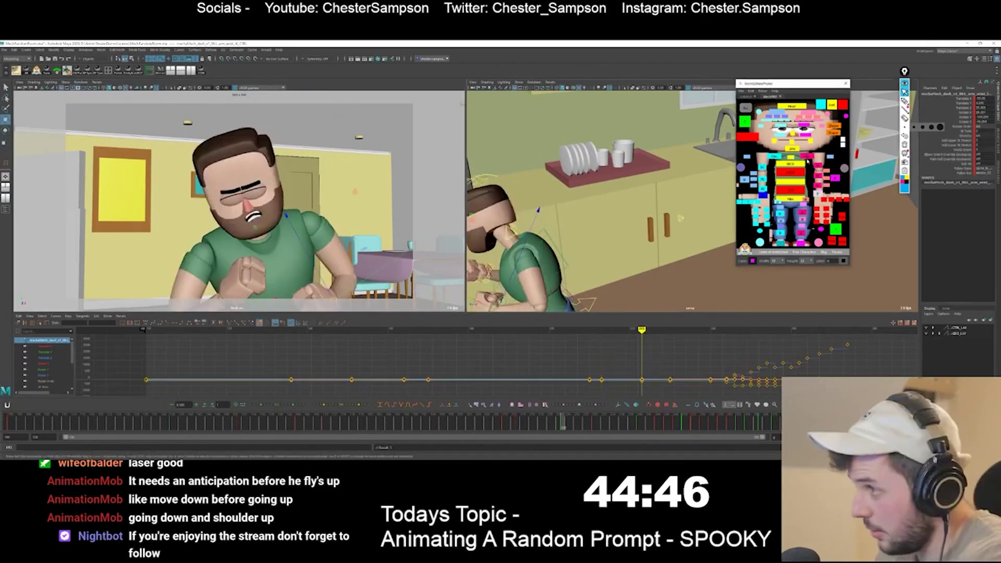
pyautogui.click(775, 156)
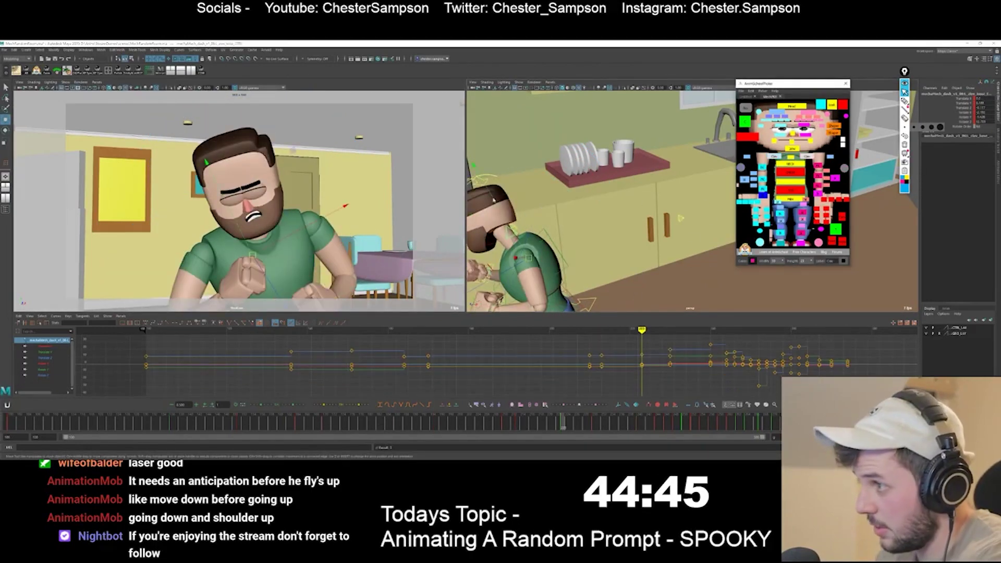
pyautogui.press('e')
pyautogui.moveTo(214, 172); pyautogui.dragTo(208, 175)
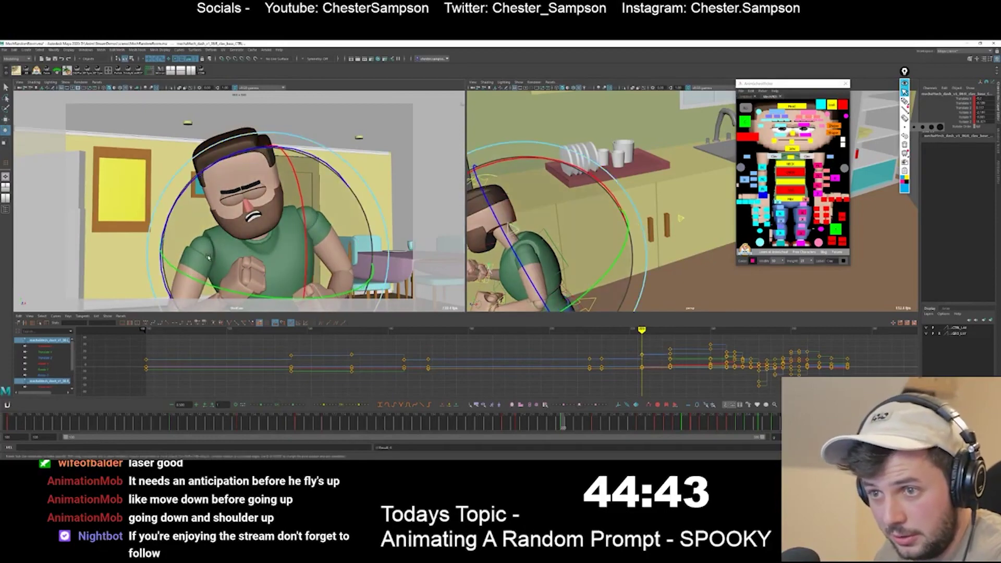
pyautogui.press(',')
pyautogui.press('.')
pyautogui.press('.')
pyautogui.press(',')
pyautogui.press(',')
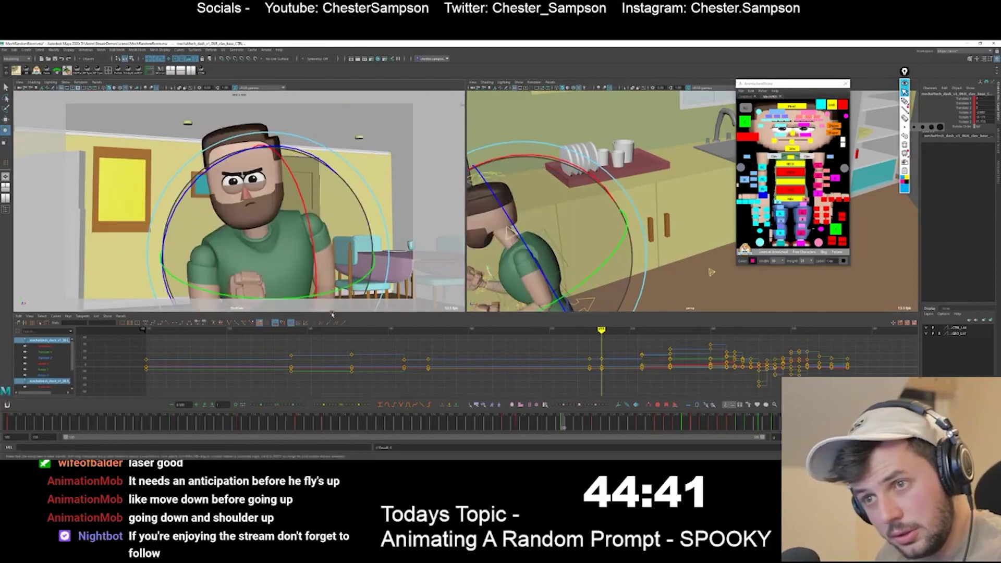
# Rotate and reposition the right fist on the in-between pose with both fists raised, comparing it with the neighbouring keys
pyautogui.press('.')
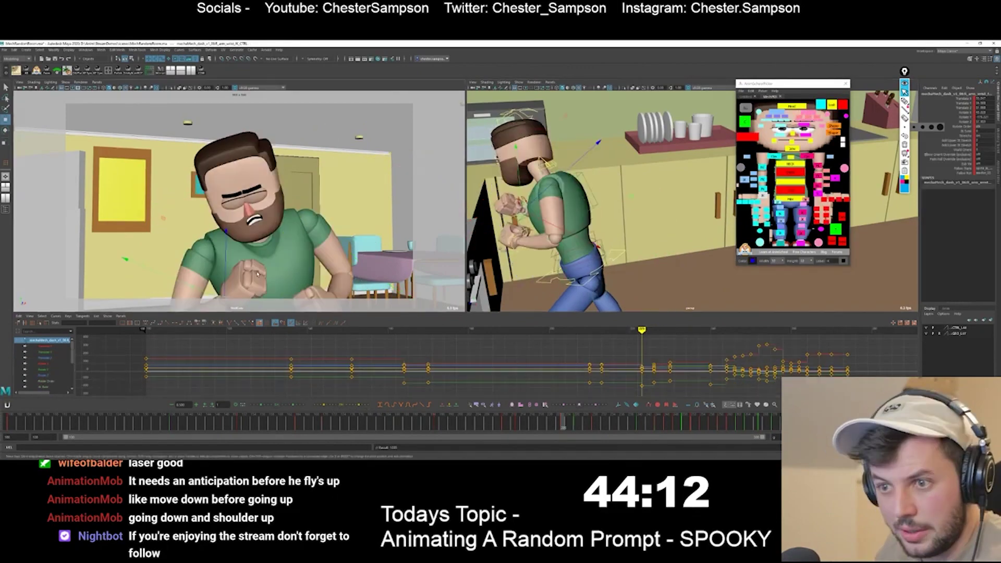
pyautogui.press(',')
pyautogui.press('.')
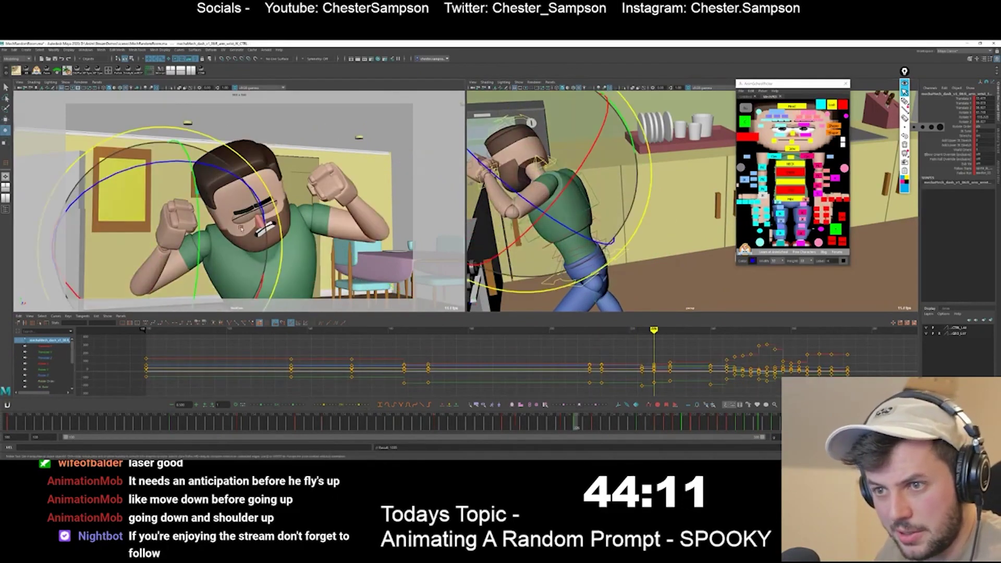
pyautogui.moveTo(110, 269); pyautogui.dragTo(195, 282)
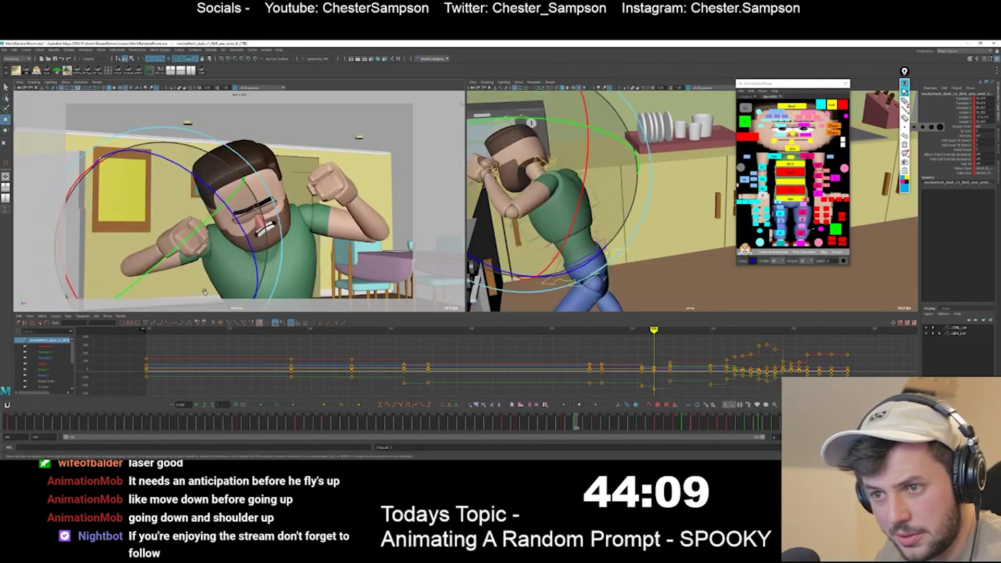
pyautogui.press('w')
pyautogui.moveTo(208, 284); pyautogui.dragTo(203, 270, button='middle')
pyautogui.press(',')
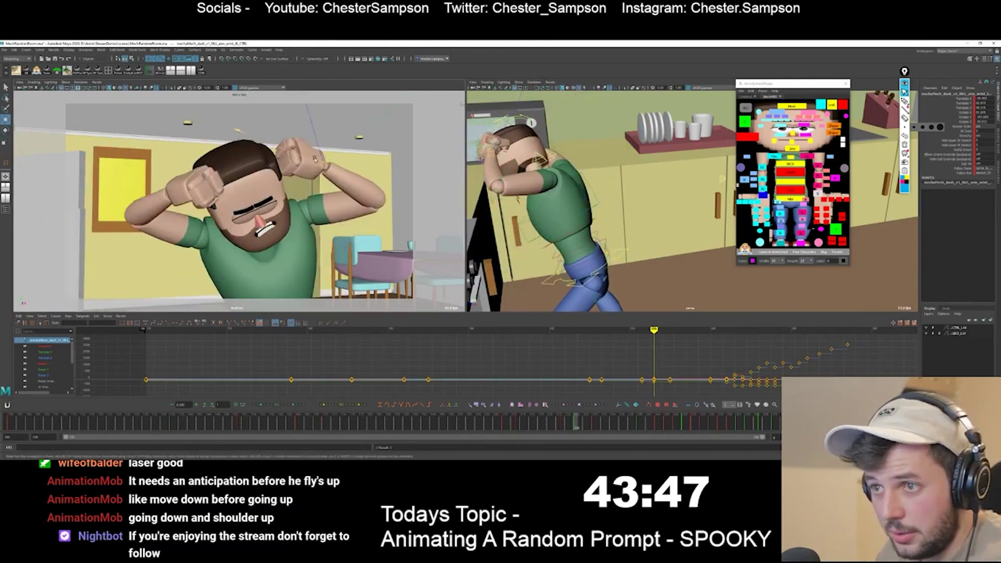
# Lower the left fist in front of the chest on the raised-fists in-between pose, comparing it with the preceding key
pyautogui.moveTo(323, 166); pyautogui.dragTo(278, 263)
pyautogui.press('e')
pyautogui.press(',')
pyautogui.press('.')
pyautogui.press('w')
pyautogui.press('e')
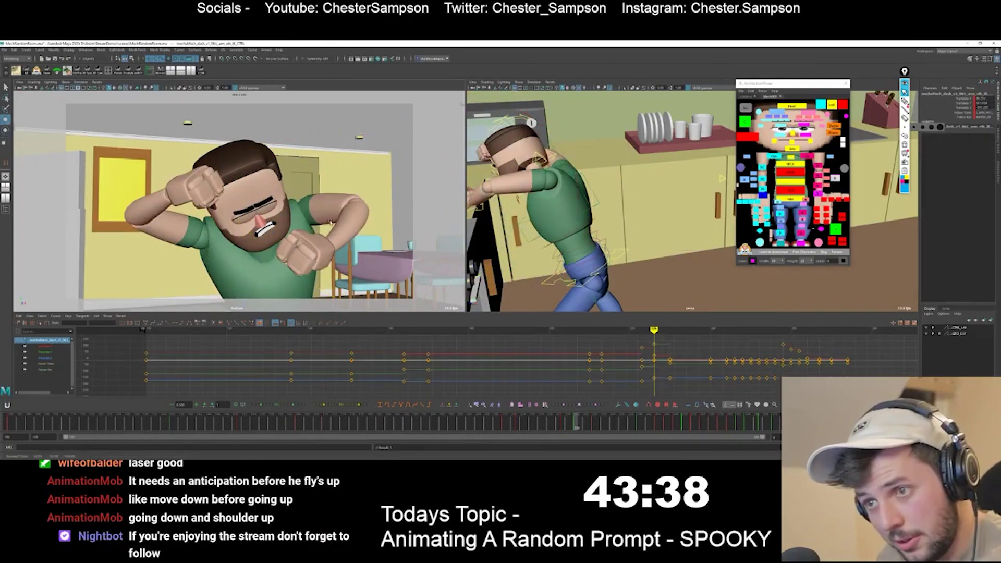
# Play back the anticipation section, return to the in-between pose with one fist lowered, and select all of the character's controls
pyautogui.hotkey('alt', 'v')
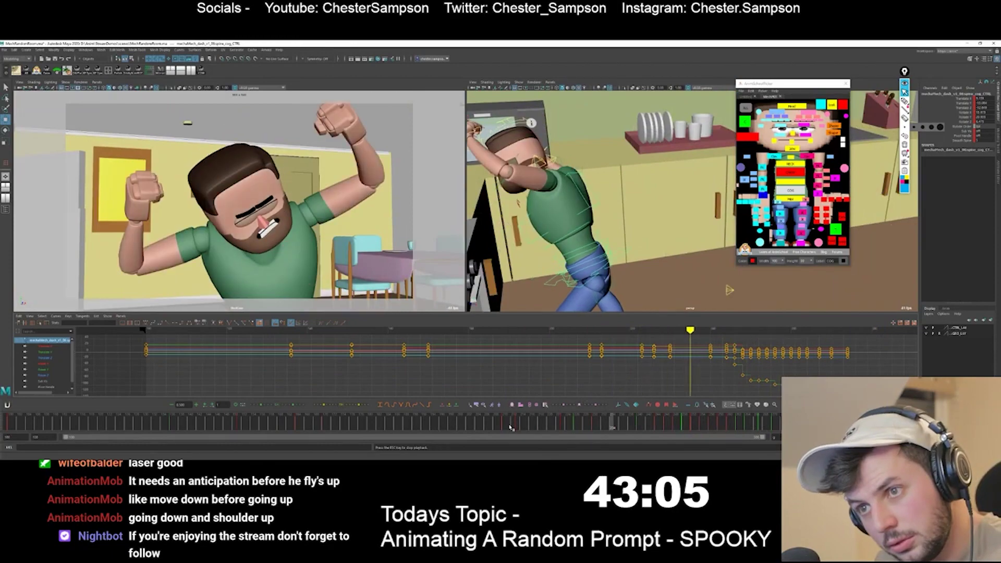
pyautogui.click(569, 426)
pyautogui.moveTo(568, 426); pyautogui.dragTo(576, 427)
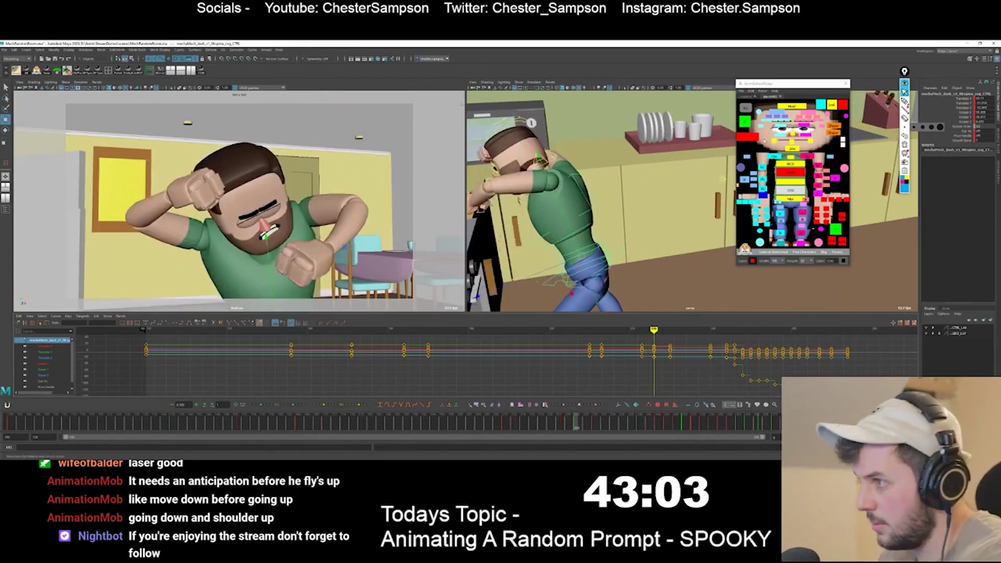
pyautogui.click(745, 109)
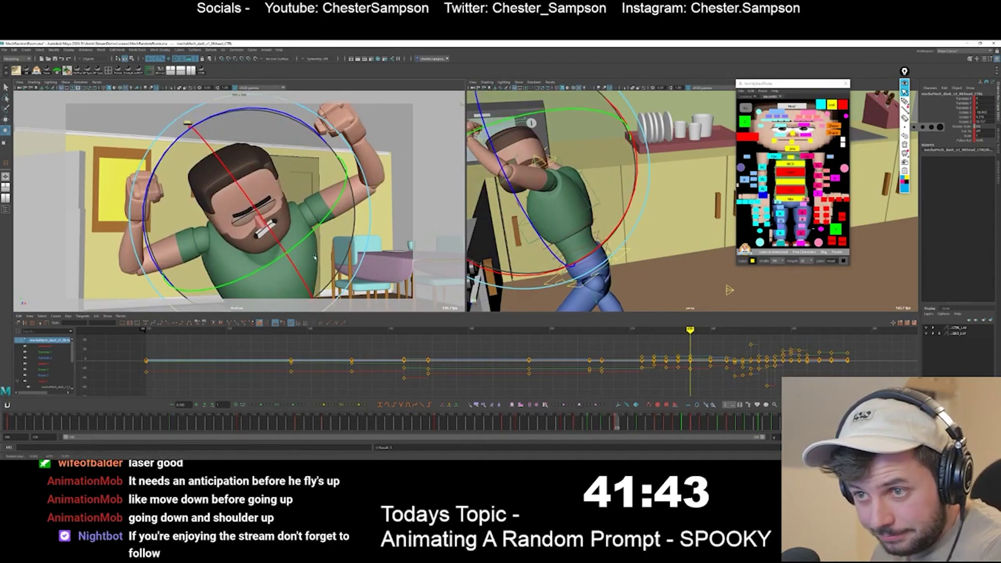
# Turn the head on the eyes-shut pose with both arms up before the red shout, comparing it with the preceding keys
pyautogui.moveTo(315, 258); pyautogui.dragTo(307, 263)
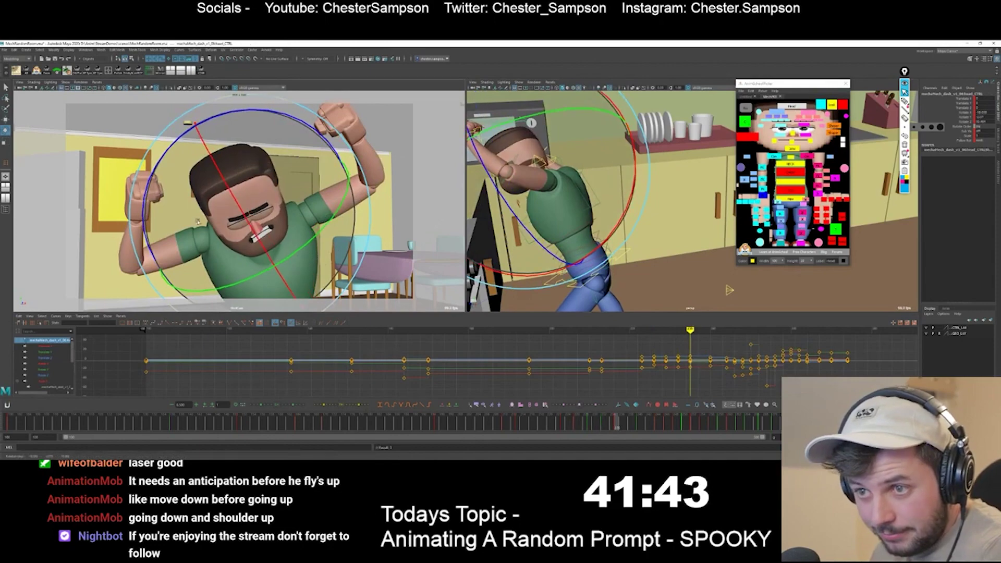
pyautogui.press(',')
pyautogui.press(',')
pyautogui.press('.')
pyautogui.press('.')
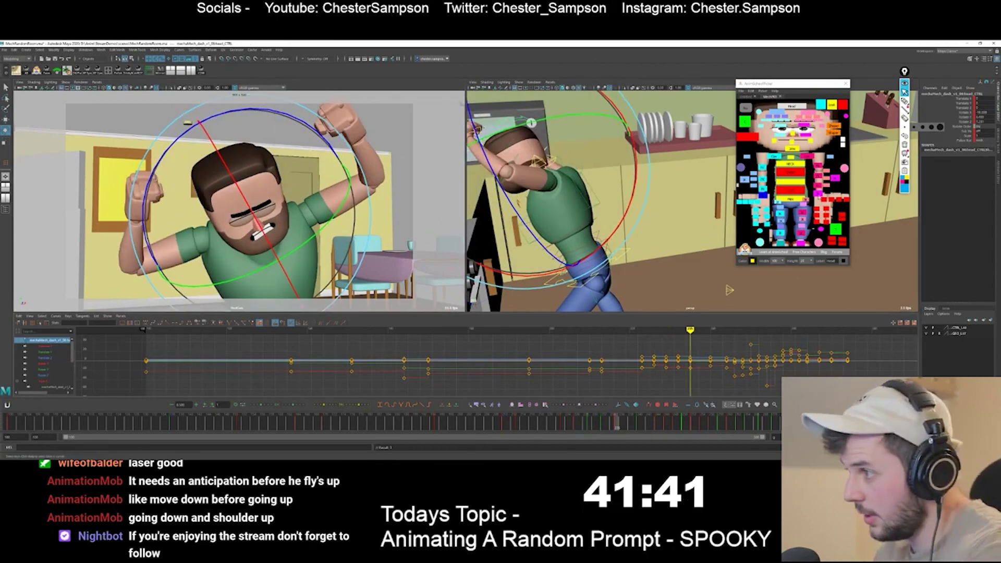
# Select the left wrist on the arms-up pose for moving, compare it with earlier keys, and play back the shout section
pyautogui.click(818, 194)
pyautogui.press('w')
pyautogui.press(',')
pyautogui.press(',')
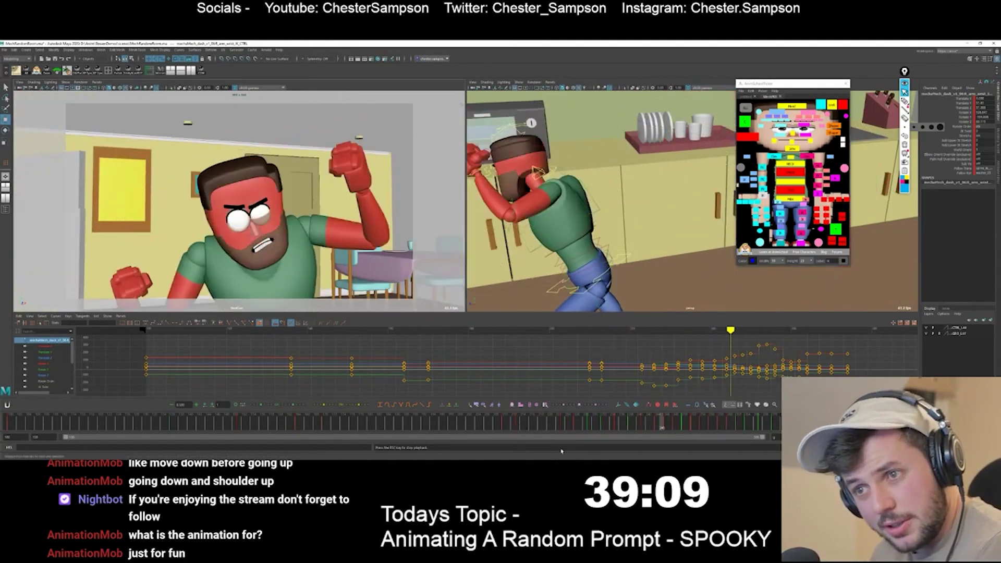
pyautogui.click(511, 429)
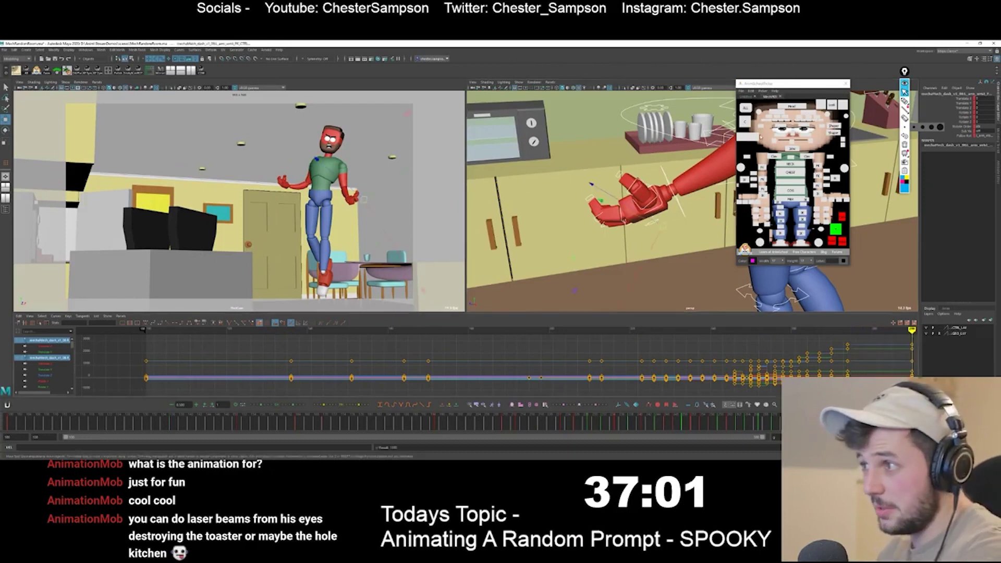
# Tilt the whole body diagonally and shift it with the master control on the final airborne pose
pyautogui.click(761, 137)
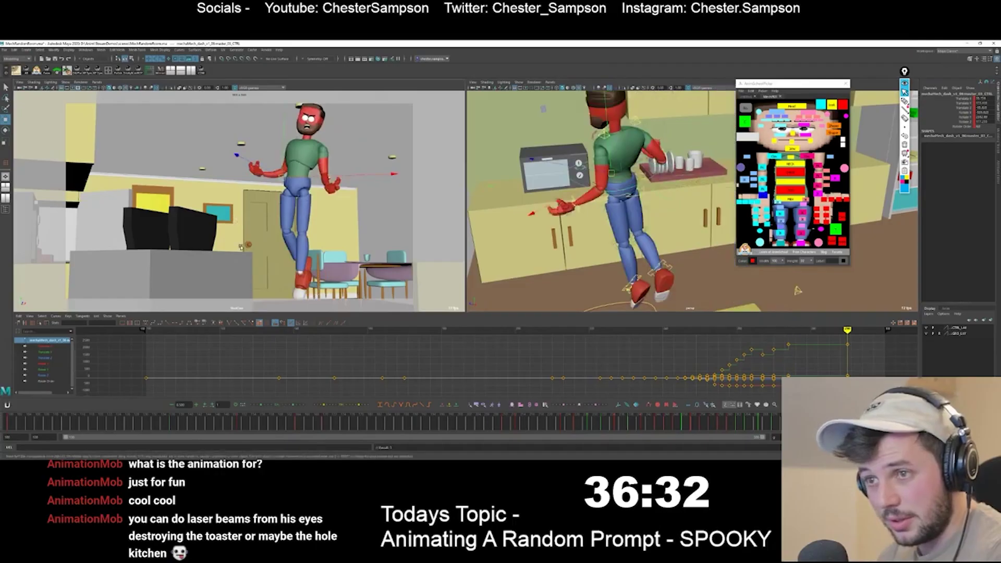
pyautogui.moveTo(250, 202); pyautogui.dragTo(256, 211)
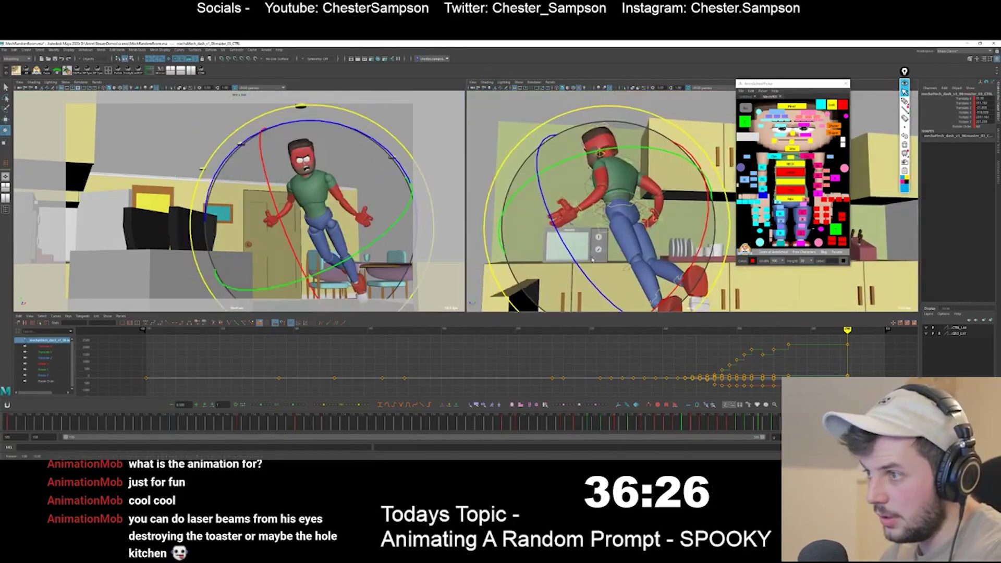
pyautogui.keyDown('alt'); pyautogui.moveTo(573, 208); pyautogui.dragTo(597, 252); pyautogui.keyUp('alt')
pyautogui.press(',')
pyautogui.press('.')
pyautogui.press('w')
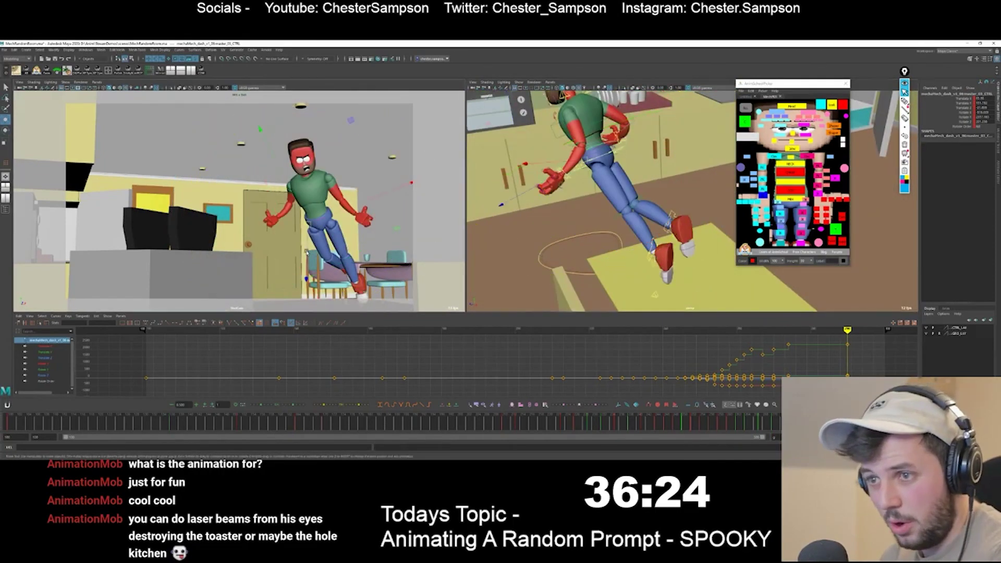
pyautogui.moveTo(306, 250); pyautogui.dragTo(305, 236, button='middle')
# Refine the master control's rotation on the final airborne pose, undoing one rotation and adjusting the body's lean again
pyautogui.press(',')
pyautogui.press('e')
pyautogui.moveTo(304, 235); pyautogui.dragTo(334, 245)
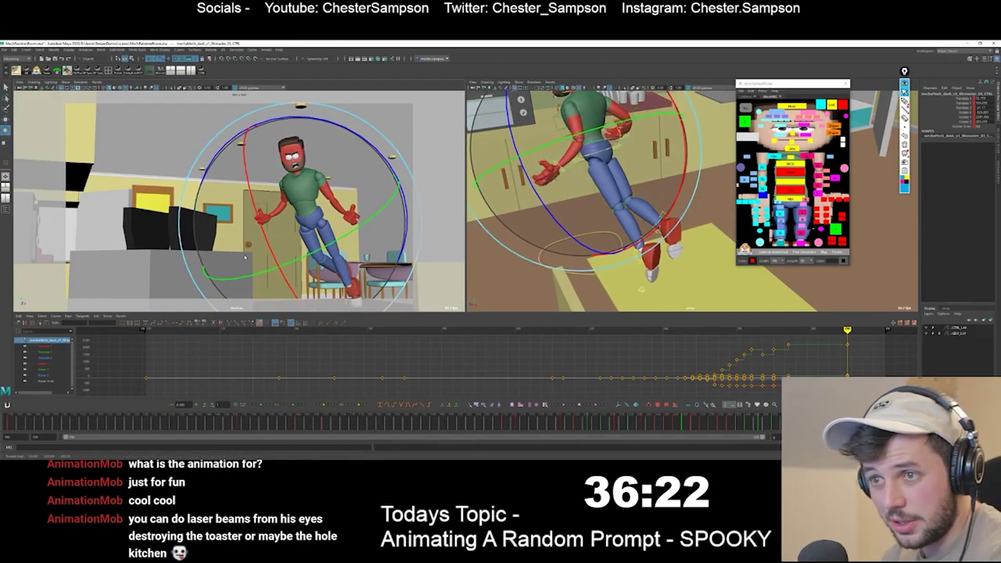
pyautogui.hotkey('ctrl', 'z')
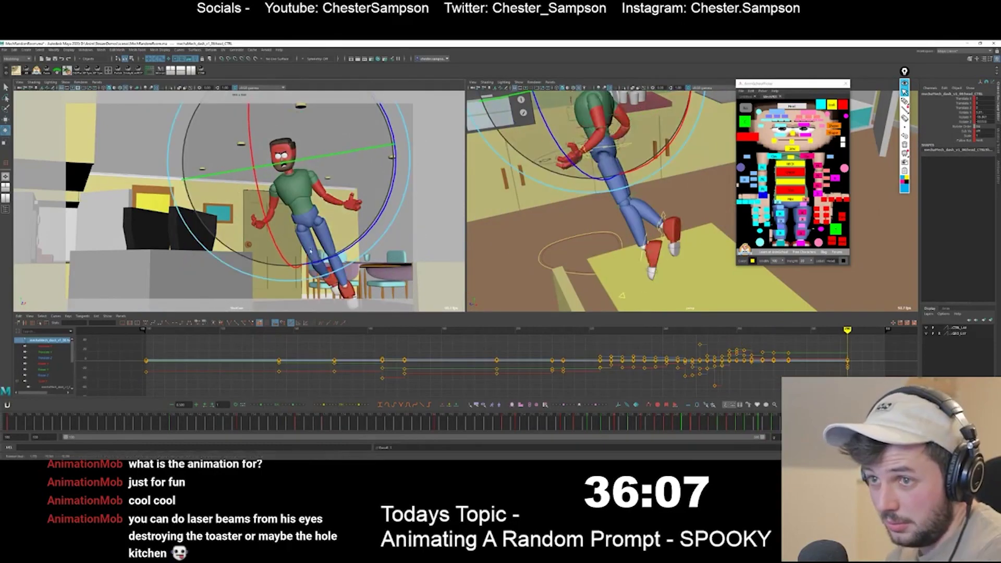
pyautogui.press('.')
pyautogui.click(747, 137)
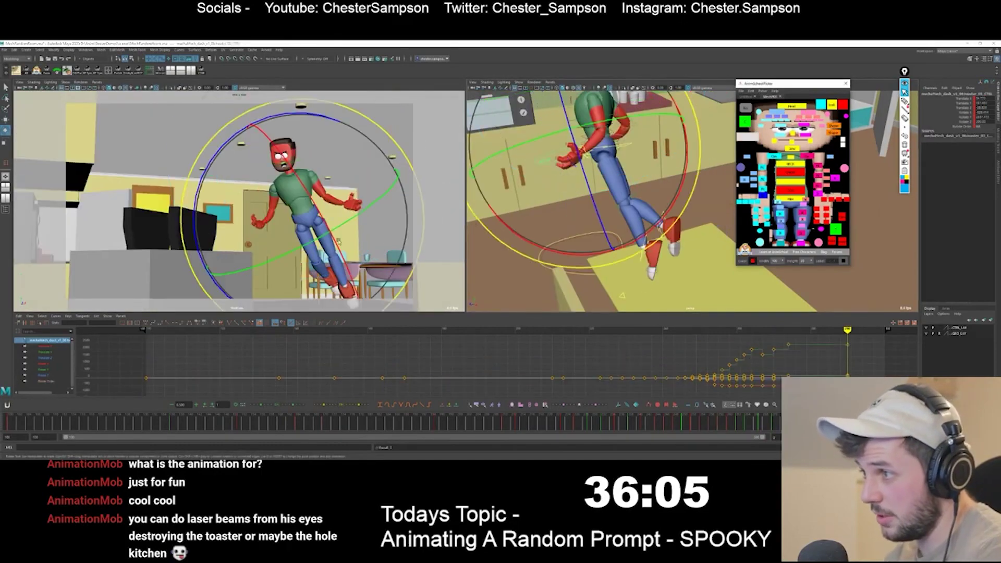
pyautogui.moveTo(339, 240); pyautogui.dragTo(336, 240, button='middle')
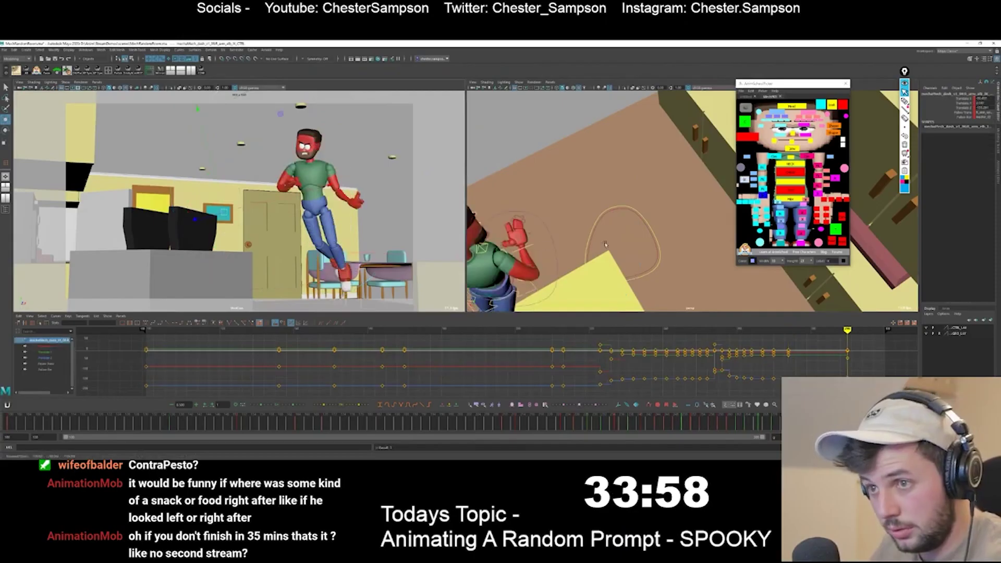
# Rotate the right wrist of the bent arm on the final airborne pose
pyautogui.click(763, 195)
pyautogui.press('e')
pyautogui.moveTo(249, 183); pyautogui.dragTo(258, 227)
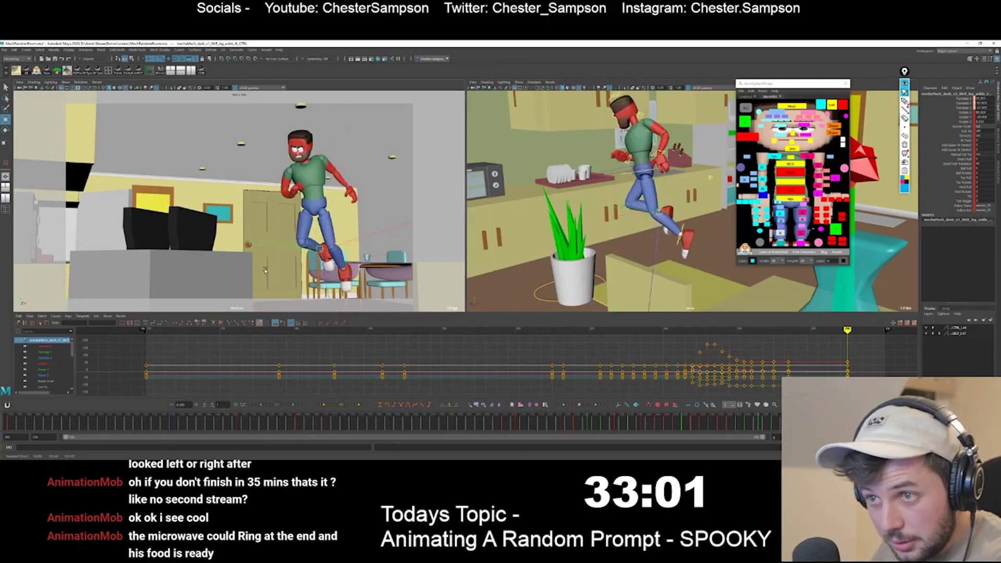
# Rotate the right ankle on the final airborne pose and compare it with the five preceding keys
pyautogui.press('e')
pyautogui.press(',')
pyautogui.press(',')
pyautogui.press(',')
pyautogui.press(',')
pyautogui.press(',')
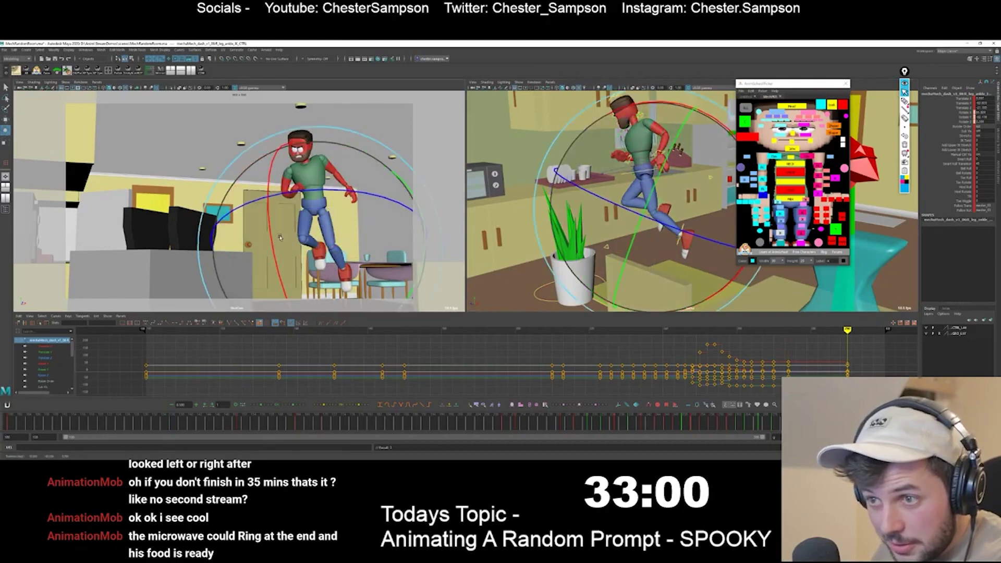
pyautogui.press('.')
pyautogui.press('.')
pyautogui.press('.')
pyautogui.press('.')
pyautogui.press('.')
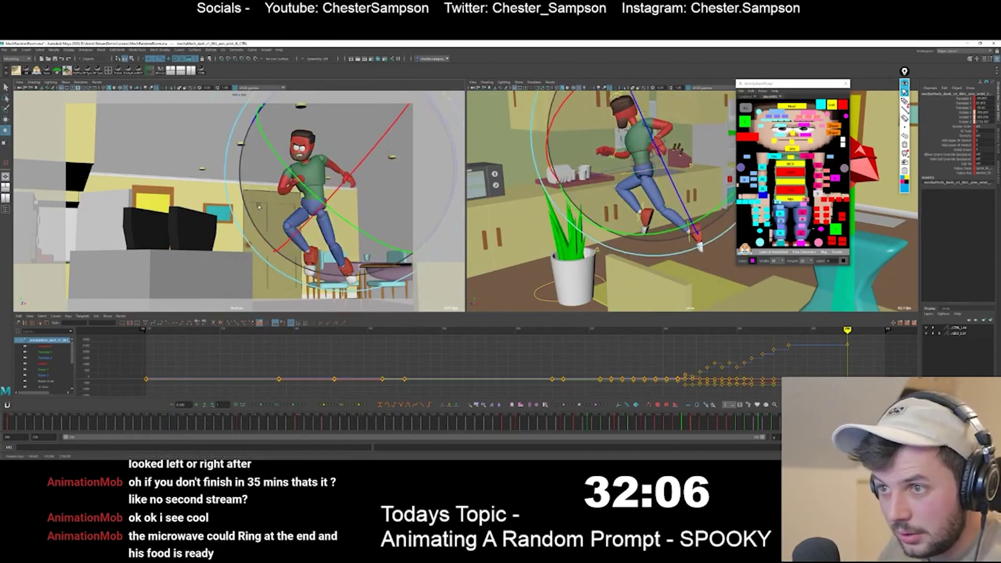
# Pose the trailing left hand and adjust the left brow on the final airborne pose
pyautogui.press('q')
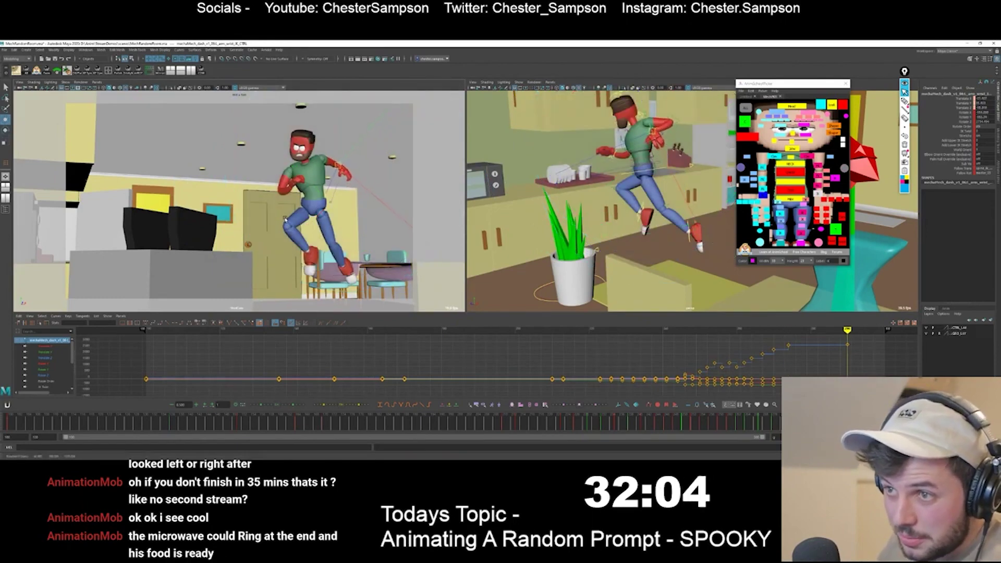
pyautogui.press('e')
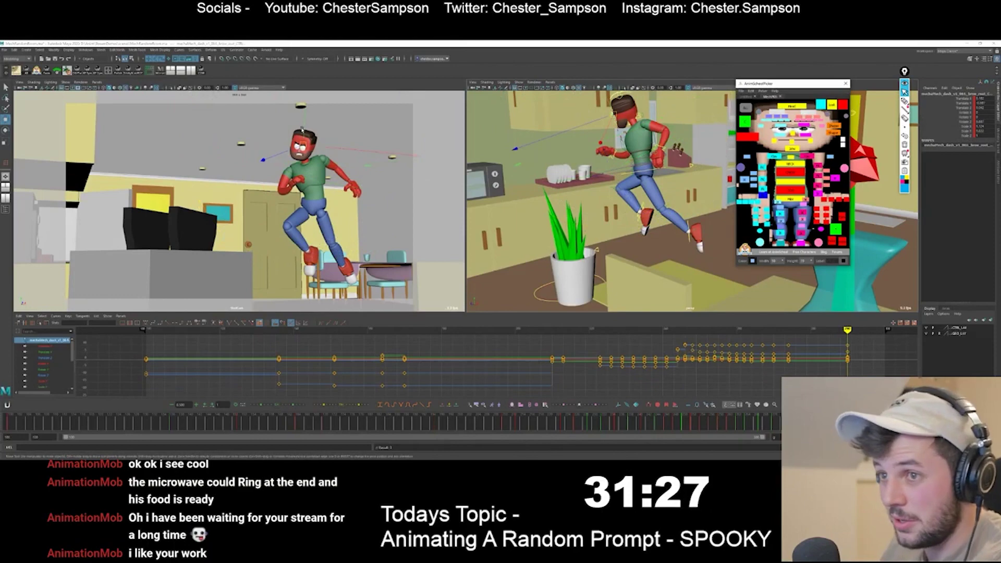
pyautogui.press('e')
pyautogui.press('w')
pyautogui.moveTo(324, 149); pyautogui.dragTo(324, 144)
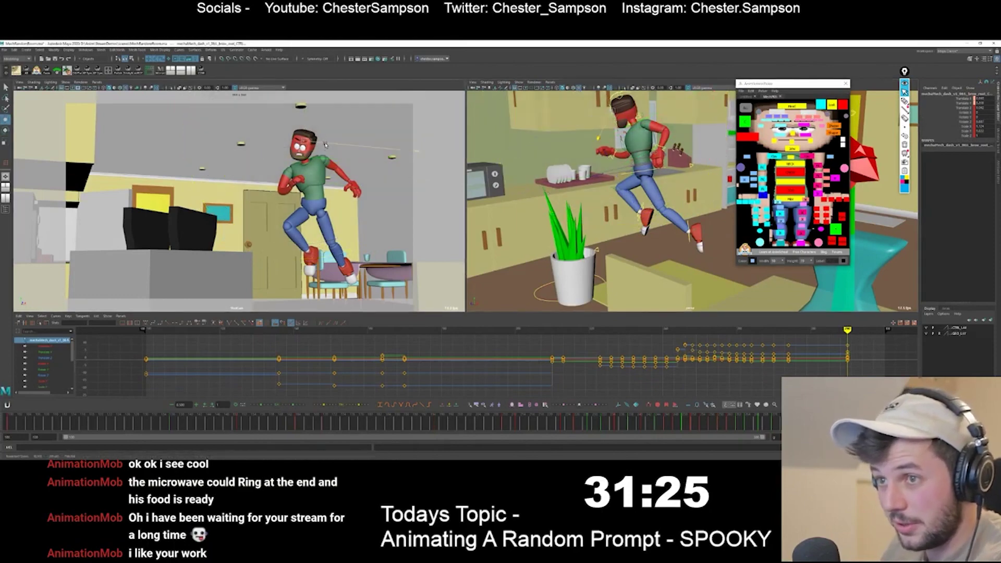
# Rotate and reposition the right fist in front of the body on the final airborne pose
pyautogui.press('e')
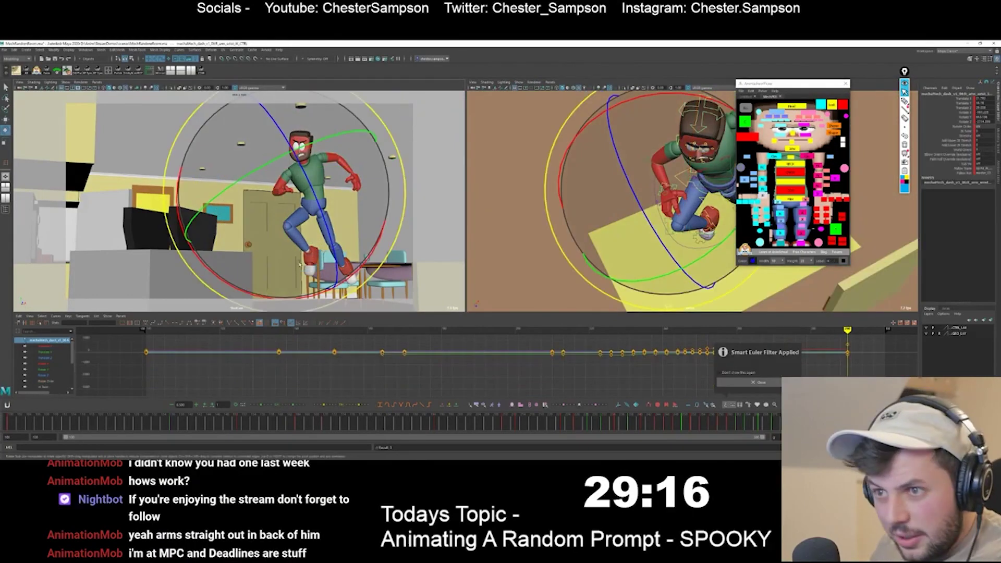
pyautogui.click(848, 234)
pyautogui.press('w')
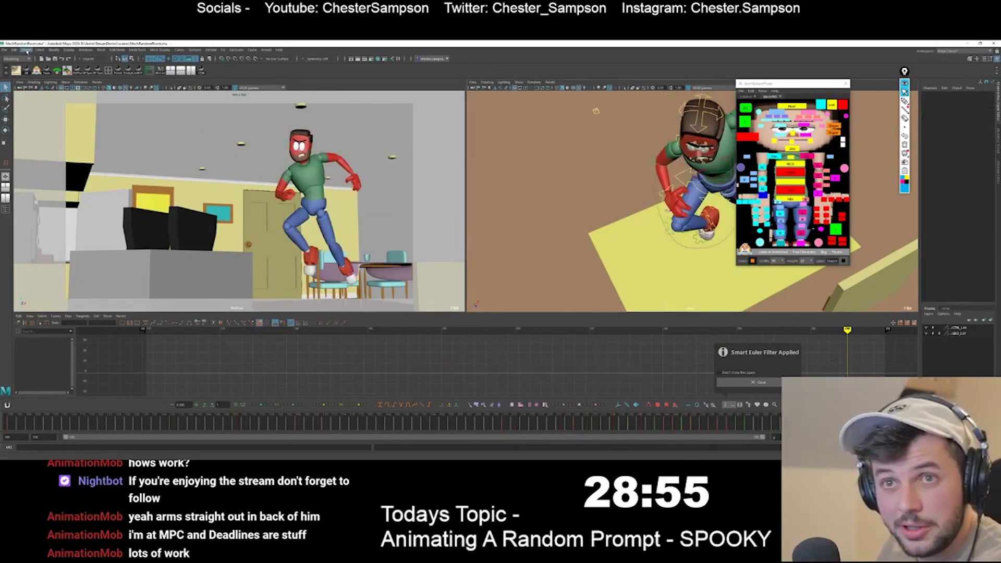
# Create a polygon cone and place it as a beam projecting from the airborne character's face
pyautogui.click(26, 50)
pyautogui.moveTo(48, 82)
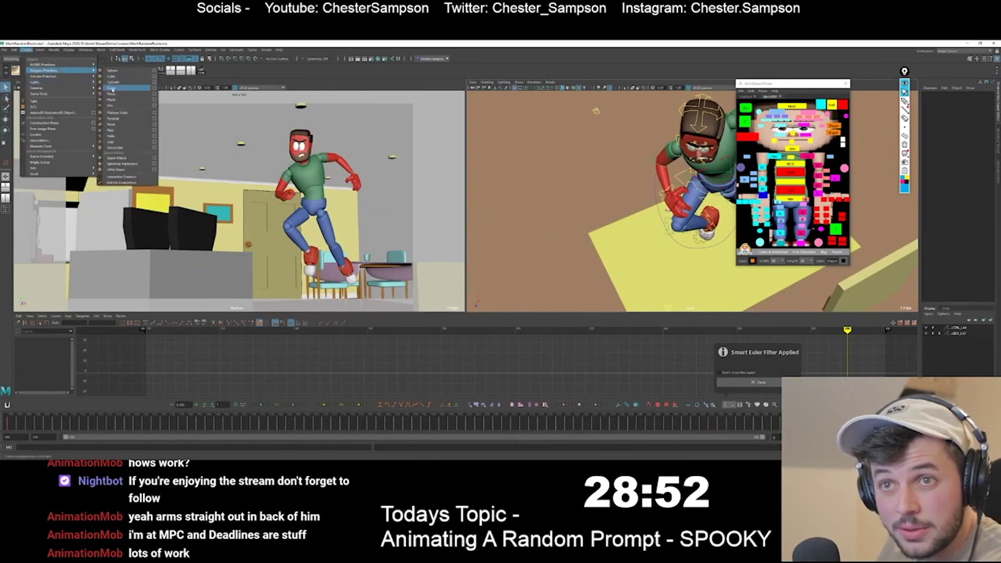
pyautogui.click(113, 90)
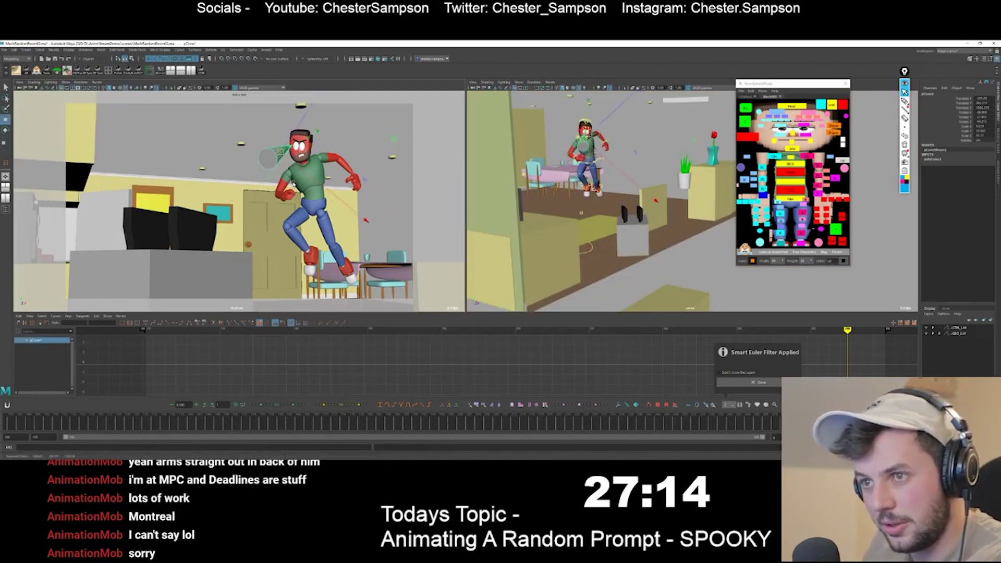
pyautogui.press('e')
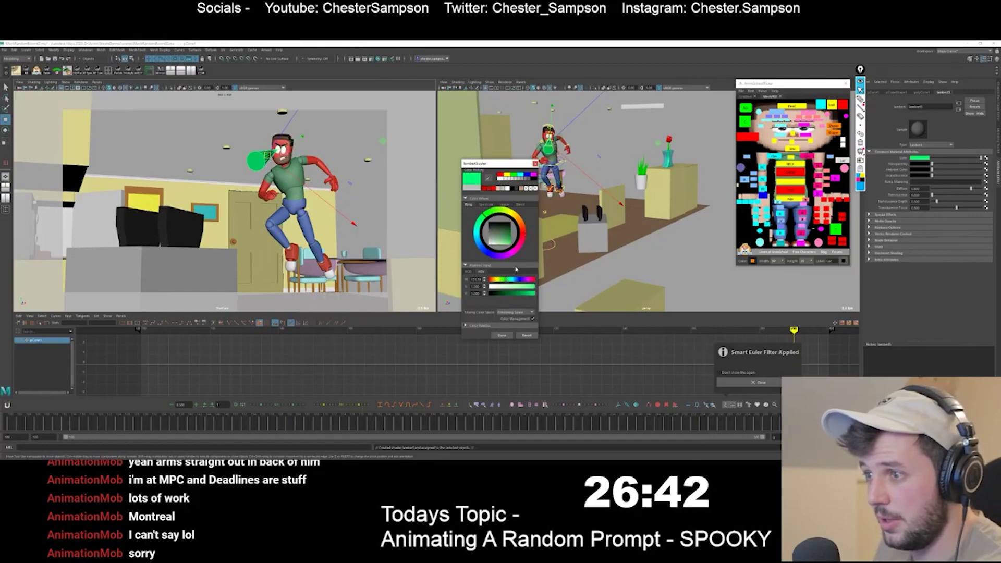
# Give the cone a partly transparent green material, key its visibility, and play back the shot
pyautogui.click(502, 335)
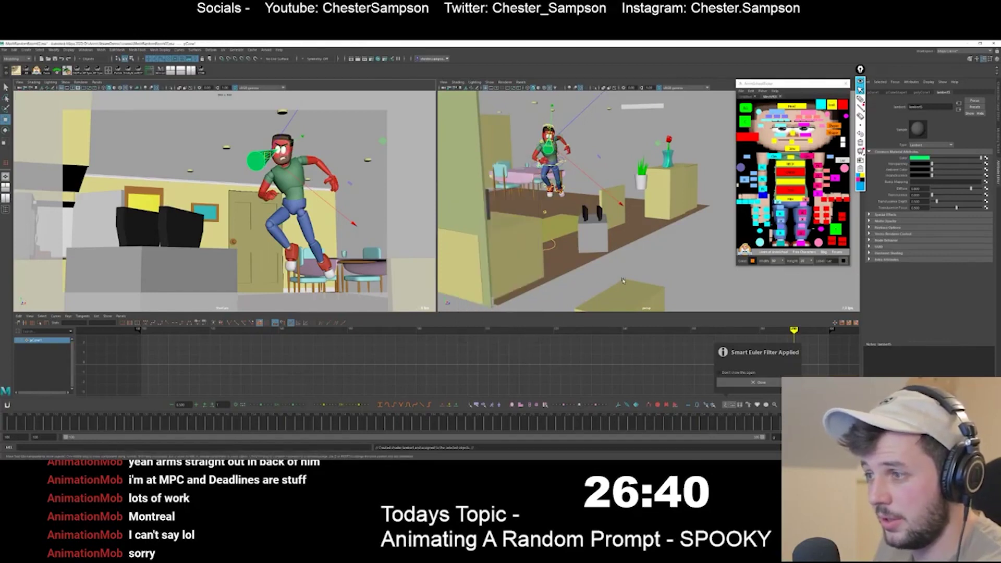
pyautogui.click(529, 154)
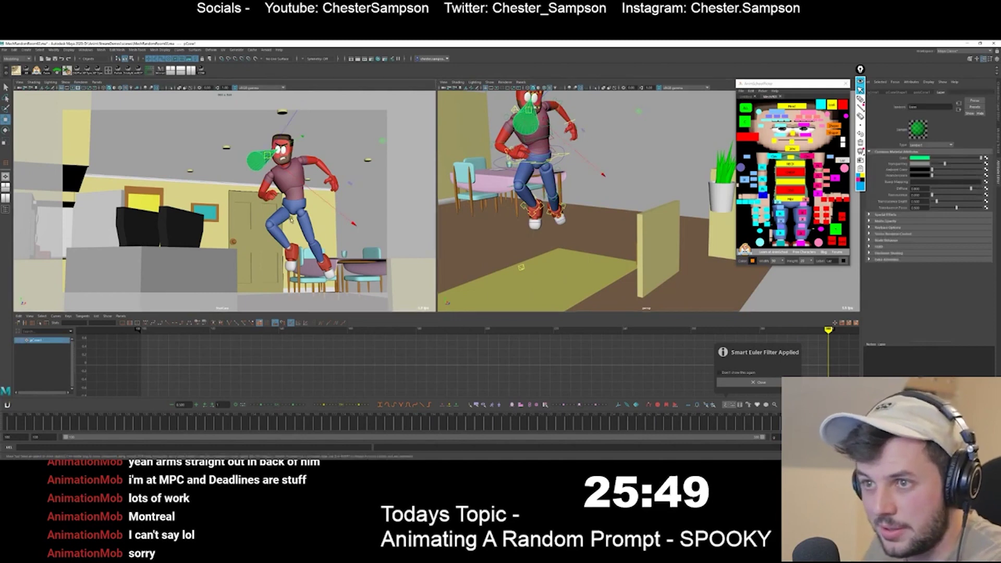
pyautogui.moveTo(289, 217); pyautogui.dragTo(287, 214, button='middle')
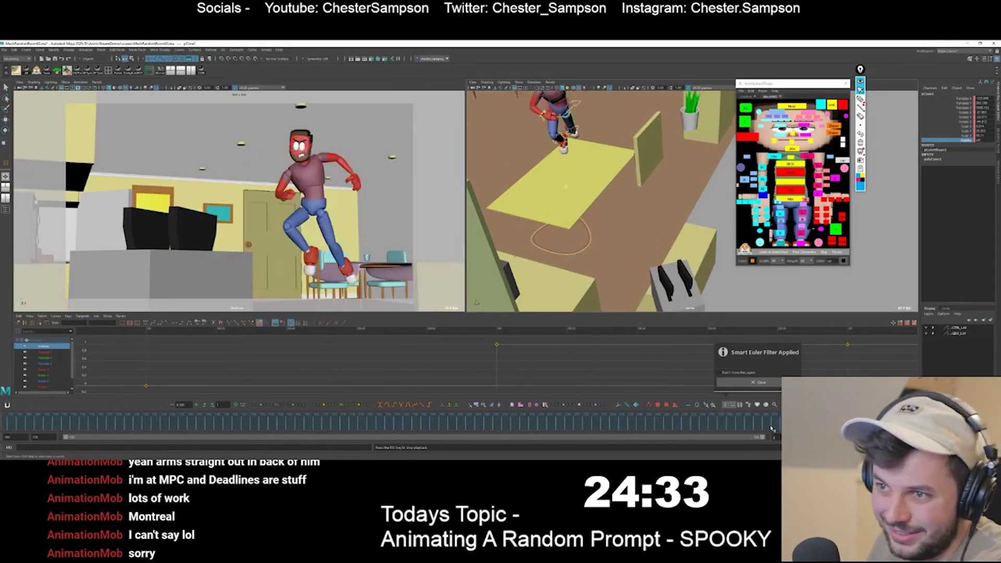
pyautogui.press('Escape')
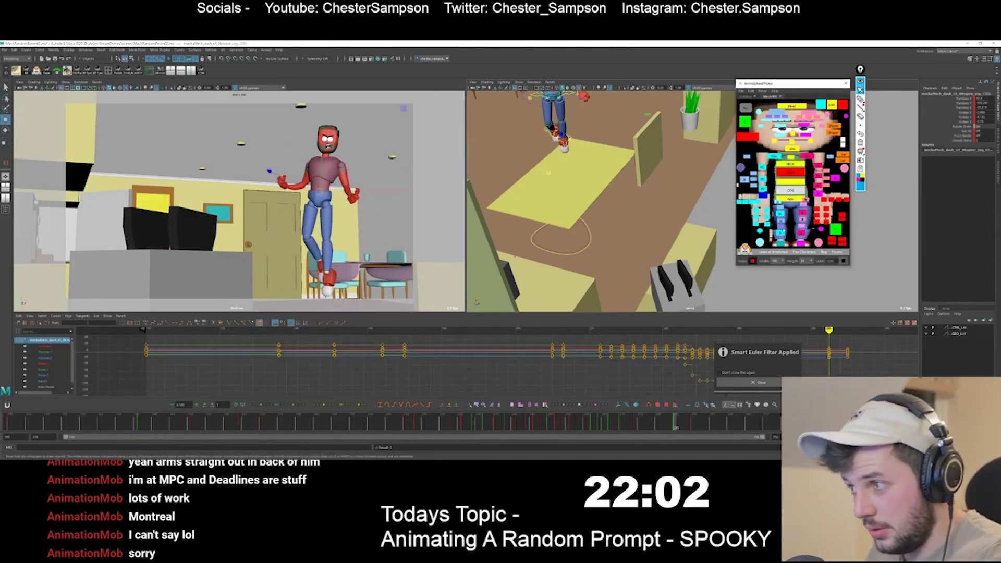
# Rotate the body and reposition and rotate the character's raised right hand on the airborne anticipation pose before the beam
pyautogui.click(746, 138)
pyautogui.press('e')
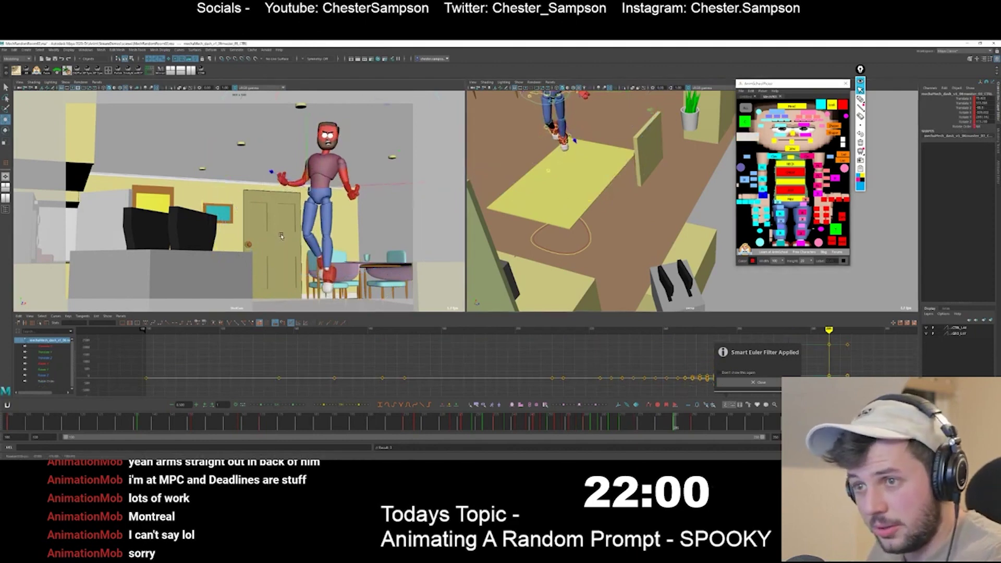
pyautogui.moveTo(280, 242); pyautogui.dragTo(284, 249)
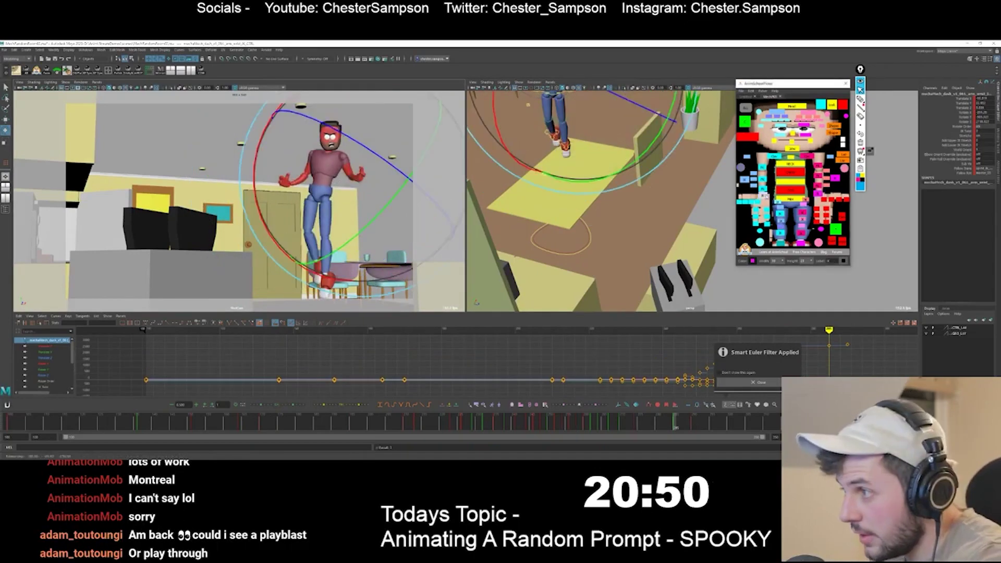
pyautogui.press('w')
pyautogui.moveTo(293, 182); pyautogui.dragTo(297, 173)
pyautogui.press('e')
pyautogui.moveTo(298, 174); pyautogui.dragTo(327, 143)
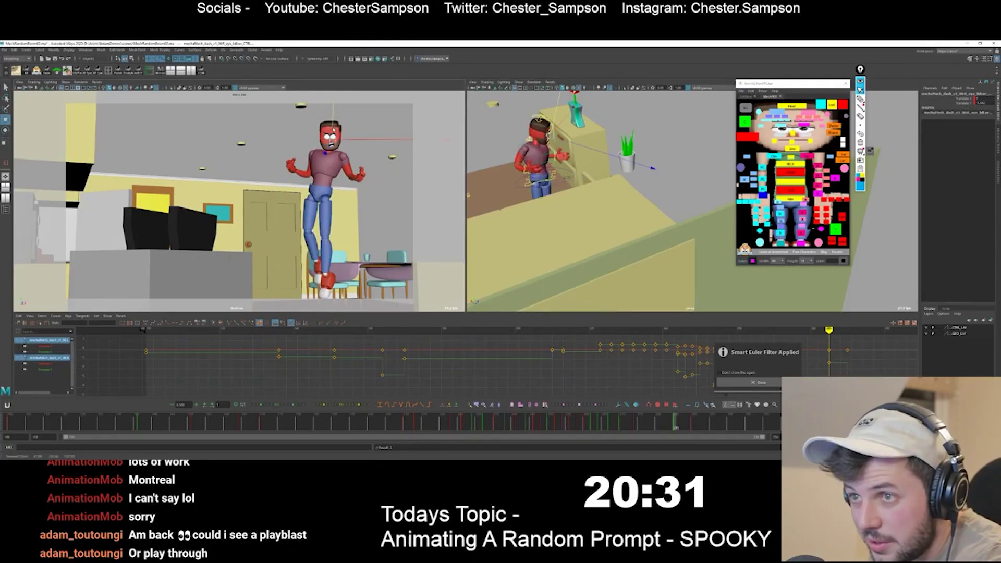
# Lower both upper eyelids into a scowl and pick the brow controls on the airborne anticipation pose
pyautogui.moveTo(333, 128); pyautogui.dragTo(334, 127)
pyautogui.press(',')
pyautogui.press('.')
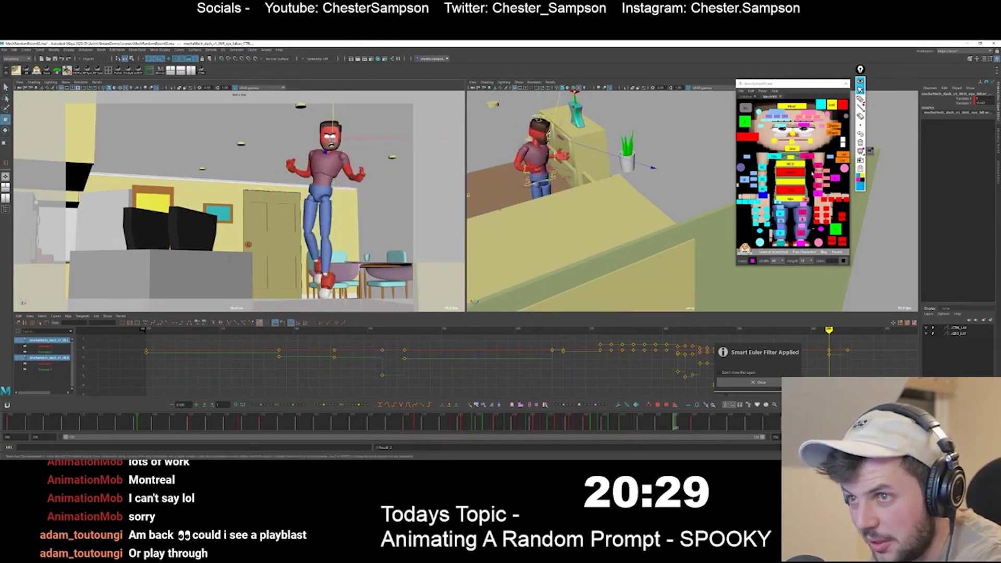
pyautogui.moveTo(773, 109); pyautogui.dragTo(828, 121)
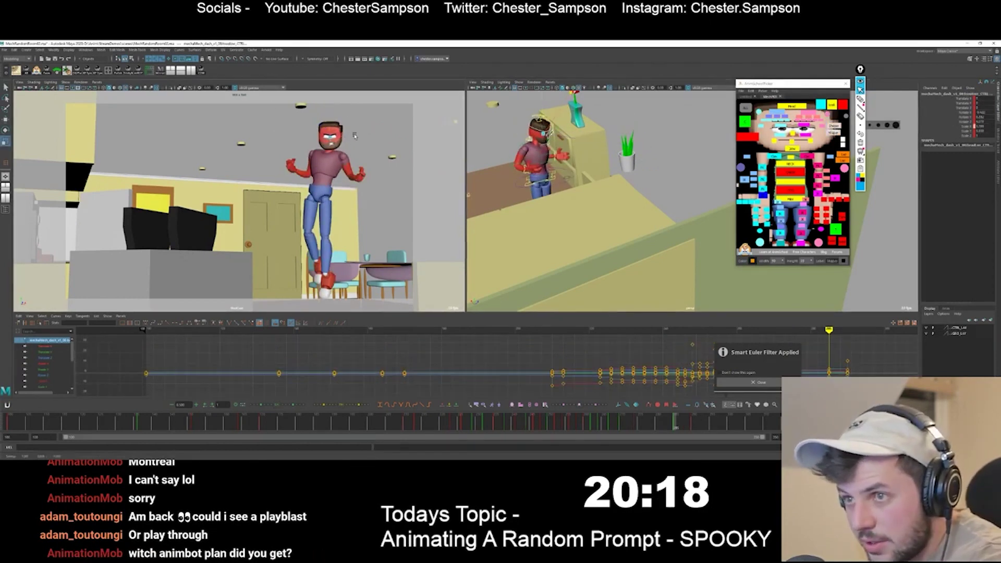
# Flip between the neighbouring keyed poses to compare the face and body in the airborne anticipation
pyautogui.click(347, 137)
pyautogui.press('q')
pyautogui.press(',')
pyautogui.press('.')
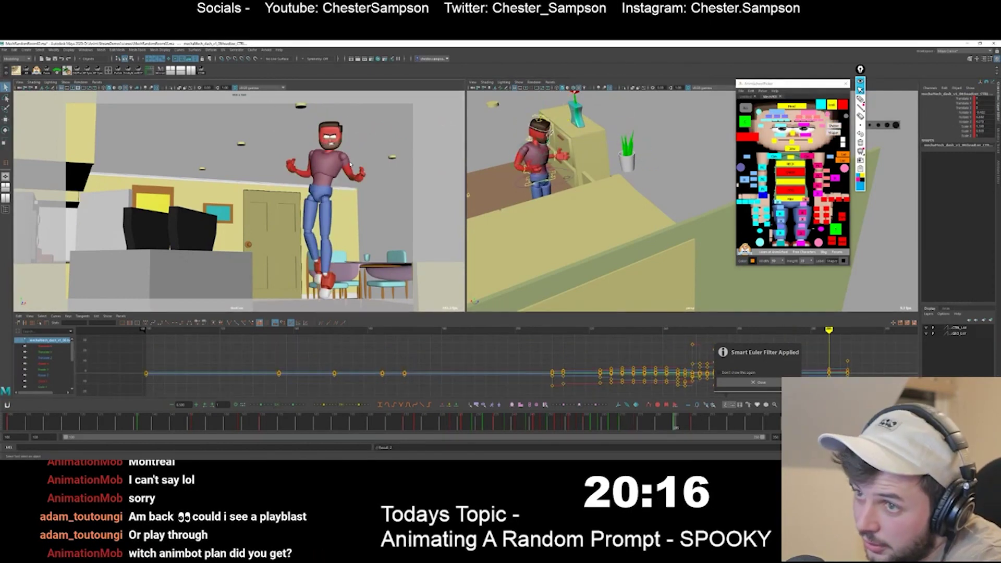
pyautogui.press('.')
pyautogui.press(',')
pyautogui.press('.')
pyautogui.press(',')
pyautogui.press(',')
pyautogui.press('.')
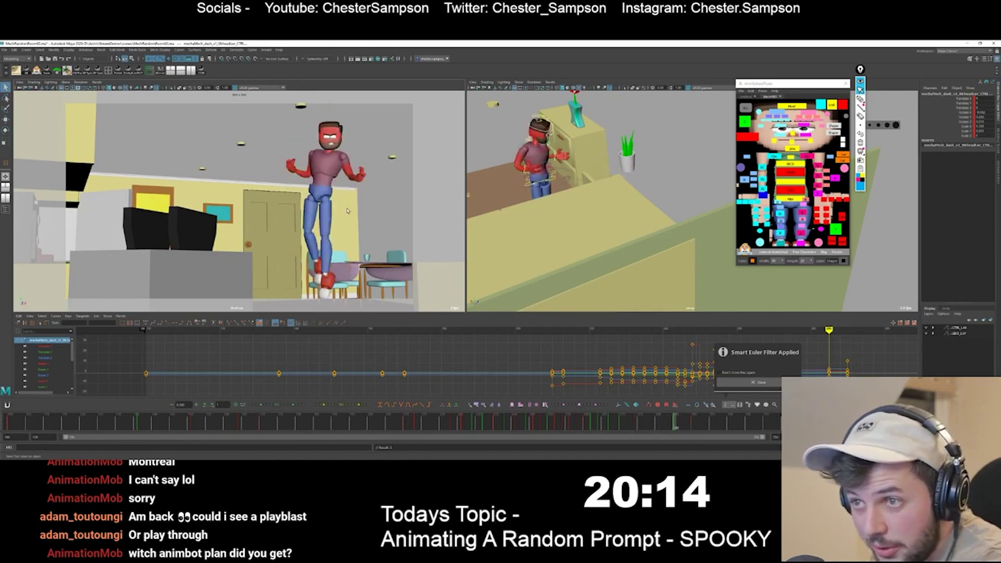
pyautogui.press('.')
pyautogui.press(',')
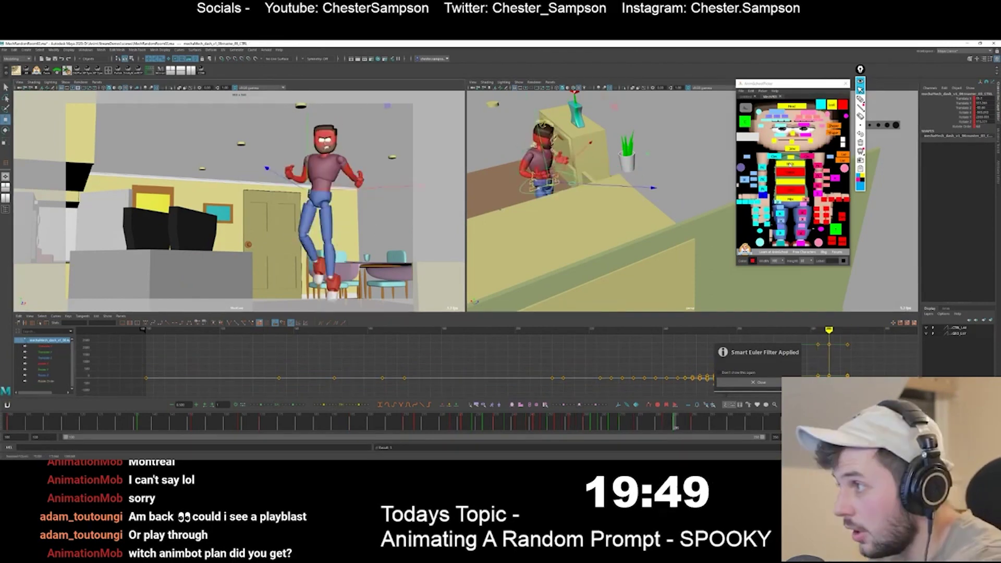
# Adjust the body's lean and the ankle's rotation on the airborne anticipation pose, checking them against the neighbouring keys
pyautogui.click(343, 177)
pyautogui.press('e')
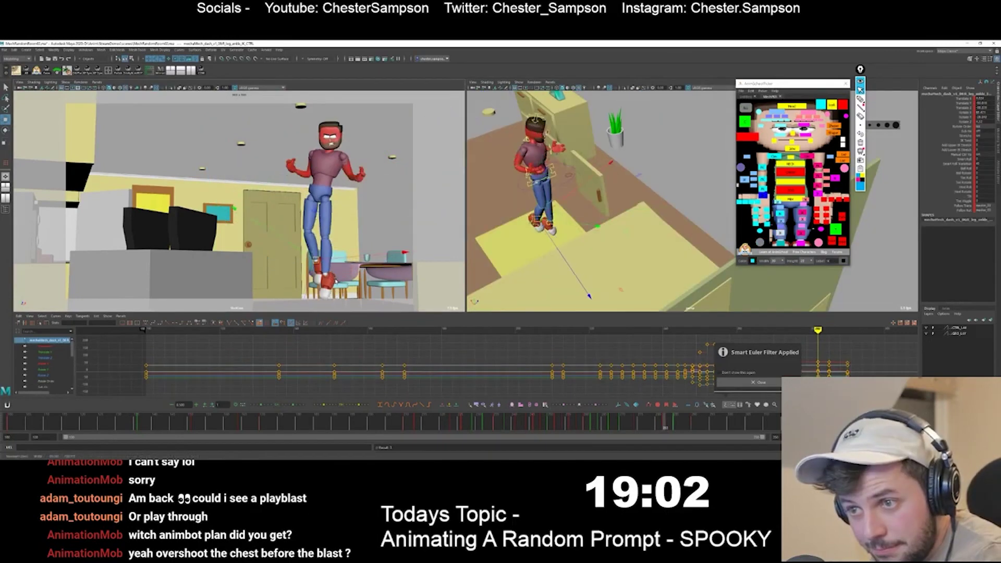
pyautogui.press(',')
pyautogui.press('.')
pyautogui.press('e')
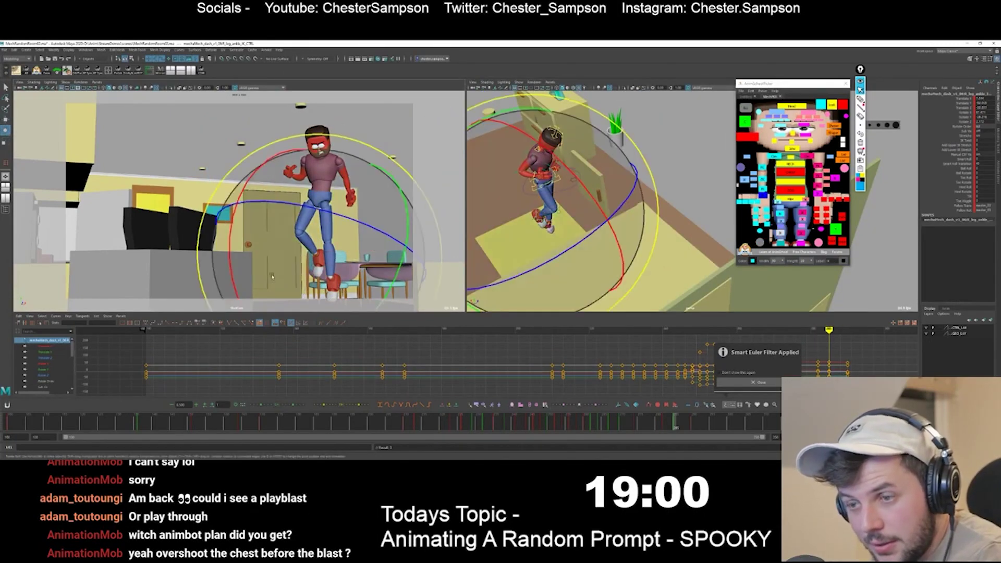
pyautogui.press(',')
pyautogui.press('.')
pyautogui.press('.')
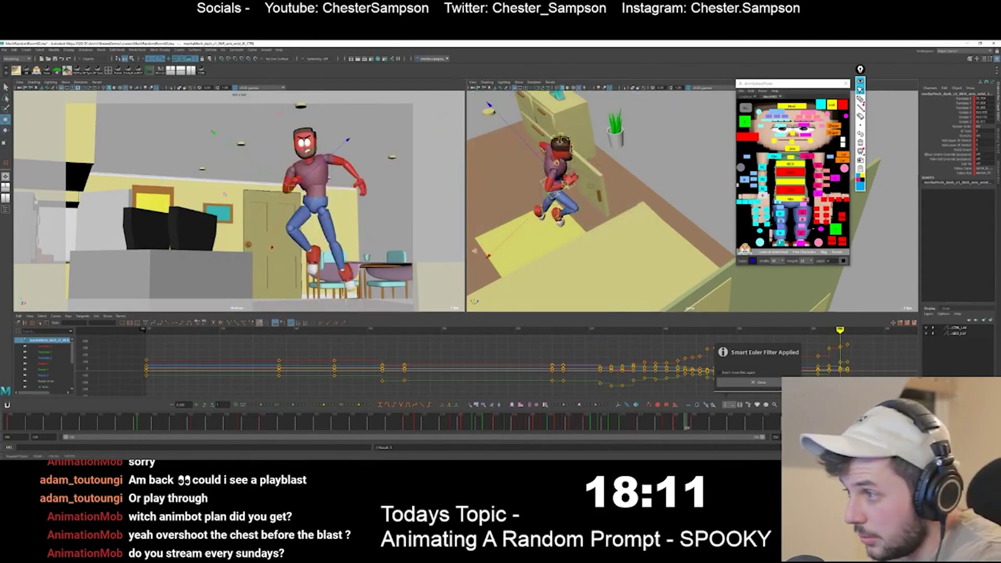
# Pose both feet on the forward-lunging airborne pose just before the beam fires
pyautogui.click(779, 233)
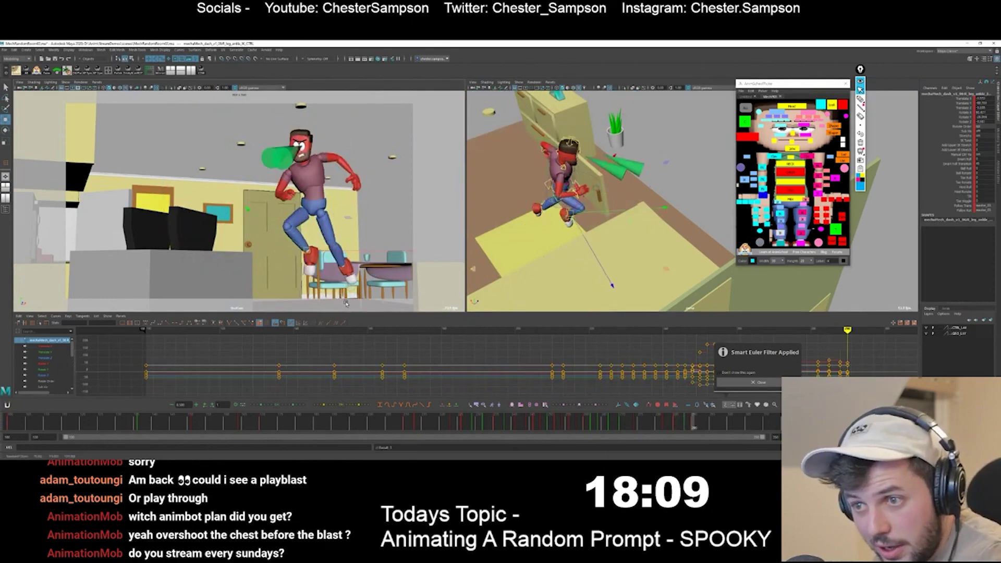
pyautogui.click(675, 263)
pyautogui.click(801, 233)
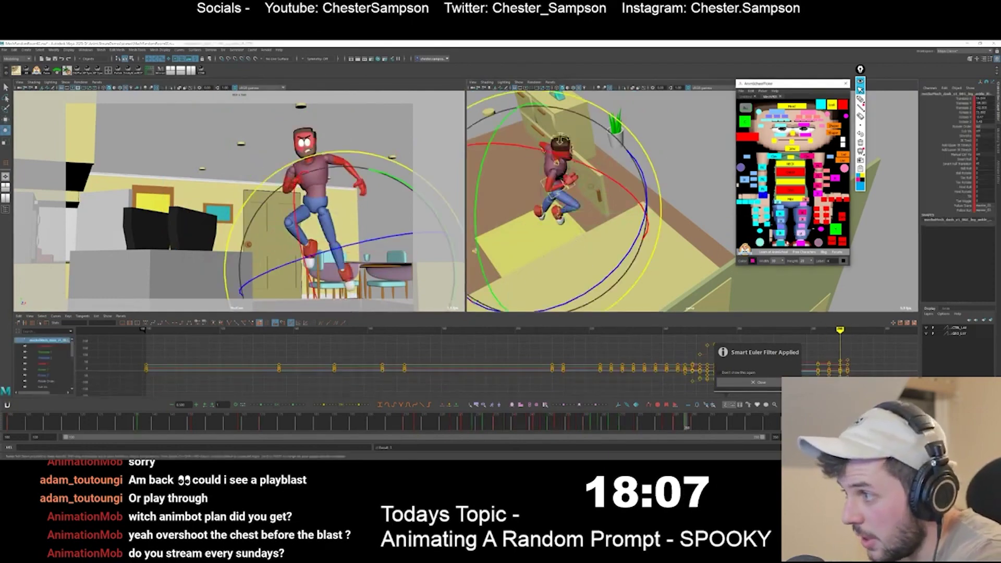
pyautogui.press('w')
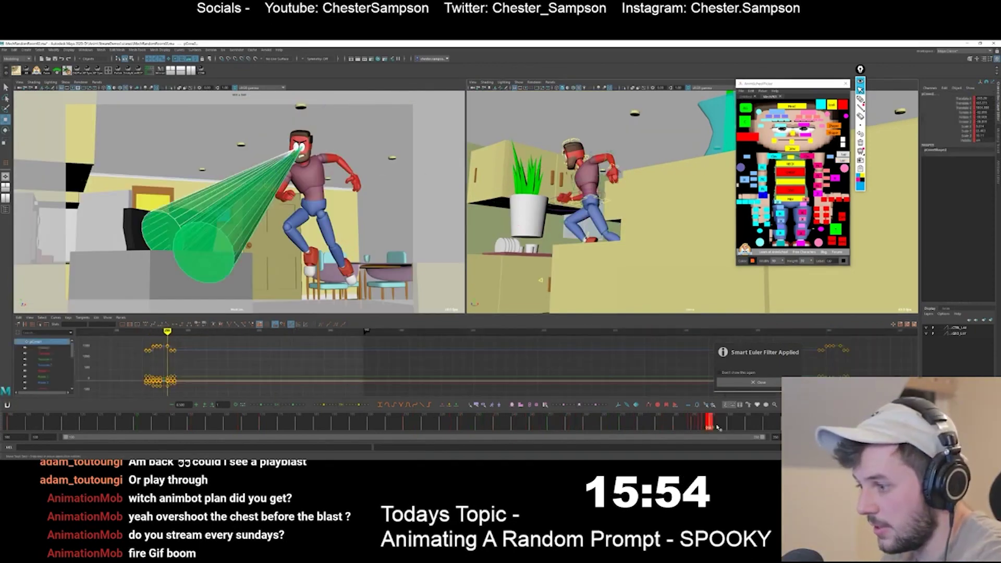
# Shift the green beam cones' ending keys later on the timeline so the beam holds longer, and scrub through it
pyautogui.click(722, 427)
pyautogui.moveTo(721, 428)
pyautogui.keyDown('shift'); pyautogui.mouseDown()
pyautogui.moveTo(710, 427)
pyautogui.moveTo(736, 428)
pyautogui.mouseUp(); pyautogui.keyUp('shift')
pyautogui.click(739, 428)
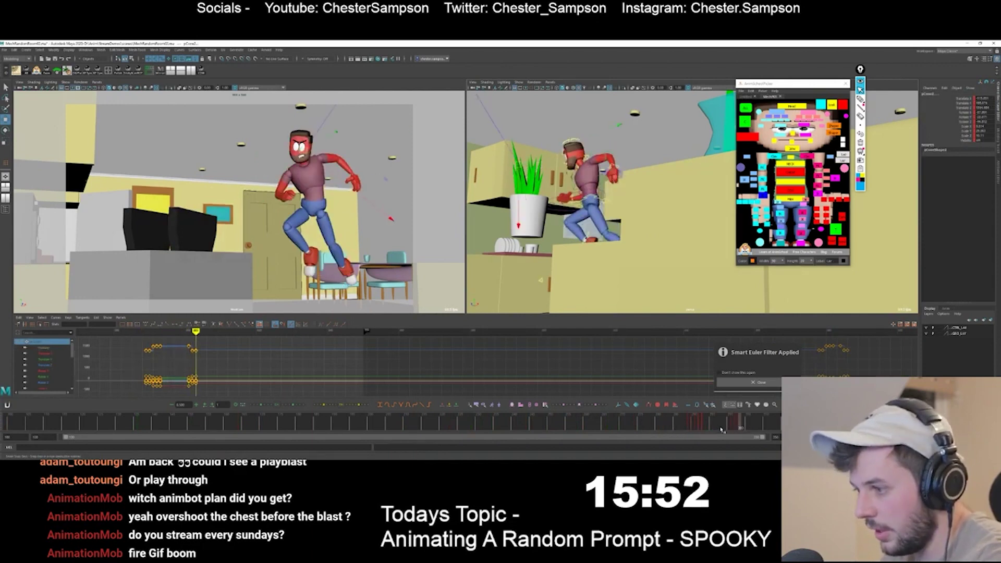
pyautogui.click(750, 428)
pyautogui.moveTo(750, 428)
pyautogui.keyDown('shift'); pyautogui.mouseDown()
pyautogui.moveTo(722, 427)
pyautogui.moveTo(758, 429)
pyautogui.mouseUp(); pyautogui.keyUp('shift')
pyautogui.moveTo(655, 427); pyautogui.dragTo(732, 427)
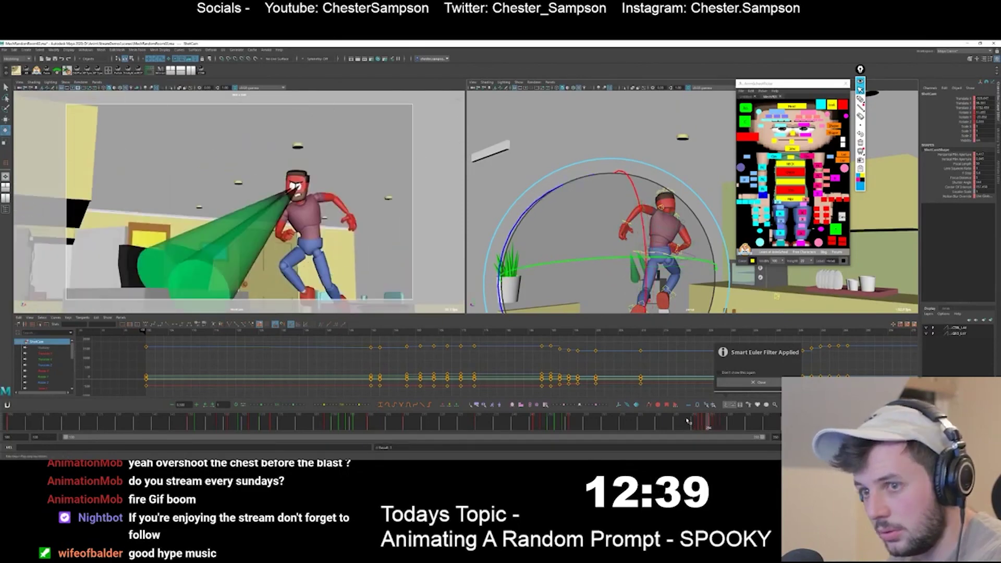
# Select the shot camera's shake keys around the beam firing on the timeline
pyautogui.click(702, 421)
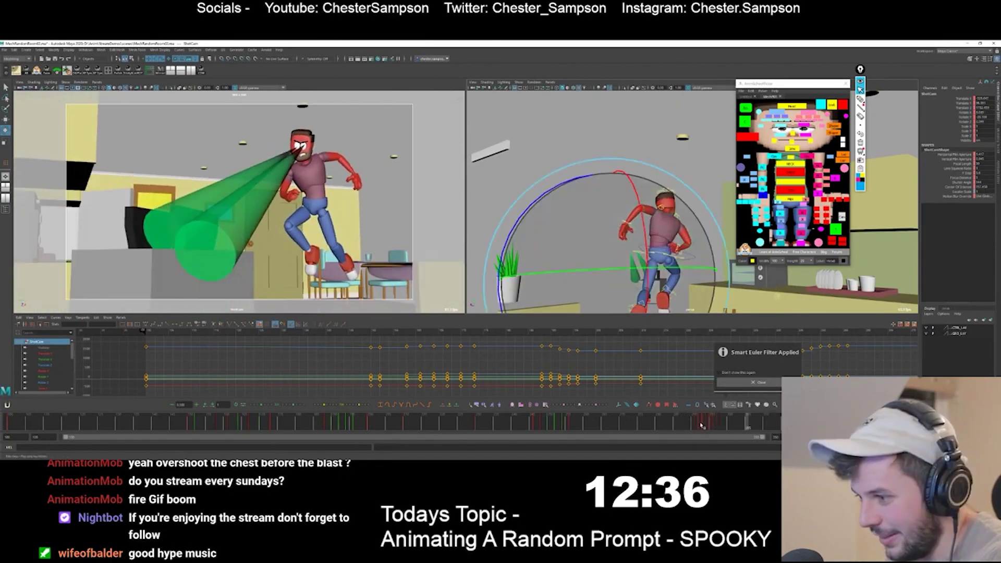
pyautogui.keyDown('shift'); pyautogui.moveTo(699, 421); pyautogui.dragTo(714, 423); pyautogui.keyUp('shift')
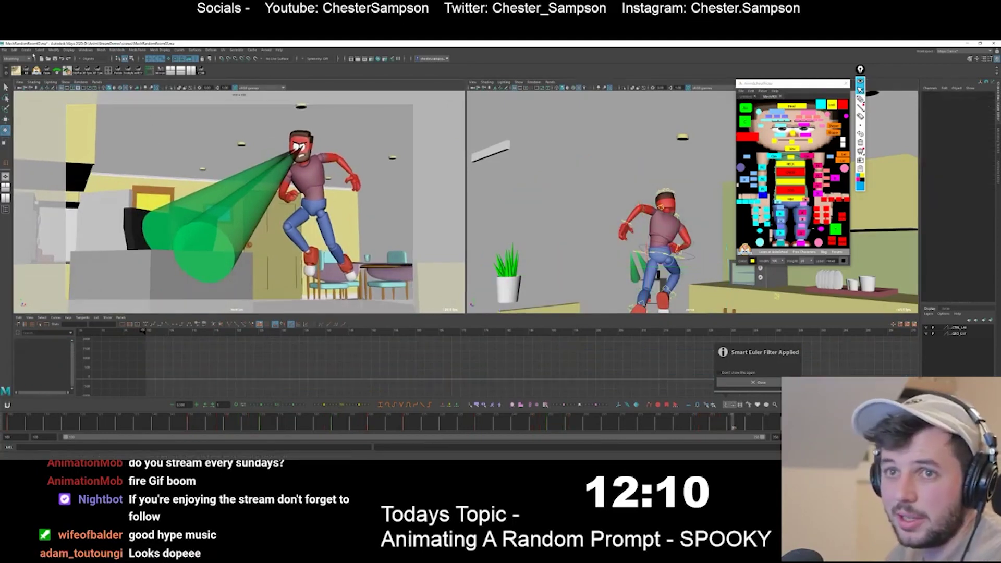
# Create a polygon sphere at the beam's far end, scale it up as a blast engulfing the camera, and play back
pyautogui.click(24, 50)
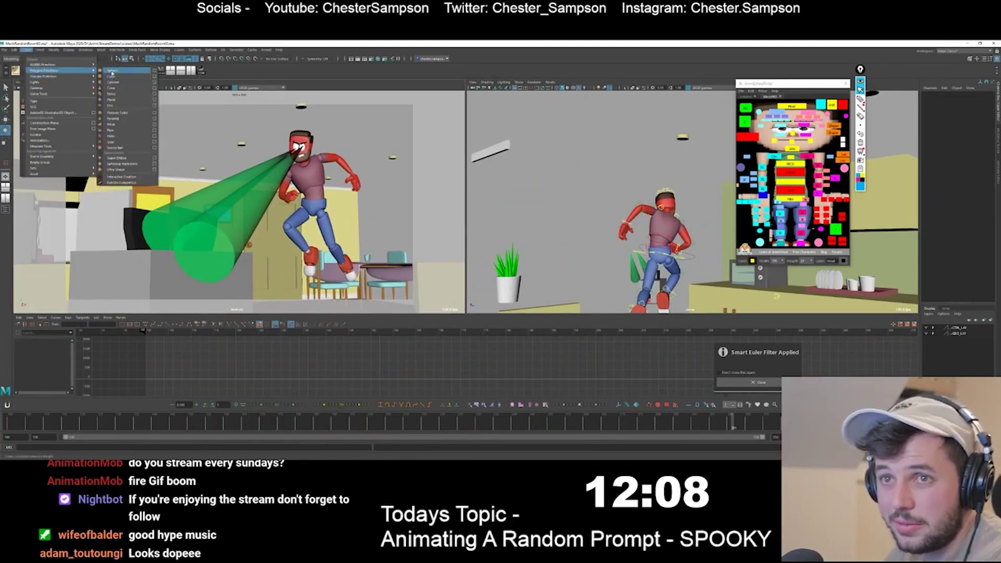
pyautogui.click(108, 104)
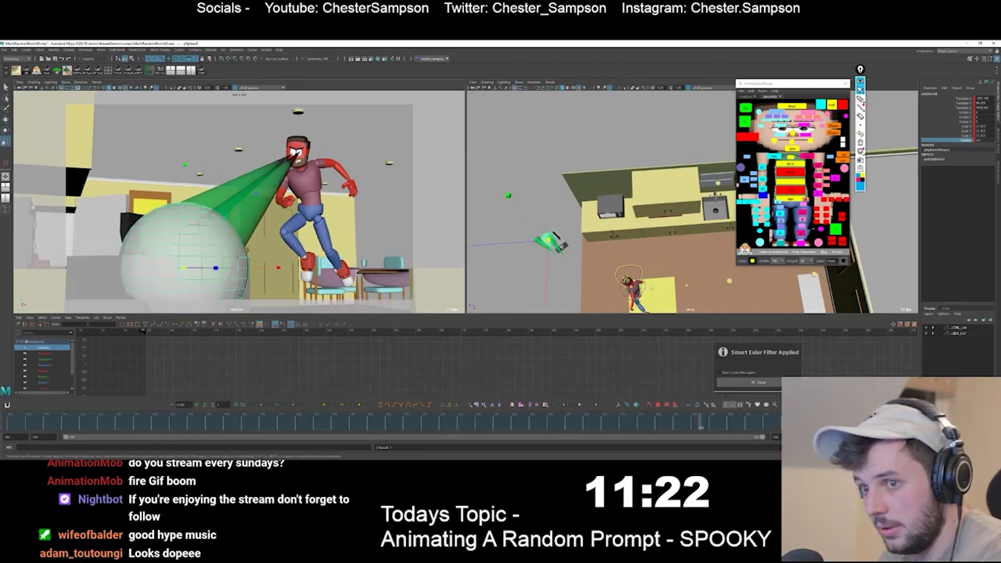
pyautogui.moveTo(187, 267); pyautogui.dragTo(335, 318)
pyautogui.press('w')
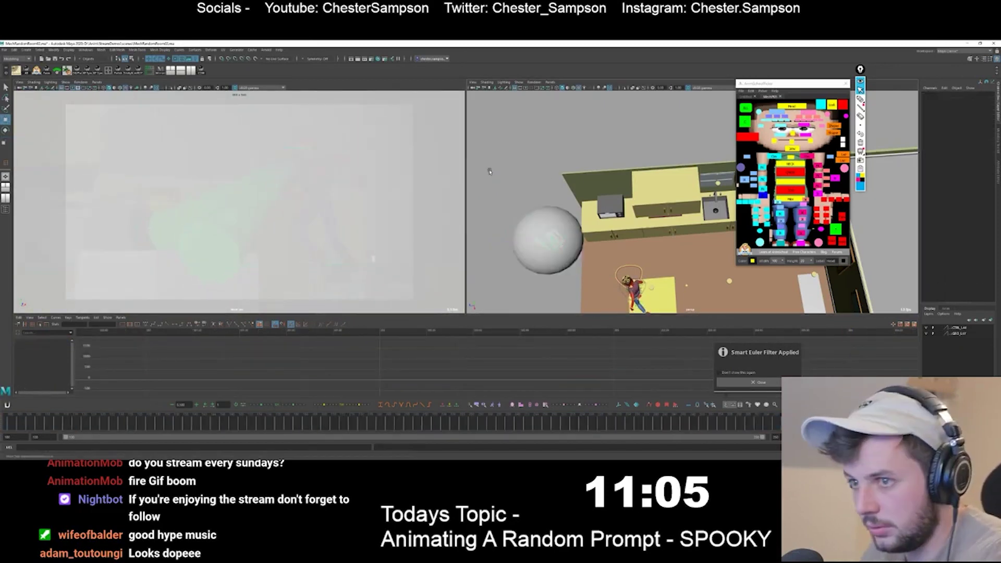
pyautogui.hotkey('alt', 'v')
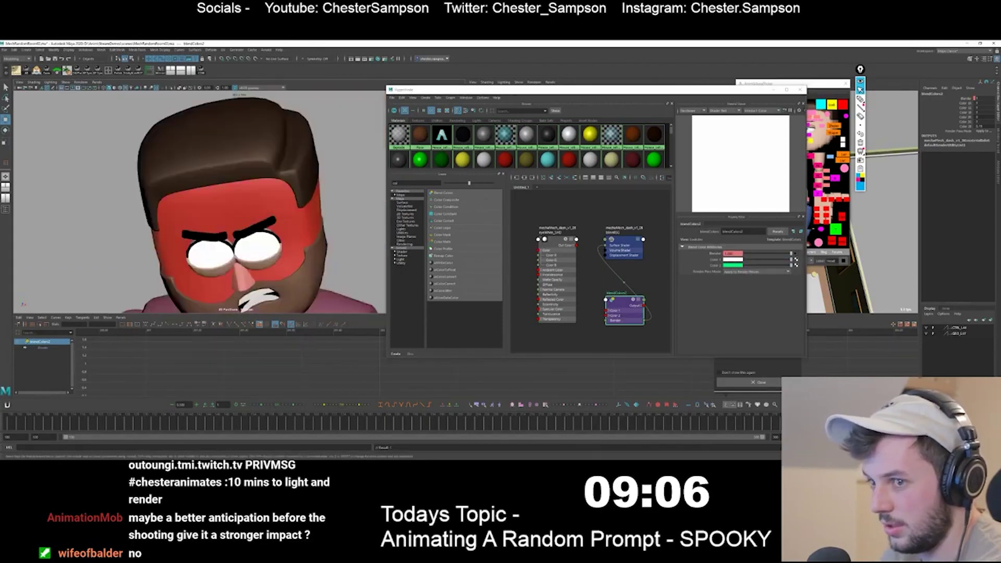
# Edit the Blender value of the eye material's blendColors node that mixes white and green
pyautogui.moveTo(754, 258); pyautogui.dragTo(701, 254)
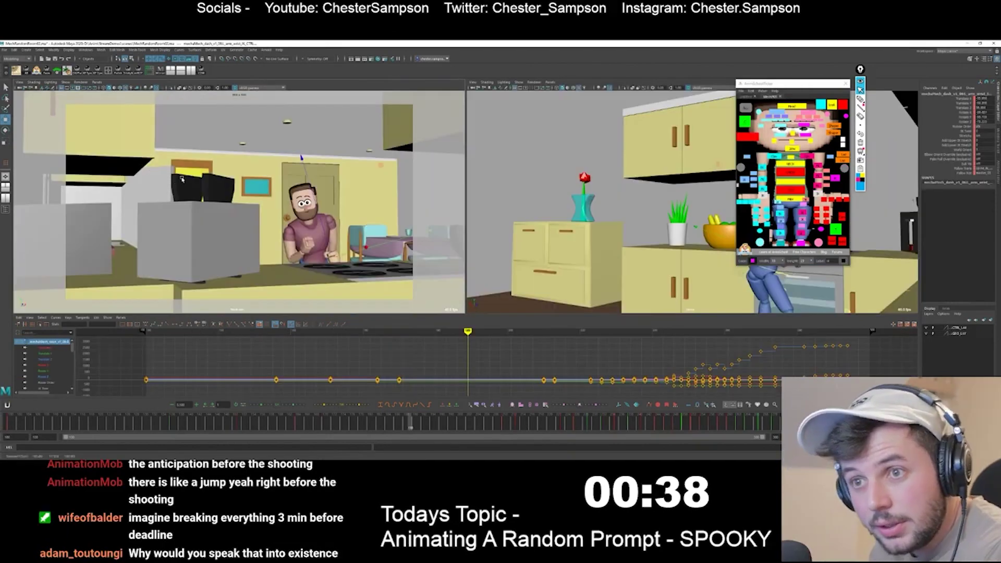
# Select the toast slices, scrub their motion, return to the first frame and save the scene
pyautogui.click(209, 180)
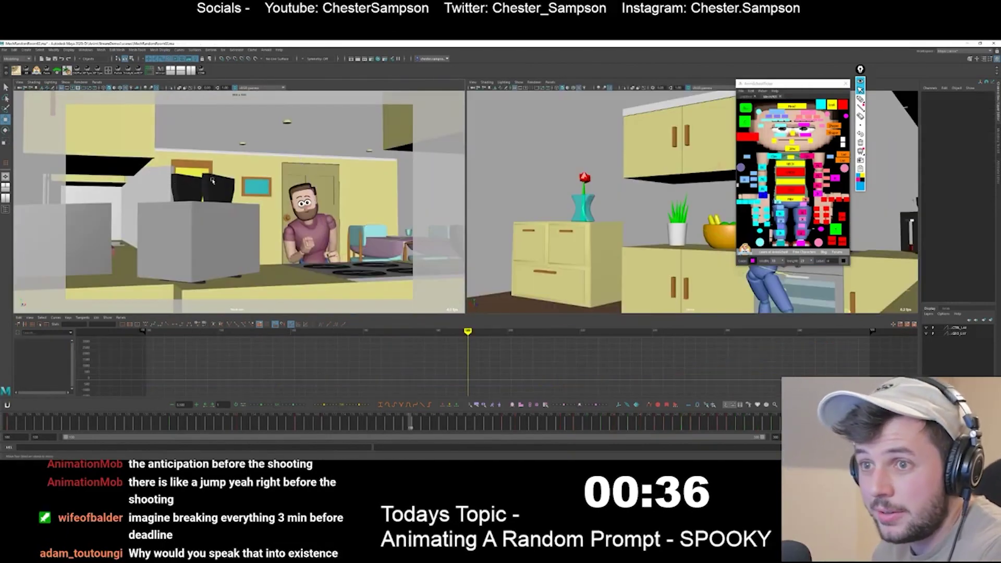
pyautogui.click(212, 179)
pyautogui.moveTo(113, 432); pyautogui.dragTo(379, 419)
pyautogui.hotkey('alt', 'shift', 'v')
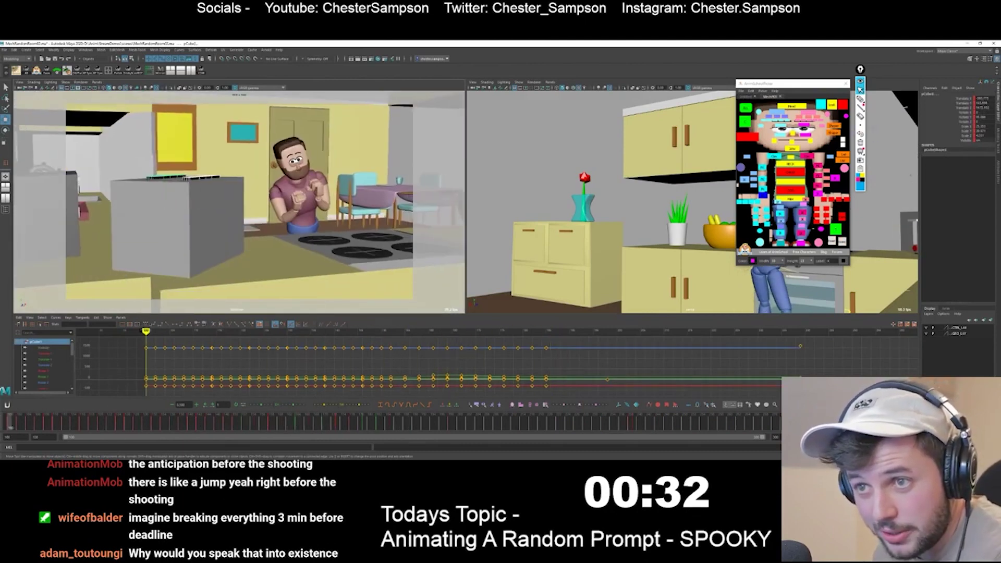
pyautogui.hotkey('ctrl', 's')
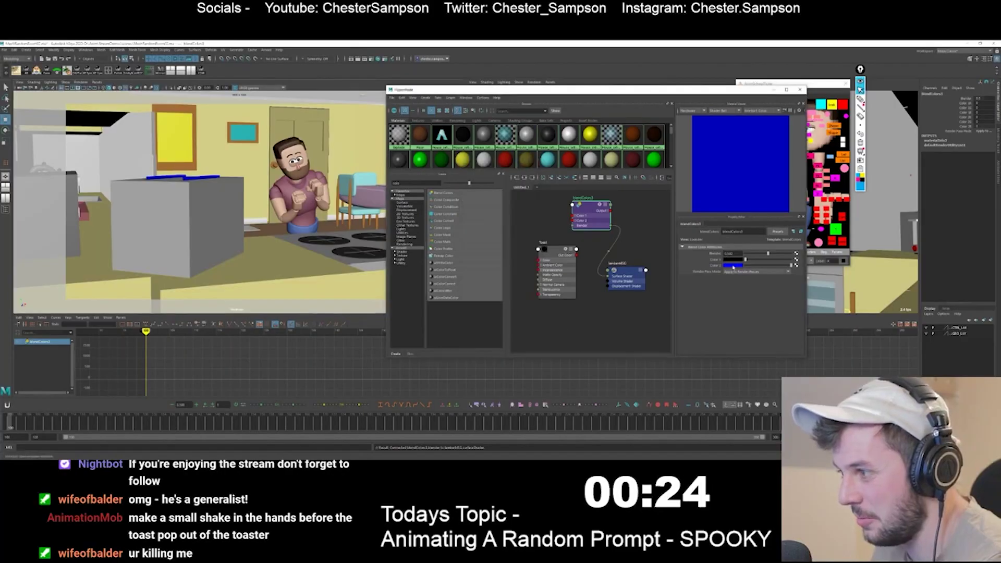
# Edit Color 2 of the toast material's blendColors node with the color chooser
pyautogui.click(732, 266)
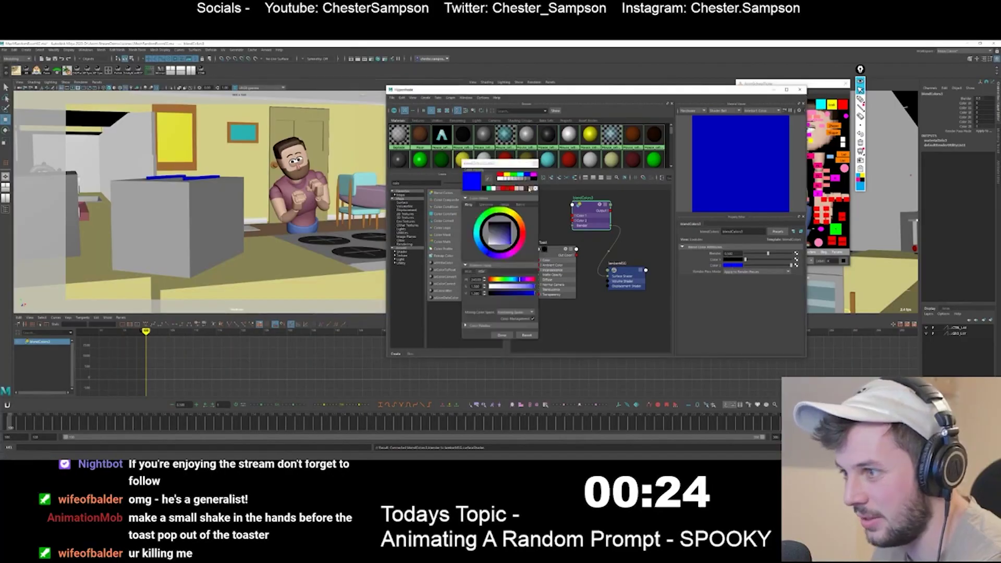
pyautogui.click(501, 336)
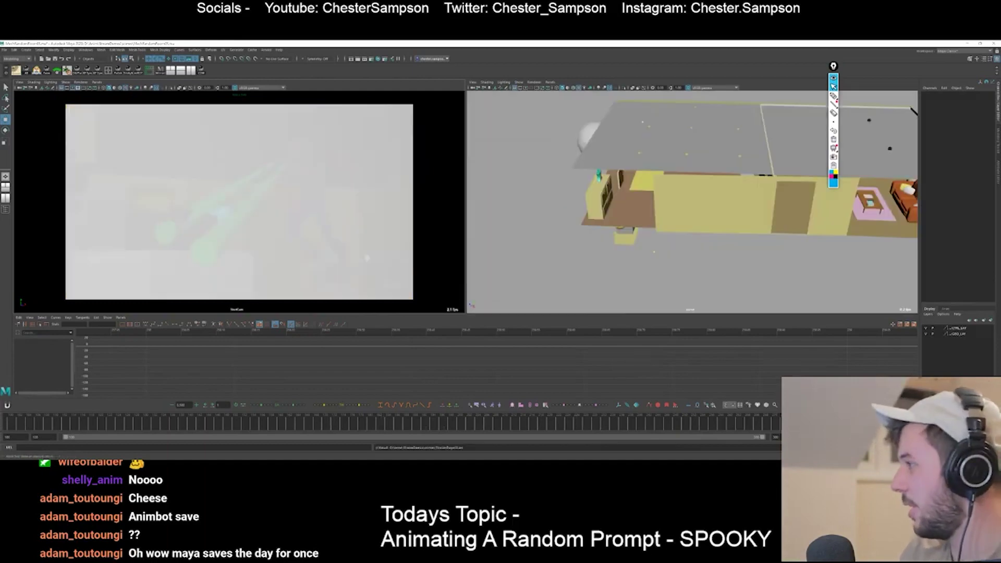
# Watch the finished playblast of the toaster shot in the movie player
pyautogui.click(532, 284)
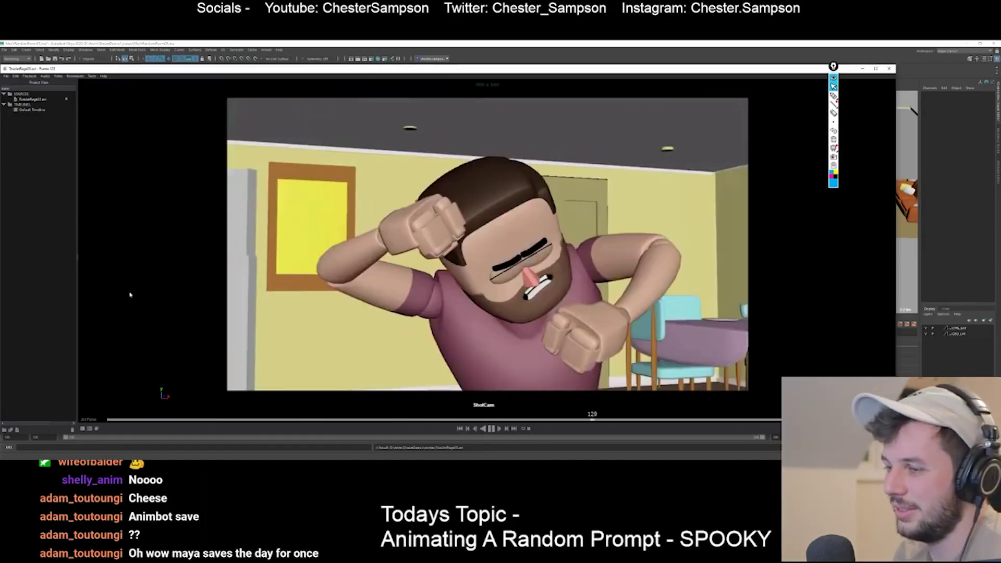